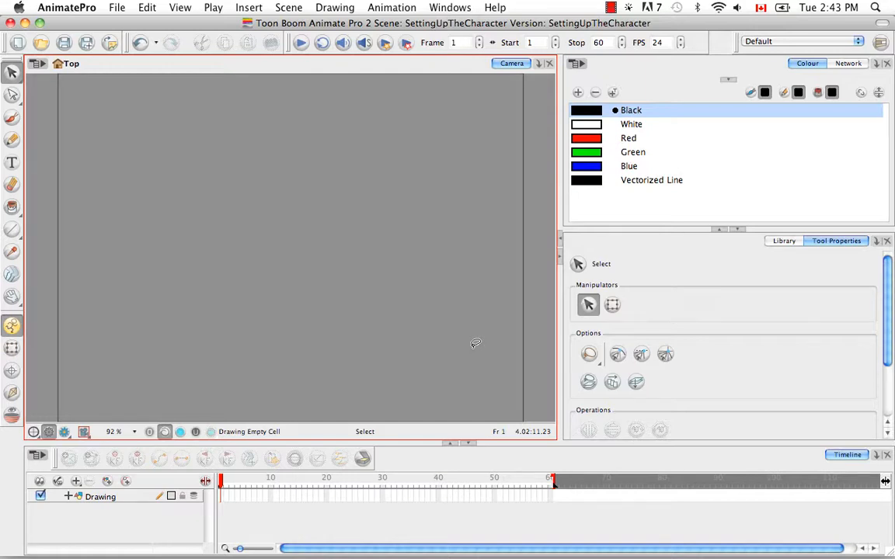
Open the KarateRabbit folder of the Animate Pro Library and widen the folder list
{"action": "left_click", "coordinate": [783, 241]}
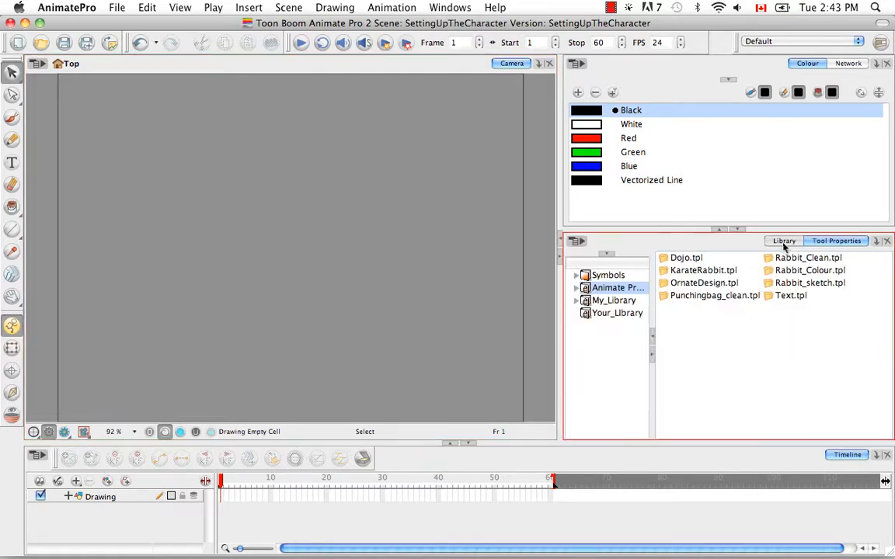
{"action": "double_click", "coordinate": [589, 289]}
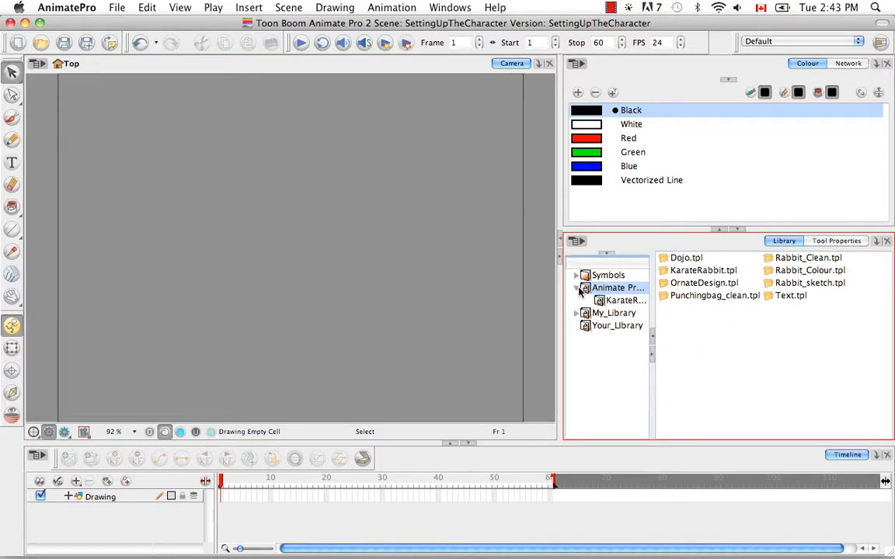
{"action": "left_click_drag", "start_coordinate": [653, 312], "coordinate": [685, 311]}
{"action": "left_click", "coordinate": [648, 302]}
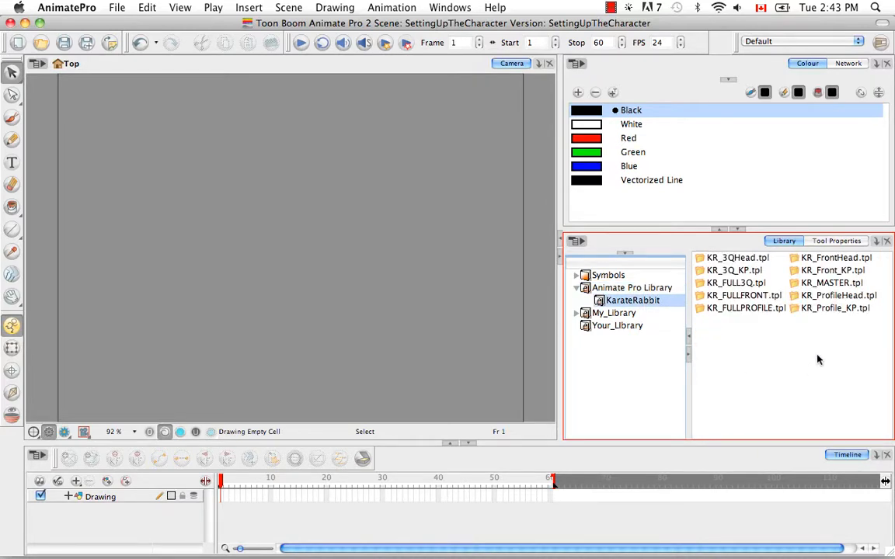
Add the KR_MASTER template to the network and connect it to the Composite module
{"action": "left_click", "coordinate": [834, 284]}
{"action": "left_click", "coordinate": [848, 63]}
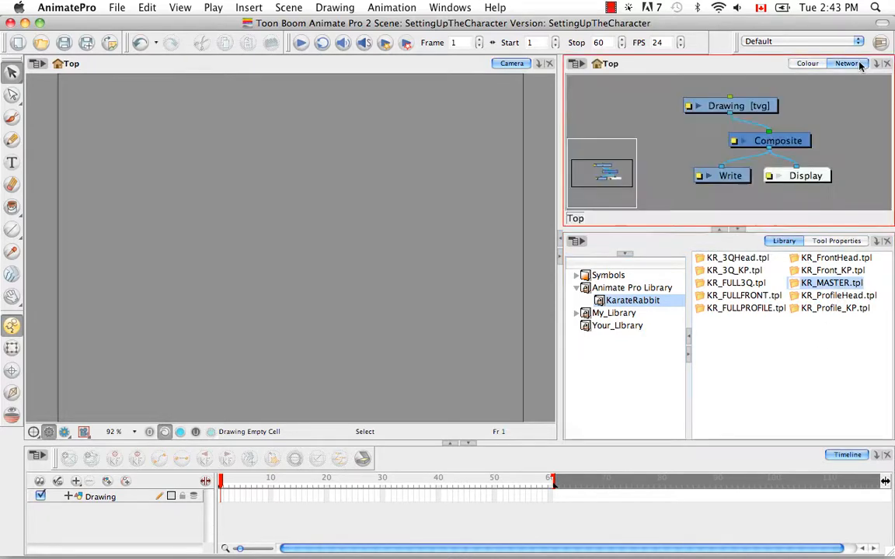
{"action": "left_click_drag", "start_coordinate": [830, 285], "coordinate": [831, 115]}
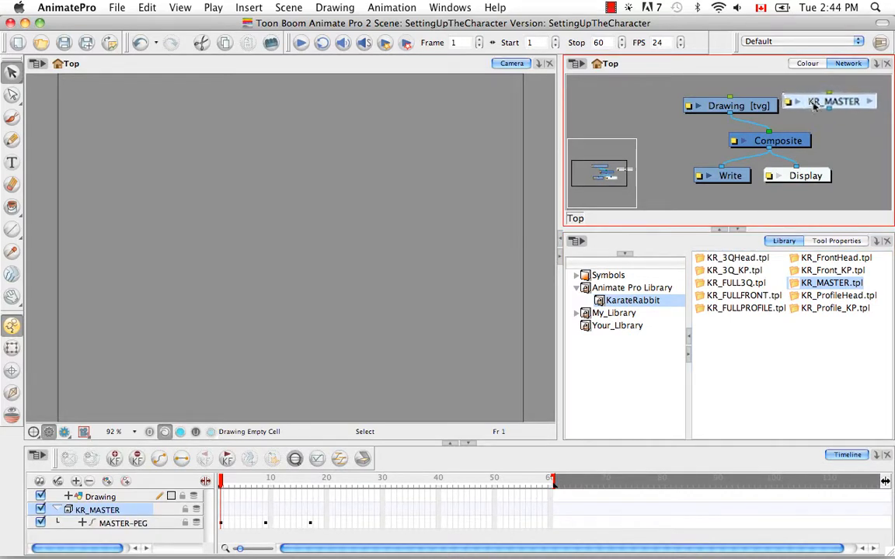
{"action": "left_click_drag", "start_coordinate": [812, 103], "coordinate": [783, 135]}
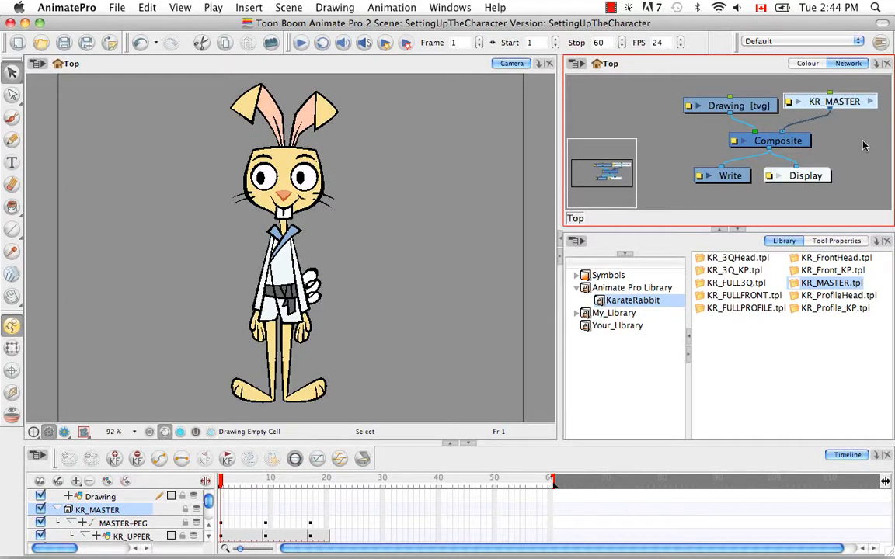
Delete the Drawing module together with its drawing files and element folders, and place KR_MASTER directly above the Composite
{"action": "left_click", "coordinate": [760, 107]}
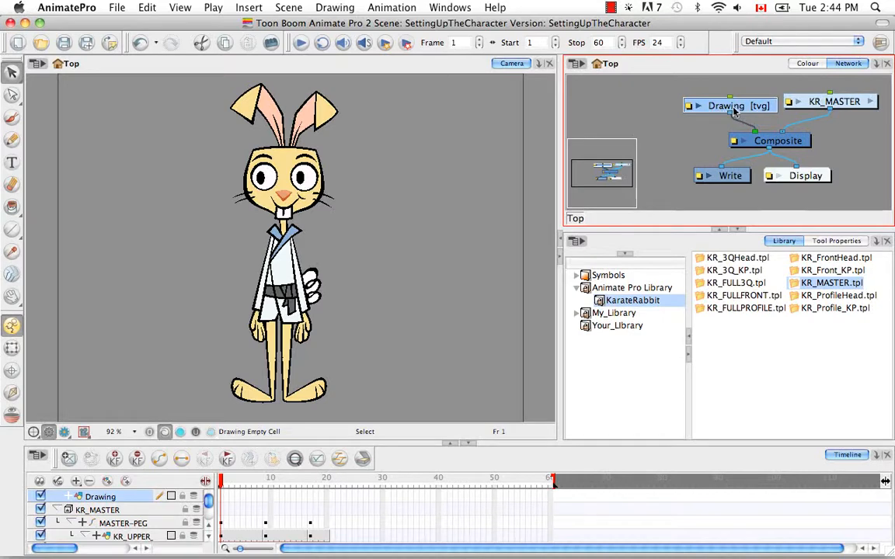
{"action": "key", "text": "BackSpace"}
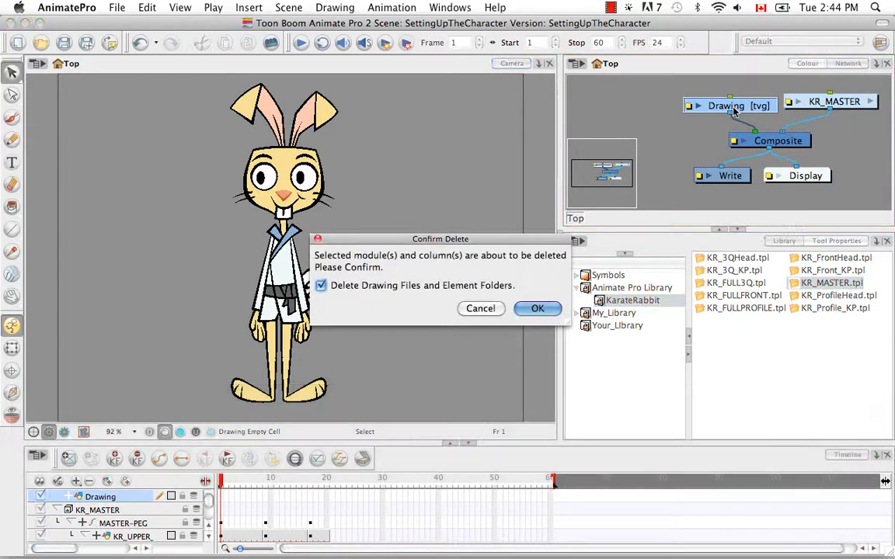
{"action": "left_click", "coordinate": [535, 308]}
{"action": "left_click_drag", "start_coordinate": [839, 104], "coordinate": [782, 104]}
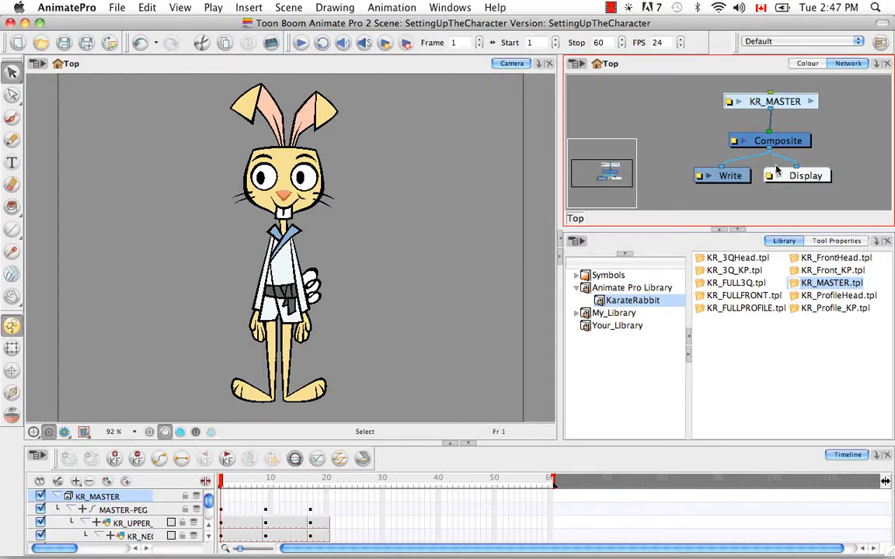
Enter the KR_MASTER group and examine the overall structure of its module network
{"action": "left_click", "coordinate": [811, 101]}
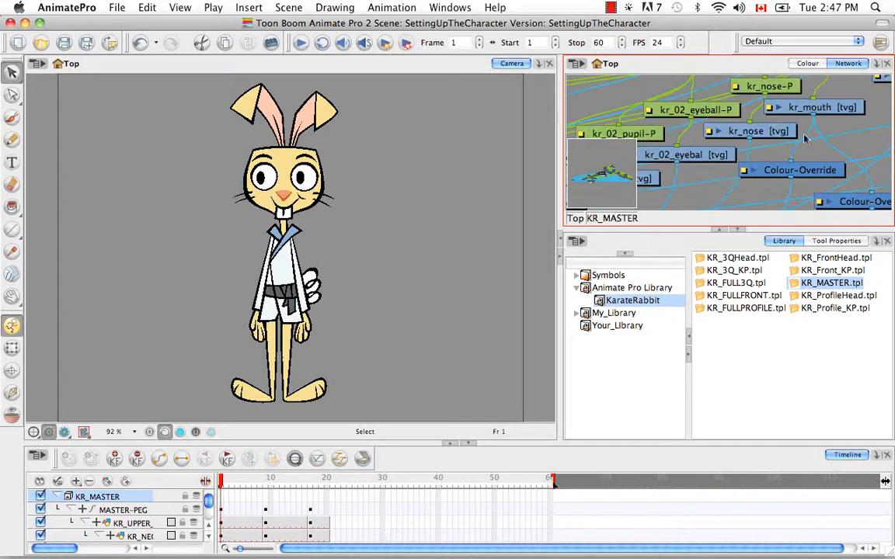
{"action": "key", "text": "super+minus"}
{"action": "key", "text": "super+minus"}
{"action": "key", "text": "super+minus"}
{"action": "key", "text": "super+minus"}
{"action": "key", "text": "super+minus"}
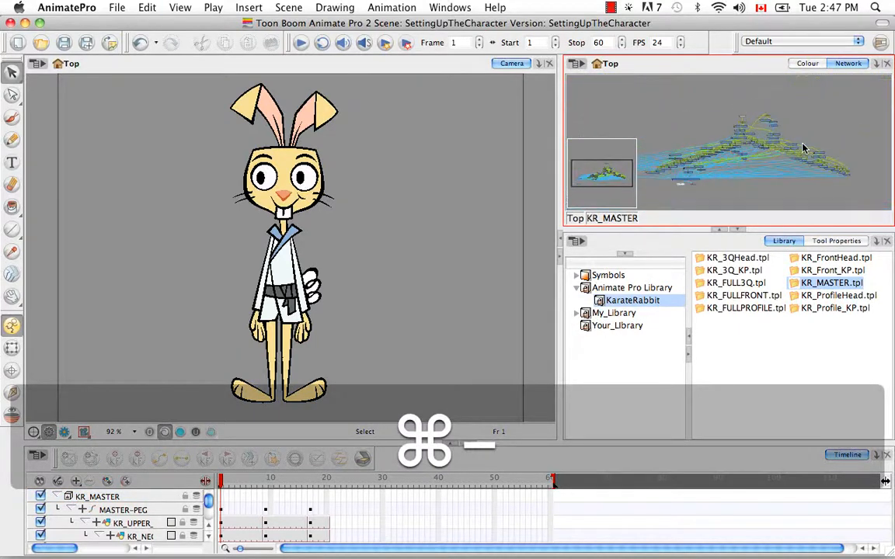
{"action": "key", "text": "space"}
{"action": "left_click_drag", "start_coordinate": [794, 139], "coordinate": [826, 134]}
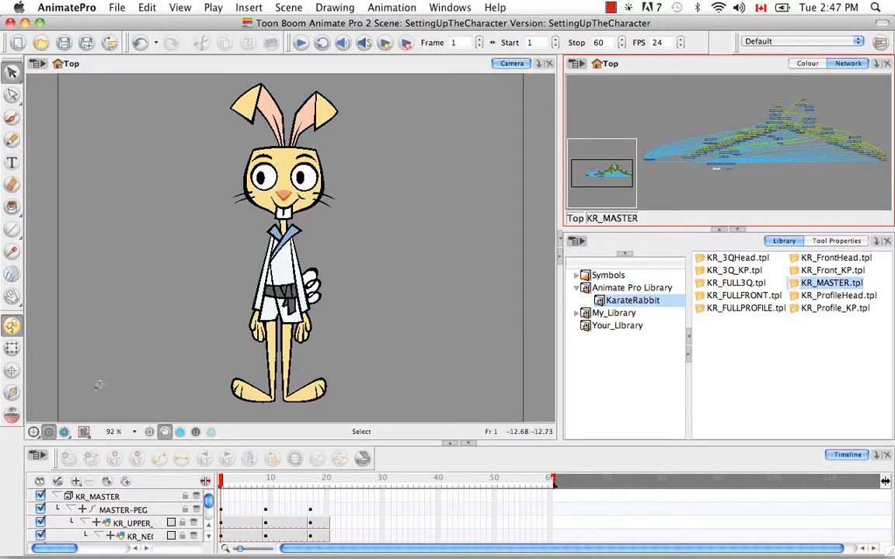
Display the rabbit's inverse kinematics chain starting from the MASTER-PEG layer
{"action": "left_click", "coordinate": [12, 396]}
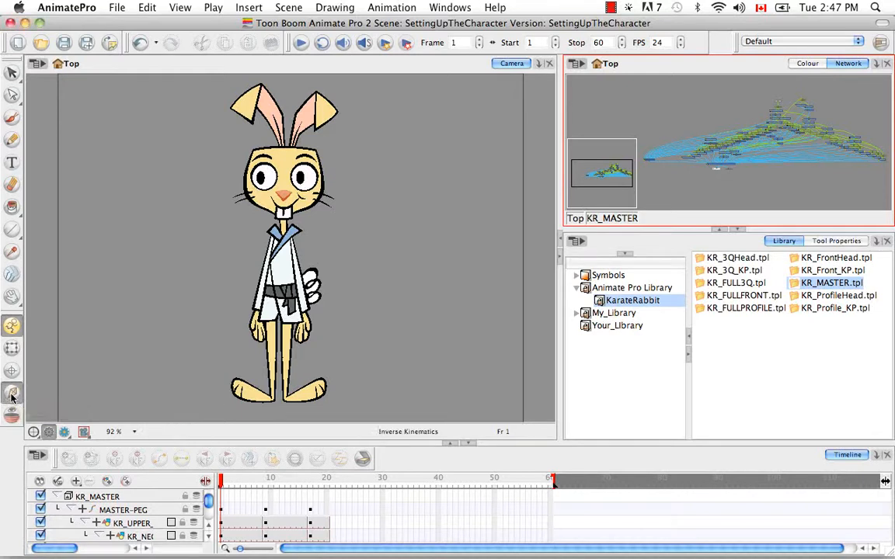
{"action": "left_click", "coordinate": [135, 513]}
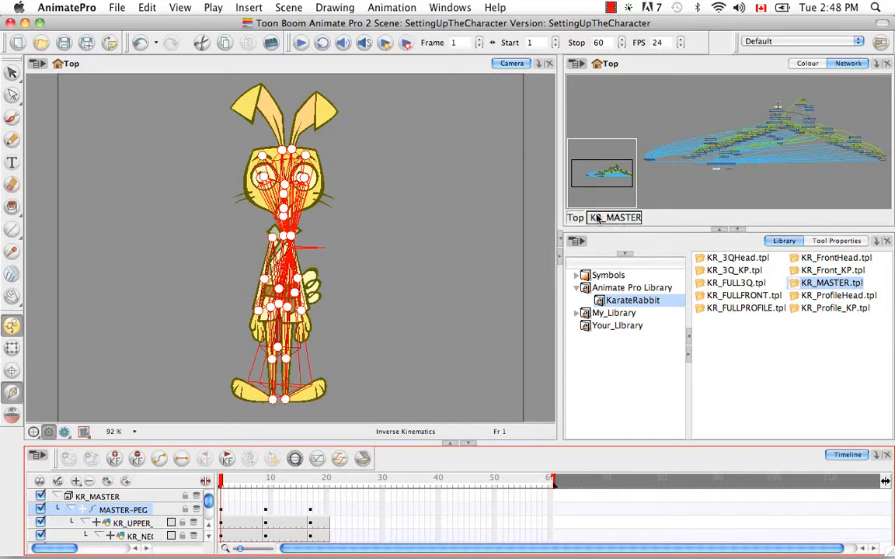
Dock the Network view beside the Camera view and centre the rabbit's module network in it
{"action": "left_click", "coordinate": [777, 72]}
{"action": "left_click_drag", "start_coordinate": [776, 68], "coordinate": [559, 70]}
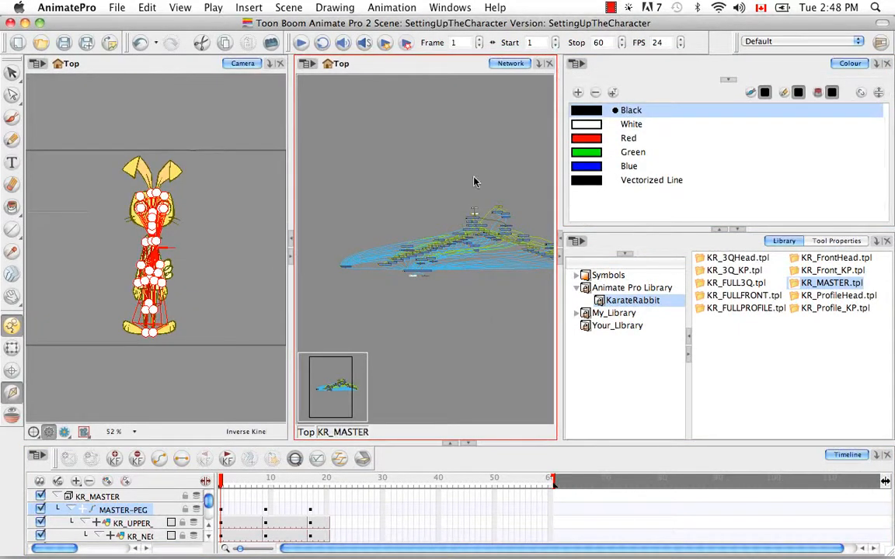
{"action": "key", "text": "space"}
{"action": "left_click_drag", "start_coordinate": [495, 325], "coordinate": [441, 325]}
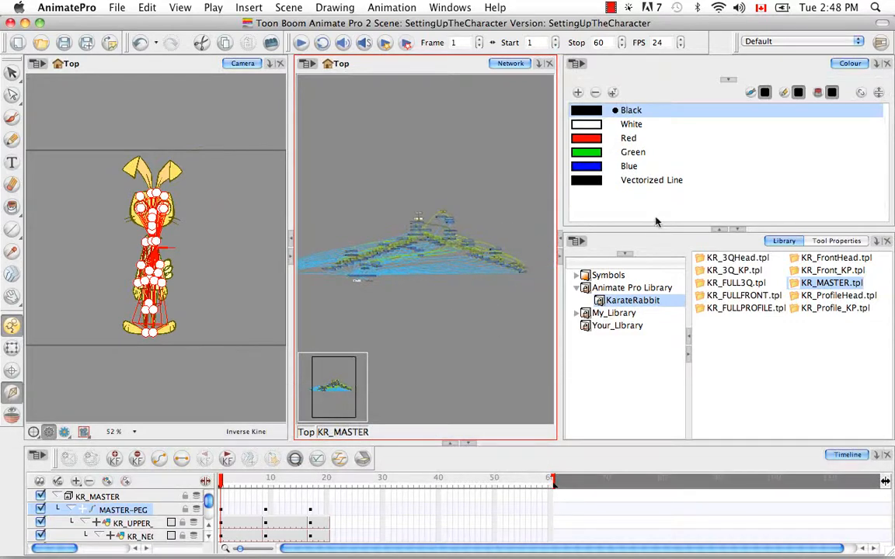
Show the Inverse Kinematics tool properties at full height and widen the Camera and Network views beside them
{"action": "left_click", "coordinate": [836, 241]}
{"action": "left_click", "coordinate": [719, 230]}
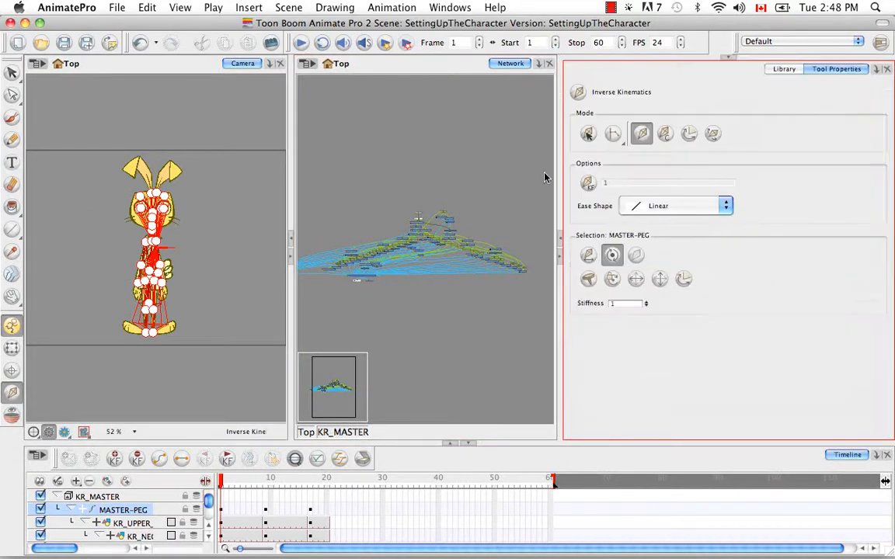
{"action": "left_click_drag", "start_coordinate": [559, 172], "coordinate": [609, 170]}
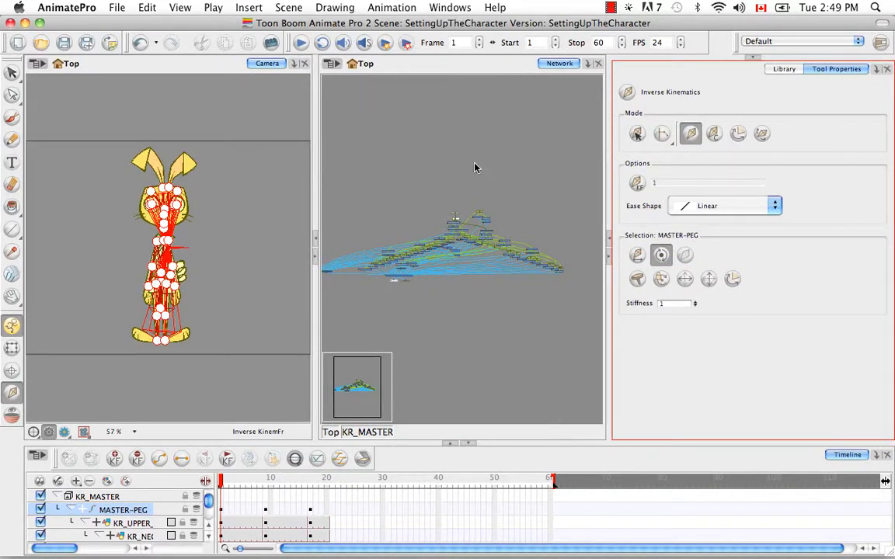
{"action": "left_click_drag", "start_coordinate": [611, 164], "coordinate": [615, 164]}
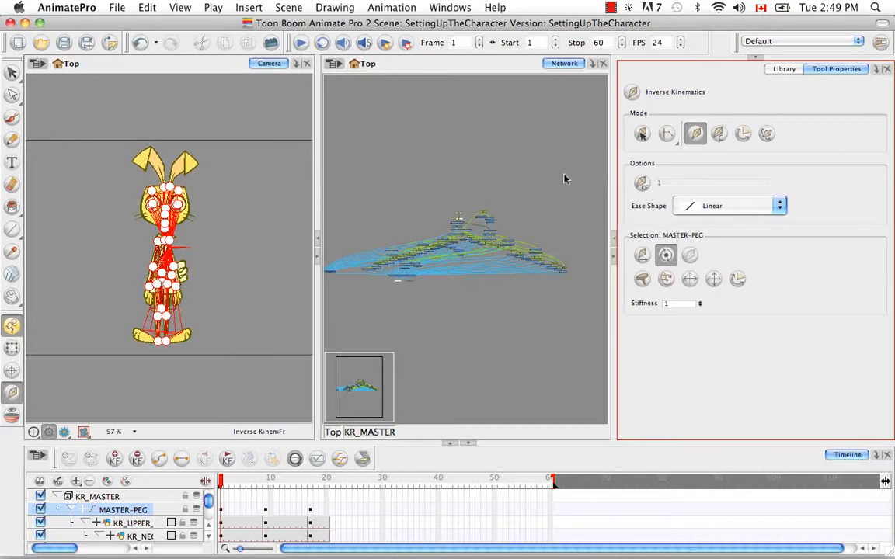
Clear the selection, reselect MASTER-PEG and examine its inverse kinematics chain around the rabbit's legs and feet
{"action": "left_click", "coordinate": [503, 349]}
{"action": "key", "text": "super+equal"}
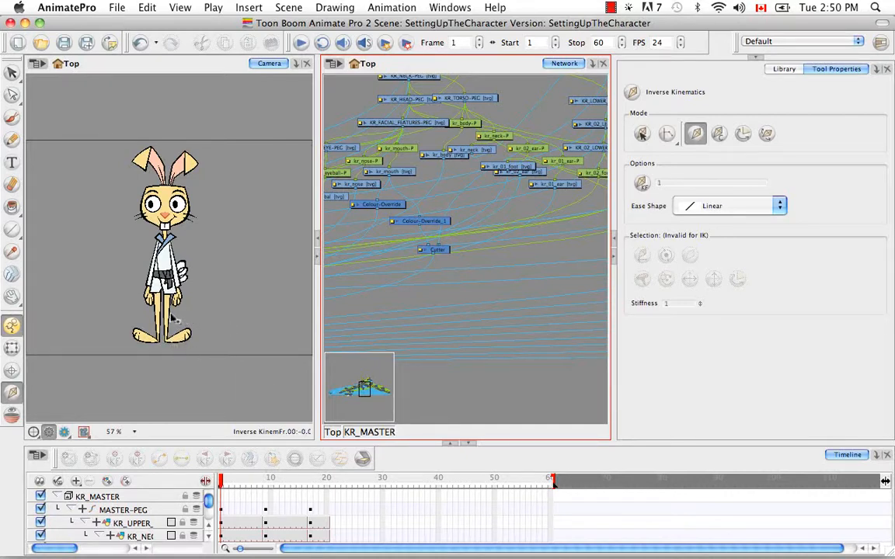
{"action": "left_click", "coordinate": [171, 327]}
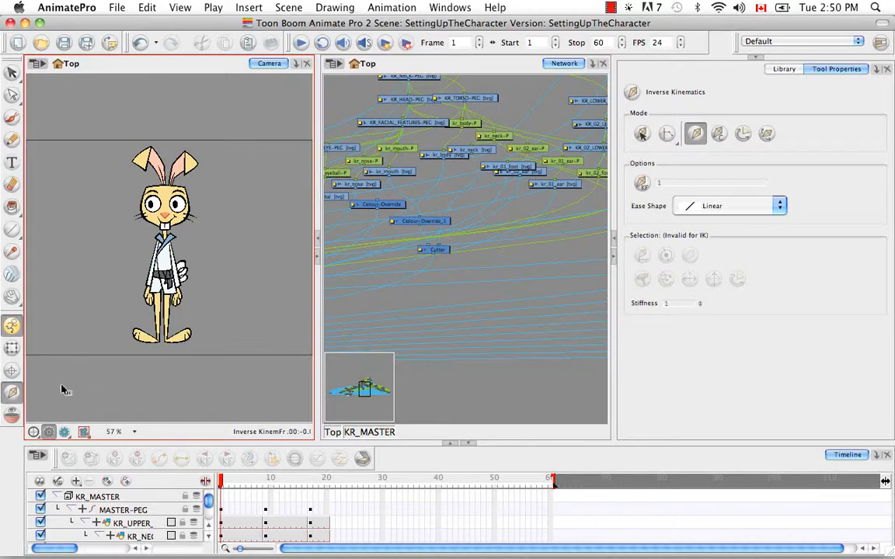
{"action": "left_click", "coordinate": [142, 513]}
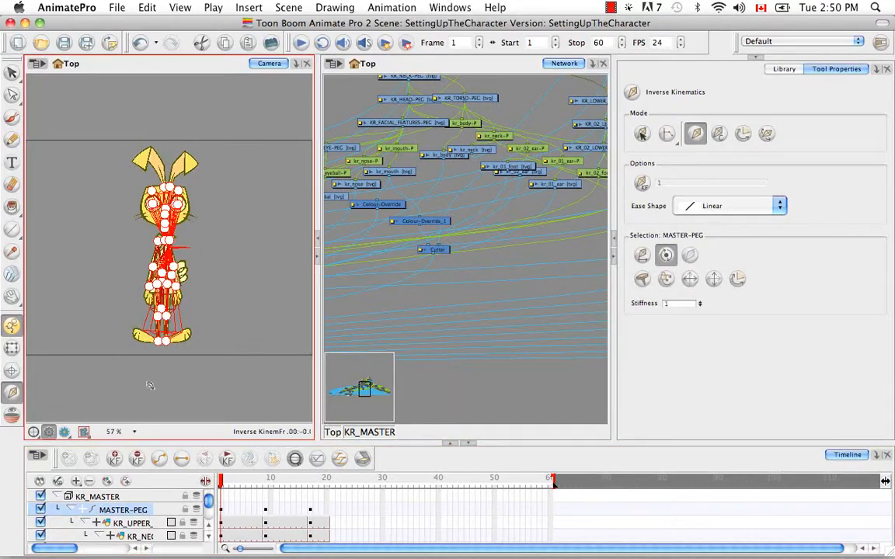
{"action": "key", "text": "super+equal"}
{"action": "key", "text": "super+equal"}
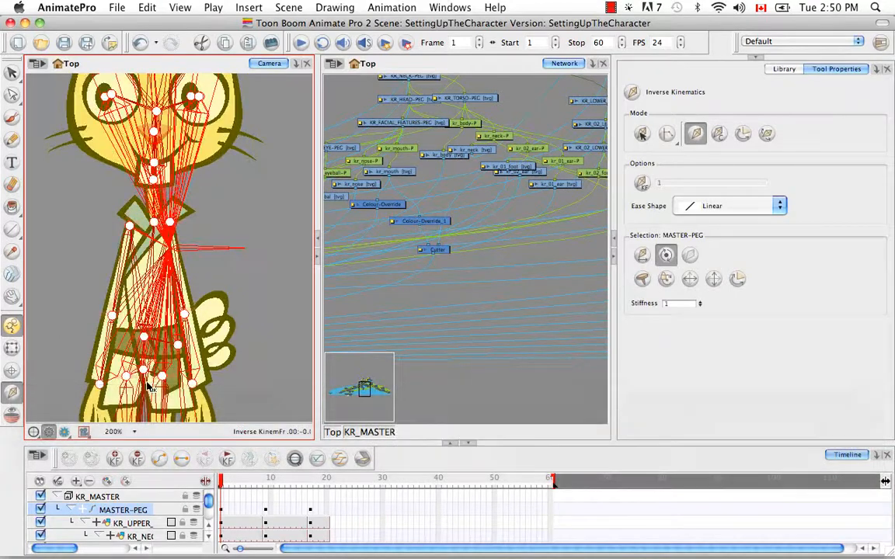
{"action": "key", "text": "space"}
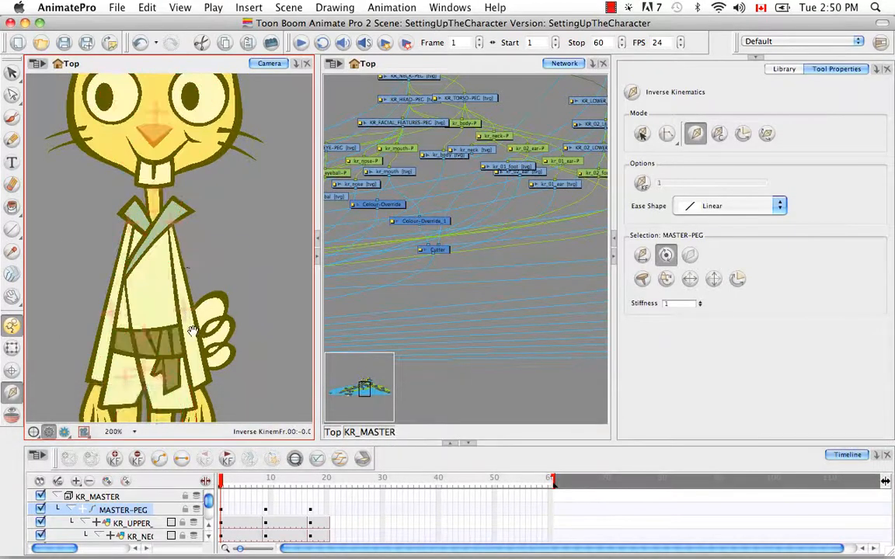
{"action": "left_click_drag", "start_coordinate": [147, 386], "coordinate": [178, 293]}
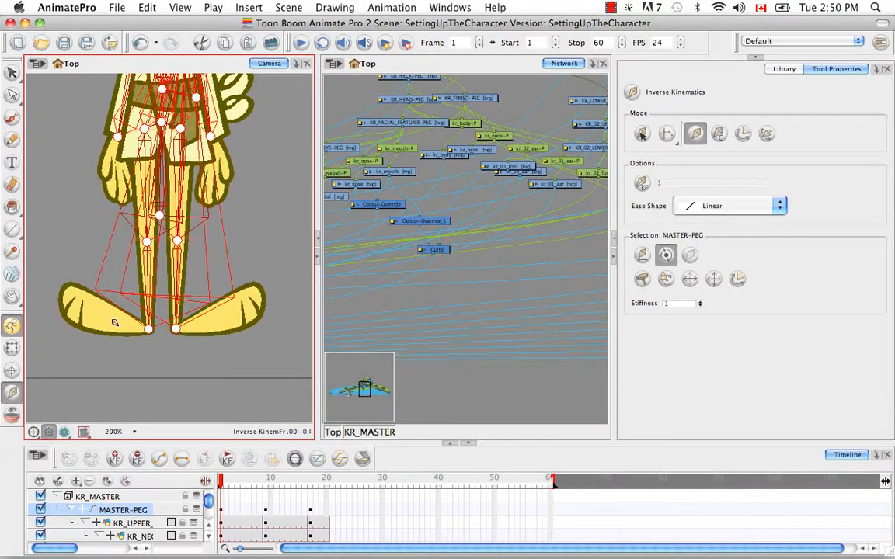
Select the rabbit's kr_02_foot drawing in the Camera view with the Transform tool
{"action": "left_click", "coordinate": [13, 349]}
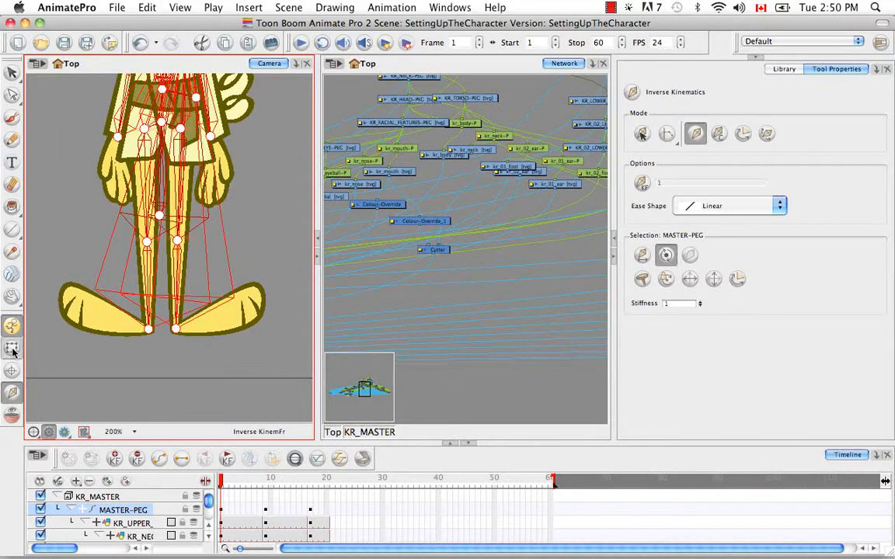
{"action": "left_click", "coordinate": [178, 363]}
{"action": "left_click", "coordinate": [218, 329]}
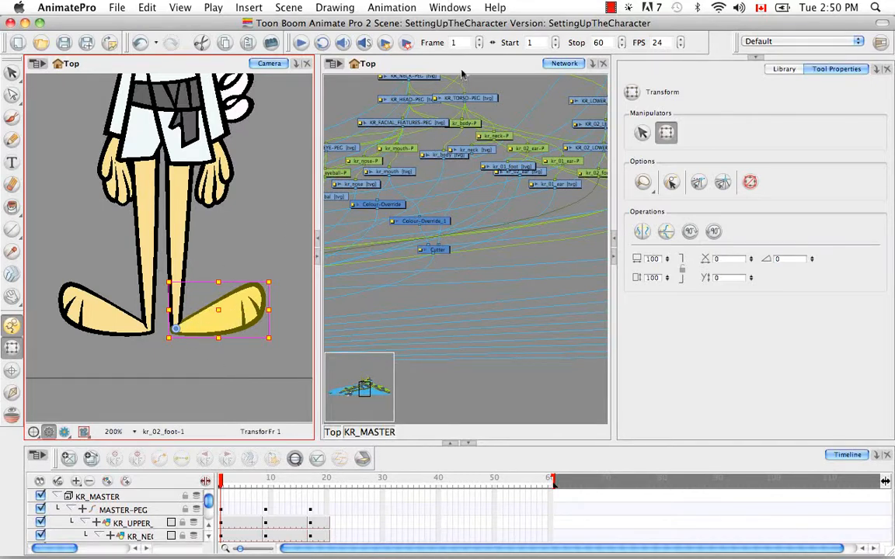
Locate the selected foot's module in the network and examine its connections up close
{"action": "left_click", "coordinate": [417, 67]}
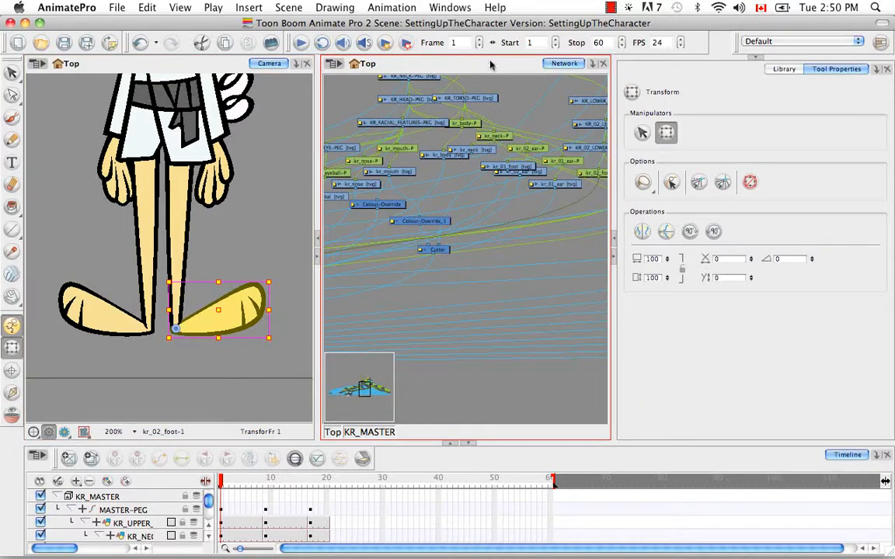
{"action": "key", "text": "o"}
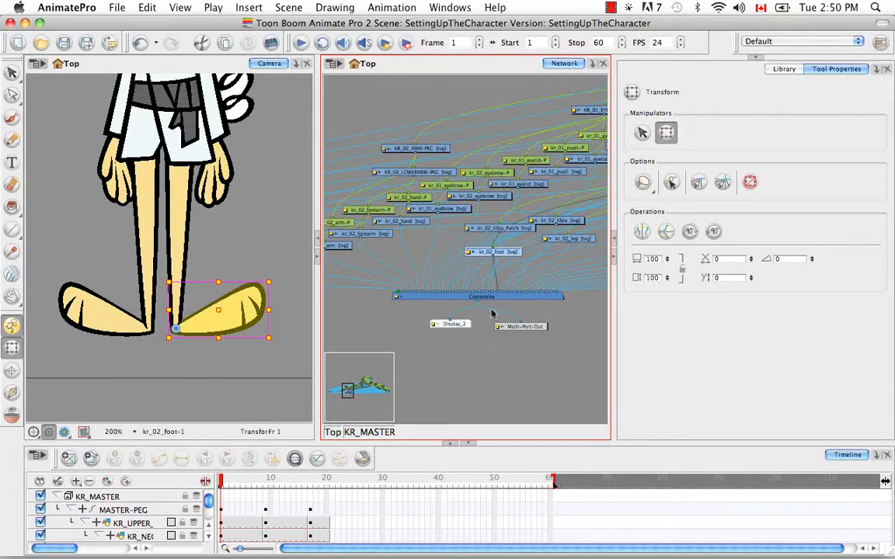
{"action": "key", "text": "super+equal"}
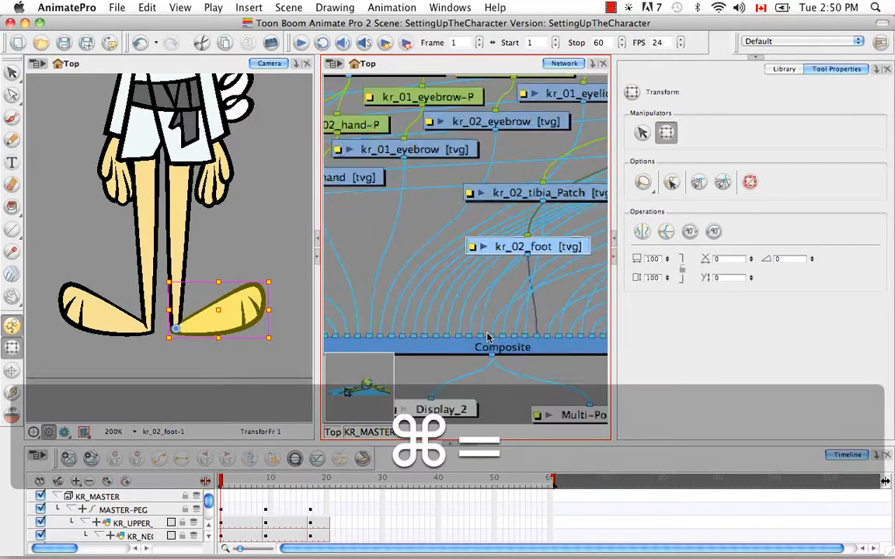
{"action": "key", "text": "space"}
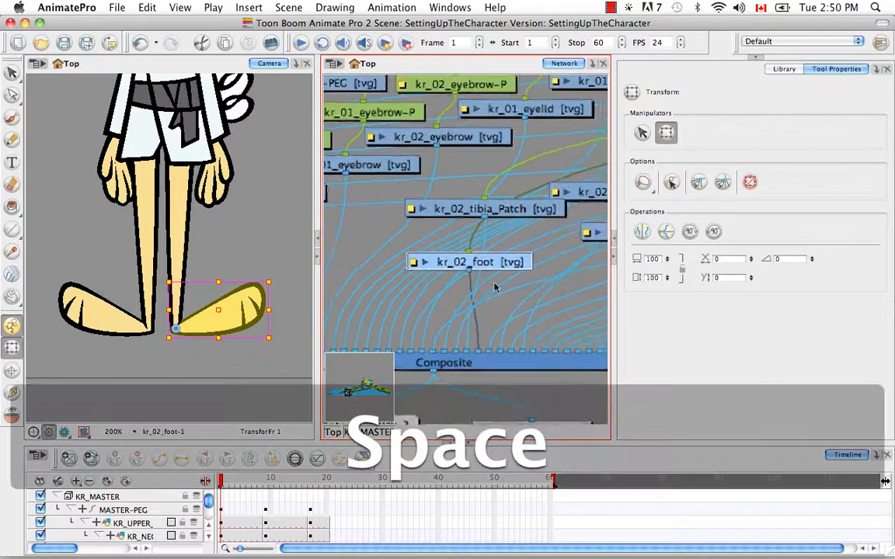
{"action": "left_click_drag", "start_coordinate": [576, 249], "coordinate": [518, 264]}
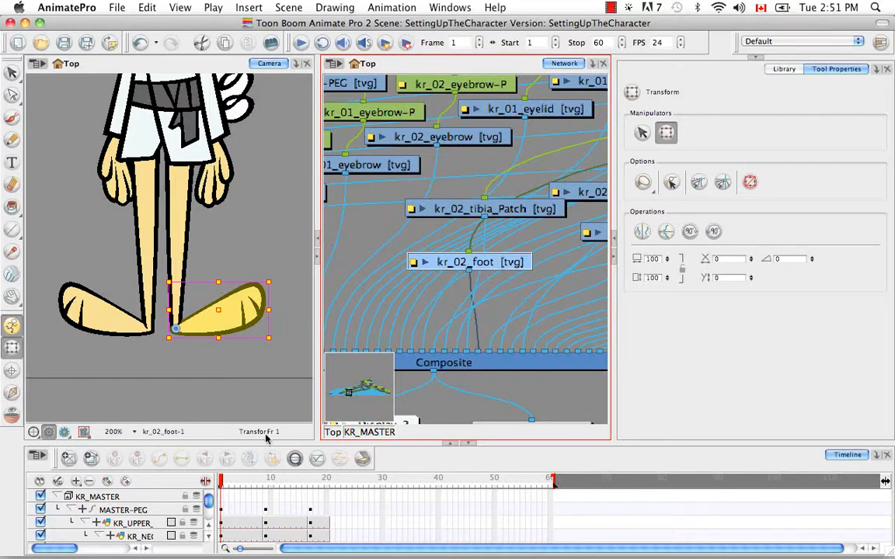
Reselect the kr_02_foot module and find its layer in the timeline, widening the layer list so the full names are readable
{"action": "left_click", "coordinate": [183, 483]}
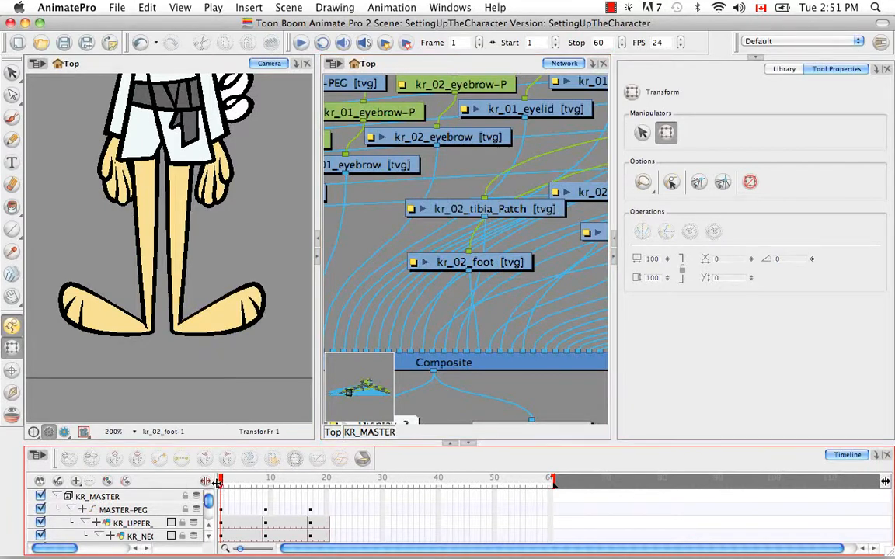
{"action": "left_click", "coordinate": [459, 261]}
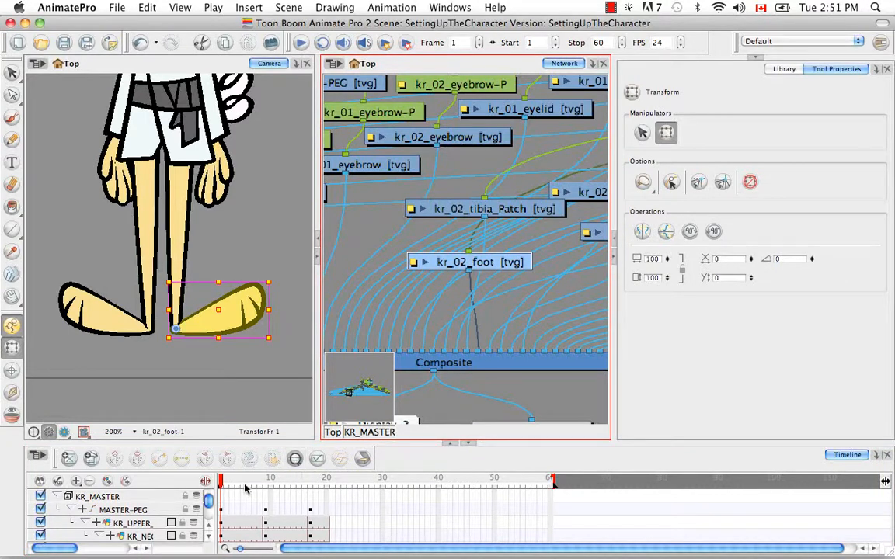
{"action": "left_click", "coordinate": [208, 536]}
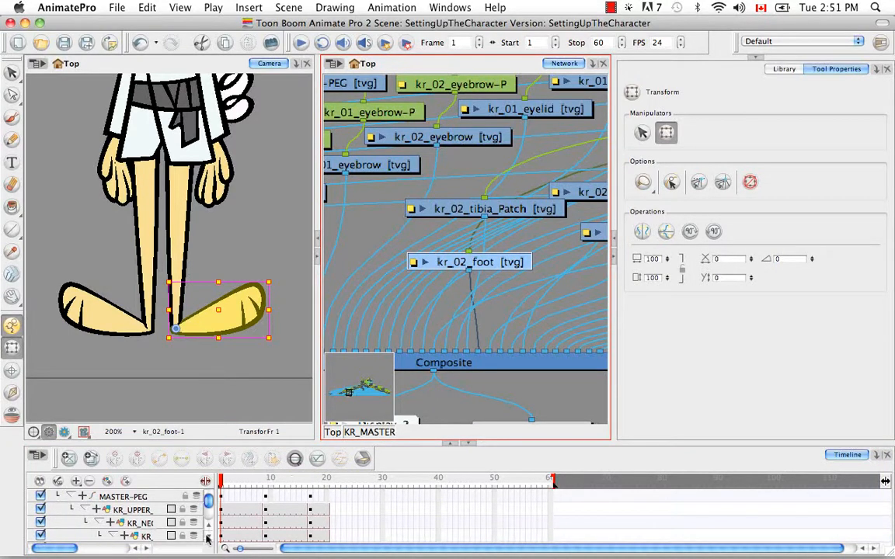
{"action": "left_click_drag", "start_coordinate": [218, 504], "coordinate": [308, 504]}
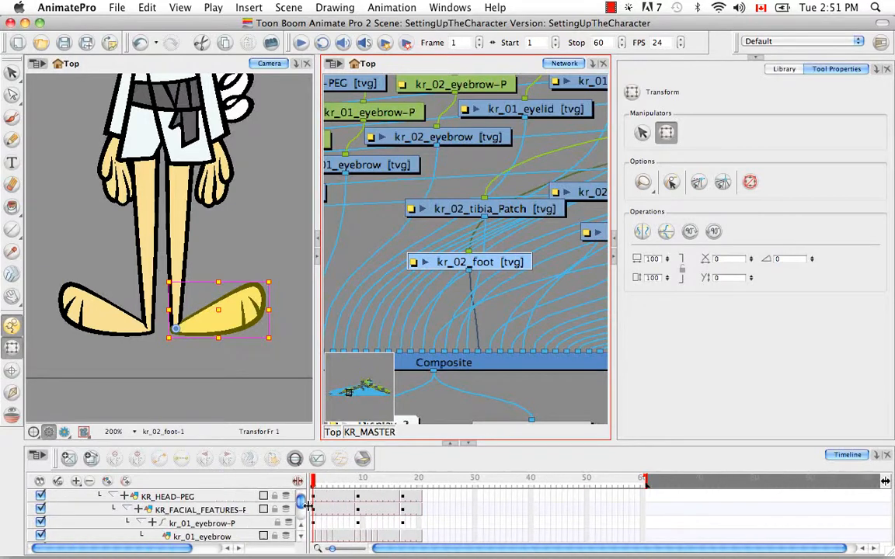
{"action": "left_click", "coordinate": [295, 458]}
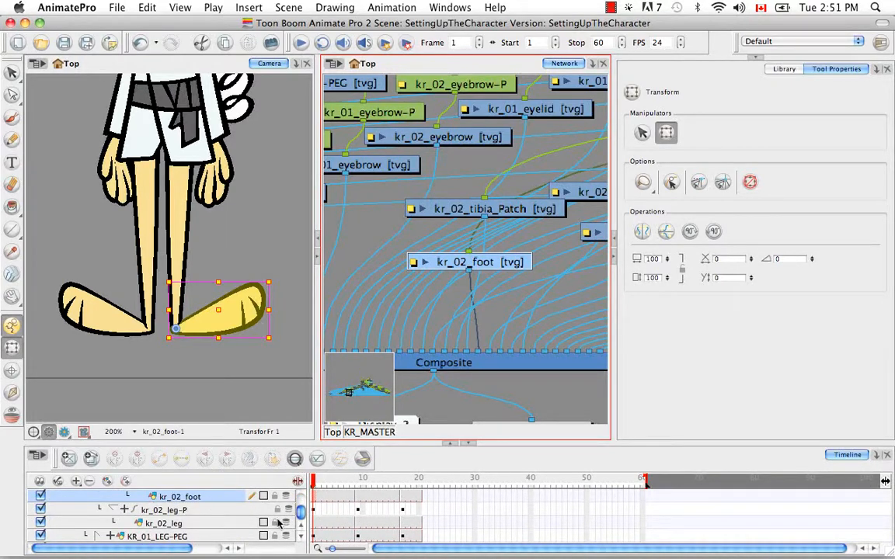
{"action": "scroll", "coordinate": [300, 527], "scroll_direction": "up", "scroll_amount": 2}
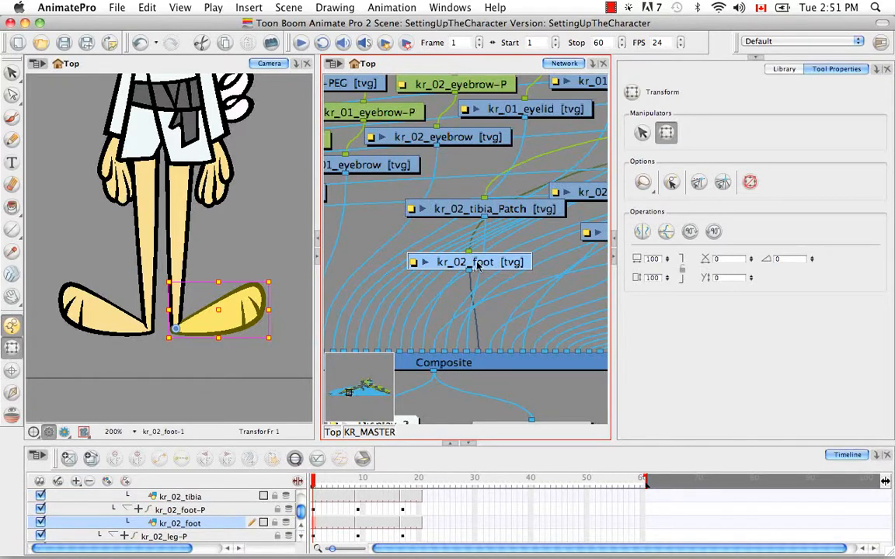
Exclude the kr_02_foot drawing from inverse kinematics, using the Inverse Kinematics tool in IK Manipulation Mode
{"action": "left_click", "coordinate": [12, 393]}
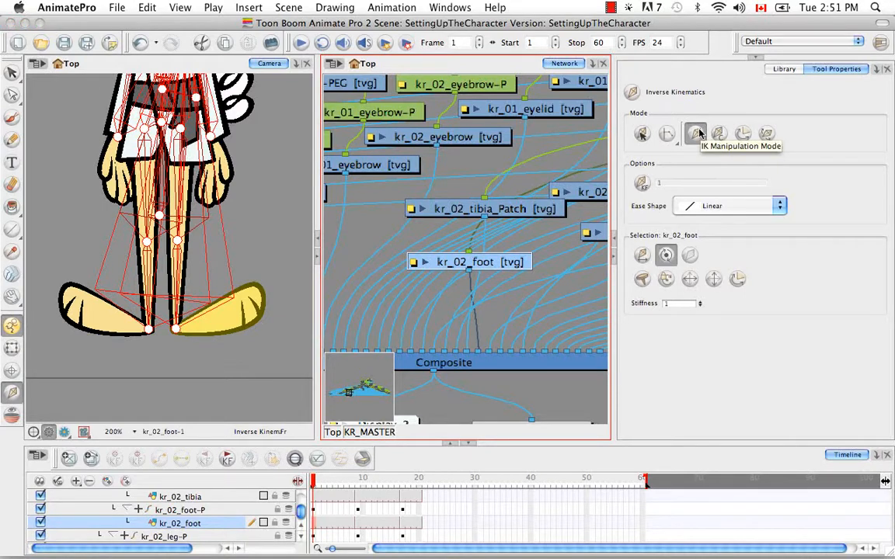
{"action": "left_click", "coordinate": [699, 133]}
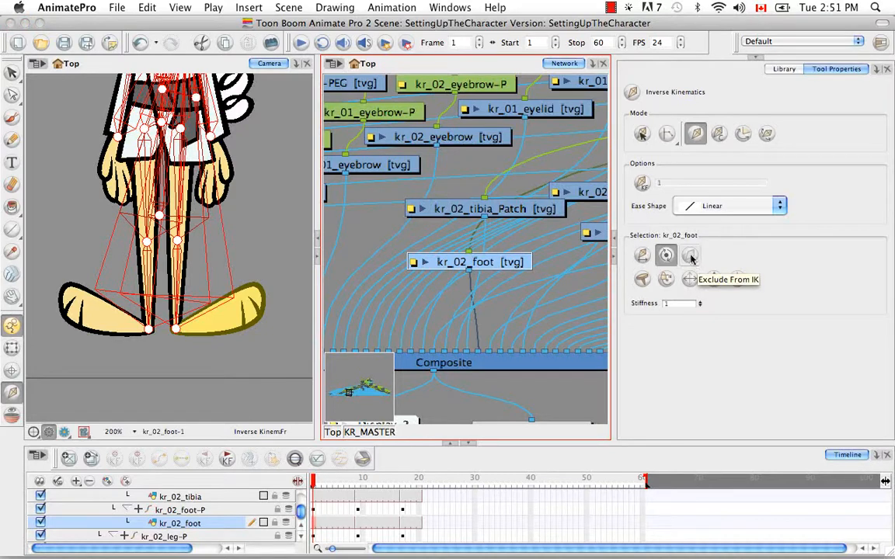
{"action": "left_click", "coordinate": [690, 257]}
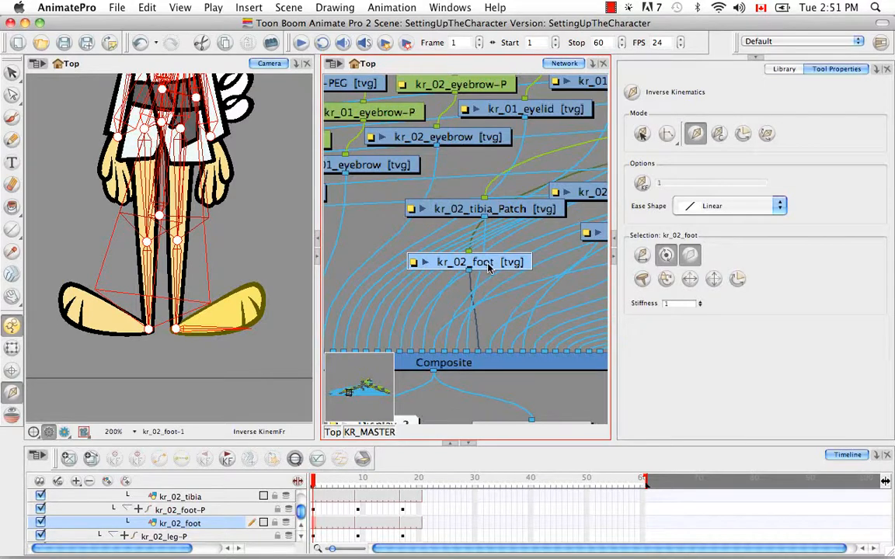
Select the foot's parent peg kr_02_foot-P and locate it in the network
{"action": "key", "text": "b"}
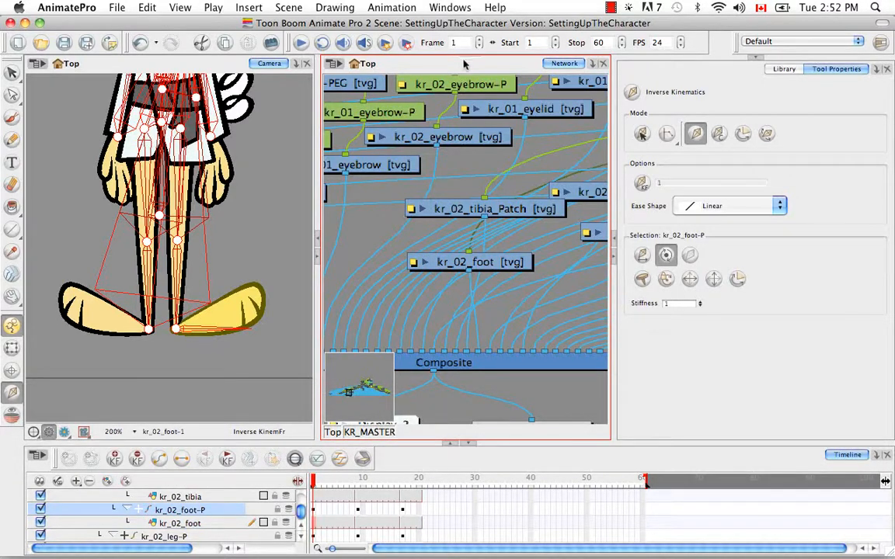
{"action": "key", "text": "o"}
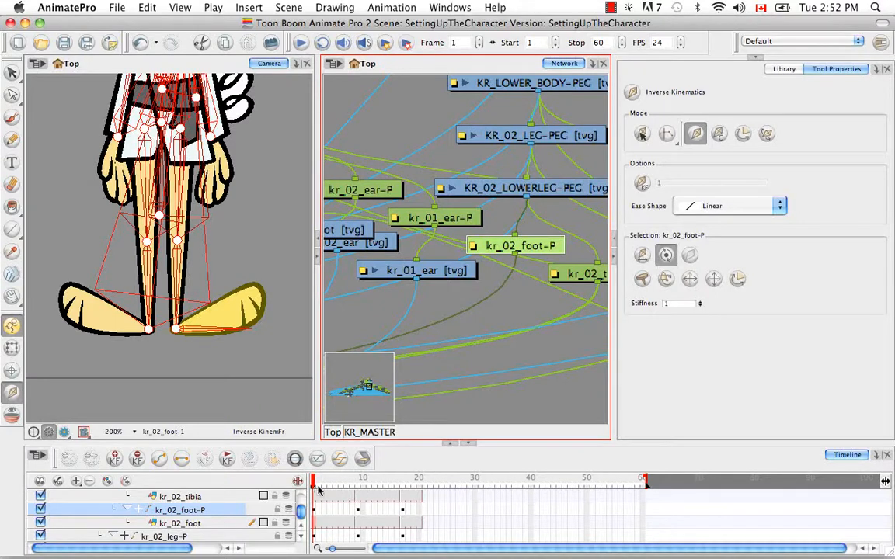
{"action": "left_click_drag", "start_coordinate": [316, 483], "coordinate": [273, 439]}
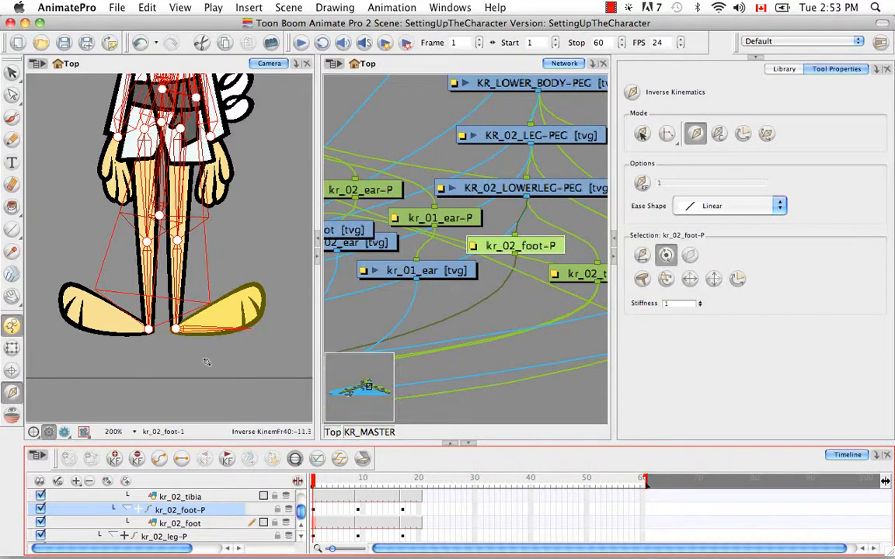
Select the kr_02_tibia_Patch drawing in the Camera view with the Transform tool and locate it in the network and timeline
{"action": "left_click", "coordinate": [11, 348]}
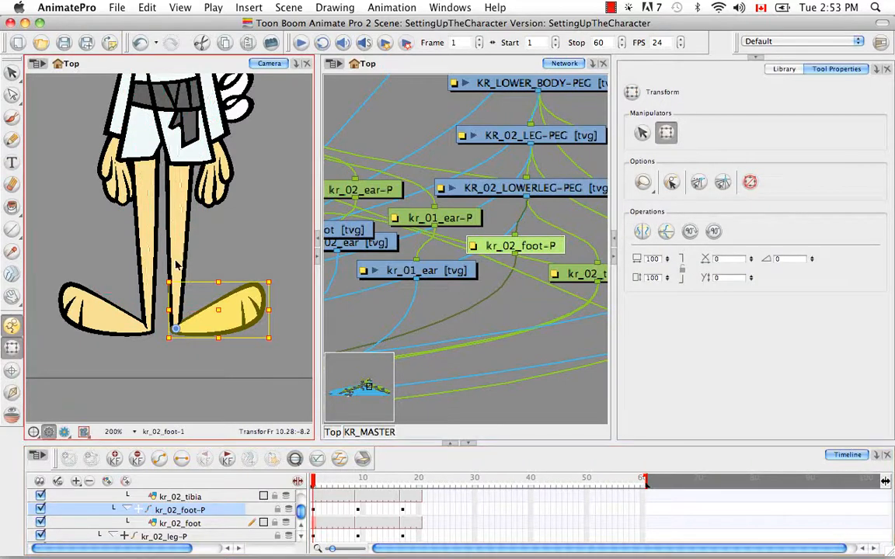
{"action": "left_click", "coordinate": [180, 264]}
{"action": "left_click", "coordinate": [403, 67]}
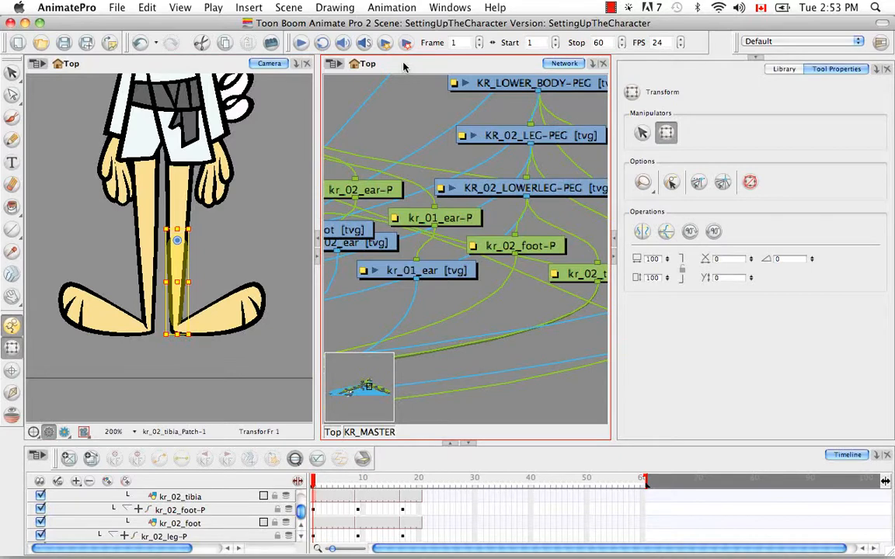
{"action": "key", "text": "o"}
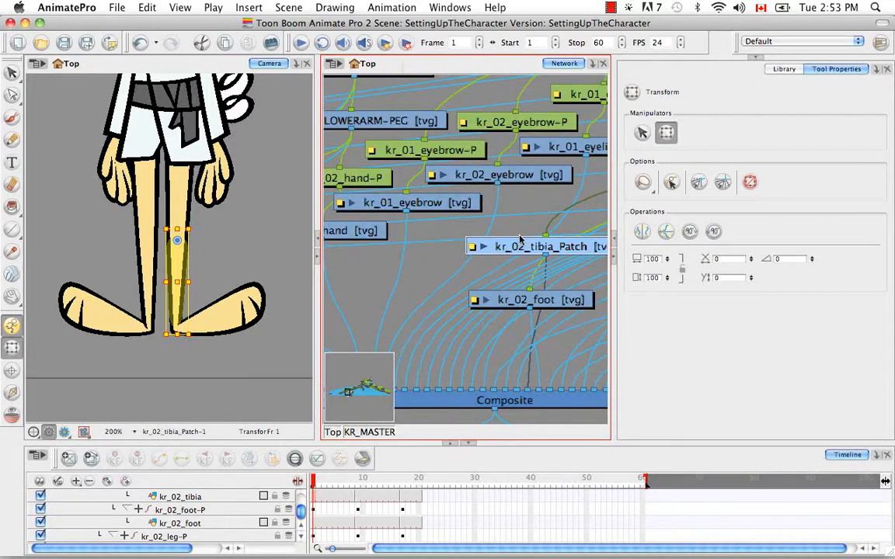
{"action": "left_click", "coordinate": [294, 459]}
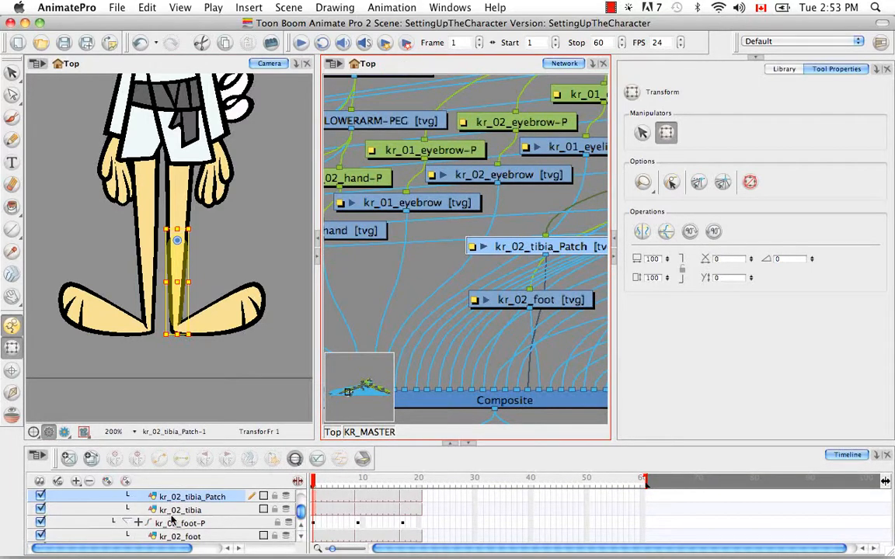
{"action": "left_click", "coordinate": [302, 528]}
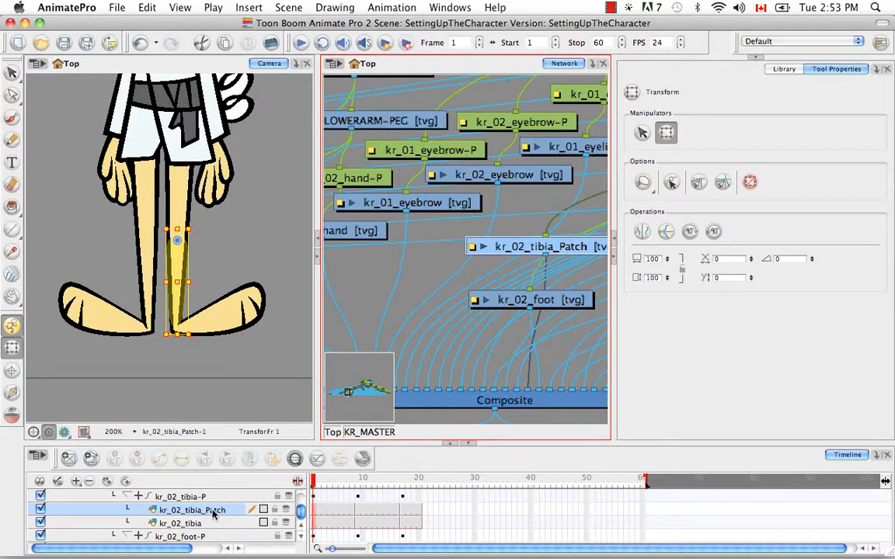
Exclude the kr_02_tibia and kr_02_tibia_Patch drawings from inverse kinematics
{"action": "left_click", "coordinate": [192, 523]}
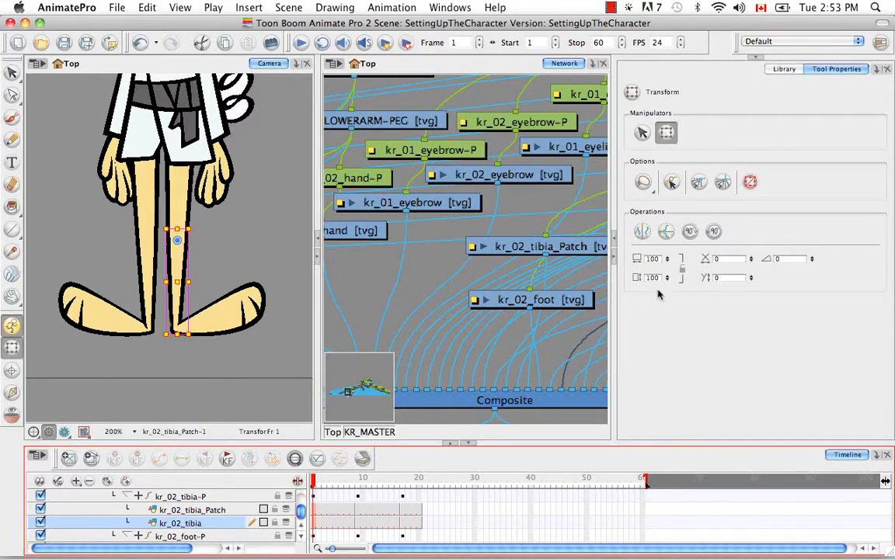
{"action": "left_click", "coordinate": [12, 393]}
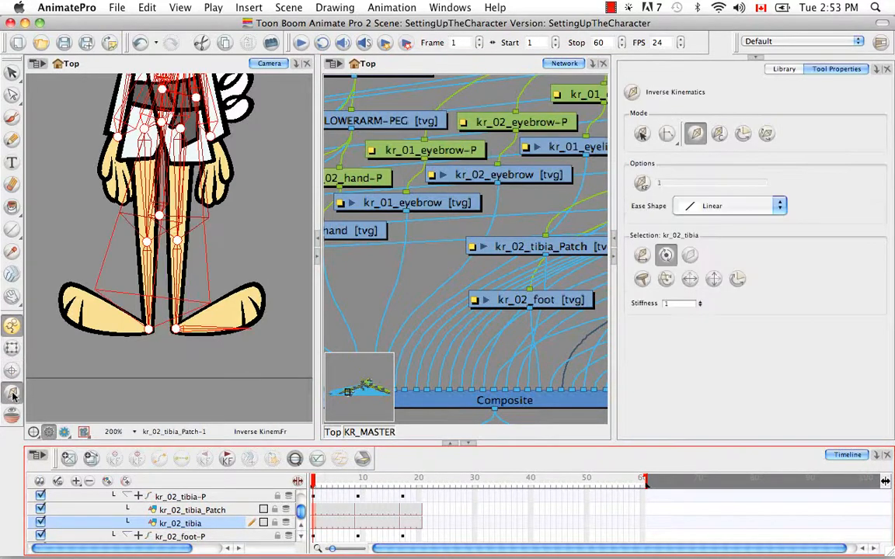
{"action": "left_click", "coordinate": [691, 255]}
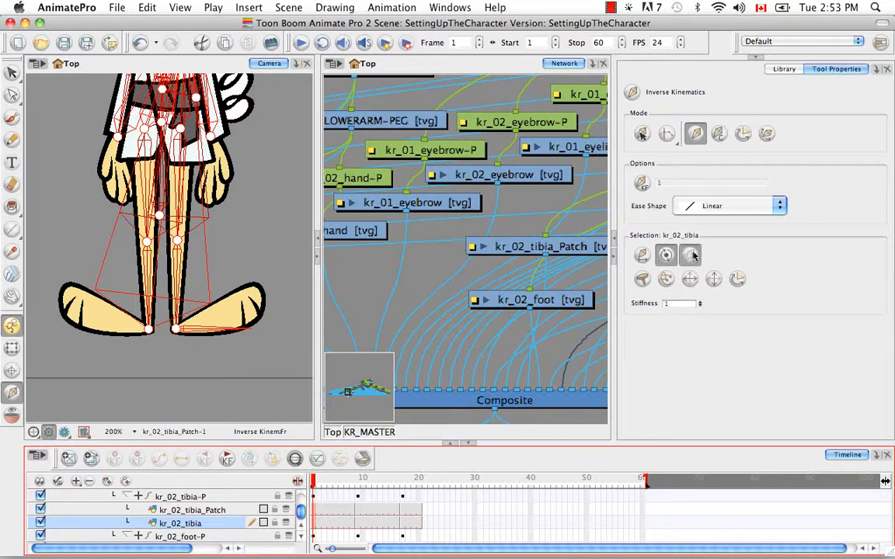
{"action": "left_click", "coordinate": [222, 510]}
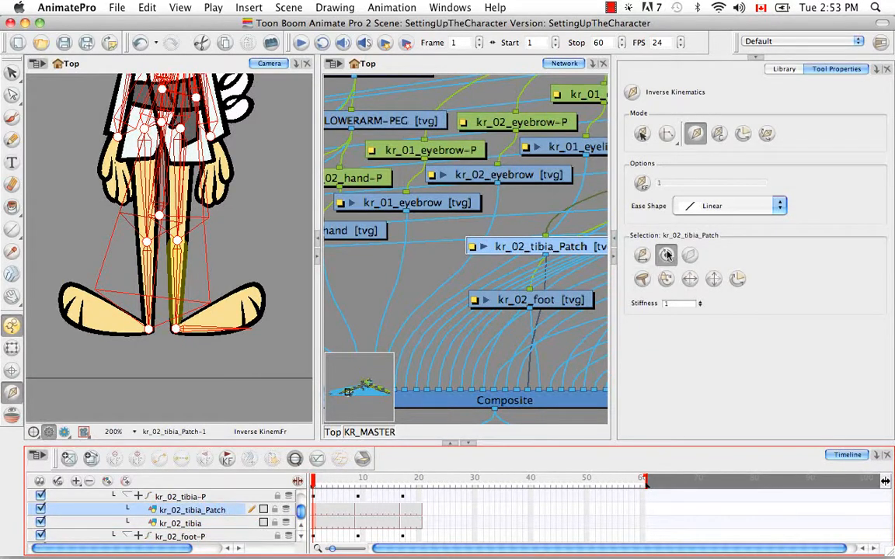
{"action": "left_click", "coordinate": [689, 255]}
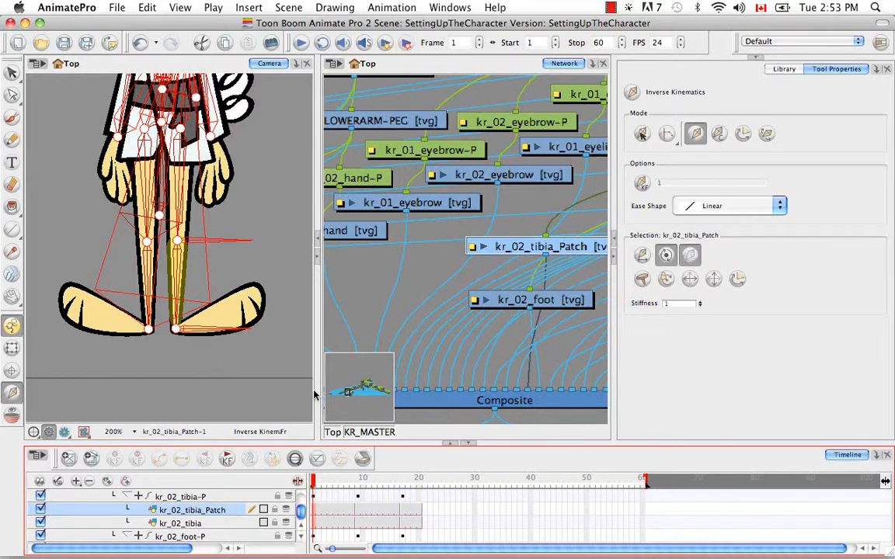
Exclude the parent peg kr_02_tibia-P from inverse kinematics
{"action": "scroll", "coordinate": [302, 531], "scroll_direction": "up", "scroll_amount": 1}
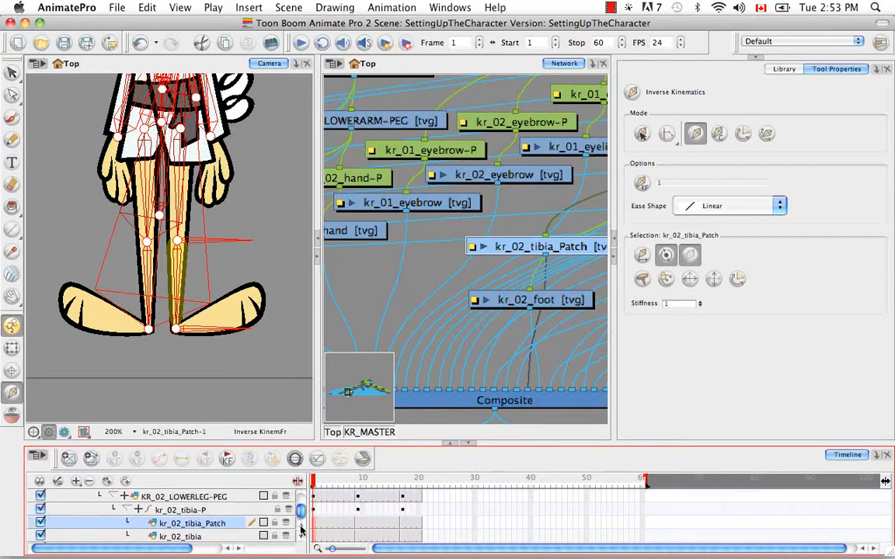
{"action": "left_click", "coordinate": [241, 513]}
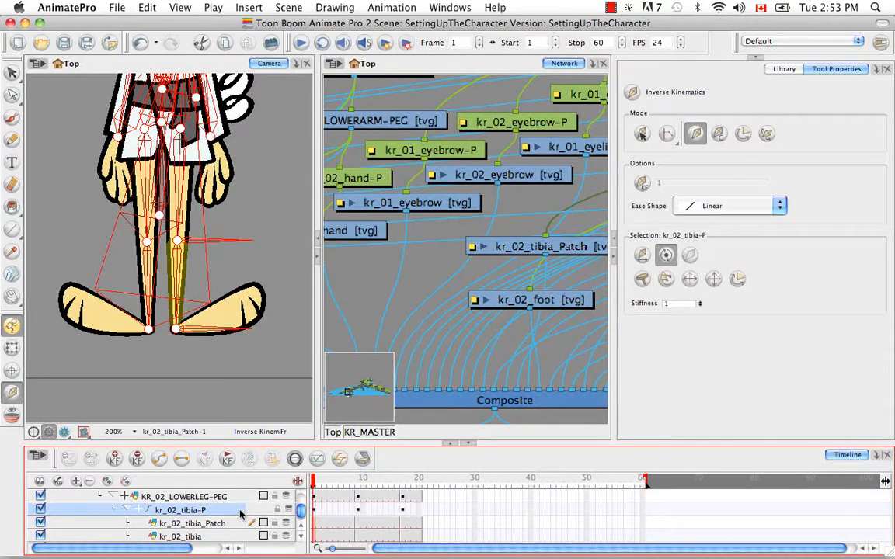
{"action": "left_click", "coordinate": [690, 260]}
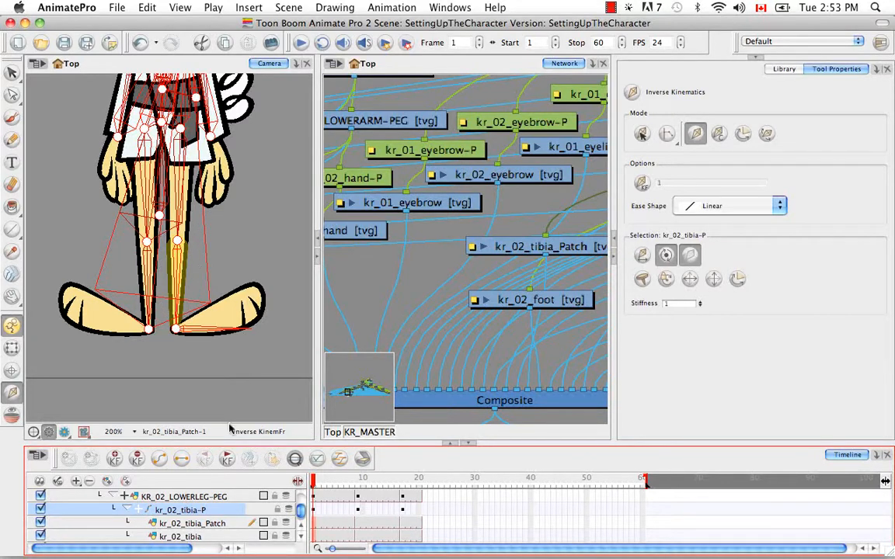
Check KR_02_LOWERLEG-PEG, clear the selection and examine the network hierarchy from MASTER-PEG down to KR_FACIAL_FEATURES-PEG
{"action": "left_click", "coordinate": [183, 497]}
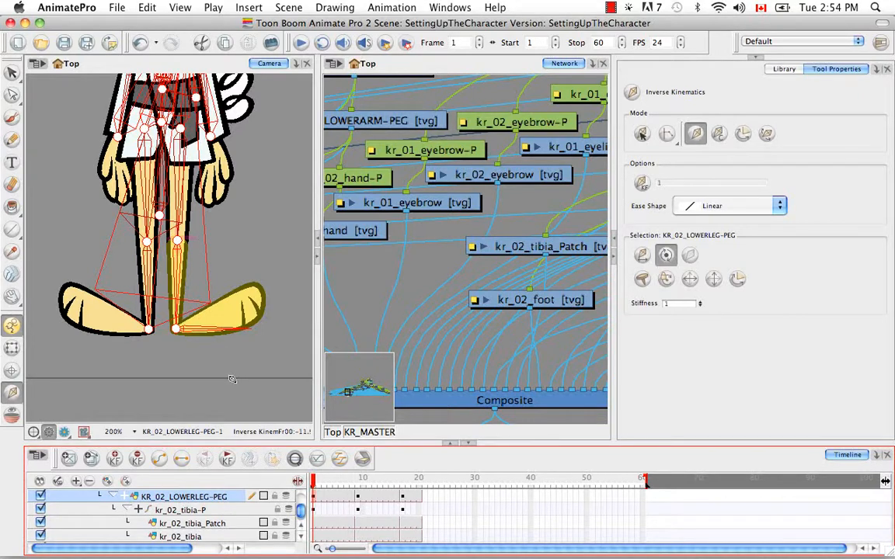
{"action": "left_click", "coordinate": [473, 64]}
{"action": "left_click", "coordinate": [412, 279]}
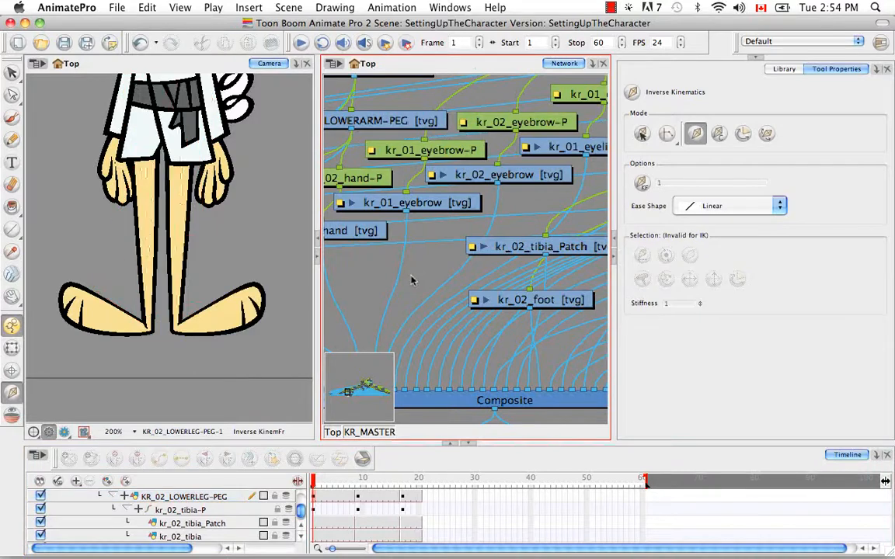
{"action": "key", "text": "super+minus"}
{"action": "key", "text": "super+minus"}
{"action": "key", "text": "super+minus"}
{"action": "key", "text": "super+minus"}
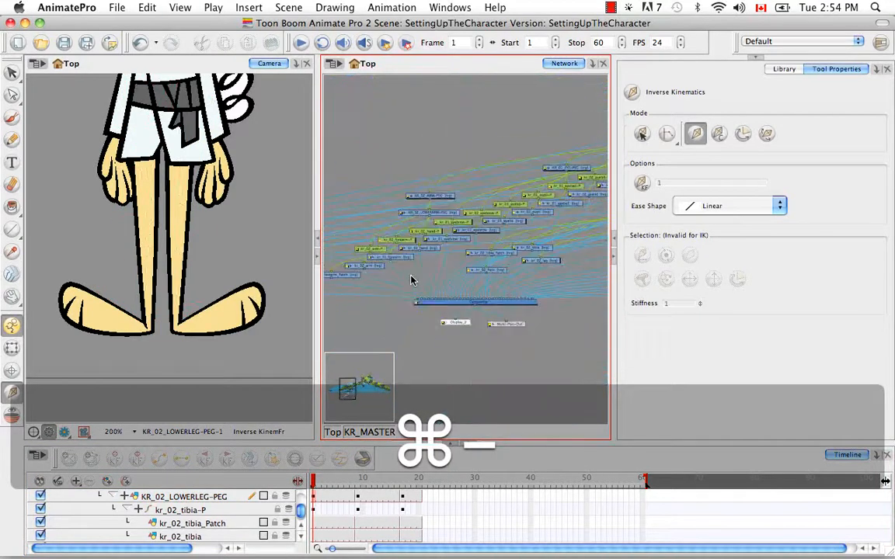
{"action": "key", "text": "space"}
{"action": "left_click_drag", "start_coordinate": [529, 242], "coordinate": [419, 241]}
{"action": "left_click_drag", "start_coordinate": [556, 228], "coordinate": [501, 144]}
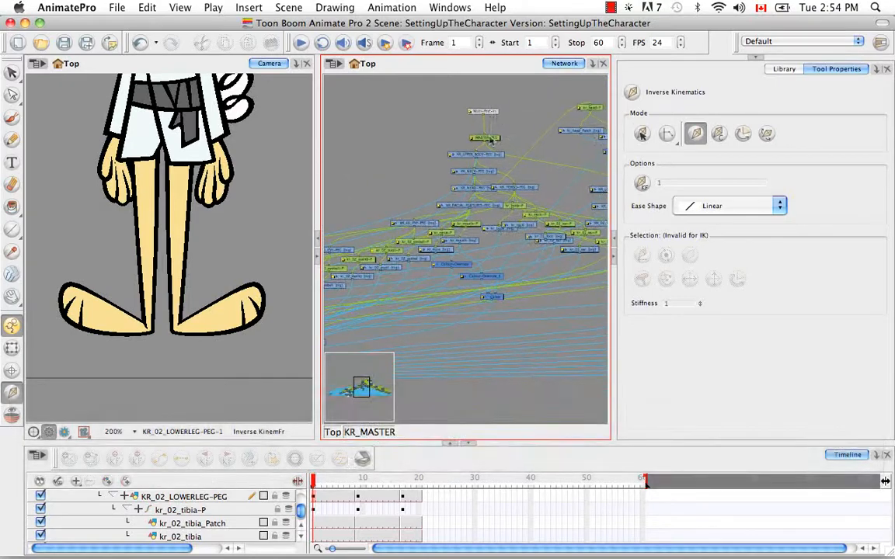
{"action": "key", "text": "super+equal"}
{"action": "key", "text": "super+equal"}
{"action": "key", "text": "super+equal"}
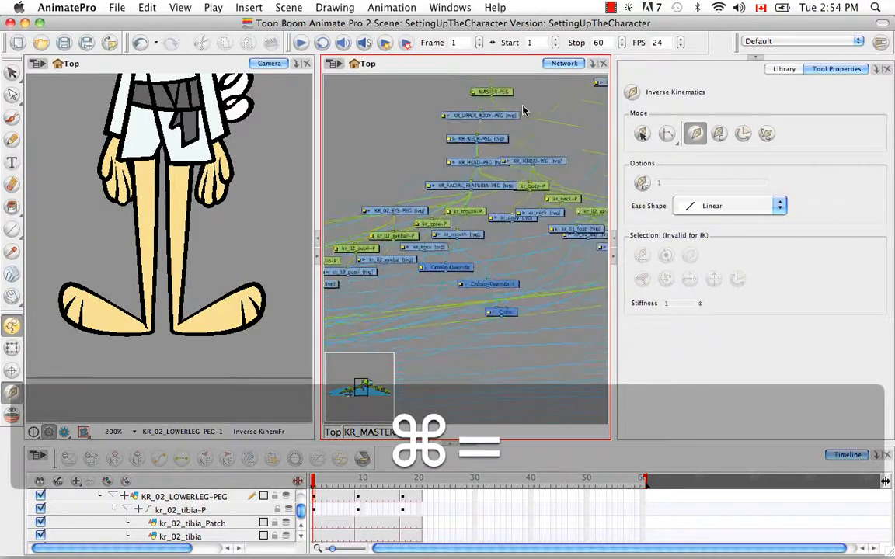
{"action": "key", "text": "space"}
{"action": "left_click_drag", "start_coordinate": [522, 110], "coordinate": [499, 210]}
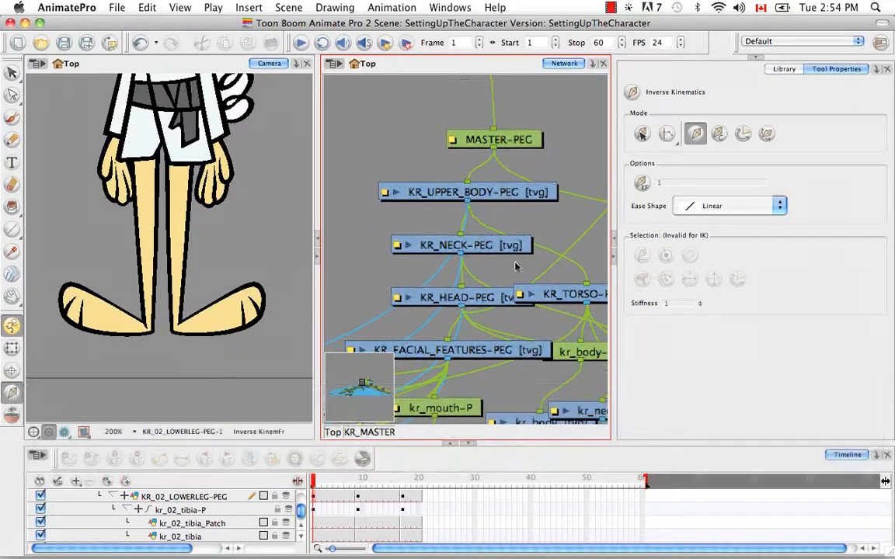
{"action": "key", "text": "space"}
{"action": "left_click_drag", "start_coordinate": [525, 265], "coordinate": [553, 134]}
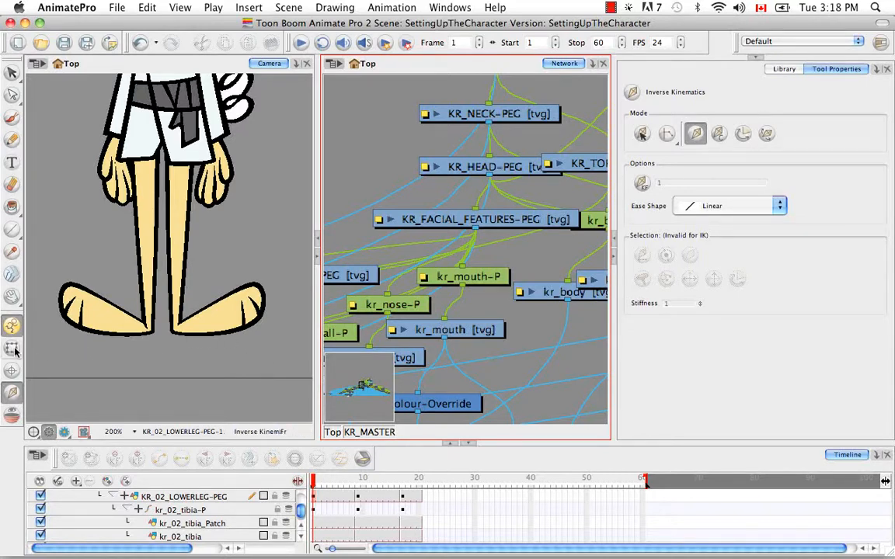
Select the kr_02_leg drawing in the Camera view with the Transform tool and locate its module in the network
{"action": "left_click", "coordinate": [12, 349]}
{"action": "left_click", "coordinate": [178, 208]}
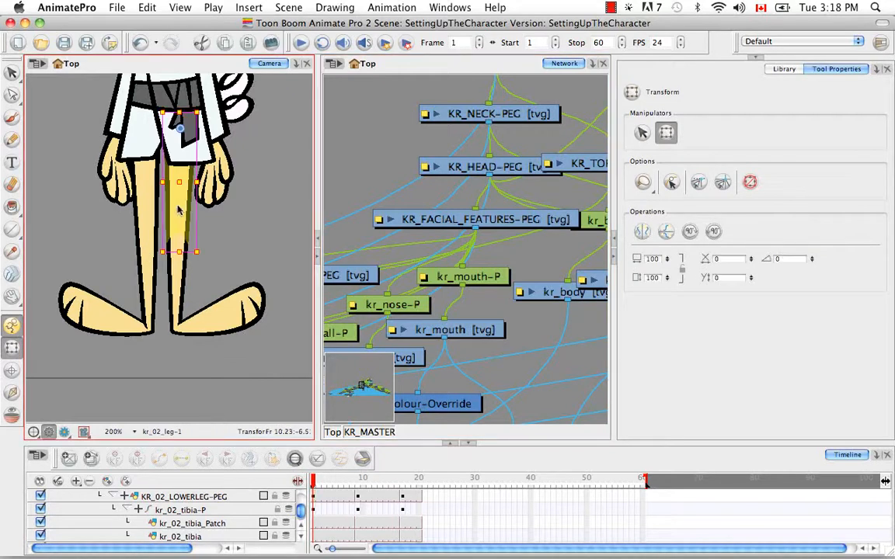
{"action": "left_click", "coordinate": [385, 69]}
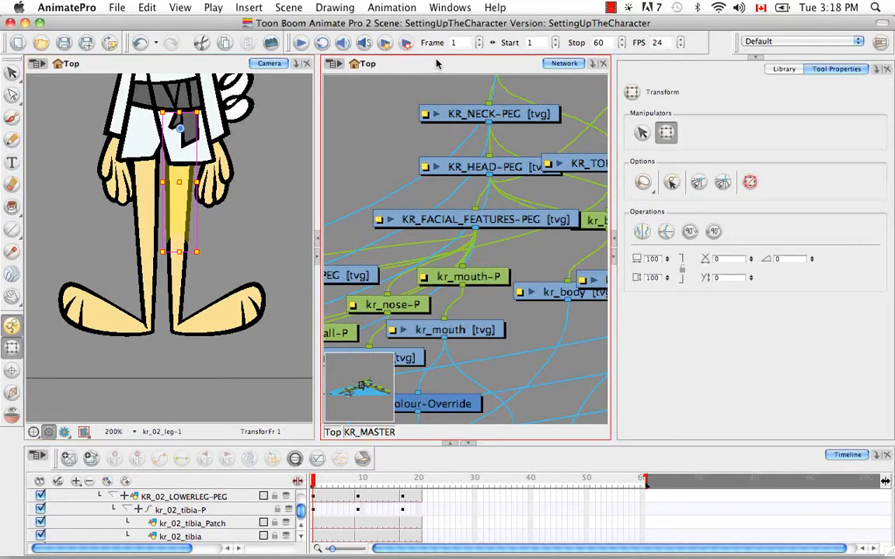
{"action": "key", "text": "o"}
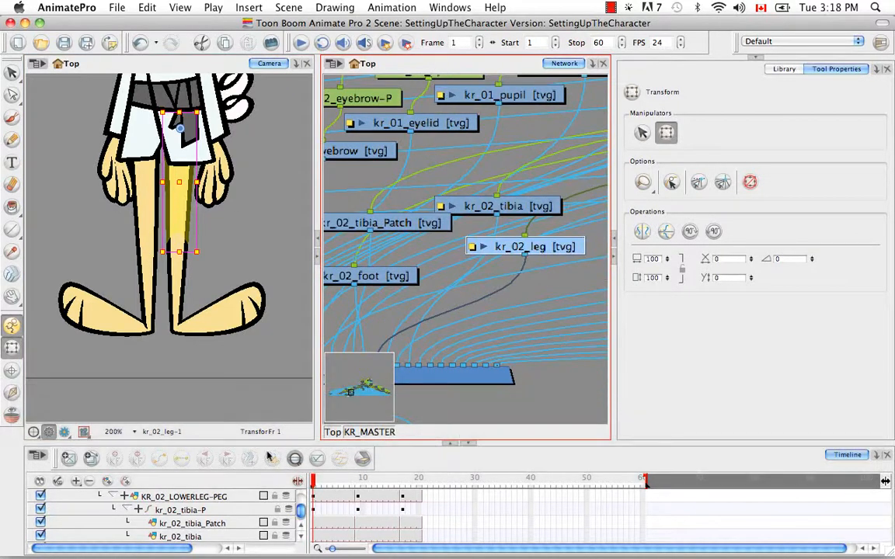
Find the kr_02_leg drawing in the timeline and exclude it from inverse kinematics
{"action": "left_click", "coordinate": [294, 458]}
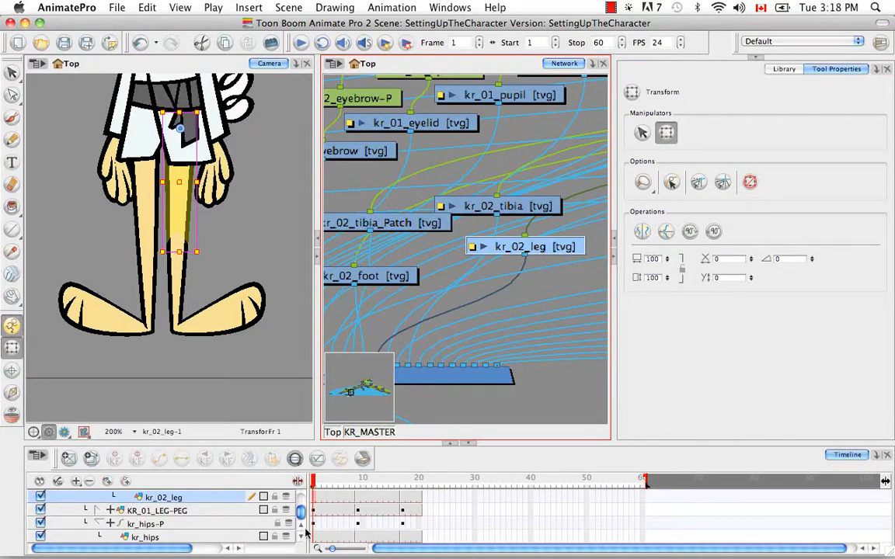
{"action": "scroll", "coordinate": [306, 531], "scroll_direction": "up", "scroll_amount": 2}
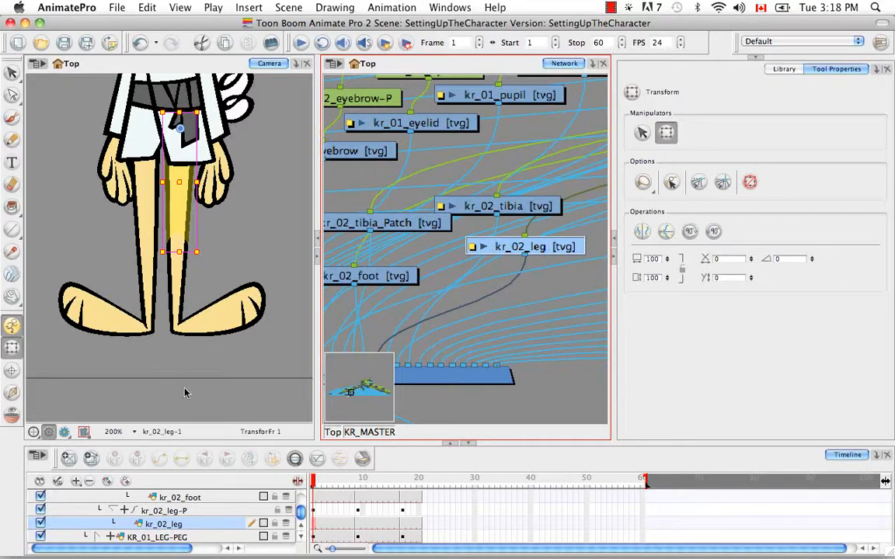
{"action": "left_click", "coordinate": [11, 392]}
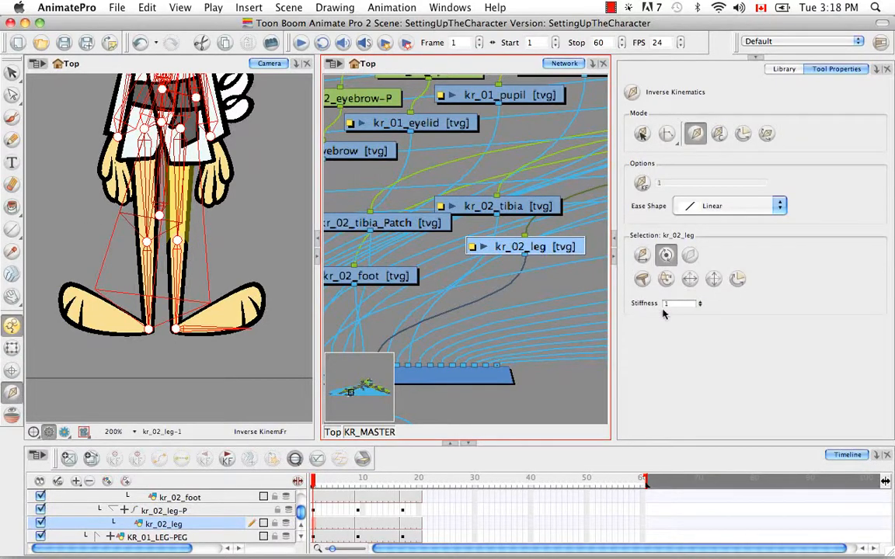
{"action": "left_click", "coordinate": [690, 255]}
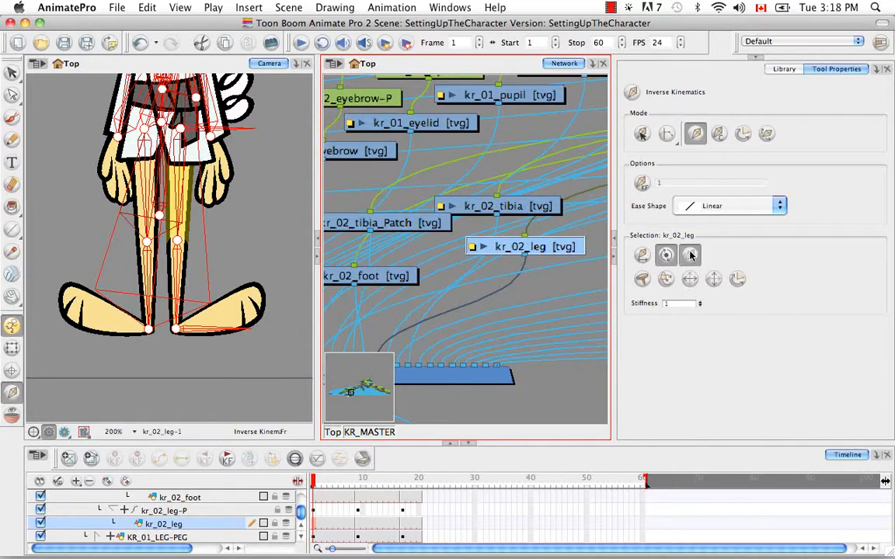
Exclude the kr_02_leg-P peg from inverse kinematics and check its parent KR_02_LEG-PEG in the network
{"action": "left_click", "coordinate": [220, 510]}
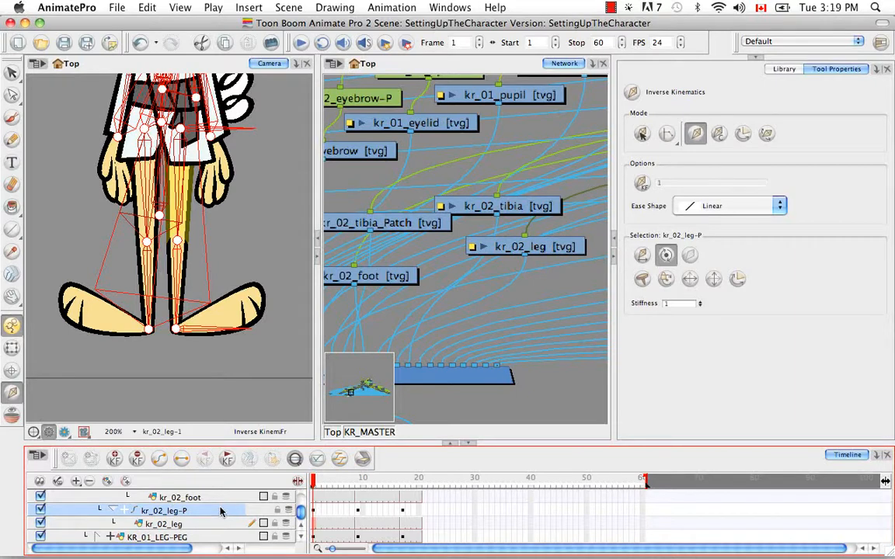
{"action": "left_click", "coordinate": [440, 70]}
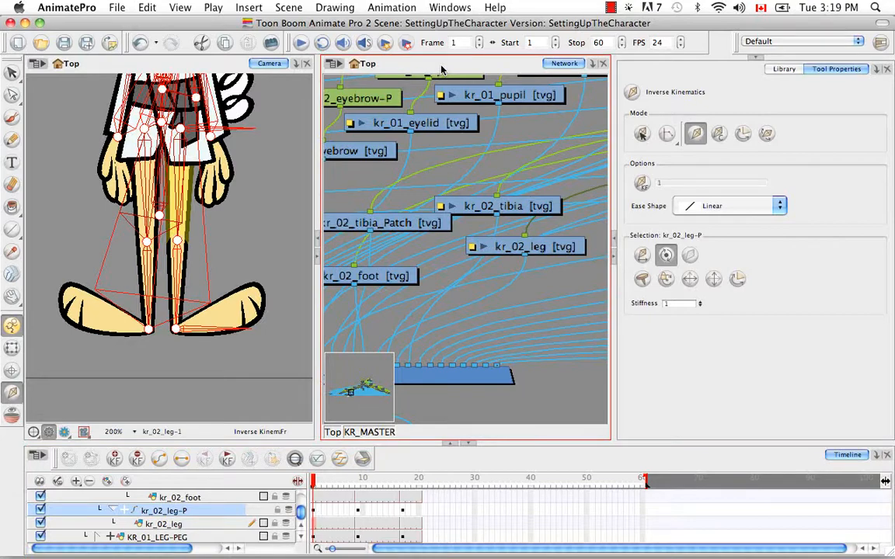
{"action": "key", "text": "o"}
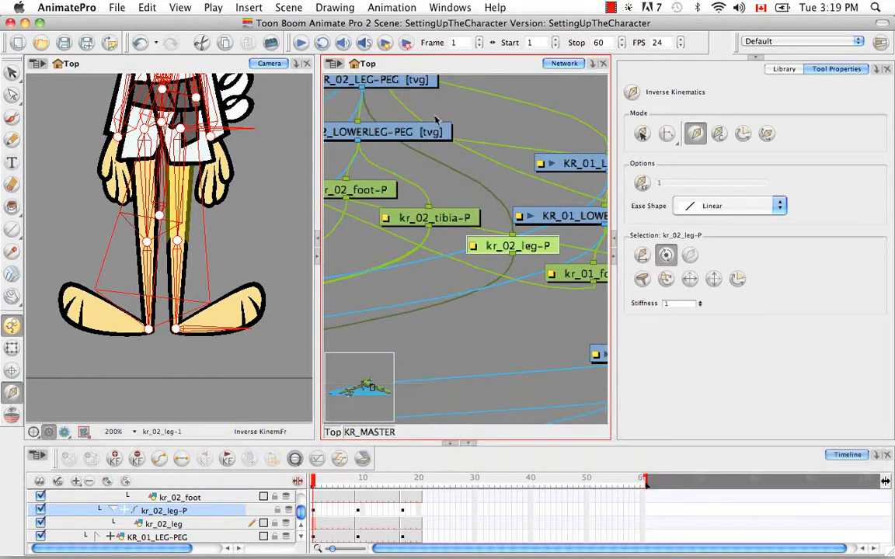
{"action": "key", "text": "space"}
{"action": "left_click_drag", "start_coordinate": [437, 120], "coordinate": [469, 155]}
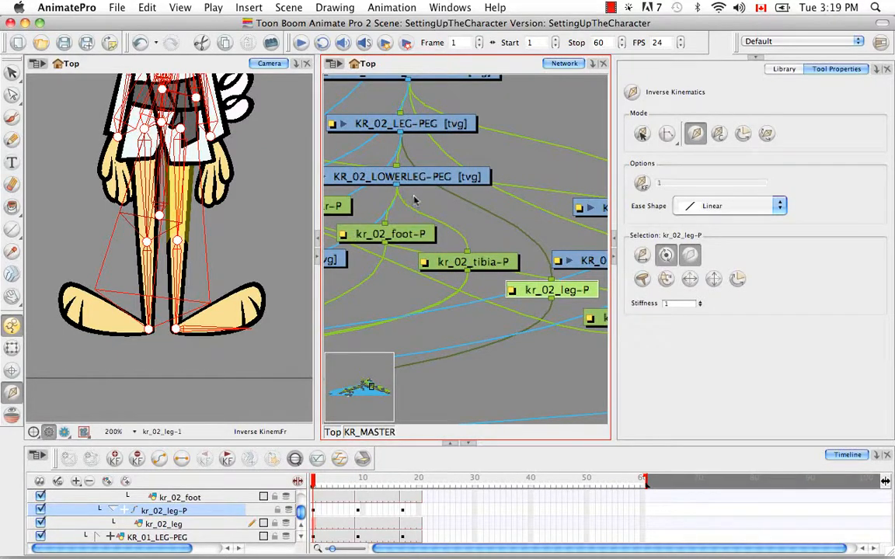
{"action": "key", "text": "b"}
{"action": "key", "text": "space"}
{"action": "left_click_drag", "start_coordinate": [415, 194], "coordinate": [457, 234]}
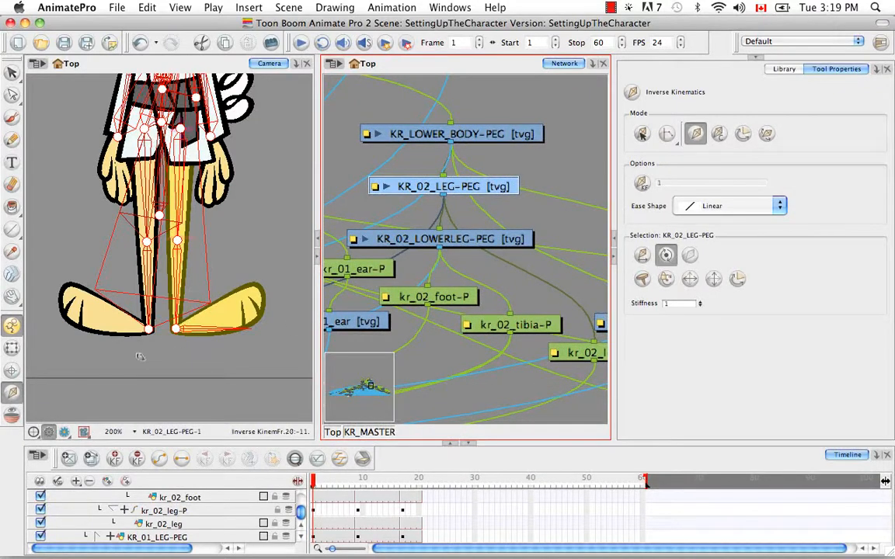
Select the kr_01_foot drawing in the Camera view, locate it in the network and timeline, and exclude it from inverse kinematics
{"action": "left_click", "coordinate": [12, 347]}
{"action": "left_click", "coordinate": [87, 325]}
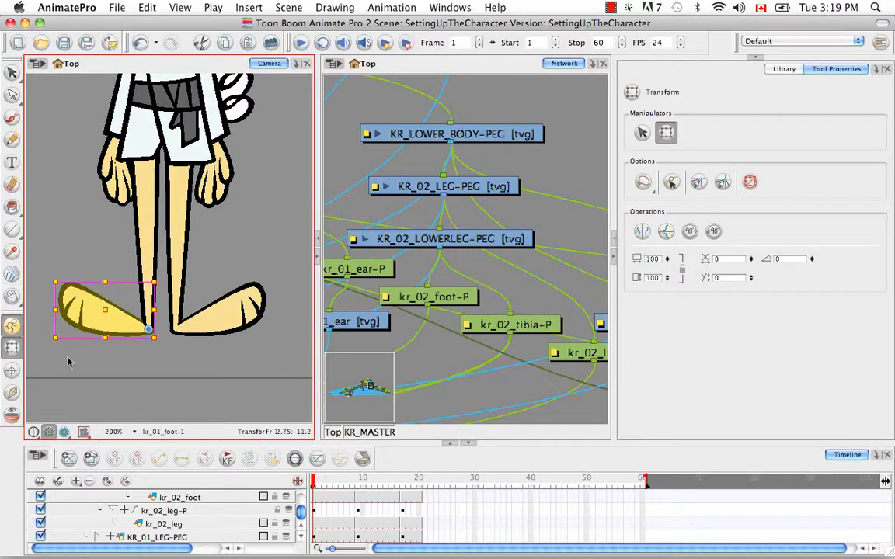
{"action": "left_click", "coordinate": [11, 393]}
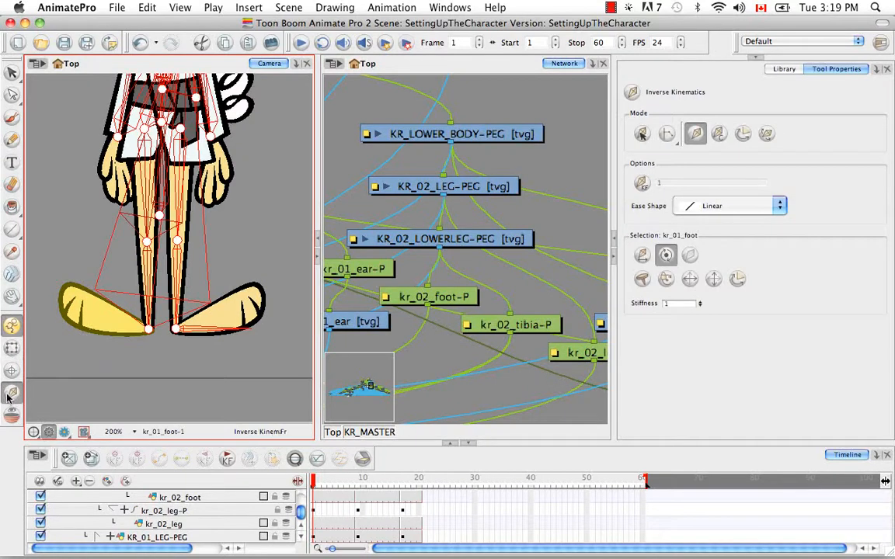
{"action": "left_click", "coordinate": [467, 70]}
{"action": "key", "text": "o"}
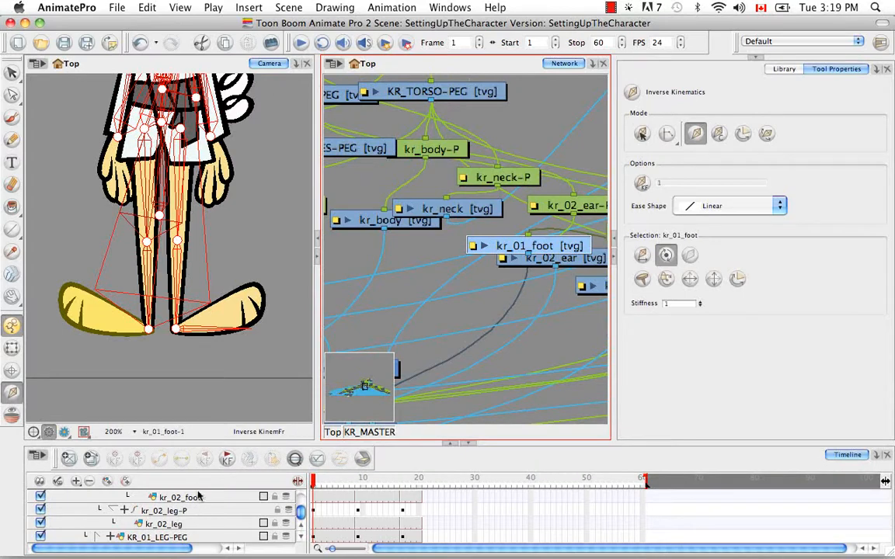
{"action": "left_click", "coordinate": [295, 459]}
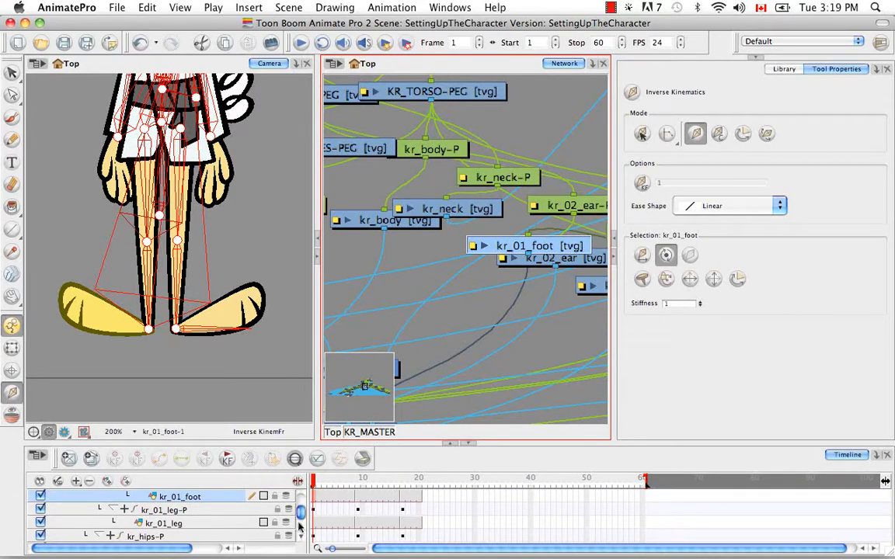
{"action": "scroll", "coordinate": [299, 528], "scroll_direction": "up", "scroll_amount": 2}
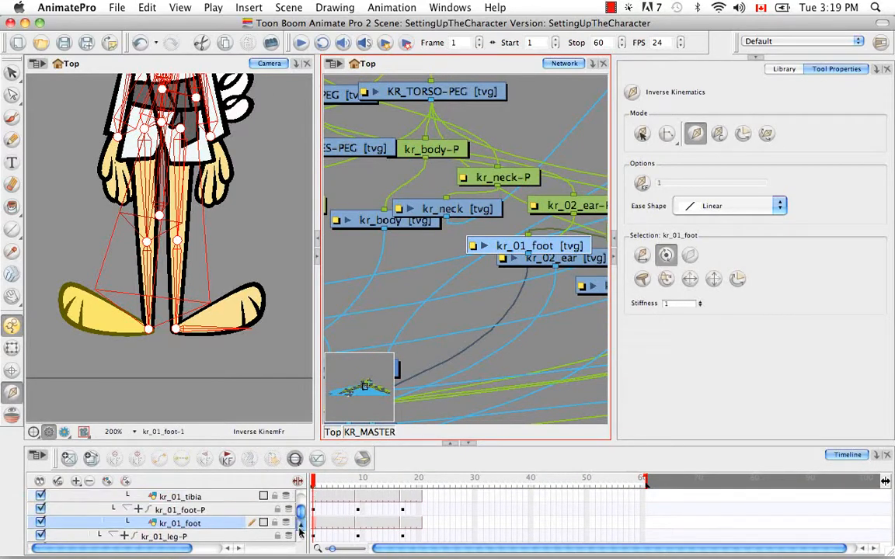
{"action": "left_click", "coordinate": [689, 255]}
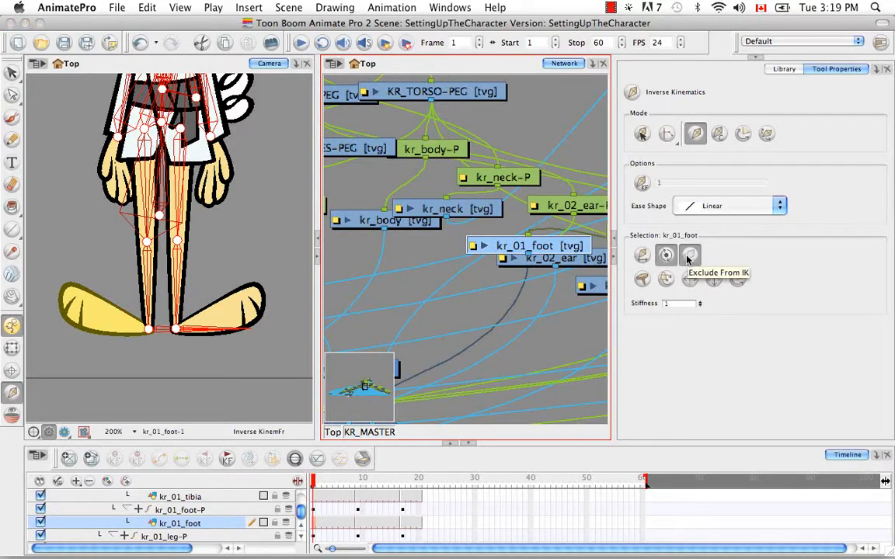
Move the selection up from kr_01_foot through kr_01_foot-P to KR_01_LOWERLEG-PEG and examine the surrounding network connections
{"action": "key", "text": "b"}
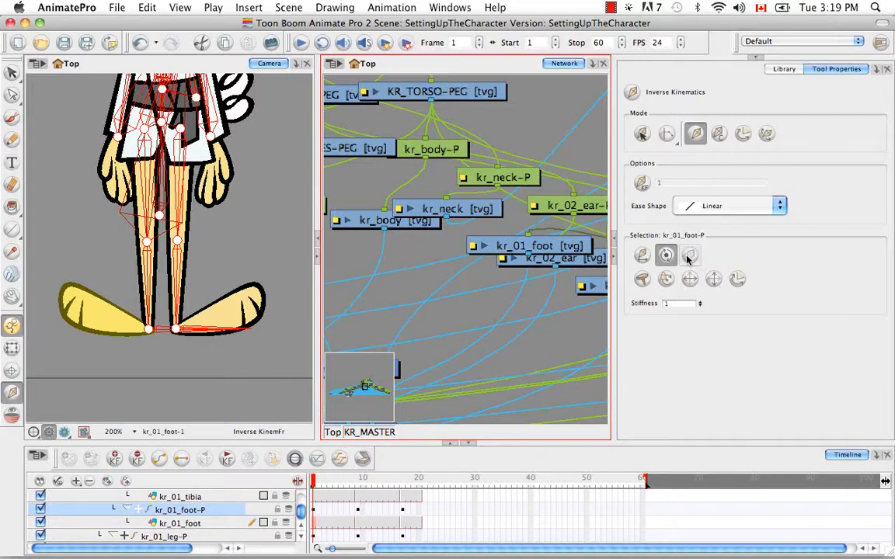
{"action": "key", "text": "b"}
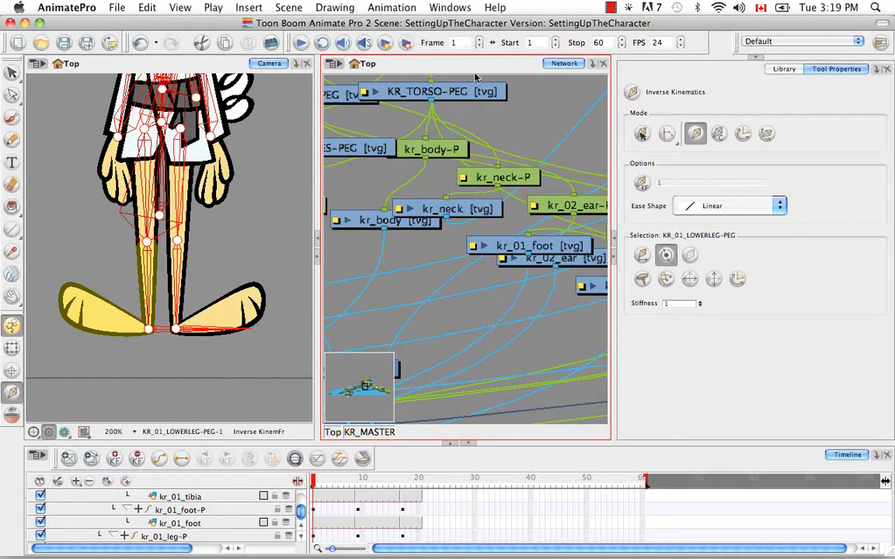
{"action": "key", "text": "o"}
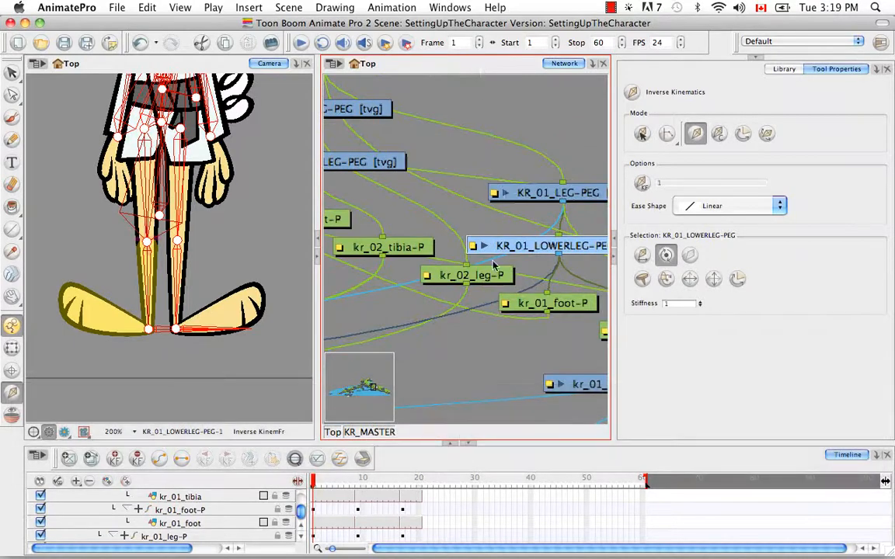
{"action": "key", "text": "space"}
{"action": "left_click_drag", "start_coordinate": [496, 272], "coordinate": [420, 187]}
{"action": "left_click_drag", "start_coordinate": [525, 258], "coordinate": [525, 193]}
{"action": "left_click_drag", "start_coordinate": [482, 231], "coordinate": [601, 208]}
{"action": "left_click_drag", "start_coordinate": [487, 249], "coordinate": [598, 235]}
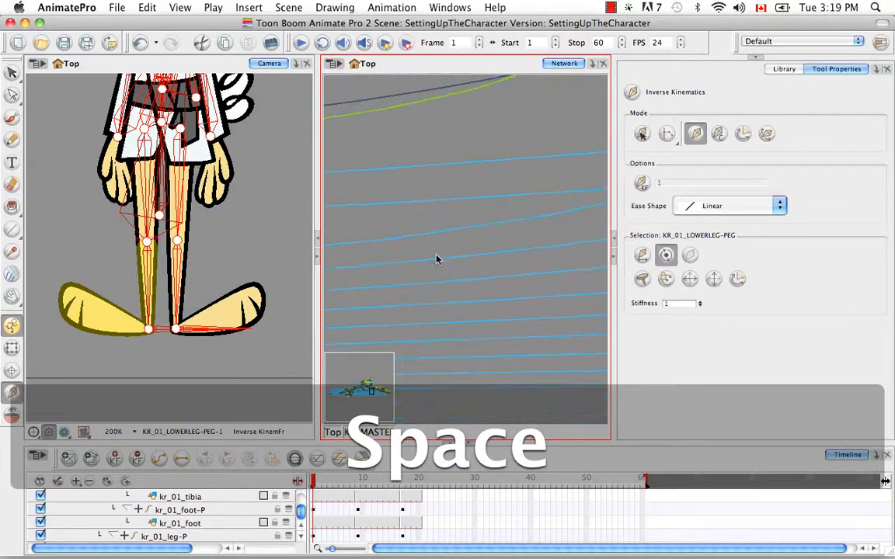
{"action": "left_click_drag", "start_coordinate": [436, 256], "coordinate": [571, 241]}
{"action": "left_click_drag", "start_coordinate": [412, 266], "coordinate": [574, 264]}
{"action": "left_click_drag", "start_coordinate": [431, 284], "coordinate": [632, 276]}
{"action": "left_click_drag", "start_coordinate": [377, 300], "coordinate": [553, 275]}
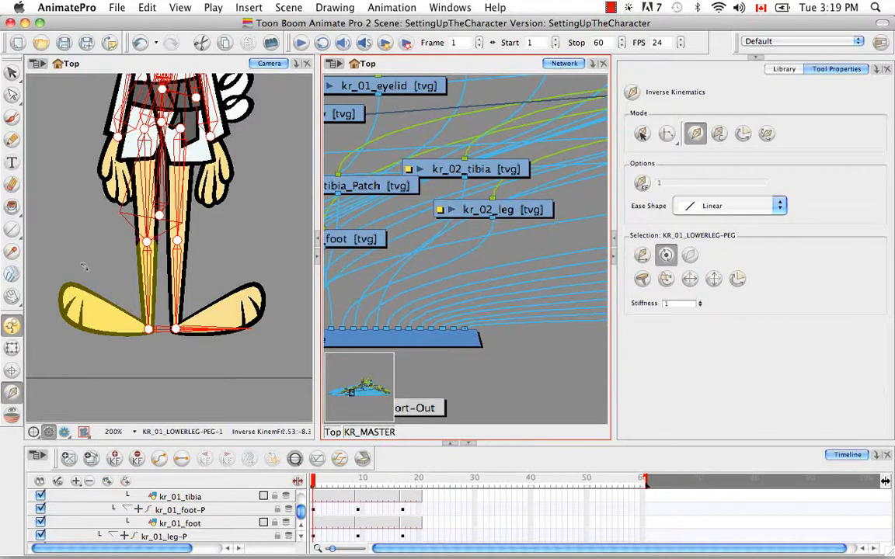
Select the kr_01_tibia_Patch drawing in the Camera view with the Transform tool and locate it in the network and timeline
{"action": "key", "text": "shift+t"}
{"action": "left_click", "coordinate": [126, 227]}
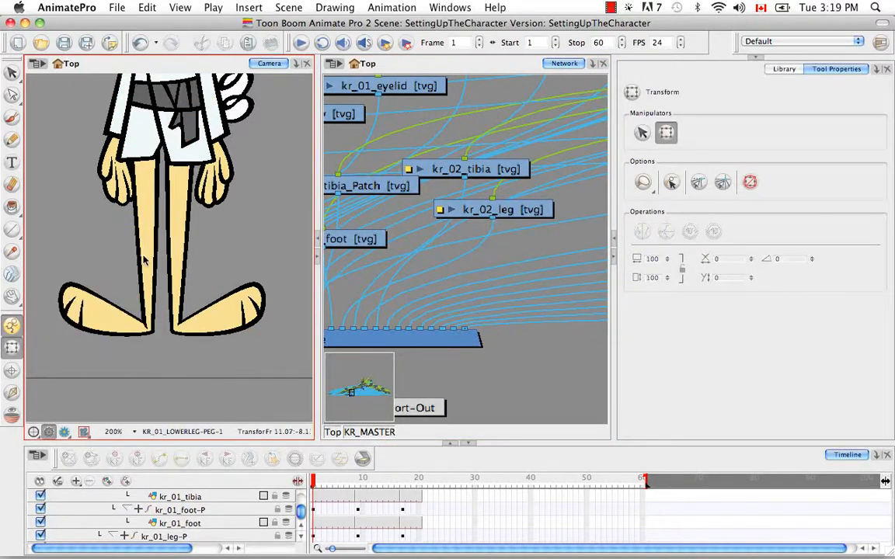
{"action": "left_click", "coordinate": [145, 262]}
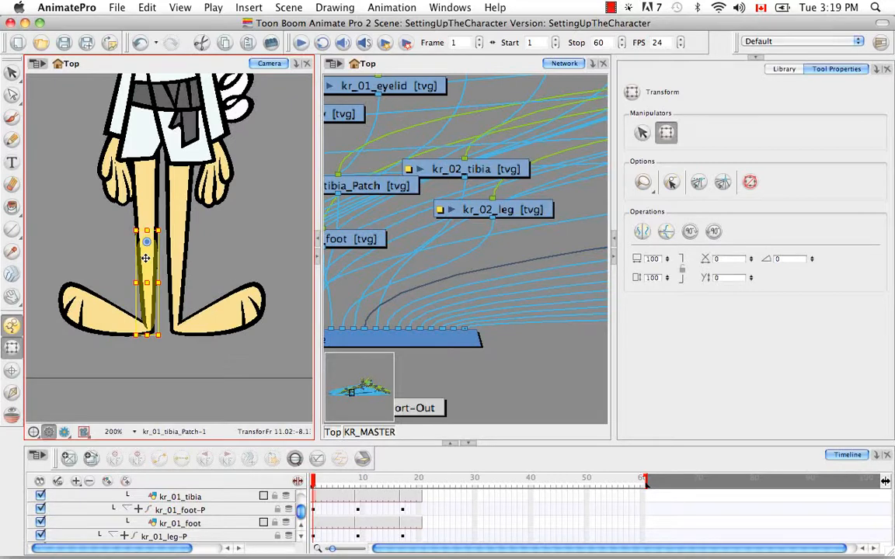
{"action": "left_click", "coordinate": [384, 65]}
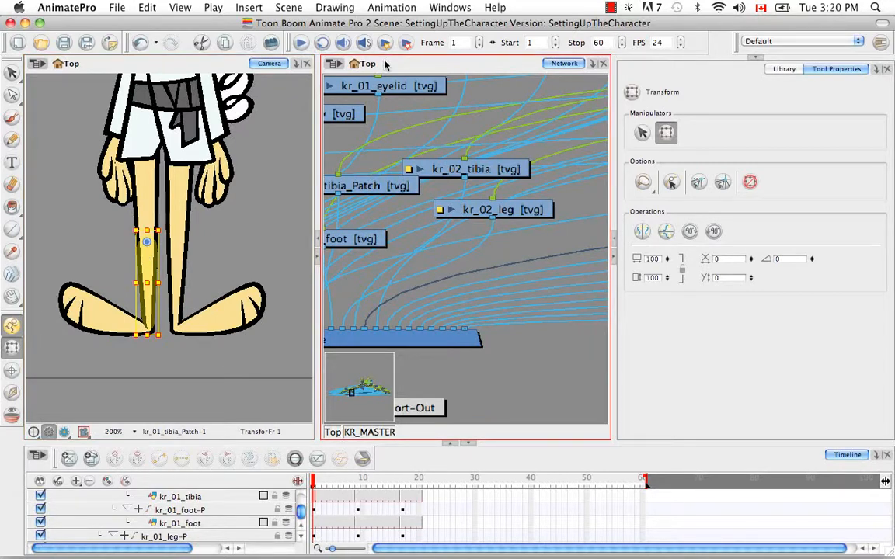
{"action": "key", "text": "o"}
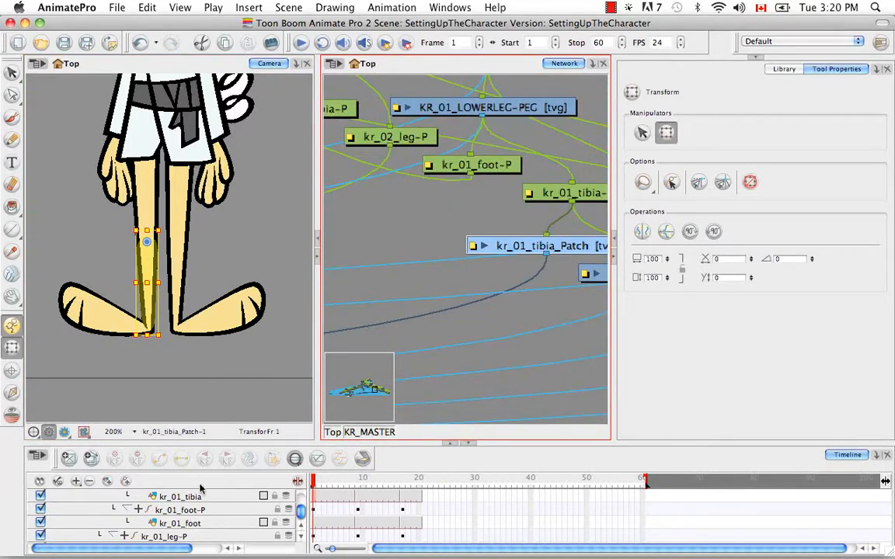
{"action": "left_click", "coordinate": [295, 458]}
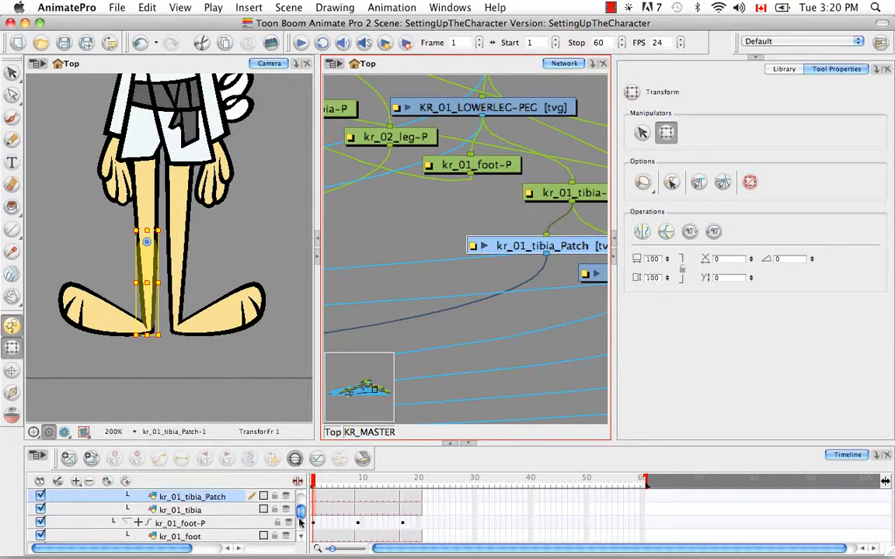
Exclude the kr_01_tibia and kr_01_tibia_Patch drawings from inverse kinematics
{"action": "left_click", "coordinate": [188, 510]}
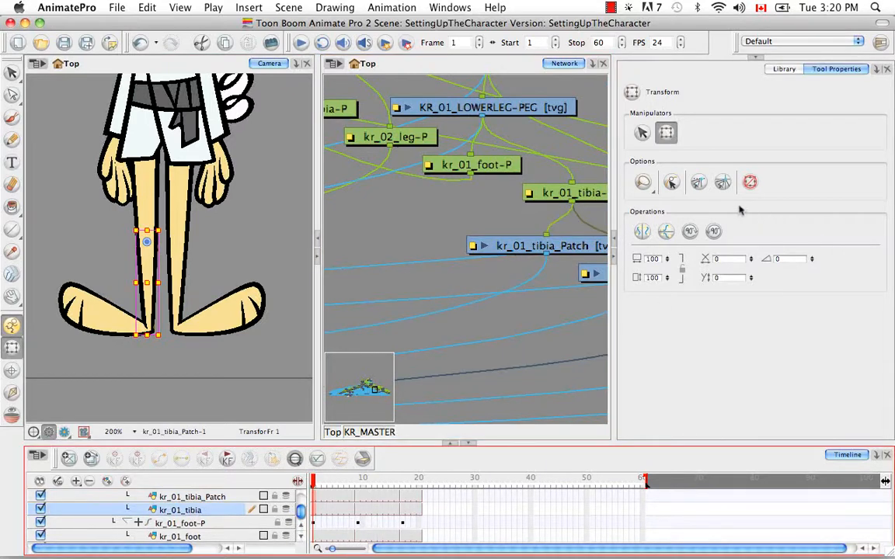
{"action": "left_click", "coordinate": [12, 392]}
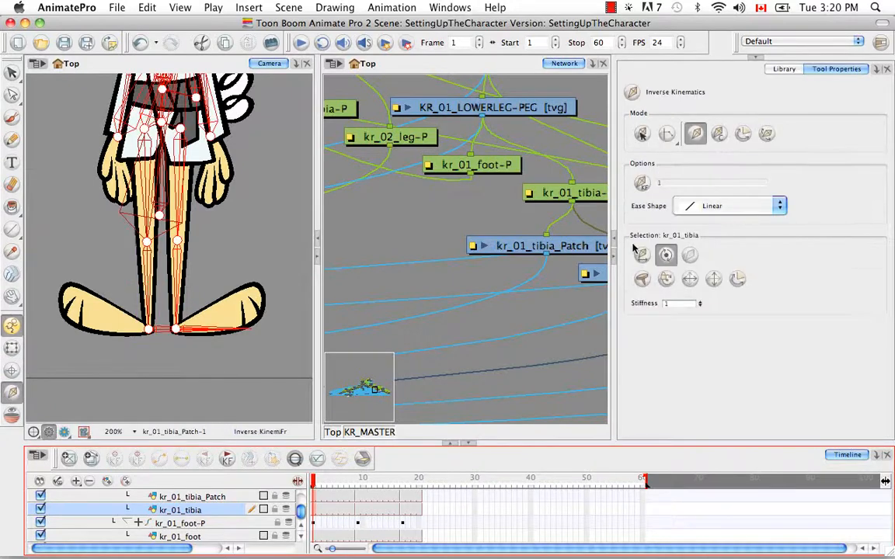
{"action": "left_click", "coordinate": [693, 255]}
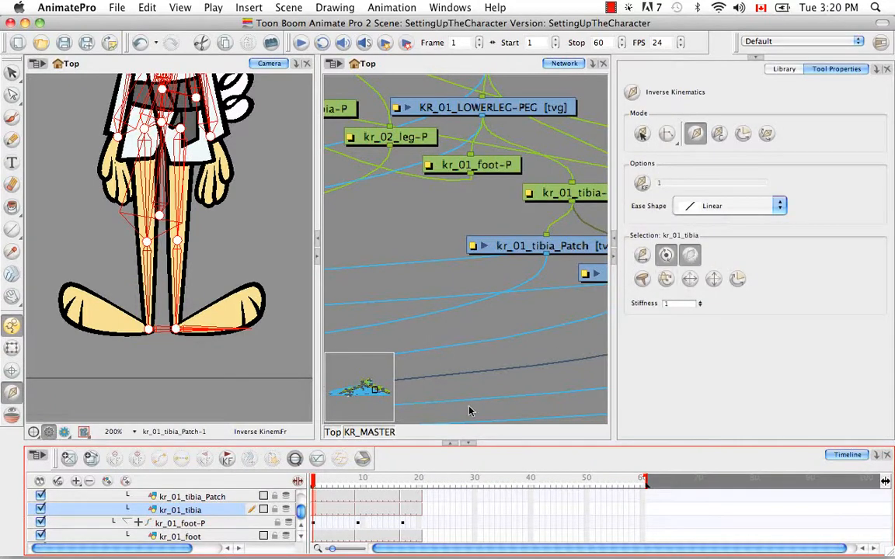
{"action": "left_click", "coordinate": [234, 496]}
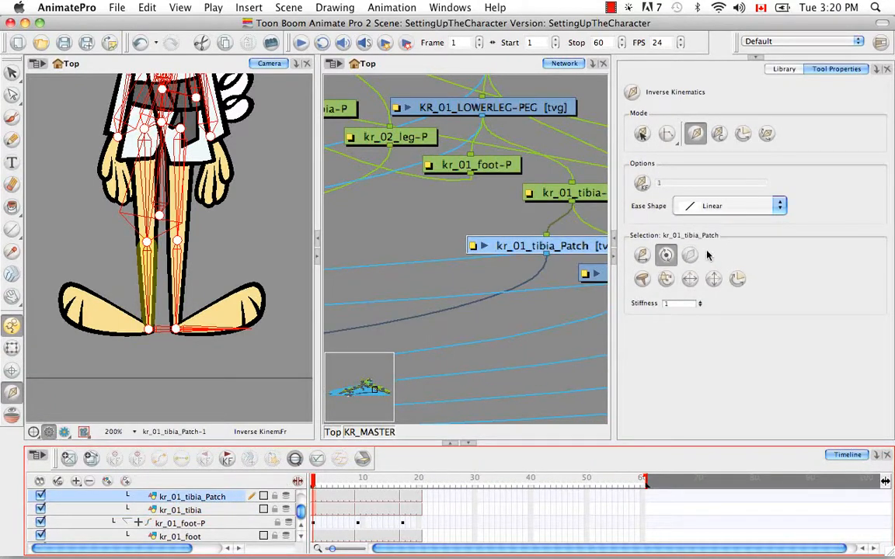
Exclude the parent peg kr_01_tibia-P from inverse kinematics
{"action": "scroll", "coordinate": [269, 472], "scroll_direction": "up", "scroll_amount": 2}
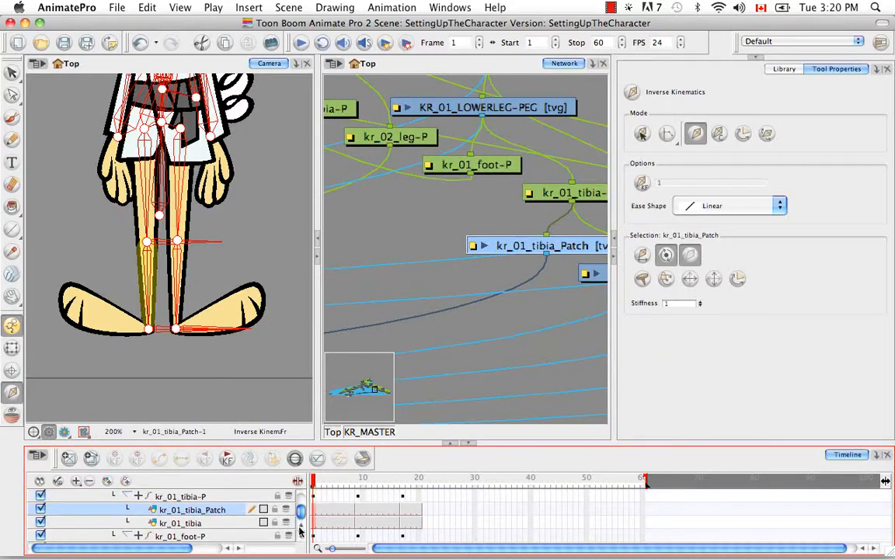
{"action": "left_click", "coordinate": [225, 511]}
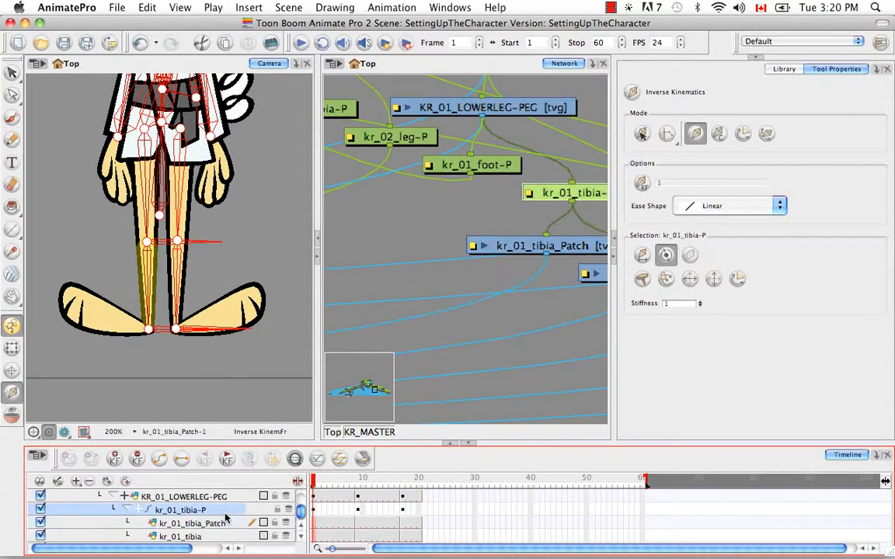
{"action": "left_click", "coordinate": [689, 256]}
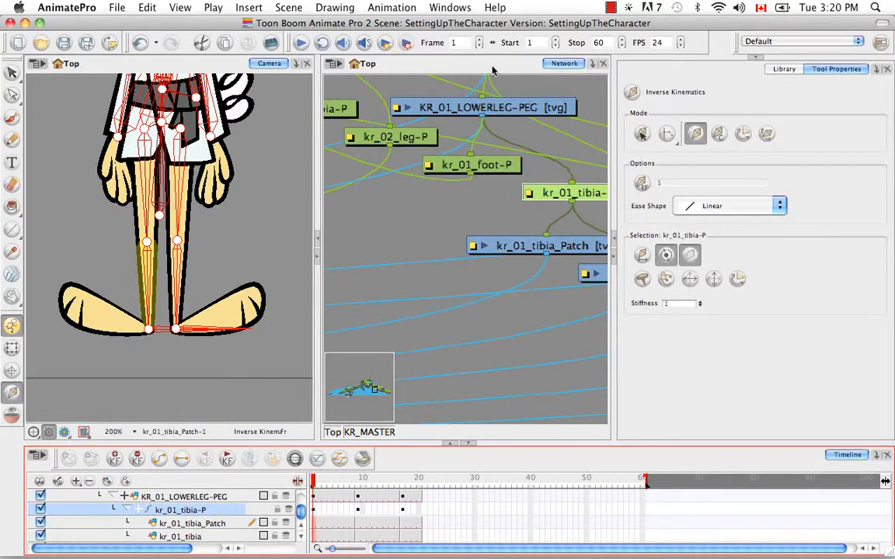
Check KR_01_LOWERLEG-PEG, the parent of kr_01_tibia-P, in the network and switch to the Transform tool
{"action": "key", "text": "space"}
{"action": "left_click_drag", "start_coordinate": [509, 218], "coordinate": [487, 309]}
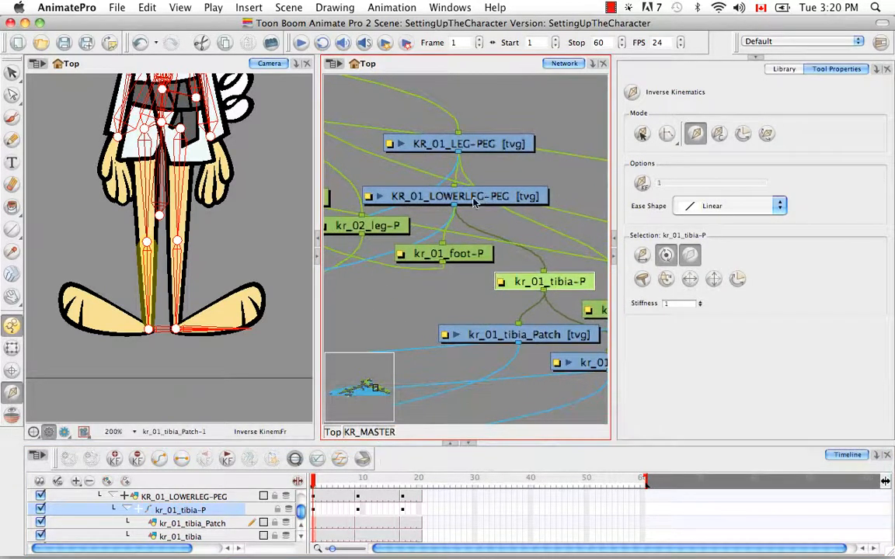
{"action": "key", "text": "b"}
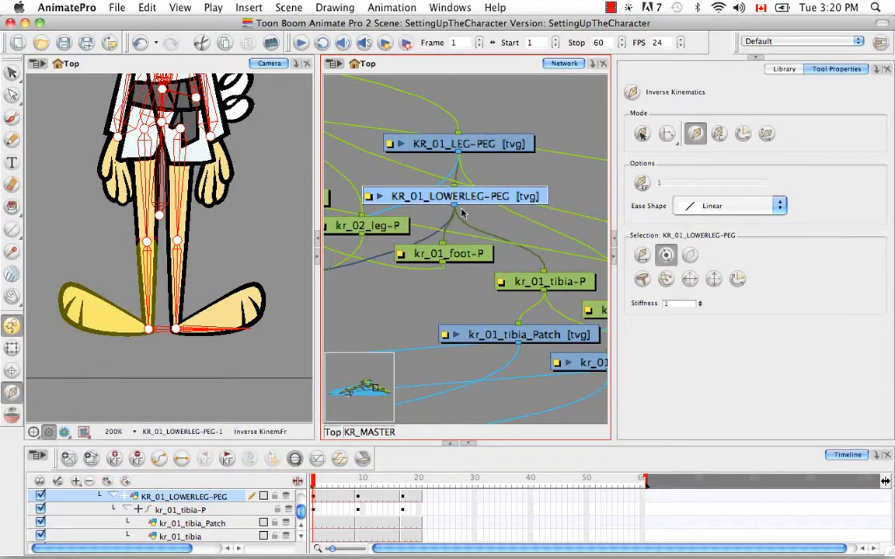
{"action": "left_click", "coordinate": [12, 347]}
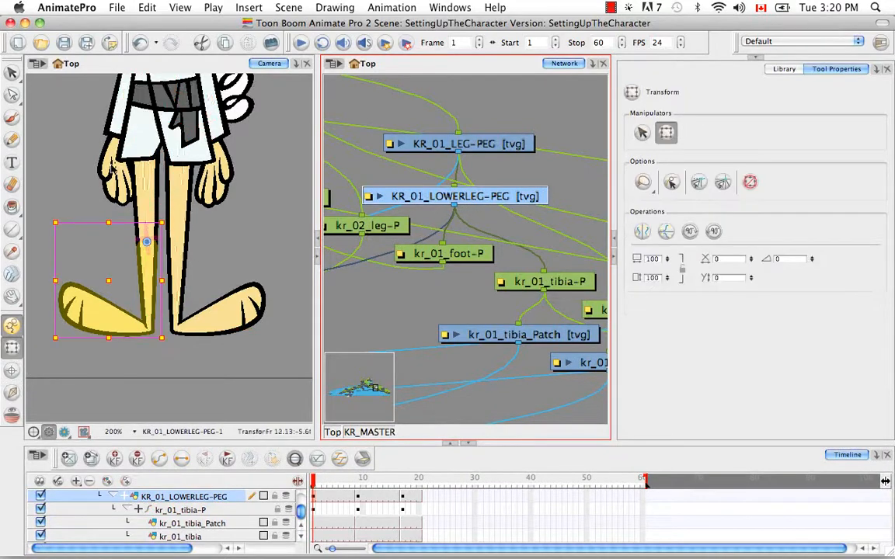
Exclude the kr_01_leg drawing and its parent peg kr_01_leg-P from inverse kinematics
{"action": "left_click", "coordinate": [143, 189]}
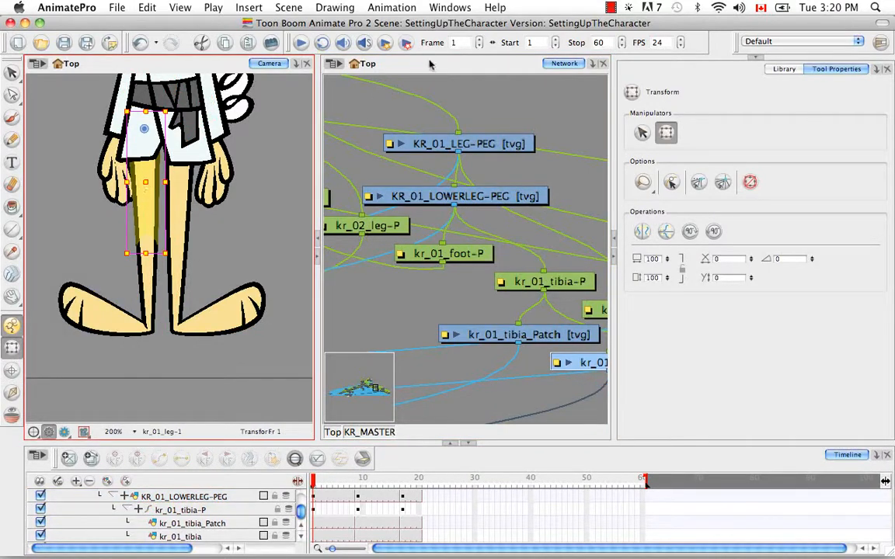
{"action": "key", "text": "space"}
{"action": "left_click_drag", "start_coordinate": [538, 265], "coordinate": [441, 219]}
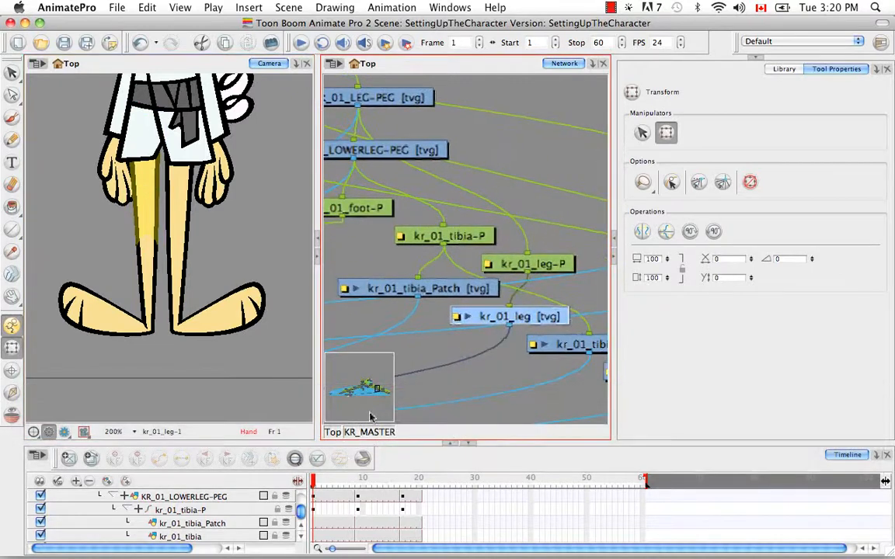
{"action": "left_click", "coordinate": [295, 459]}
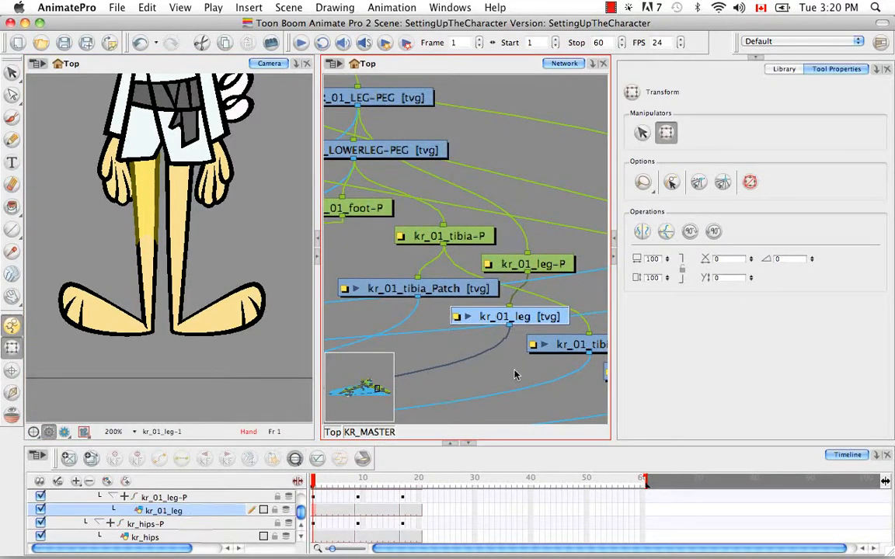
{"action": "left_click", "coordinate": [11, 392]}
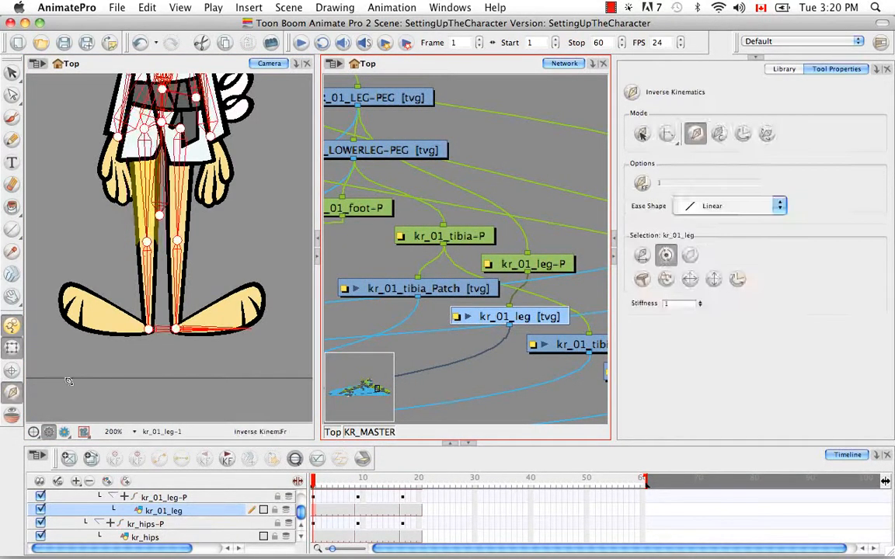
{"action": "left_click", "coordinate": [690, 256]}
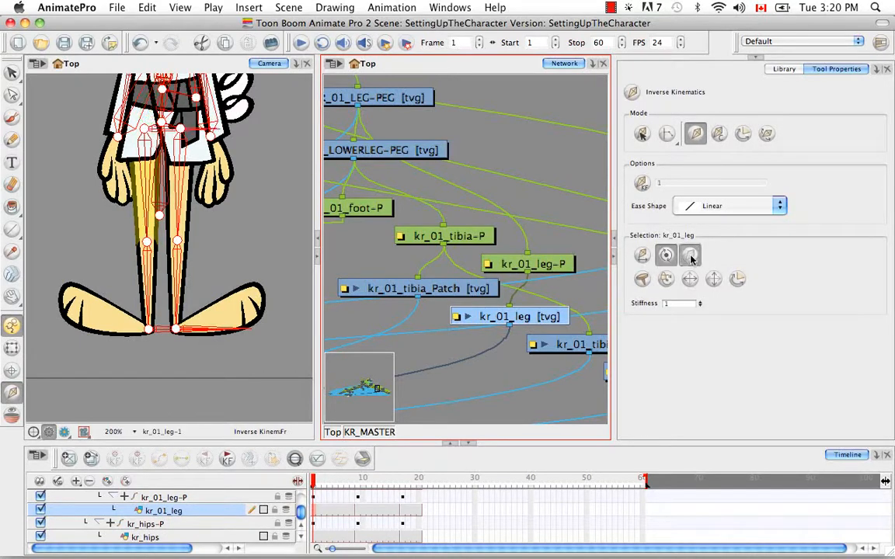
{"action": "key", "text": "b"}
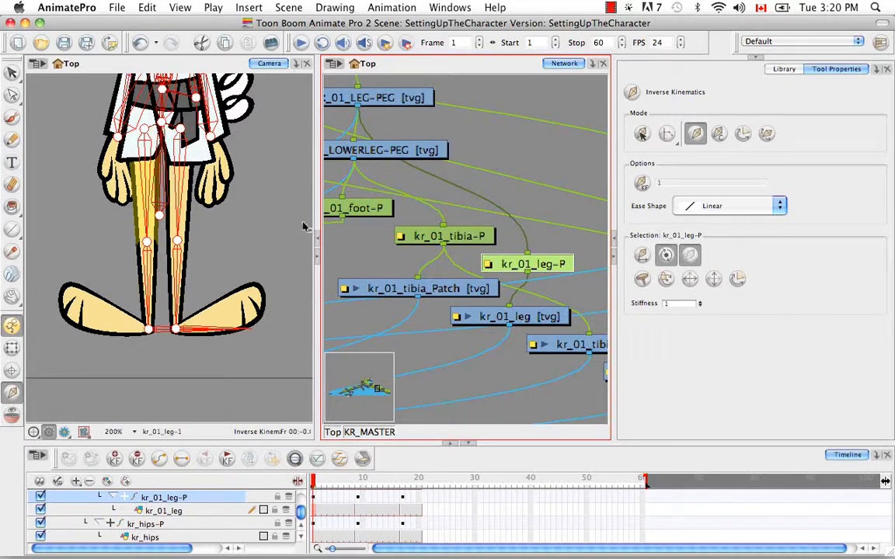
Select the kr_01_hand drawing with the Transform tool, locate it in the network and timeline, and exclude it from inverse kinematics
{"action": "left_click", "coordinate": [11, 347]}
{"action": "key", "text": "space"}
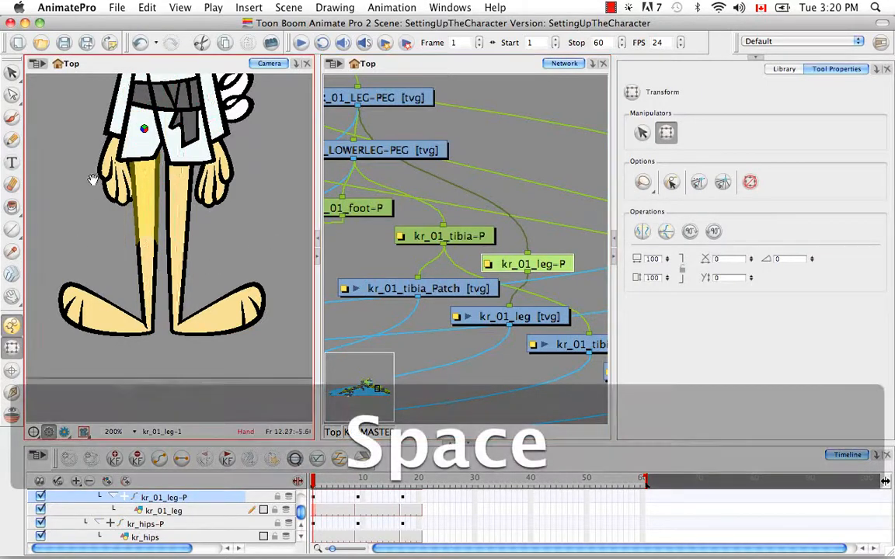
{"action": "left_click_drag", "start_coordinate": [92, 179], "coordinate": [108, 262]}
{"action": "left_click", "coordinate": [129, 267]}
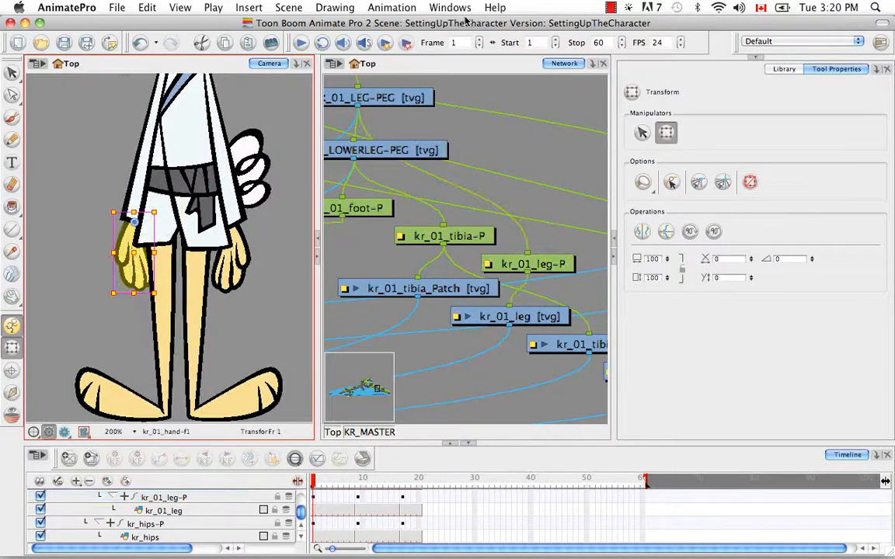
{"action": "left_click", "coordinate": [459, 72]}
{"action": "key", "text": "o"}
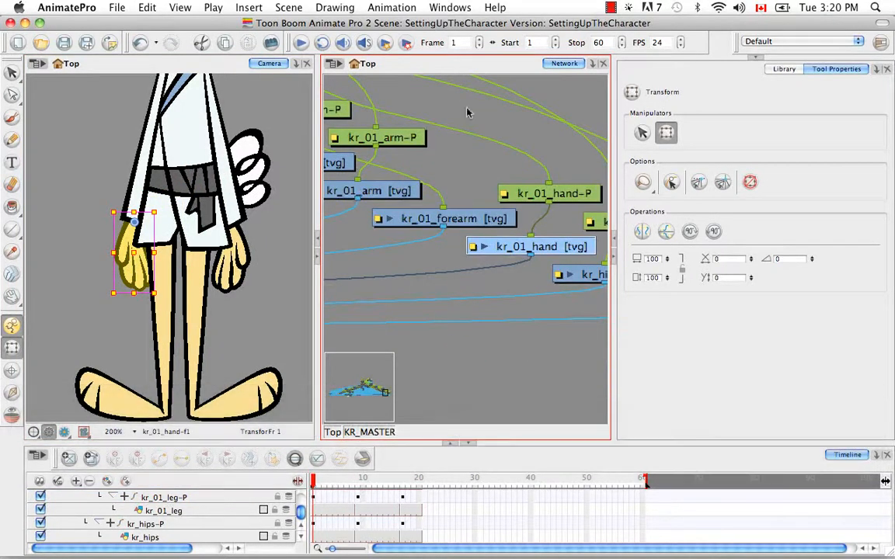
{"action": "left_click", "coordinate": [294, 458]}
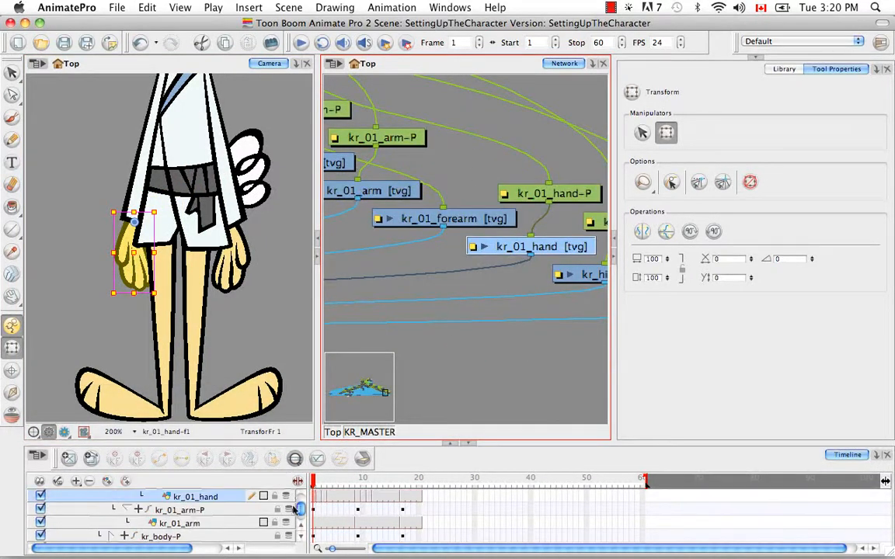
{"action": "scroll", "coordinate": [299, 530], "scroll_direction": "up", "scroll_amount": 2}
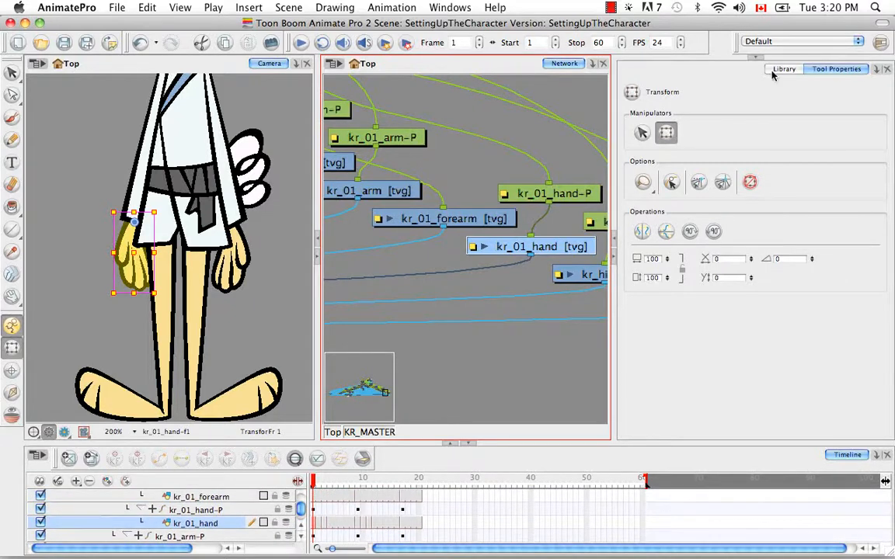
{"action": "left_click", "coordinate": [11, 394]}
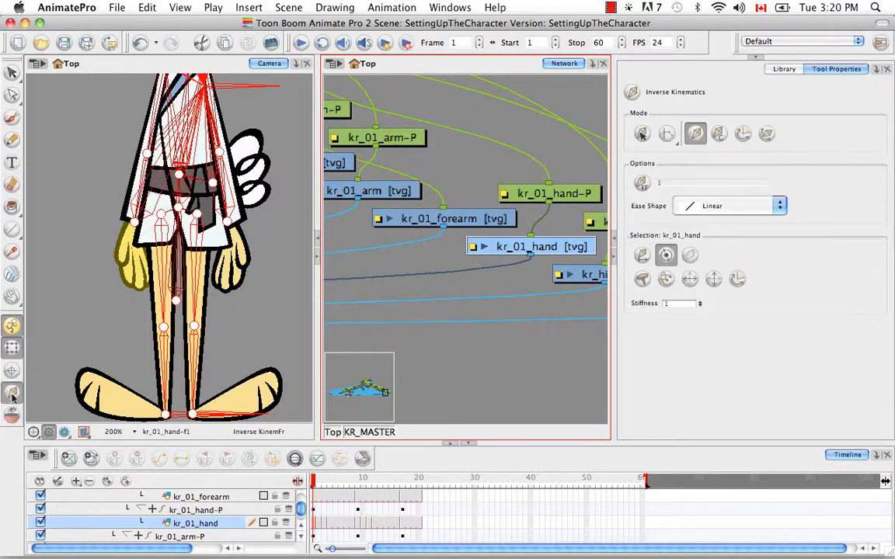
{"action": "left_click", "coordinate": [688, 262]}
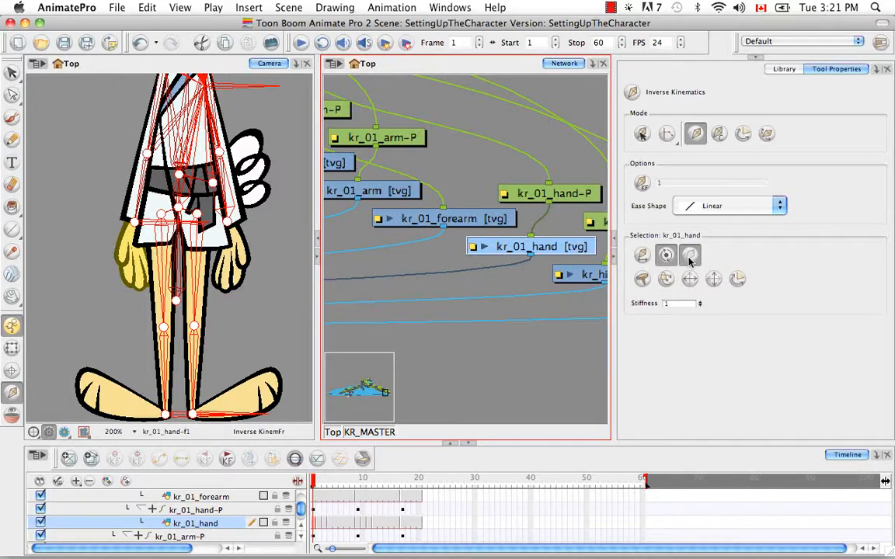
Locate the kr_01_forearm_Patch drawing in the timeline and exclude the adjacent kr_01_forearm drawing from inverse kinematics
{"action": "left_click", "coordinate": [11, 347]}
{"action": "left_click", "coordinate": [142, 182]}
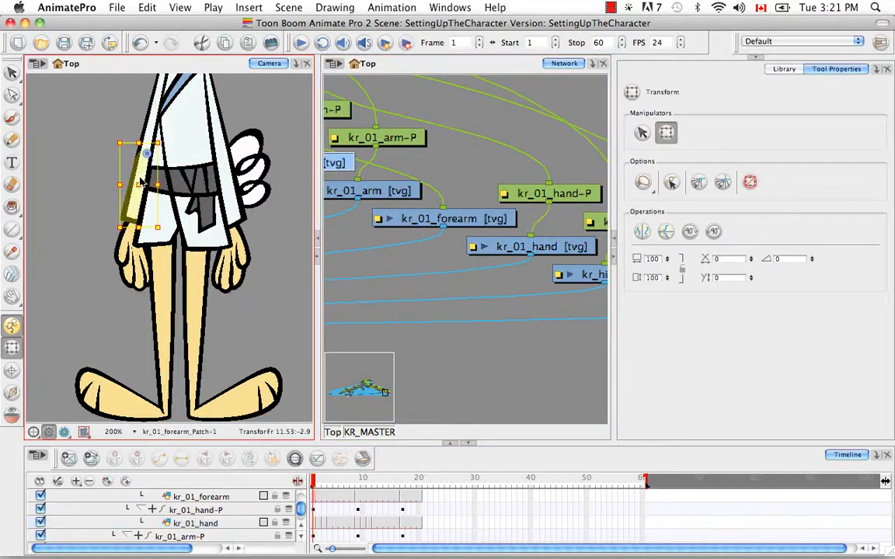
{"action": "key", "text": "o"}
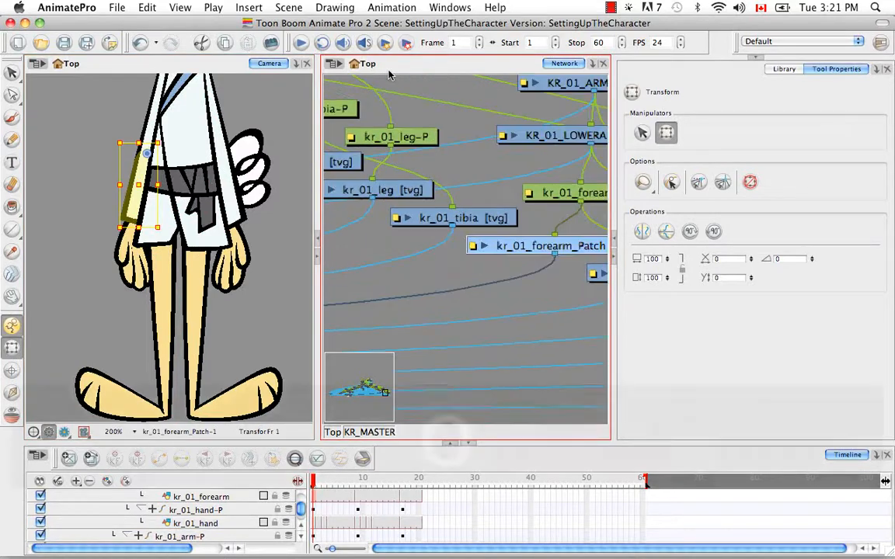
{"action": "left_click", "coordinate": [315, 460]}
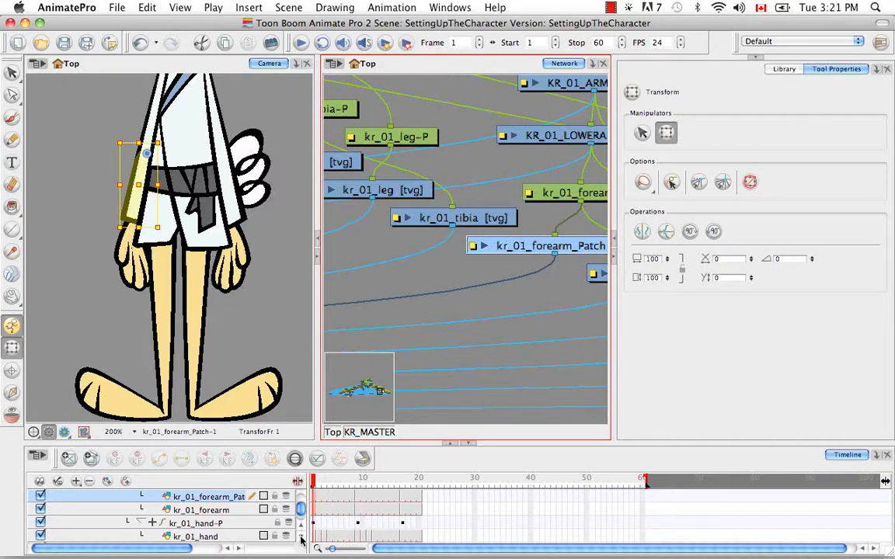
{"action": "left_click", "coordinate": [241, 510]}
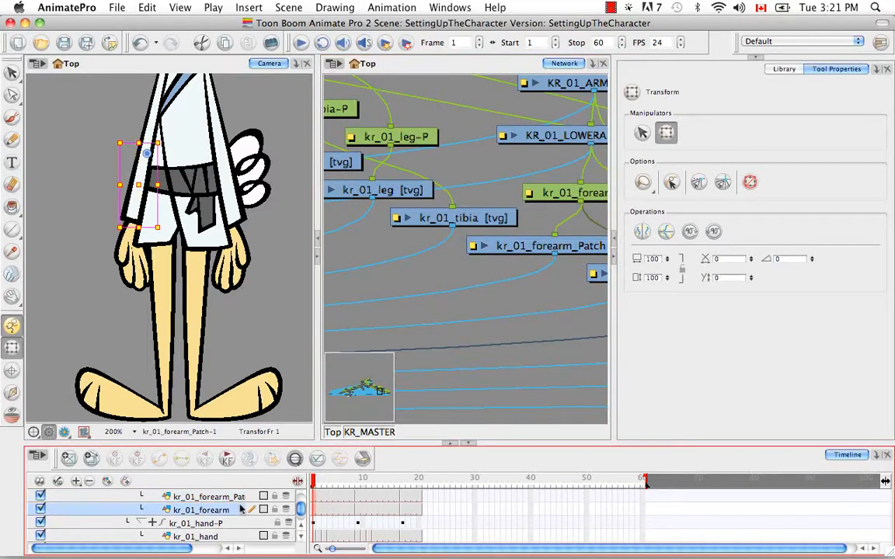
{"action": "left_click", "coordinate": [11, 392]}
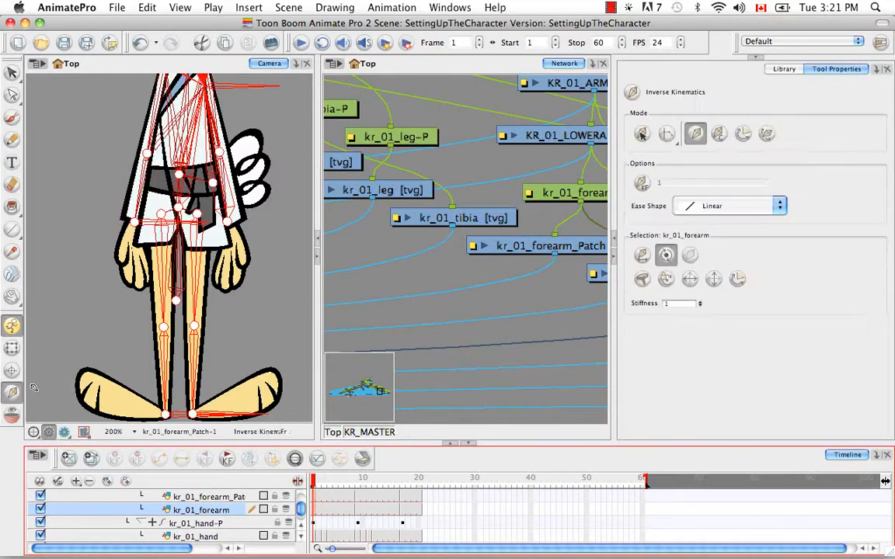
{"action": "left_click", "coordinate": [690, 255]}
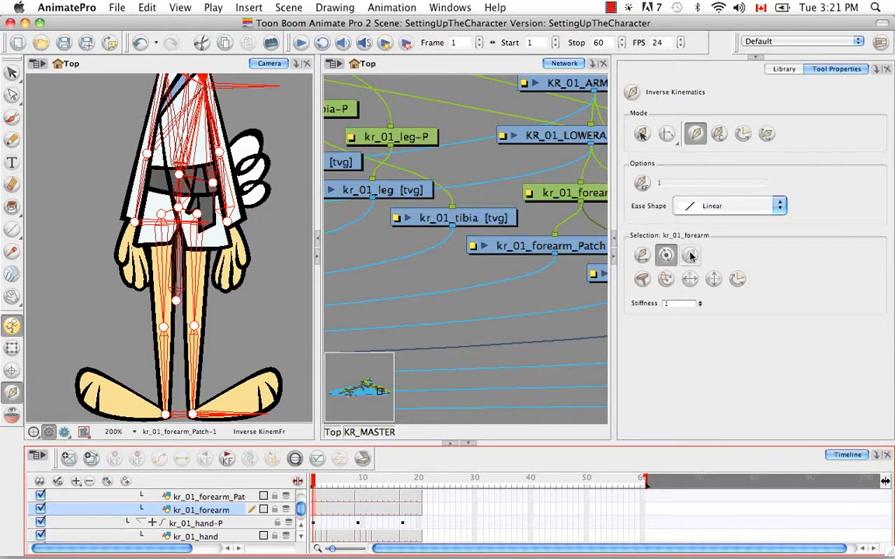
Exclude the kr_01_forearm_Patch drawing and its parent peg kr_01_forearm-P from inverse kinematics
{"action": "left_click", "coordinate": [213, 497]}
{"action": "scroll", "coordinate": [303, 530], "scroll_direction": "up", "scroll_amount": 2}
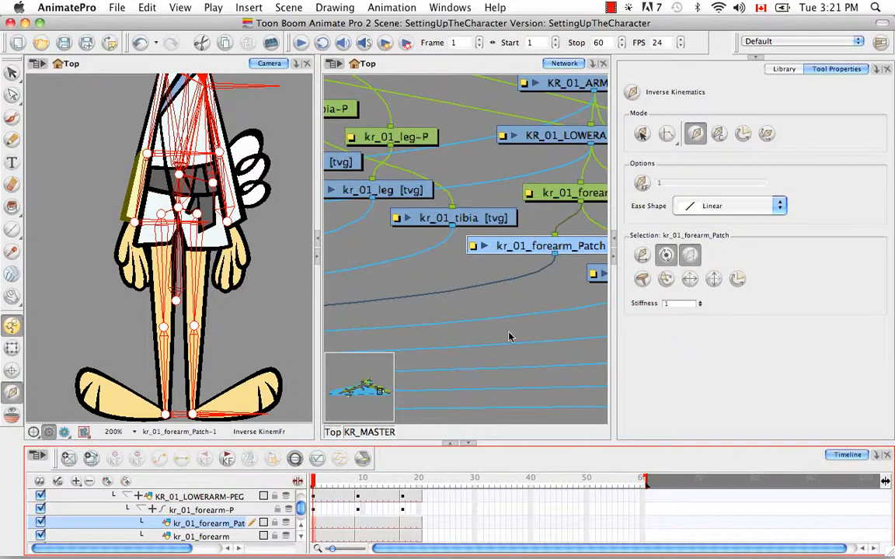
{"action": "left_click", "coordinate": [226, 510]}
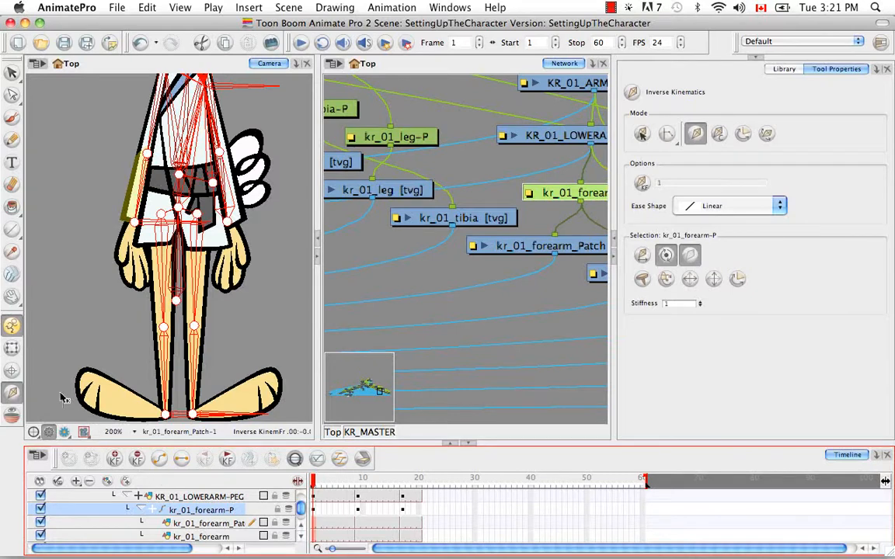
Check KR_01_LOWERARM-PEG, the parent of kr_01_forearm-P, in the network and its inverse kinematics settings
{"action": "left_click", "coordinate": [226, 497]}
{"action": "key", "text": "space"}
{"action": "left_click_drag", "start_coordinate": [462, 252], "coordinate": [372, 322]}
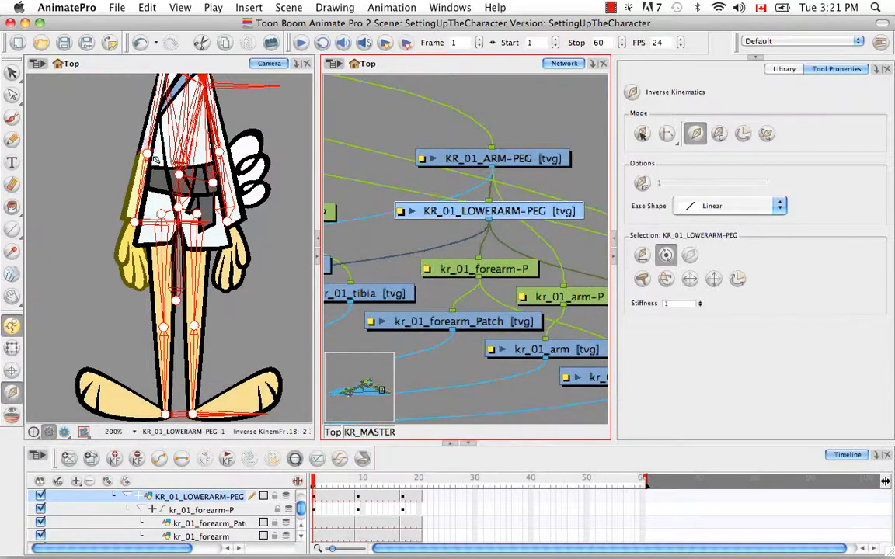
Select the upper arm drawing kr_01_arm in the Camera view and exclude it and its parent peg kr_01_arm-P from inverse kinematics
{"action": "key", "text": "shift+t"}
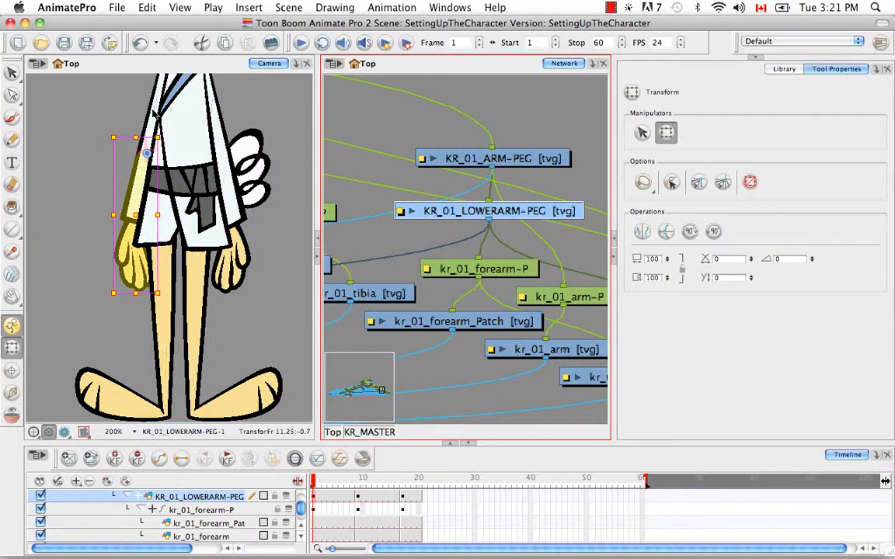
{"action": "left_click", "coordinate": [156, 115]}
{"action": "key", "text": "space"}
{"action": "left_click_drag", "start_coordinate": [182, 115], "coordinate": [180, 207]}
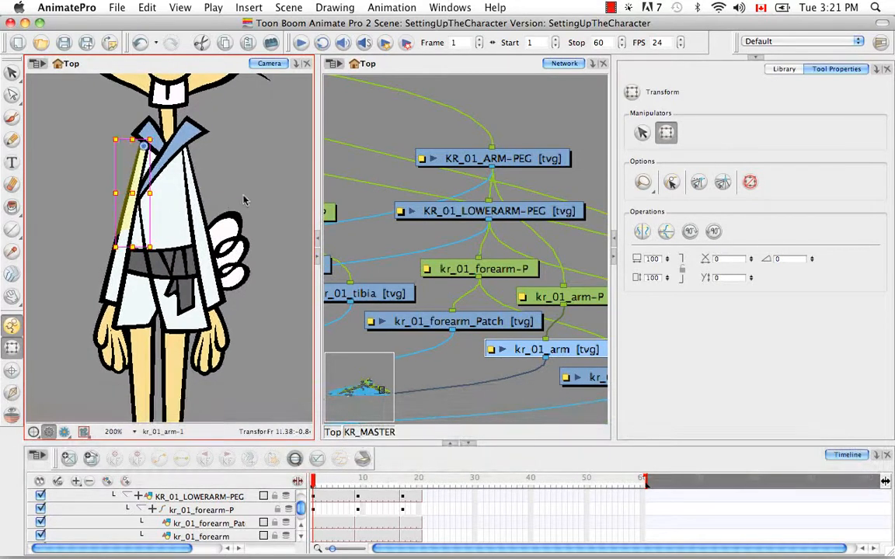
{"action": "left_click", "coordinate": [418, 67]}
{"action": "key", "text": "o"}
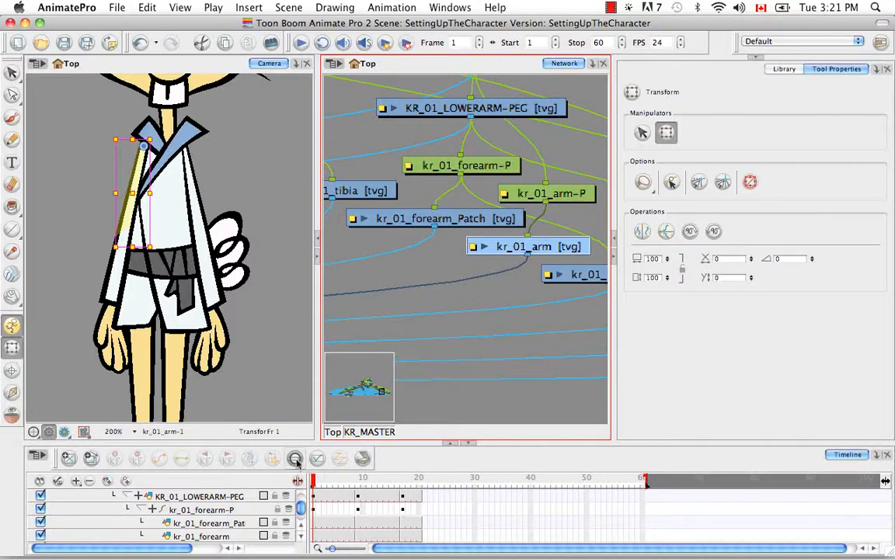
{"action": "scroll", "coordinate": [302, 505], "scroll_direction": "down", "scroll_amount": 2}
{"action": "scroll", "coordinate": [301, 532], "scroll_direction": "up", "scroll_amount": 3}
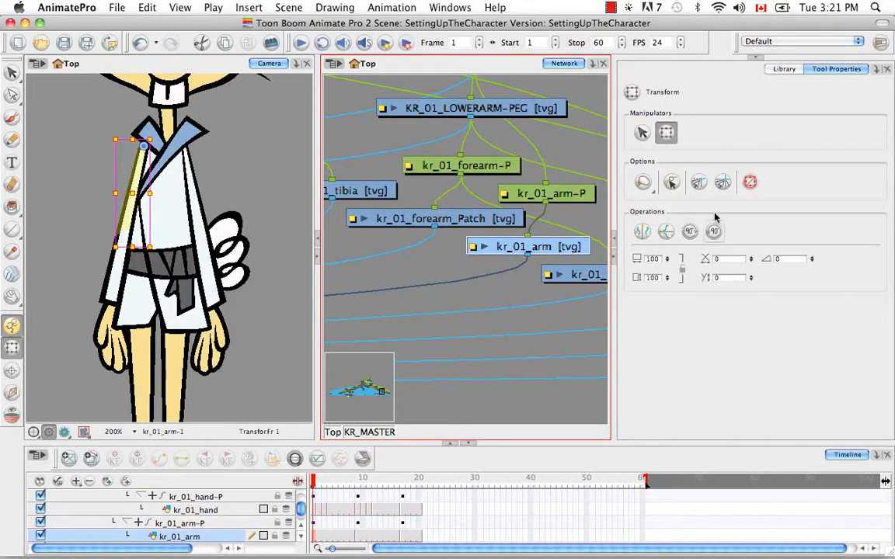
{"action": "left_click", "coordinate": [11, 393]}
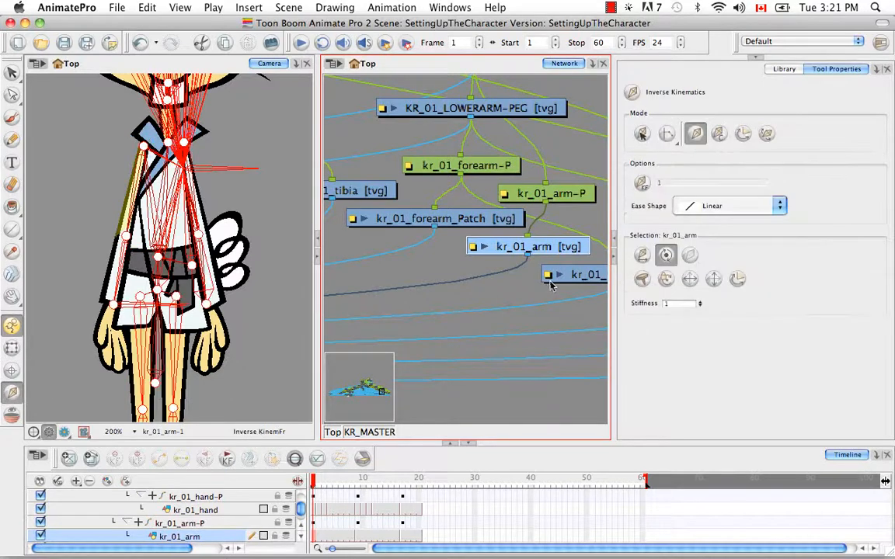
{"action": "left_click", "coordinate": [689, 260]}
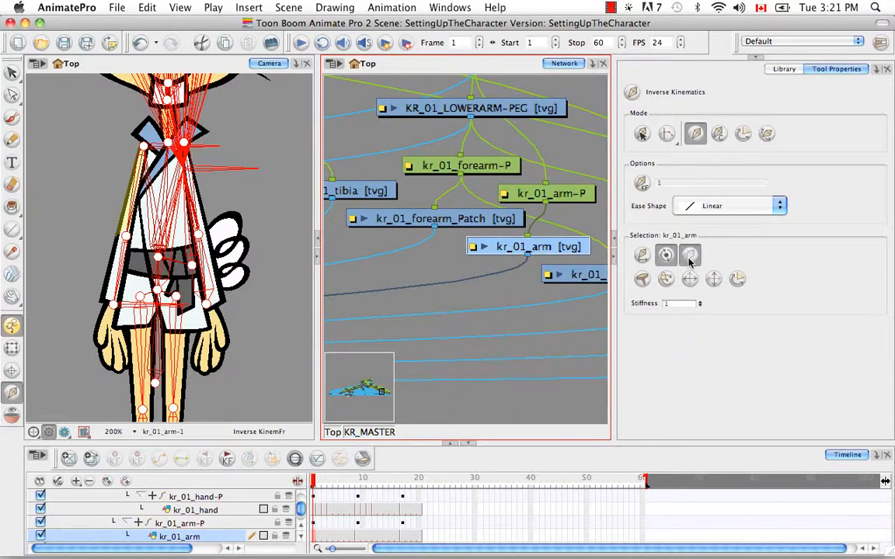
{"action": "left_click", "coordinate": [214, 523]}
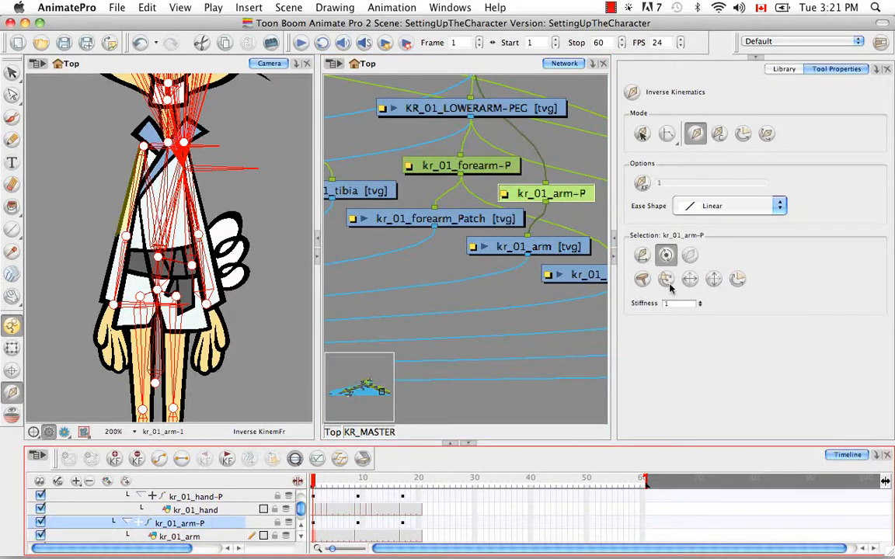
{"action": "left_click", "coordinate": [689, 259]}
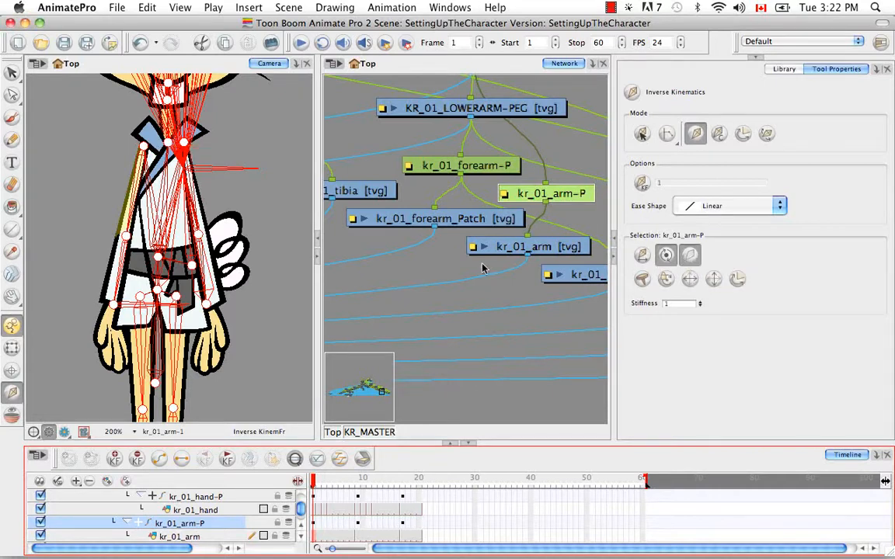
Select KR_01_ARM-PEG, the parent of kr_01_arm-P, and check its place in the network
{"action": "key", "text": "b"}
{"action": "left_click", "coordinate": [483, 64]}
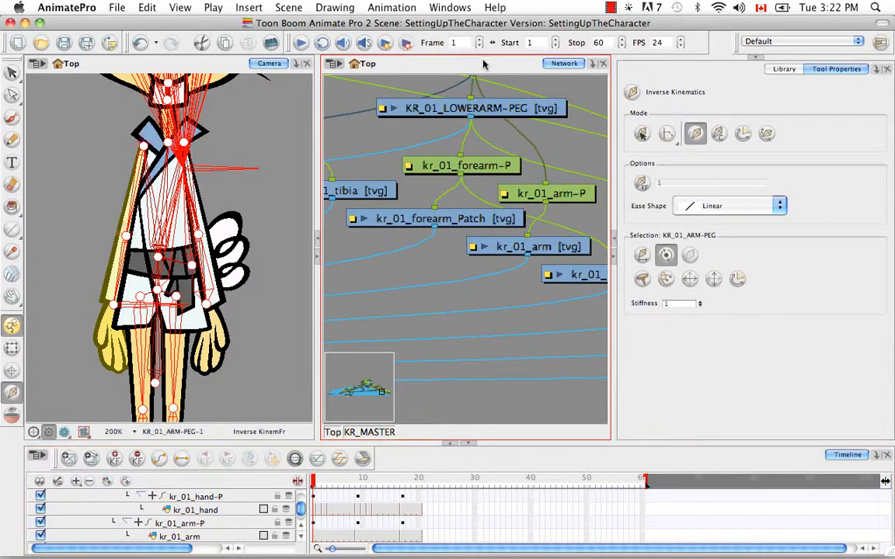
{"action": "key", "text": "o"}
{"action": "key", "text": "space"}
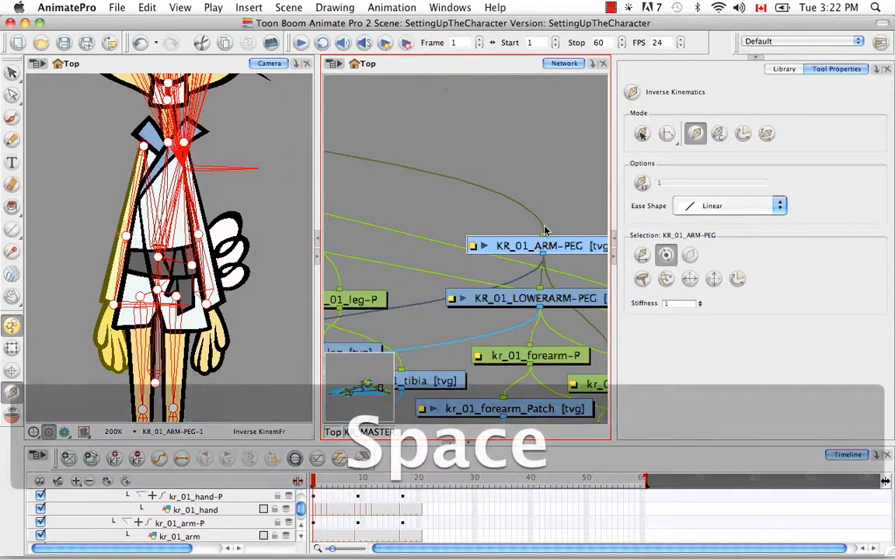
{"action": "left_click_drag", "start_coordinate": [545, 230], "coordinate": [429, 183]}
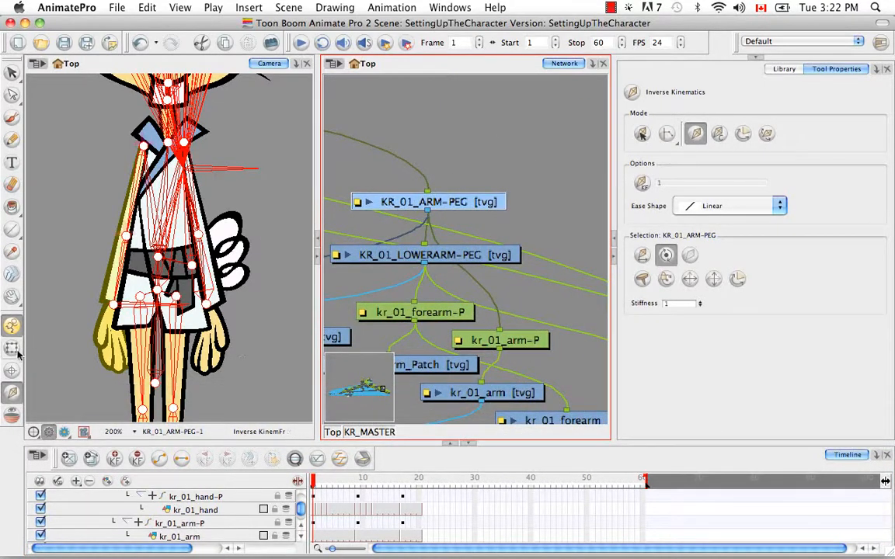
Select the hand drawing kr_02_hand in the Camera view, locate it in the network and timeline, and exclude it from inverse kinematics
{"action": "left_click", "coordinate": [11, 347]}
{"action": "left_click", "coordinate": [190, 310]}
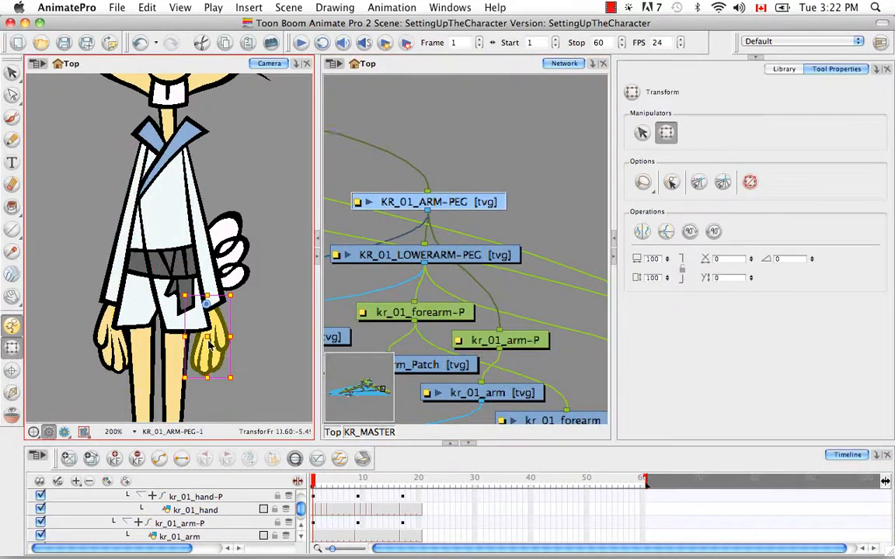
{"action": "left_click", "coordinate": [452, 64]}
{"action": "key", "text": "o"}
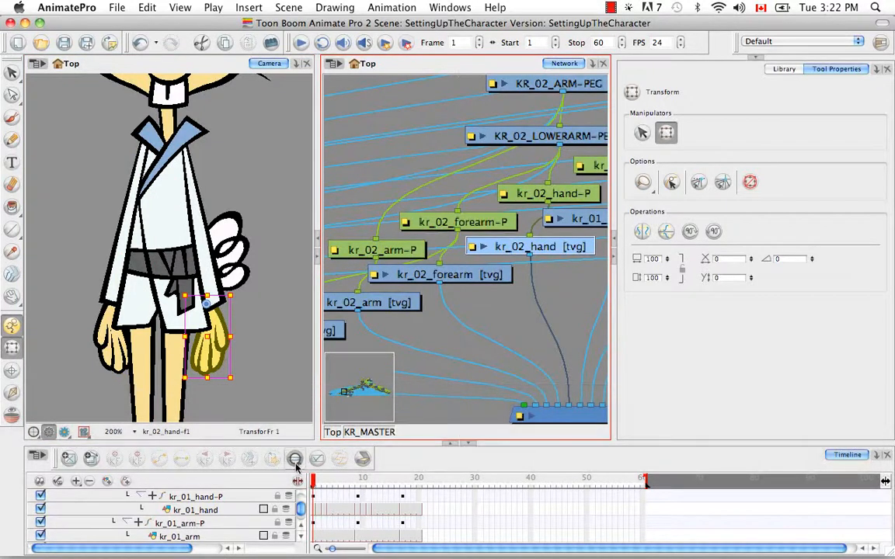
{"action": "left_click", "coordinate": [298, 461]}
{"action": "scroll", "coordinate": [301, 530], "scroll_direction": "up", "scroll_amount": 2}
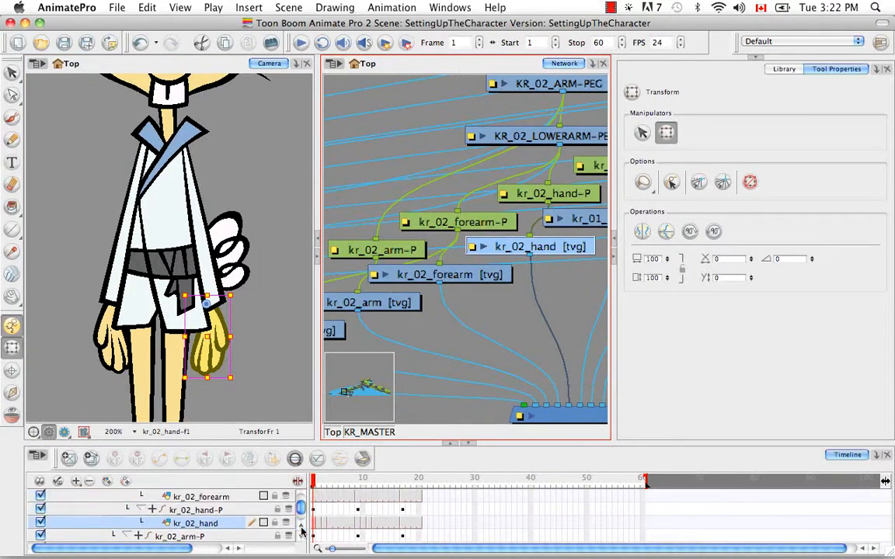
{"action": "left_click", "coordinate": [12, 392]}
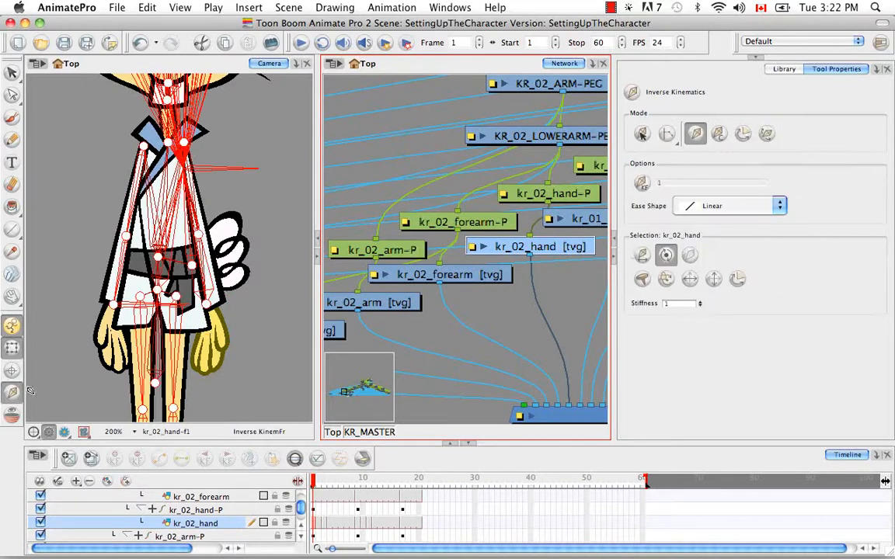
{"action": "left_click", "coordinate": [689, 254]}
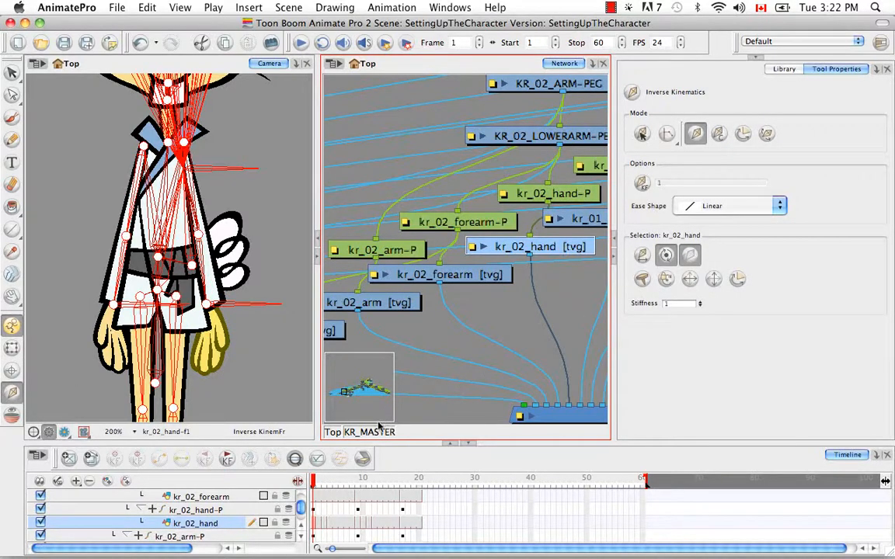
Exclude the forearm drawing kr_02_forearm from inverse kinematics
{"action": "left_click", "coordinate": [224, 499]}
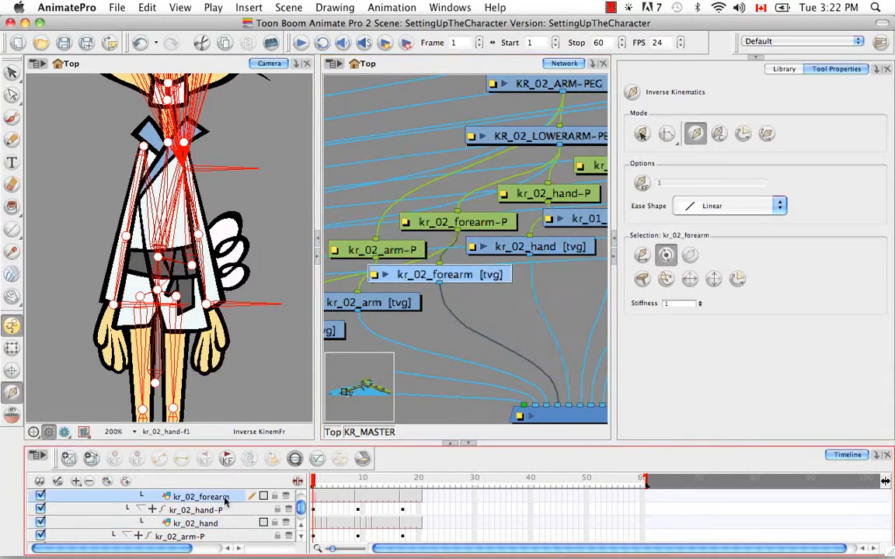
{"action": "left_click", "coordinate": [300, 525]}
{"action": "left_click", "coordinate": [300, 525]}
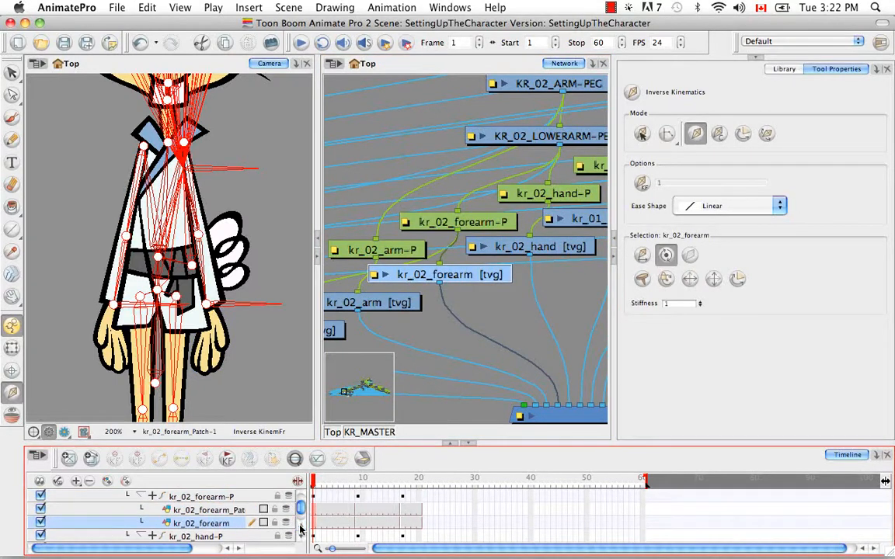
{"action": "left_click", "coordinate": [691, 254]}
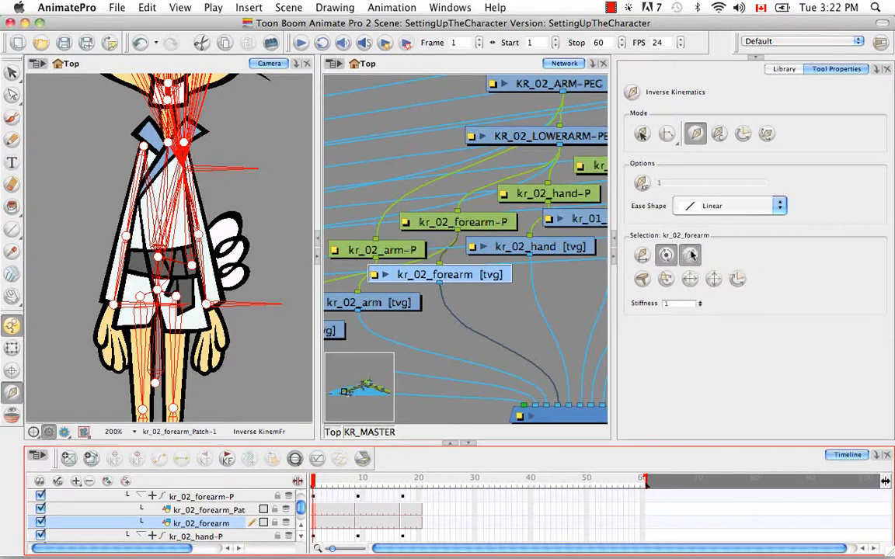
Exclude the kr_02_forearm_Patch drawing and its parent peg kr_02_forearm-P from inverse kinematics
{"action": "left_click", "coordinate": [211, 510]}
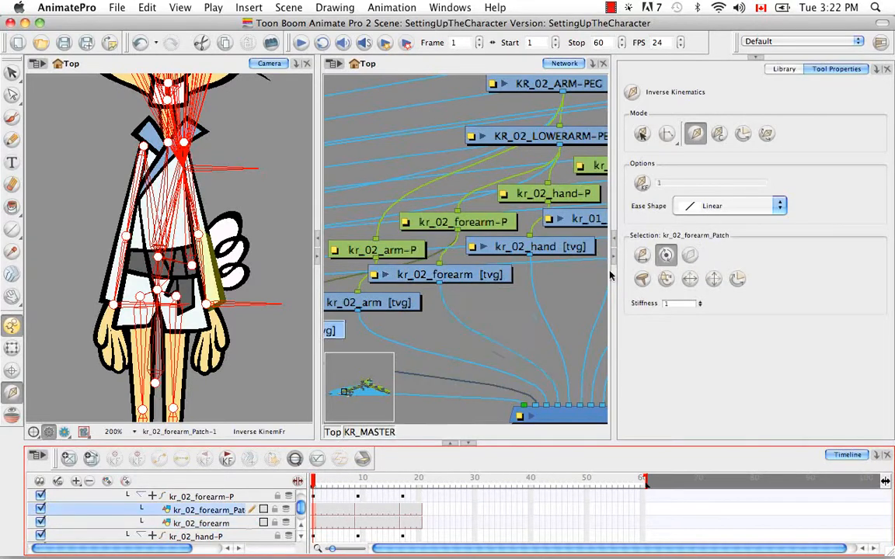
{"action": "left_click", "coordinate": [217, 500]}
{"action": "left_click", "coordinate": [690, 255]}
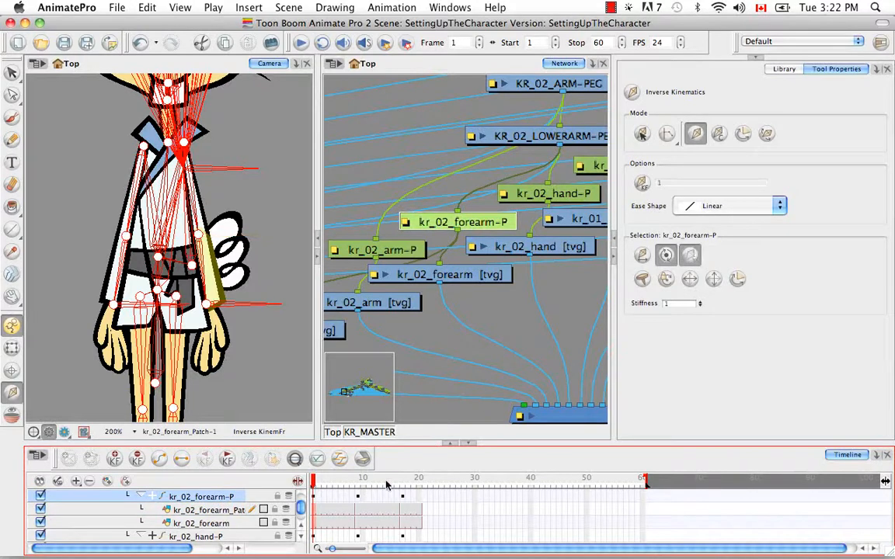
Select KR_02_LOWERARM-PEG, the parent of kr_02_forearm-P, and check its place in the network and its inverse kinematics settings
{"action": "scroll", "coordinate": [302, 526], "scroll_direction": "up", "scroll_amount": 2}
{"action": "left_click", "coordinate": [226, 511]}
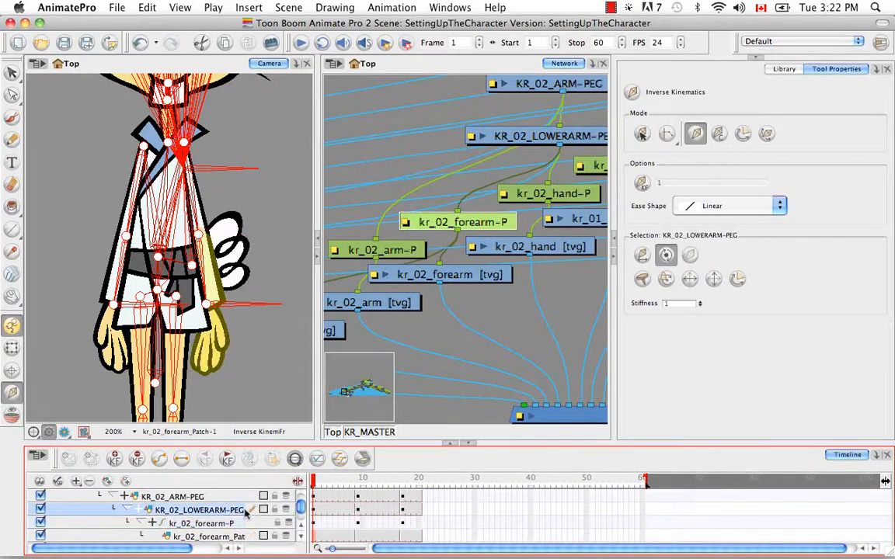
{"action": "key", "text": "space"}
{"action": "left_click_drag", "start_coordinate": [551, 255], "coordinate": [438, 347]}
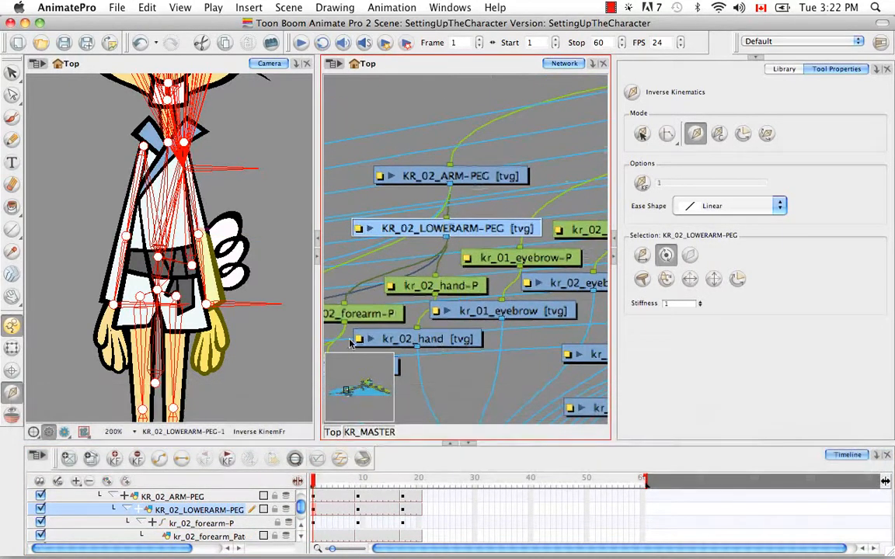
{"action": "scroll", "coordinate": [301, 528], "scroll_direction": "up", "scroll_amount": 1}
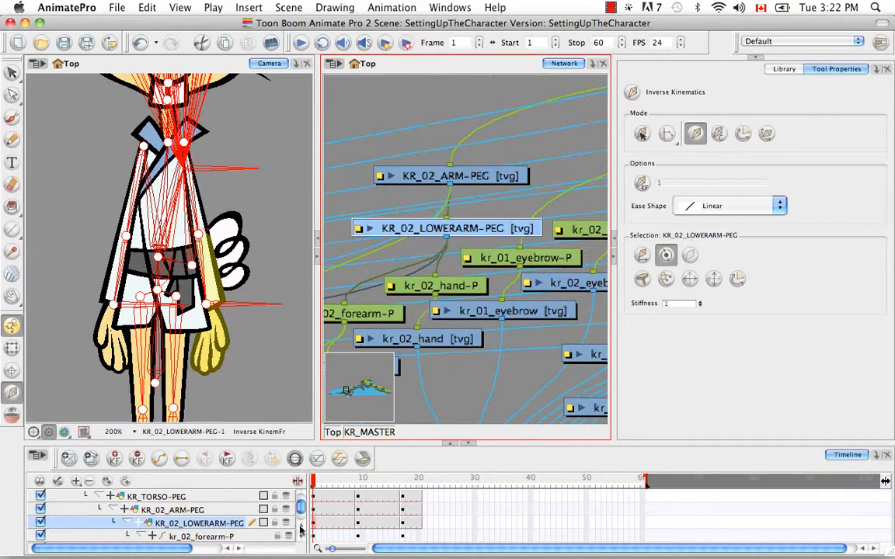
Select the upper arm drawing kr_02_arm in the Camera view and exclude it and its parent peg kr_02_arm-P from inverse kinematics
{"action": "left_click", "coordinate": [12, 347]}
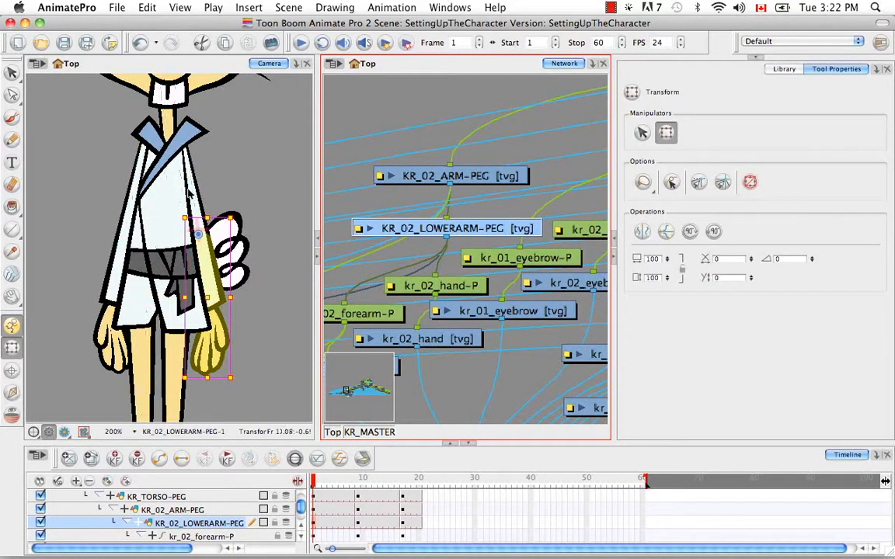
{"action": "left_click", "coordinate": [172, 170]}
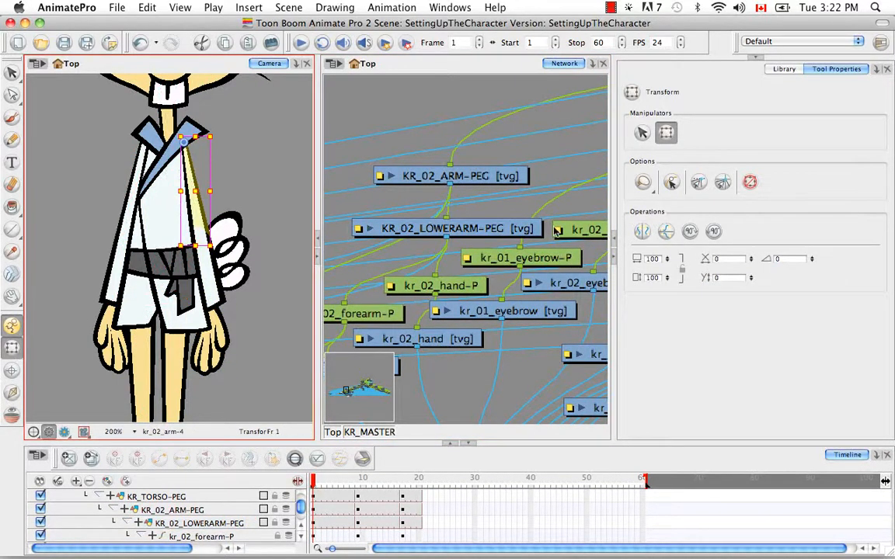
{"action": "key", "text": "o"}
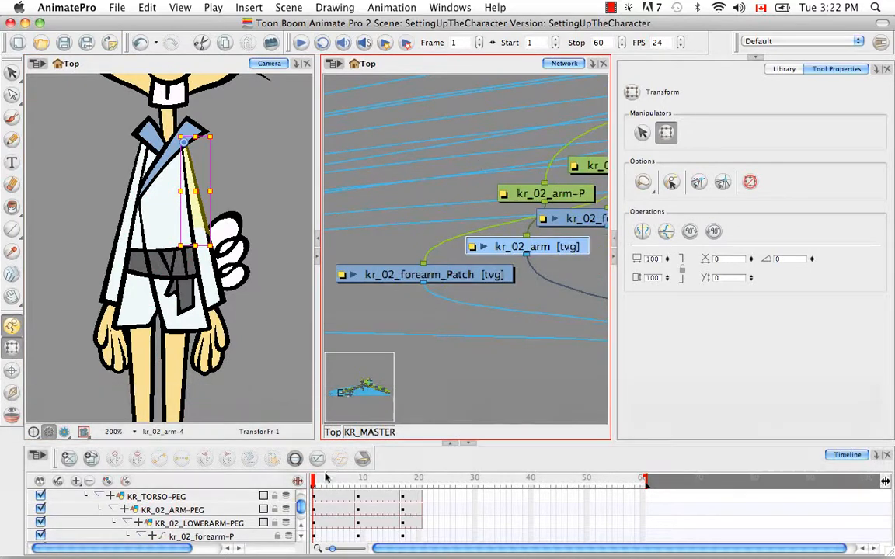
{"action": "left_click", "coordinate": [295, 459]}
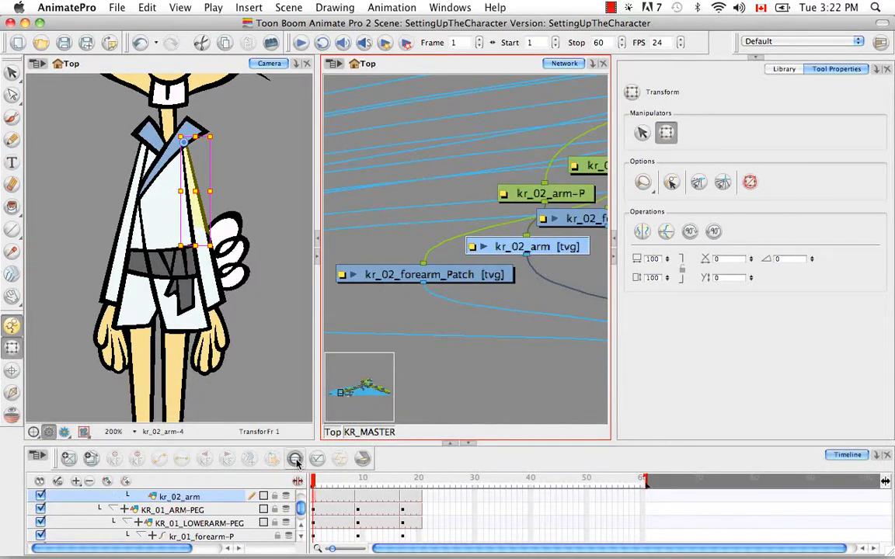
{"action": "left_click", "coordinate": [301, 530]}
{"action": "left_click", "coordinate": [301, 529]}
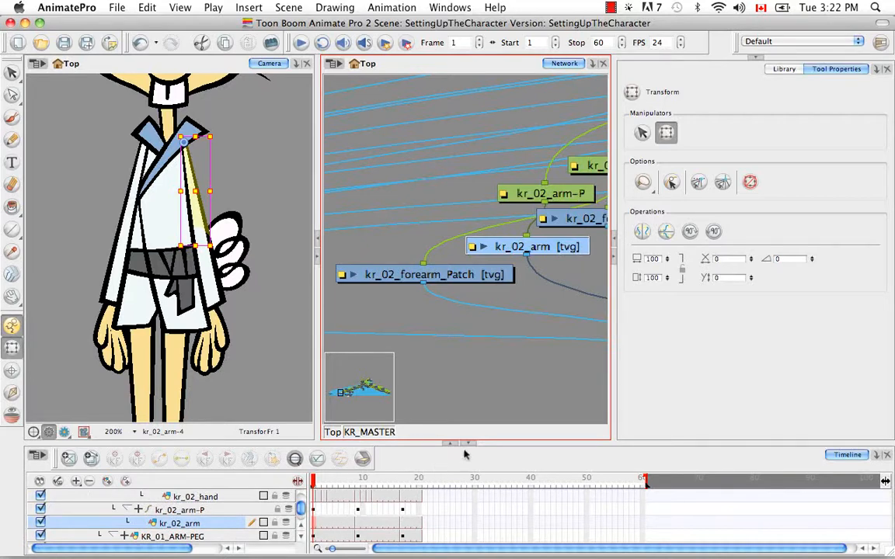
{"action": "left_click", "coordinate": [12, 393]}
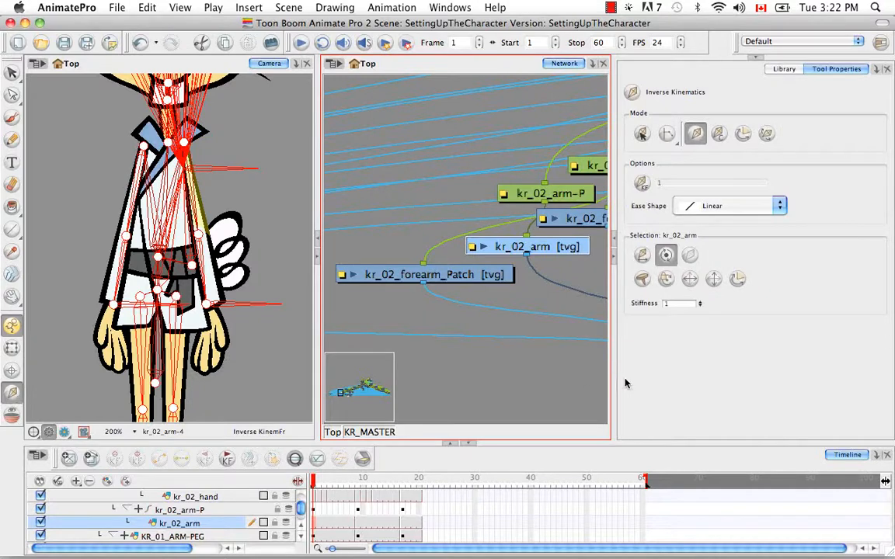
{"action": "left_click", "coordinate": [690, 255]}
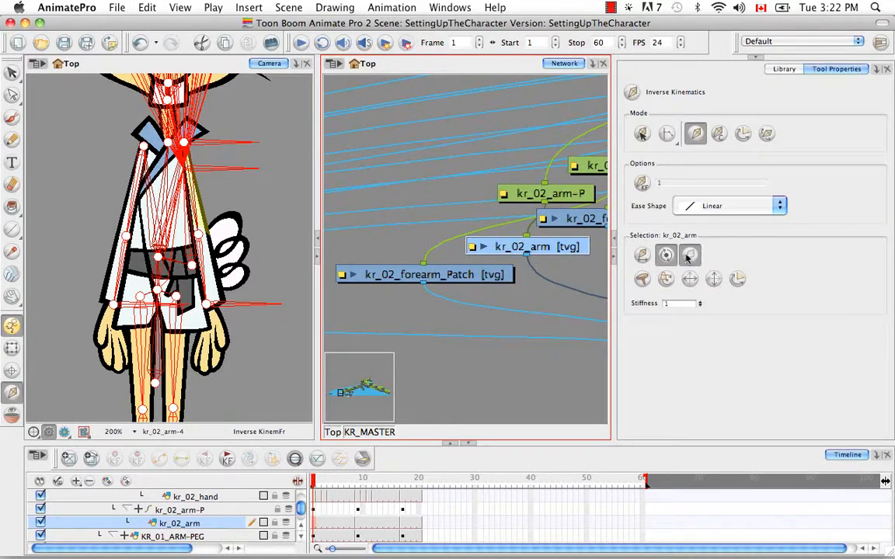
{"action": "key", "text": "b"}
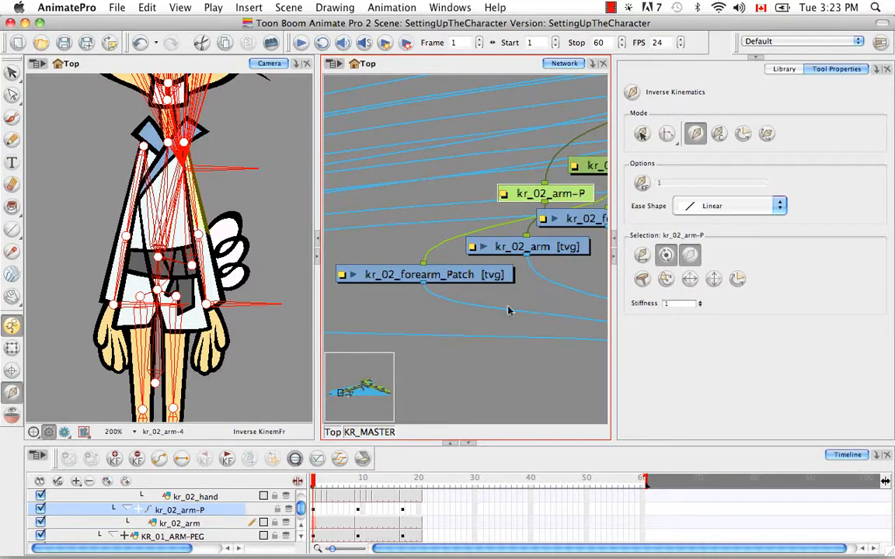
Select KR_02_ARM-PEG, the parent of kr_02_arm-P, and check its place in the network
{"action": "key", "text": "b"}
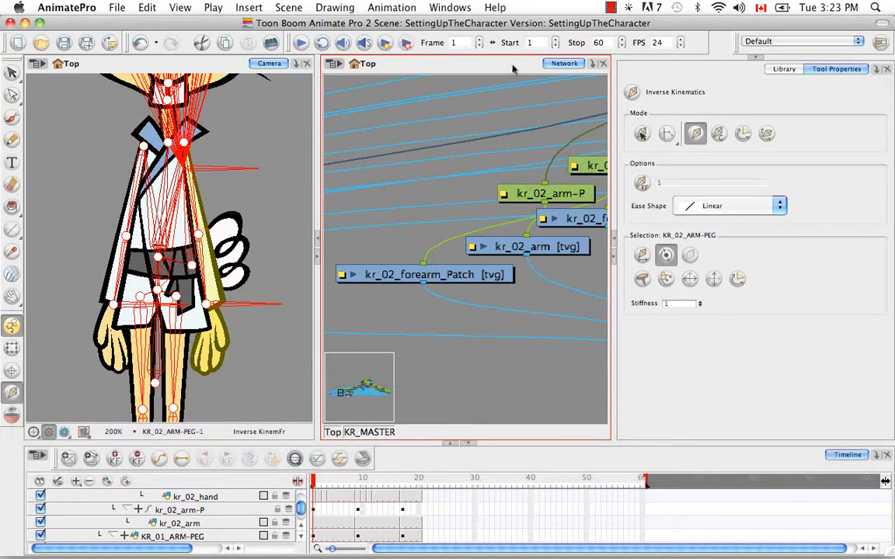
{"action": "key", "text": "o"}
{"action": "key", "text": "space"}
{"action": "left_click_drag", "start_coordinate": [539, 242], "coordinate": [460, 186]}
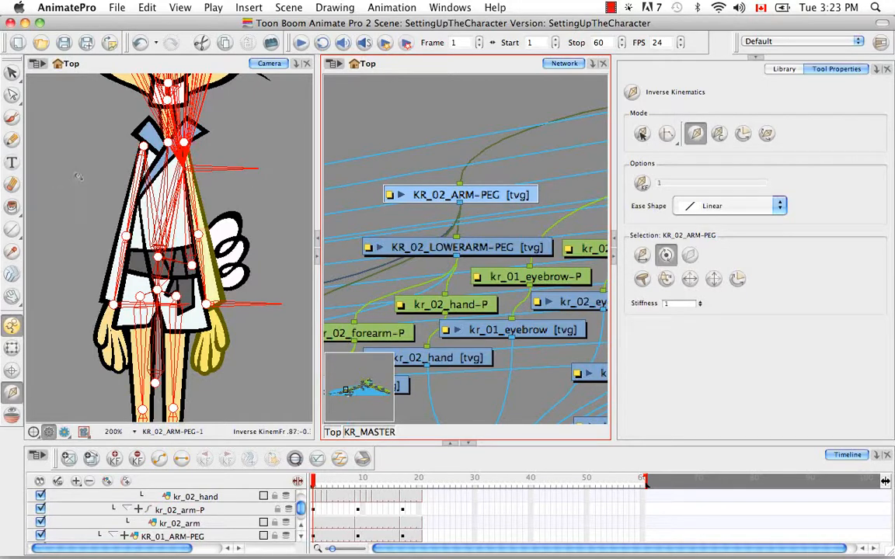
Select the eyebrow drawing kr_01_eyebrow on the rabbit's face and exclude it and its parent peg kr_01_eyebrow-P from inverse kinematics
{"action": "key", "text": "space"}
{"action": "left_click_drag", "start_coordinate": [221, 148], "coordinate": [228, 320]}
{"action": "key", "text": "space"}
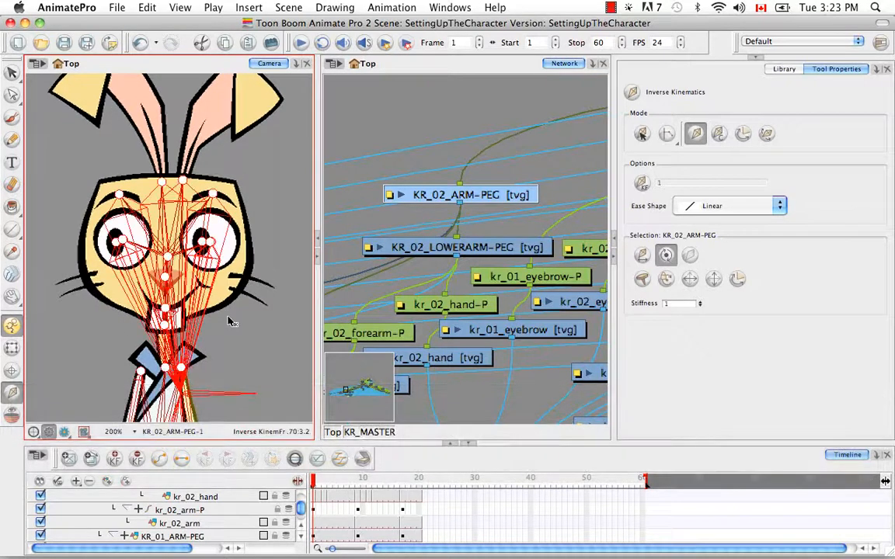
{"action": "left_click", "coordinate": [12, 347]}
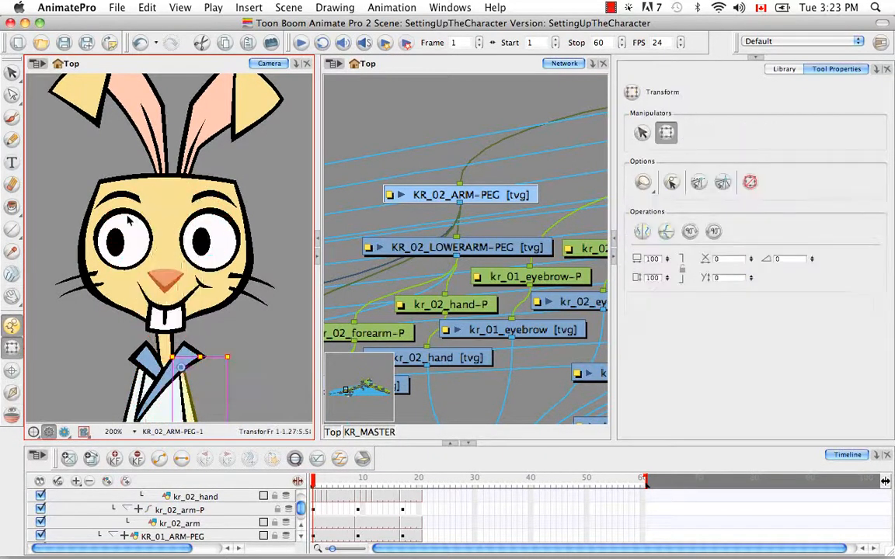
{"action": "left_click", "coordinate": [117, 194]}
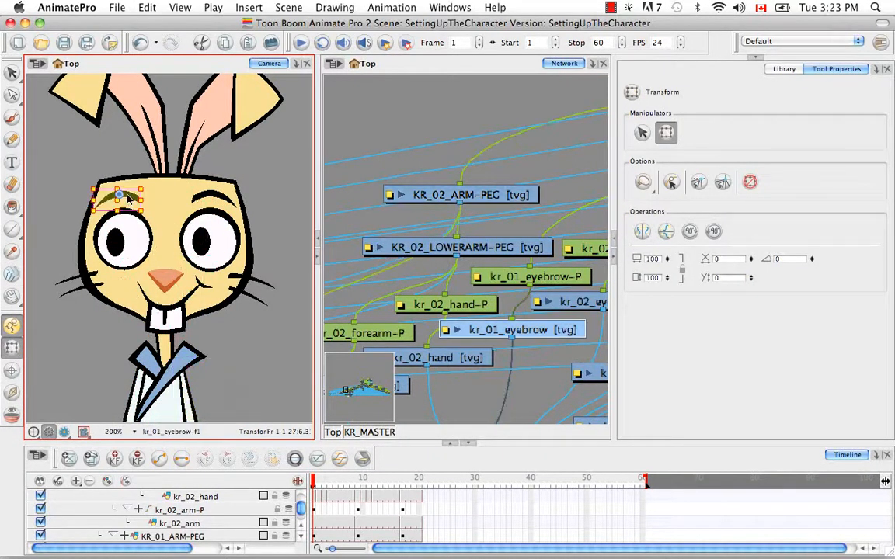
{"action": "left_click", "coordinate": [445, 69]}
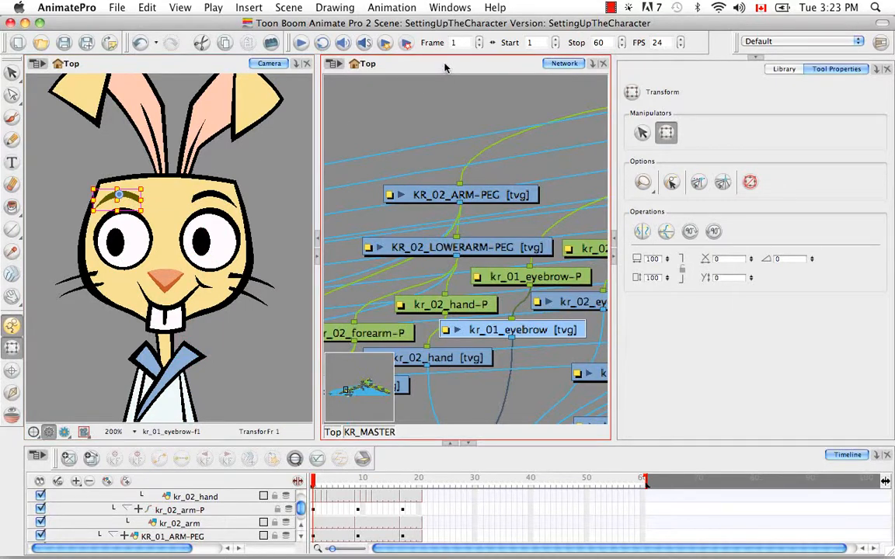
{"action": "key", "text": "o"}
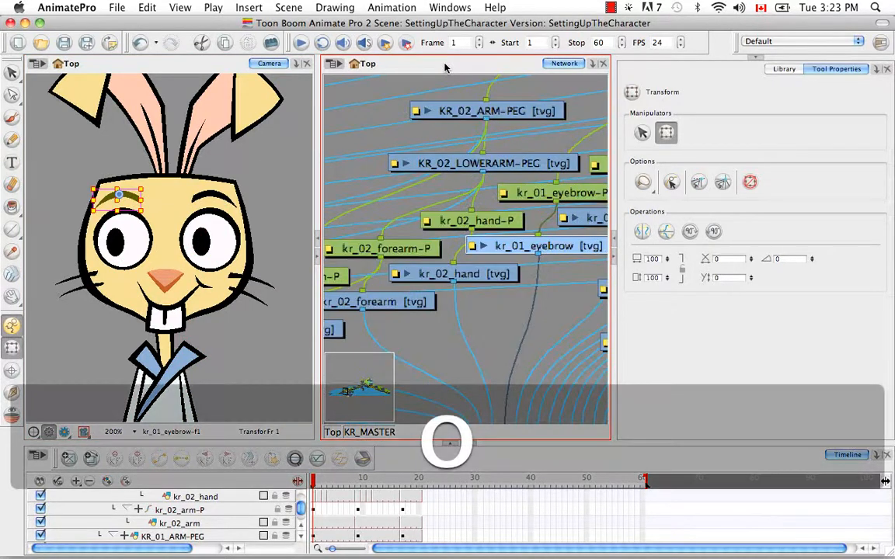
{"action": "key", "text": "space"}
{"action": "left_click_drag", "start_coordinate": [511, 217], "coordinate": [441, 255]}
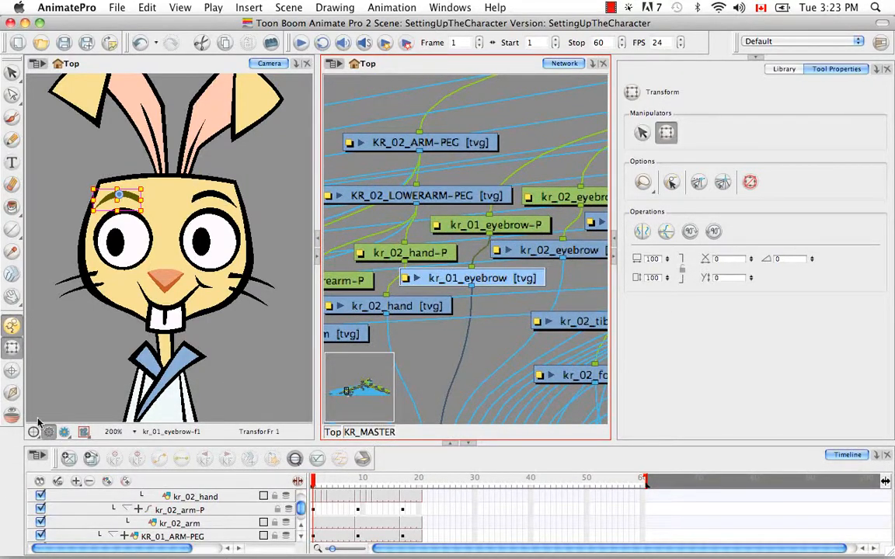
{"action": "left_click", "coordinate": [12, 392]}
{"action": "left_click", "coordinate": [296, 459]}
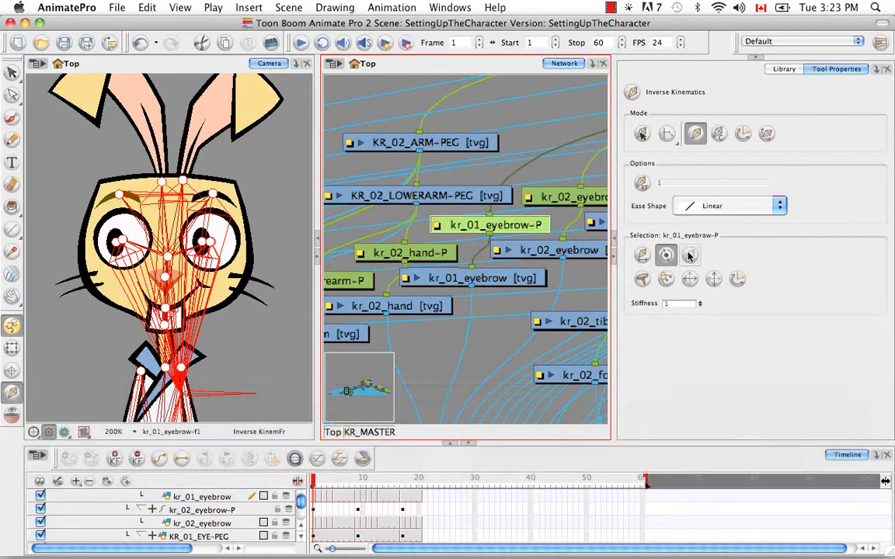
{"action": "left_click", "coordinate": [689, 256]}
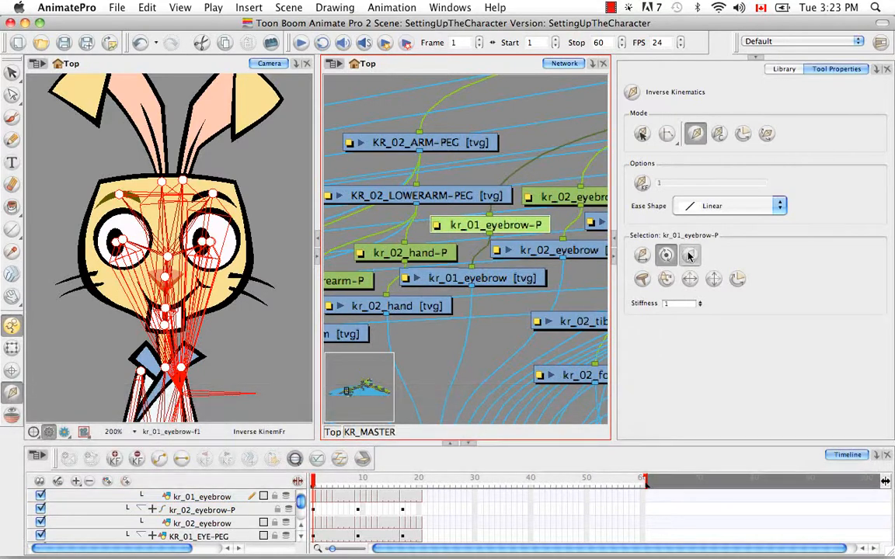
Exclude the other eyebrow drawing kr_02_eyebrow and its parent peg kr_02_eyebrow-P from inverse kinematics, and return to the Transform tool
{"action": "left_click", "coordinate": [222, 524]}
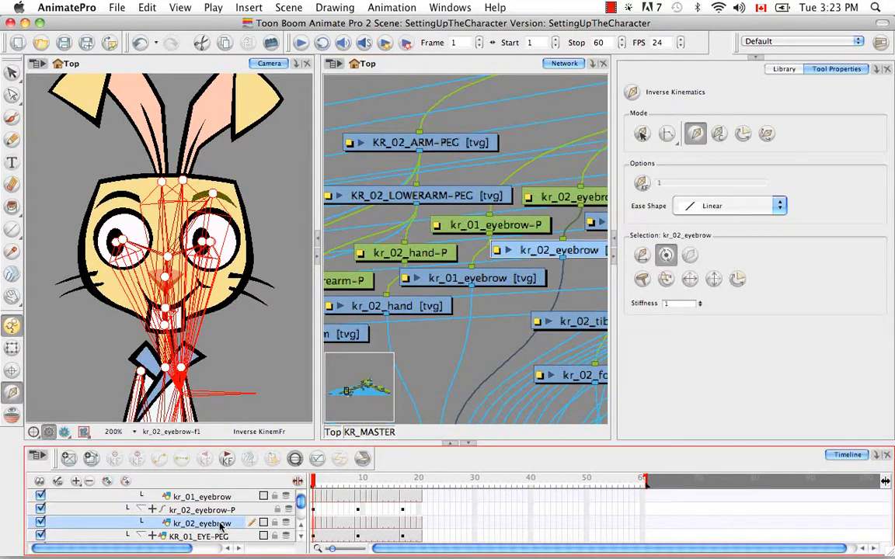
{"action": "left_click", "coordinate": [690, 255]}
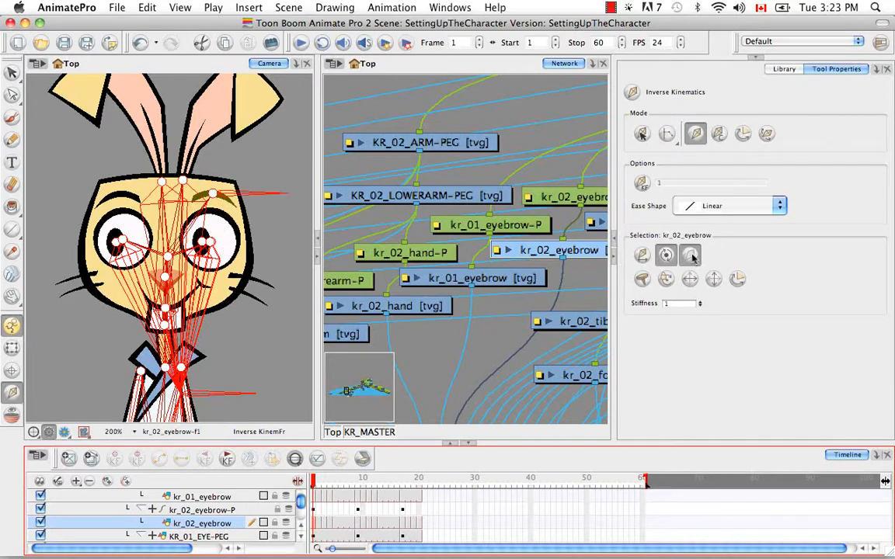
{"action": "key", "text": "b"}
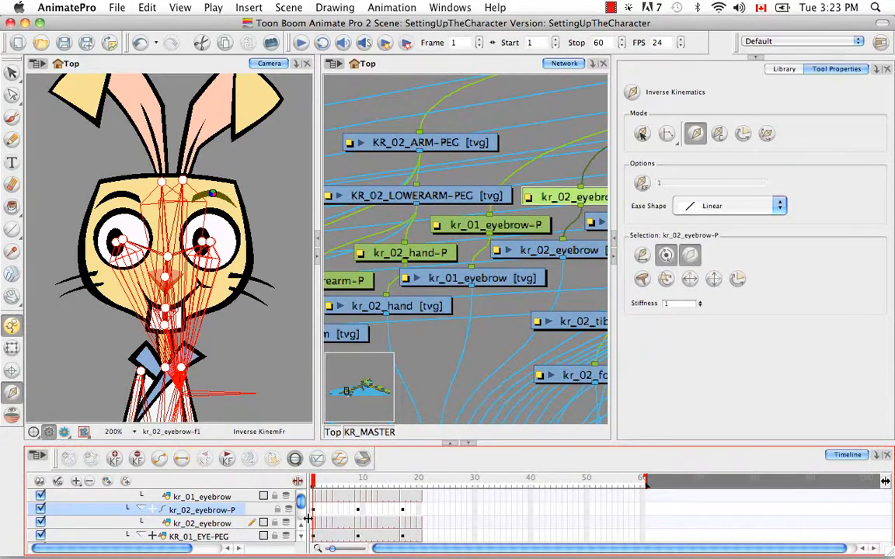
{"action": "left_click", "coordinate": [11, 348]}
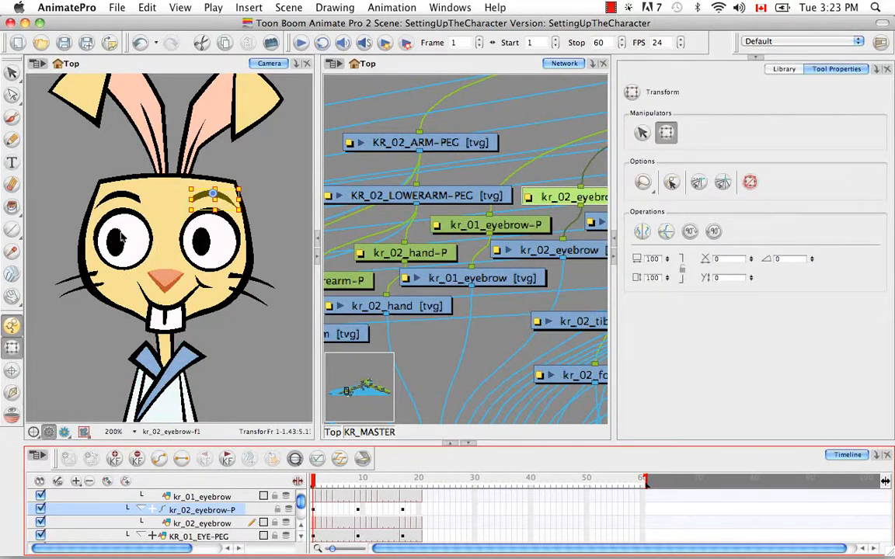
Select the nose drawing kr_nose on the rabbit's face and locate it in the network and the timeline
{"action": "left_click", "coordinate": [168, 282]}
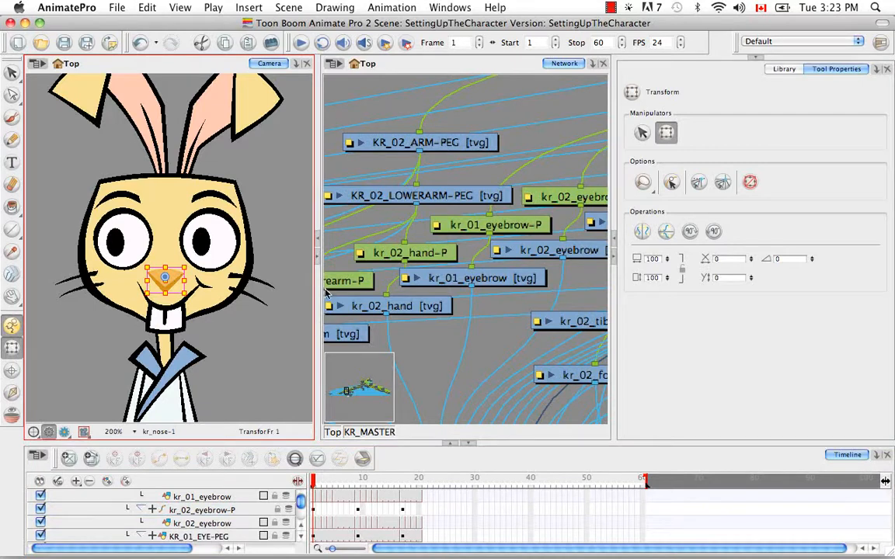
{"action": "left_click", "coordinate": [443, 70]}
{"action": "key", "text": "o"}
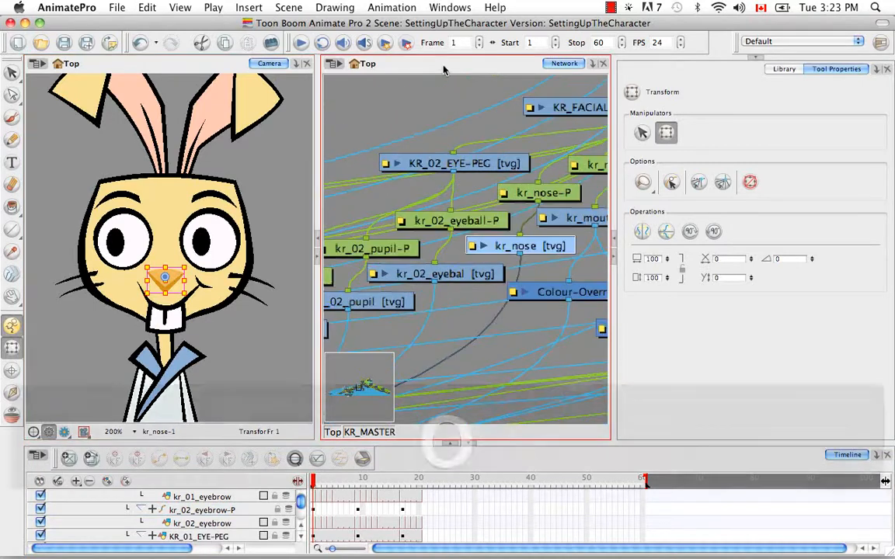
{"action": "left_click", "coordinate": [294, 459]}
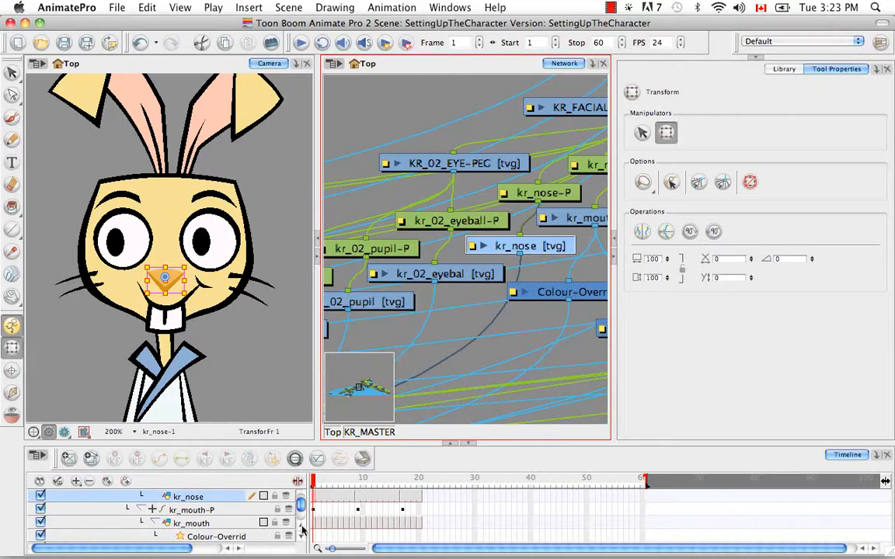
{"action": "left_click", "coordinate": [301, 526]}
{"action": "left_click", "coordinate": [301, 526]}
Exclude the nose drawing kr_nose and its parent peg kr_nose-P from inverse kinematics
{"action": "left_click", "coordinate": [11, 393]}
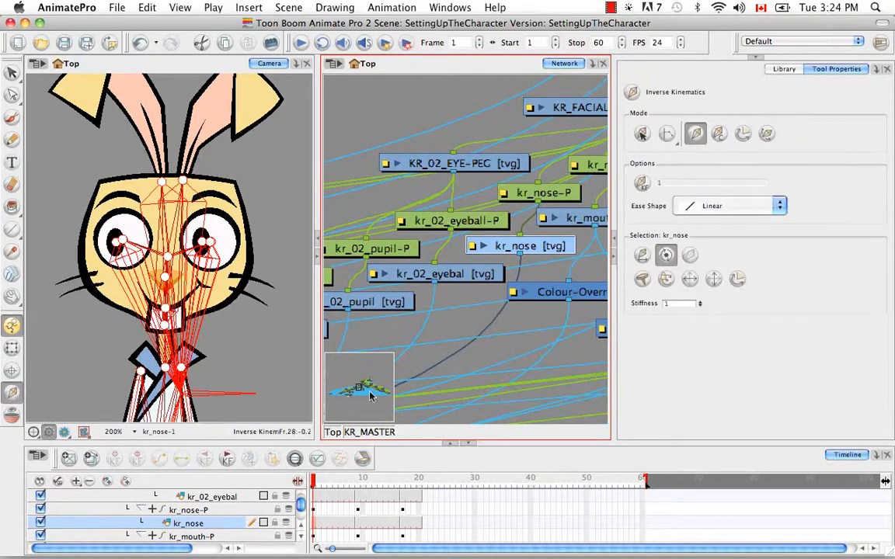
{"action": "left_click", "coordinate": [690, 256]}
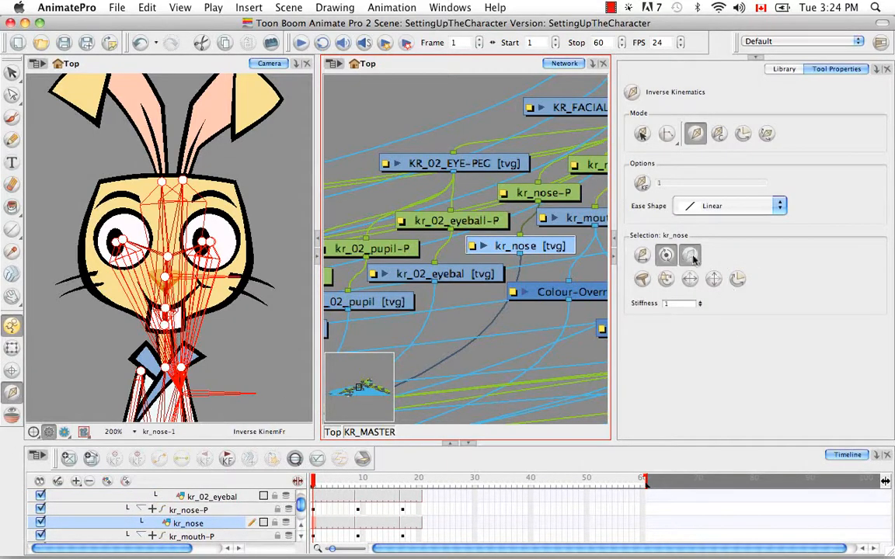
{"action": "key", "text": "b"}
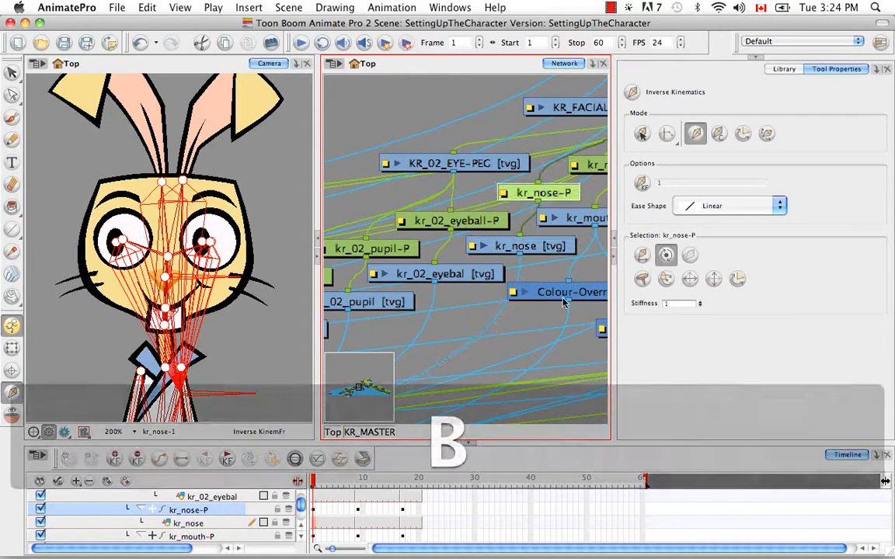
{"action": "left_click", "coordinate": [690, 258]}
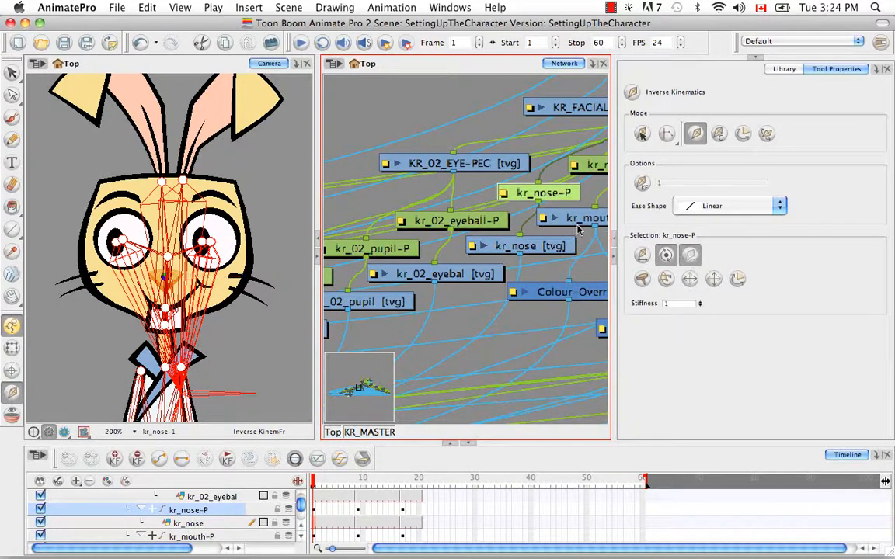
Select KR_FACIAL_FEATURES-PEG, the parent of kr_nose-P, and check the mouth and nose connections beneath it in the network
{"action": "key", "text": "b"}
{"action": "key", "text": "space"}
{"action": "left_click_drag", "start_coordinate": [579, 230], "coordinate": [481, 292]}
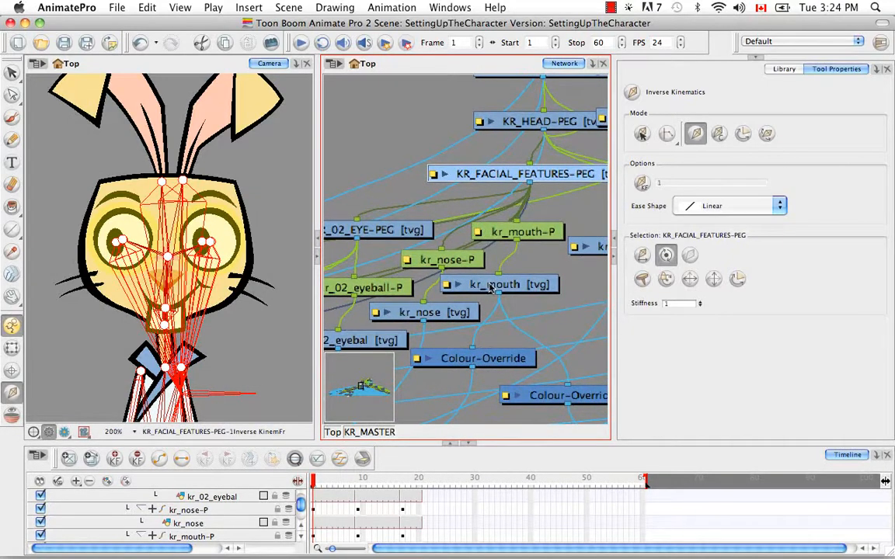
{"action": "key", "text": "space"}
{"action": "left_click_drag", "start_coordinate": [499, 334], "coordinate": [490, 299]}
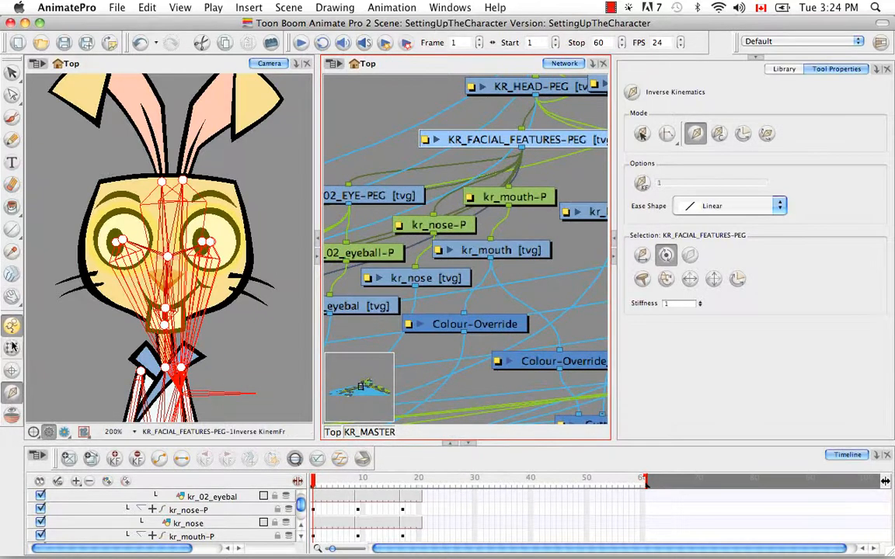
Select the mouth drawing kr_mouth with the Transform tool in the Camera view and locate it in the timeline
{"action": "key", "text": "shift+t"}
{"action": "left_click", "coordinate": [226, 360]}
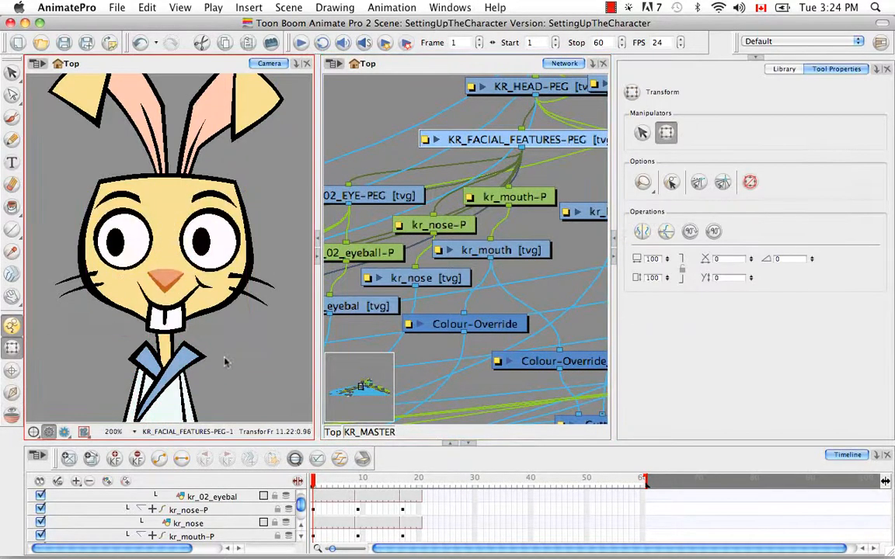
{"action": "left_click", "coordinate": [175, 324]}
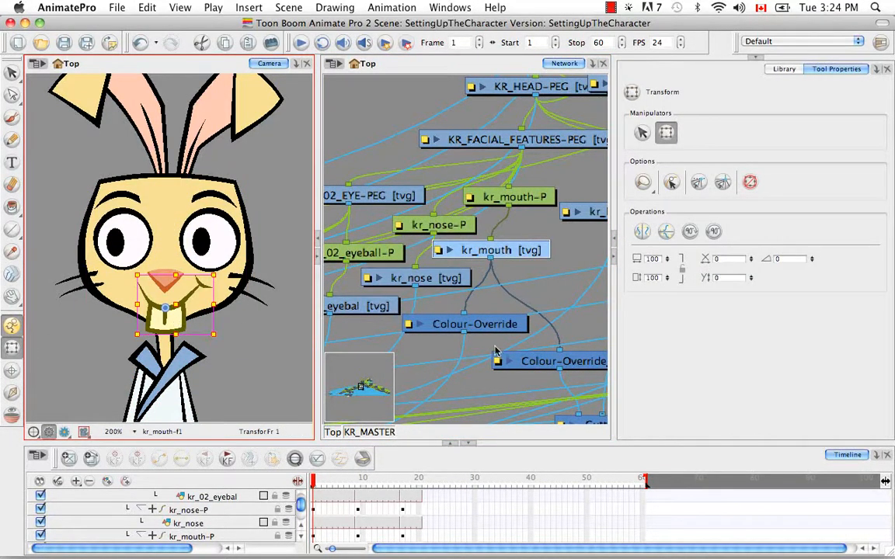
{"action": "left_click", "coordinate": [294, 459]}
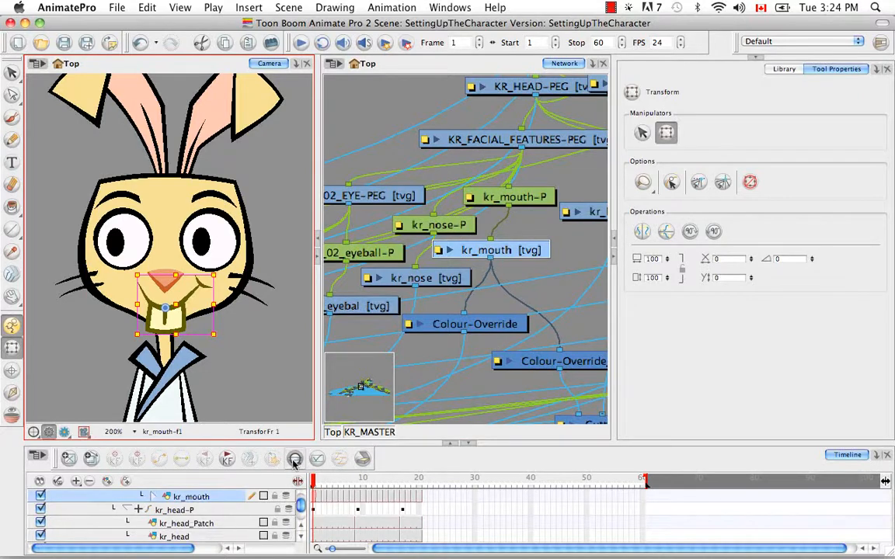
{"action": "left_click", "coordinate": [300, 526]}
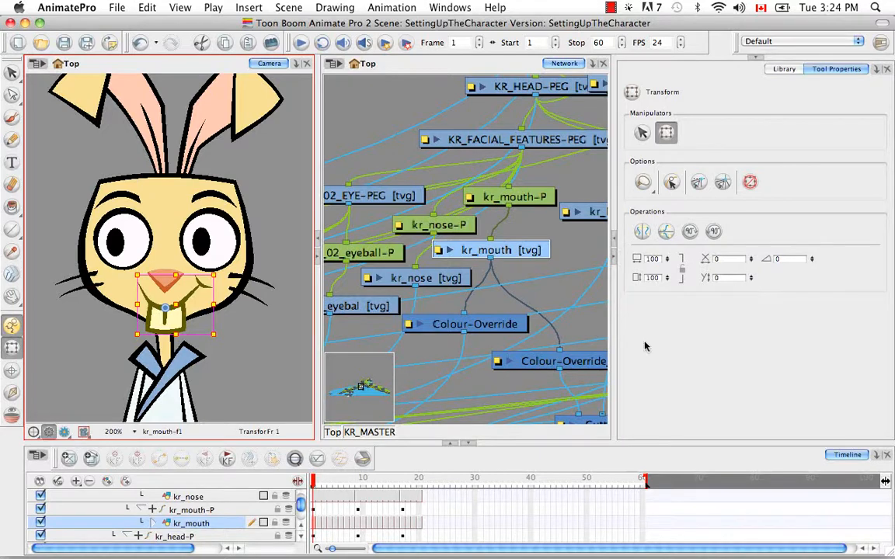
Exclude kr_mouth and its parent peg kr_mouth-P from inverse kinematics, and return to the Transform tool
{"action": "left_click", "coordinate": [11, 393]}
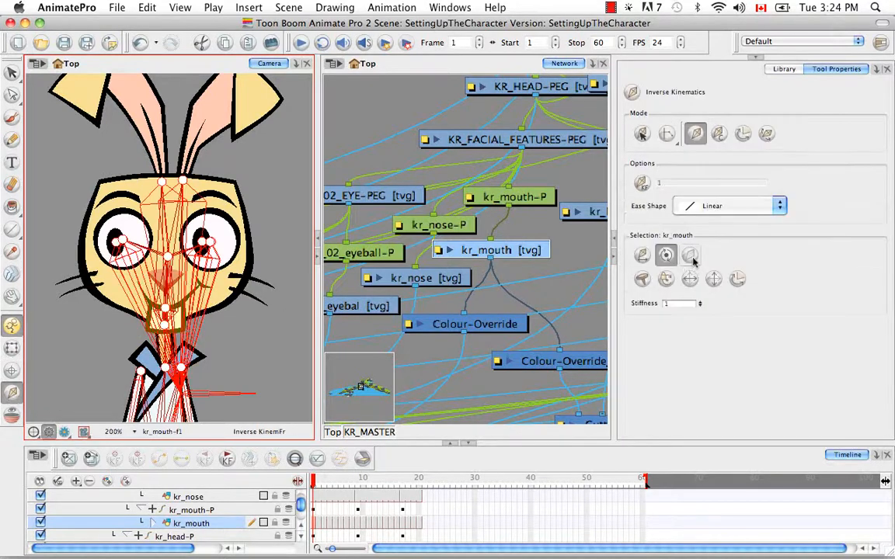
{"action": "left_click", "coordinate": [693, 261]}
{"action": "key", "text": "b"}
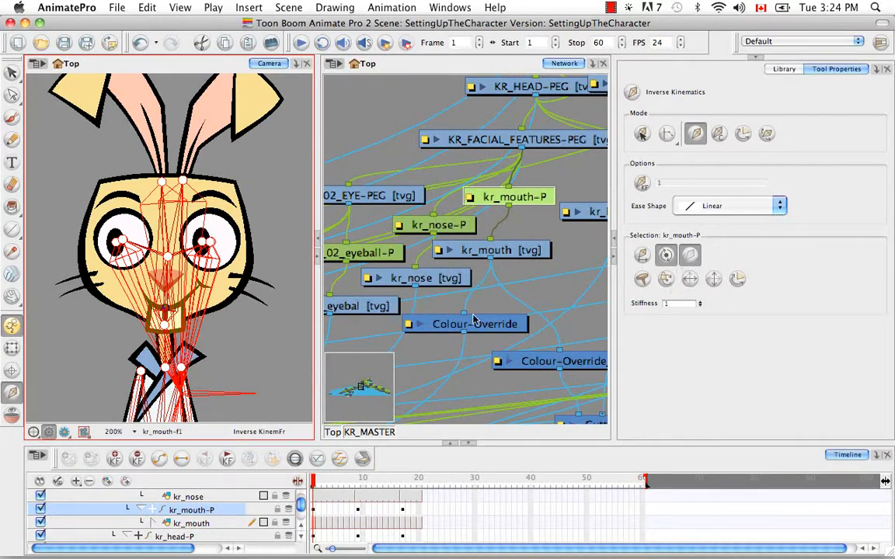
{"action": "left_click", "coordinate": [12, 348]}
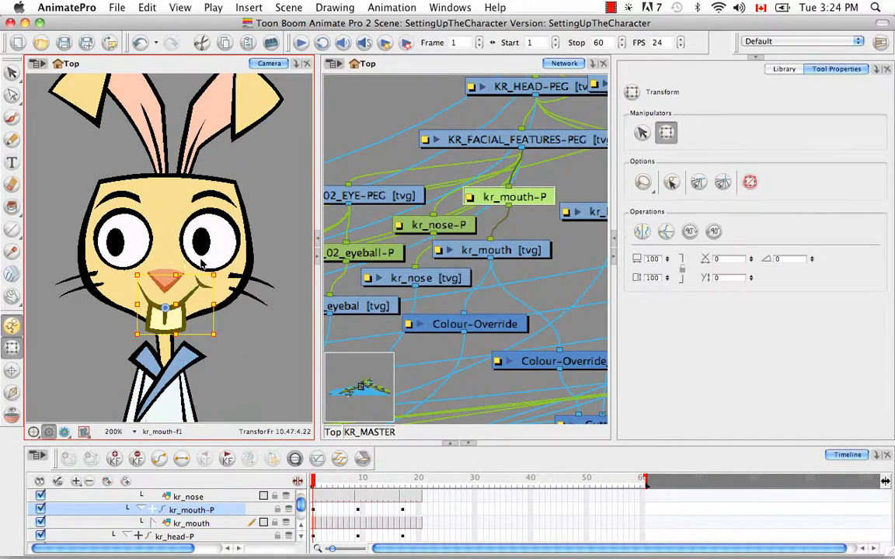
Select the pupil drawing kr_02_pupil in the Camera view and locate it in the network and the timeline
{"action": "left_click", "coordinate": [201, 244]}
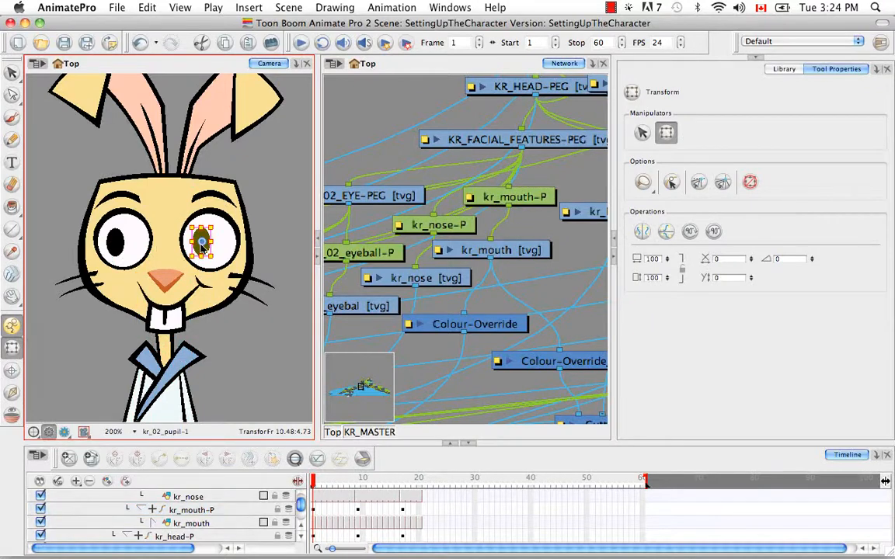
{"action": "left_click", "coordinate": [486, 70]}
{"action": "key", "text": "o"}
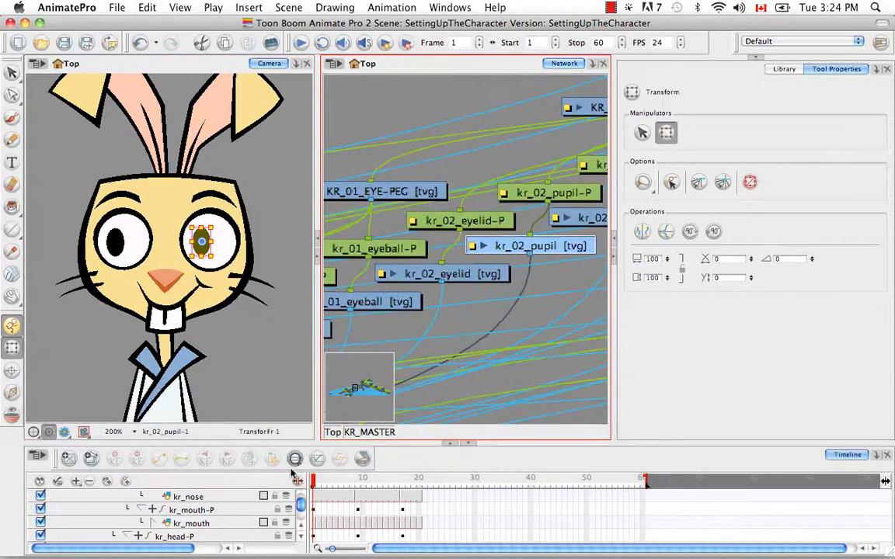
{"action": "scroll", "coordinate": [303, 517], "scroll_direction": "up", "scroll_amount": 2}
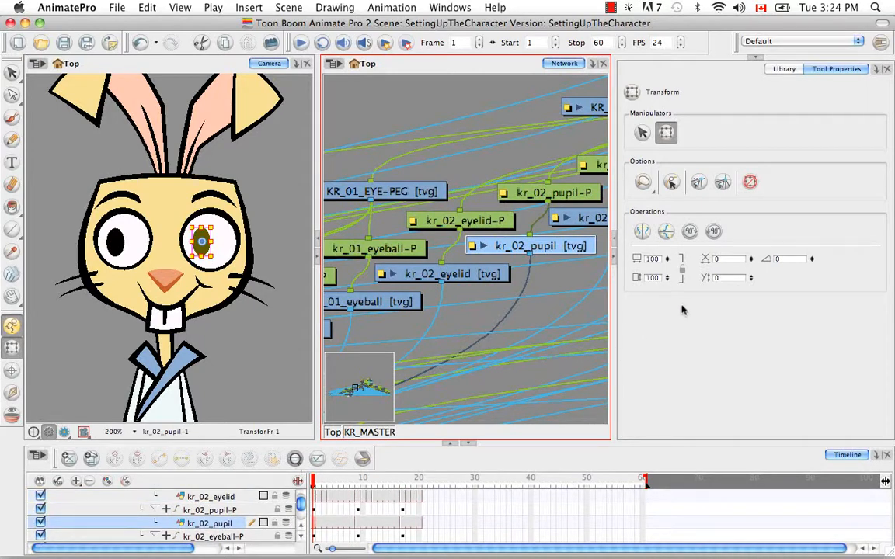
Exclude the pupil drawing kr_02_pupil and its parent peg kr_02_pupil-P from inverse kinematics
{"action": "left_click", "coordinate": [12, 393]}
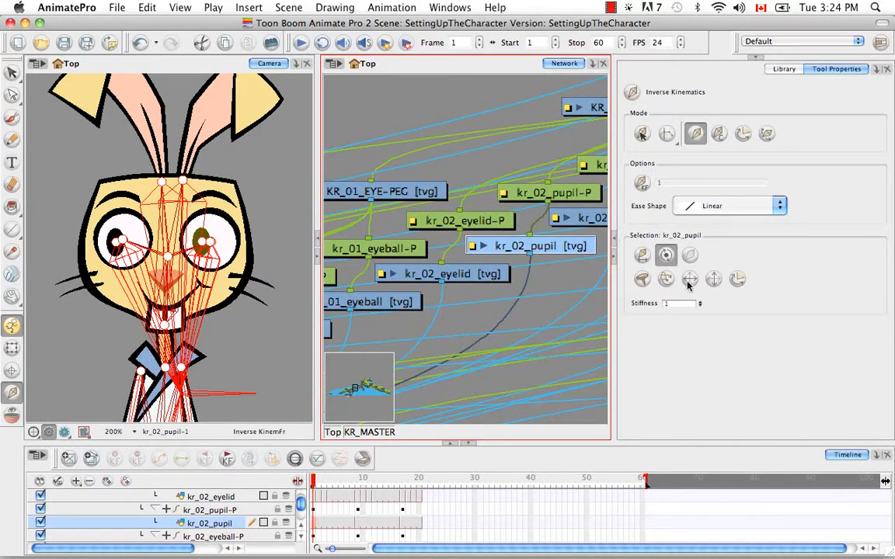
{"action": "left_click", "coordinate": [690, 255]}
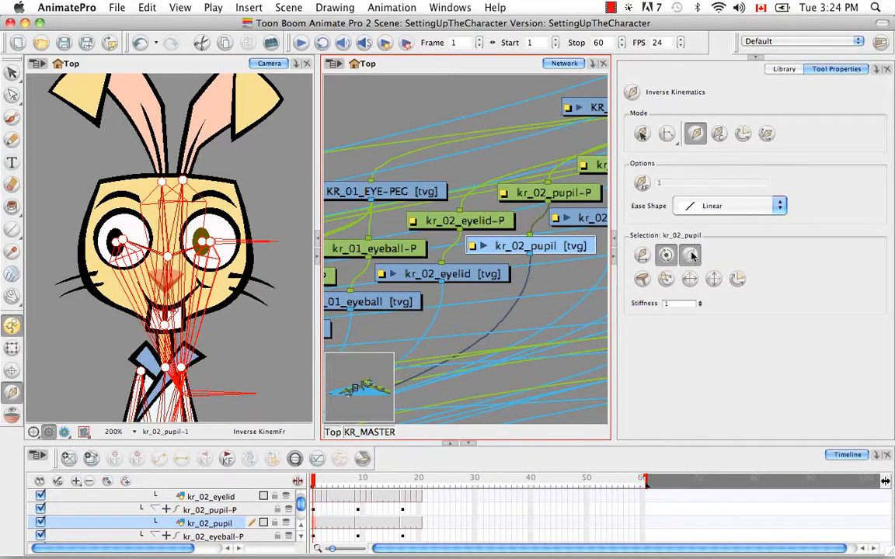
{"action": "key", "text": "b"}
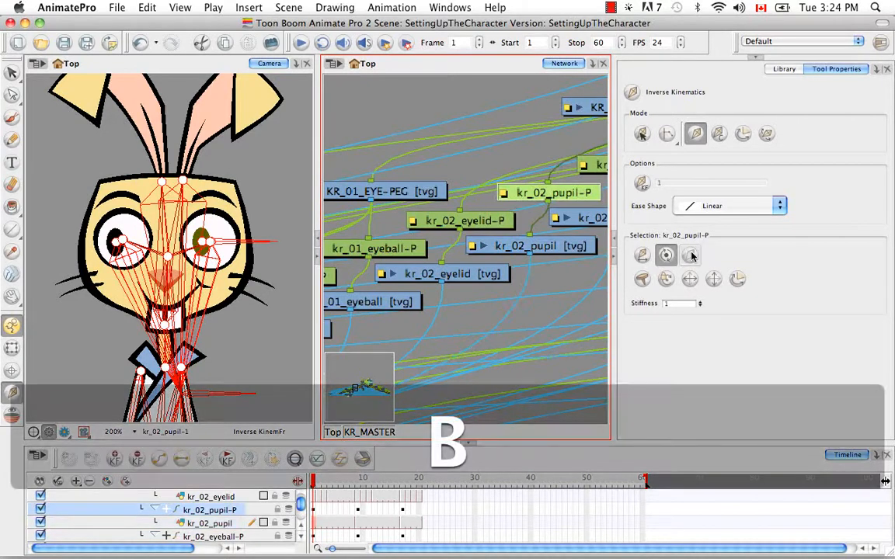
{"action": "left_click", "coordinate": [691, 255]}
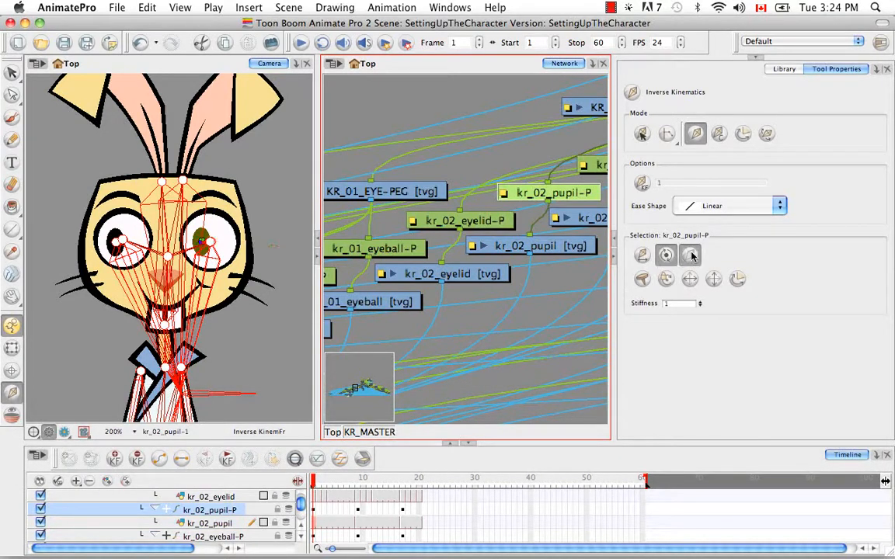
Select KR_02_EYE-PEG, the parent of kr_02_pupil-P, and exclude it from inverse kinematics
{"action": "key", "text": "b"}
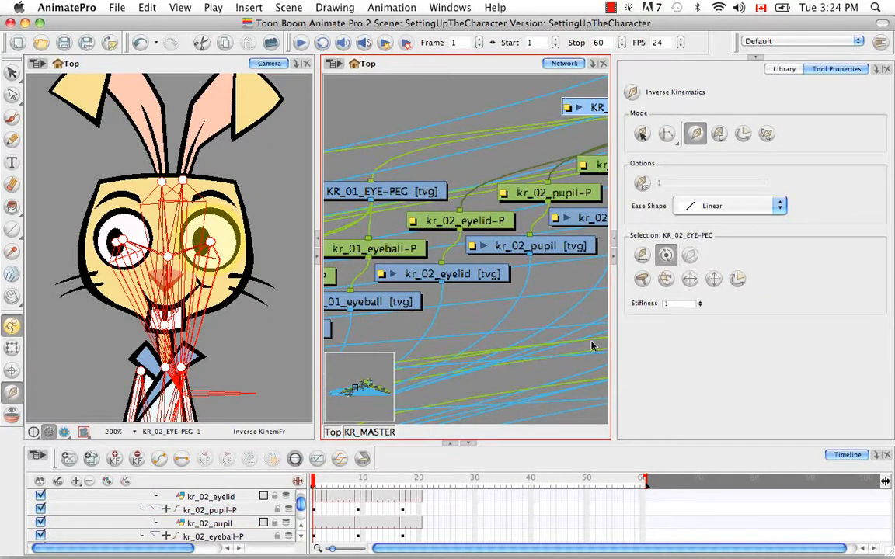
{"action": "key", "text": "space"}
{"action": "left_click_drag", "start_coordinate": [423, 347], "coordinate": [382, 392]}
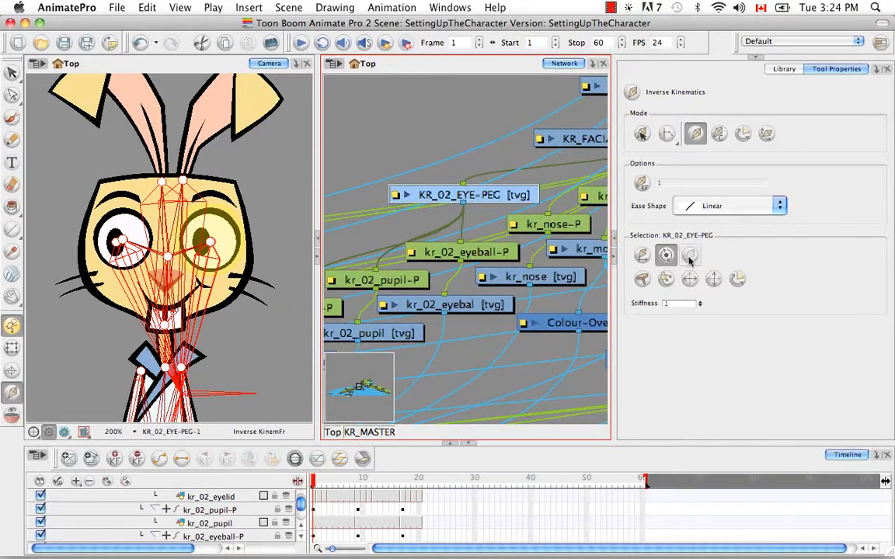
{"action": "left_click", "coordinate": [689, 257]}
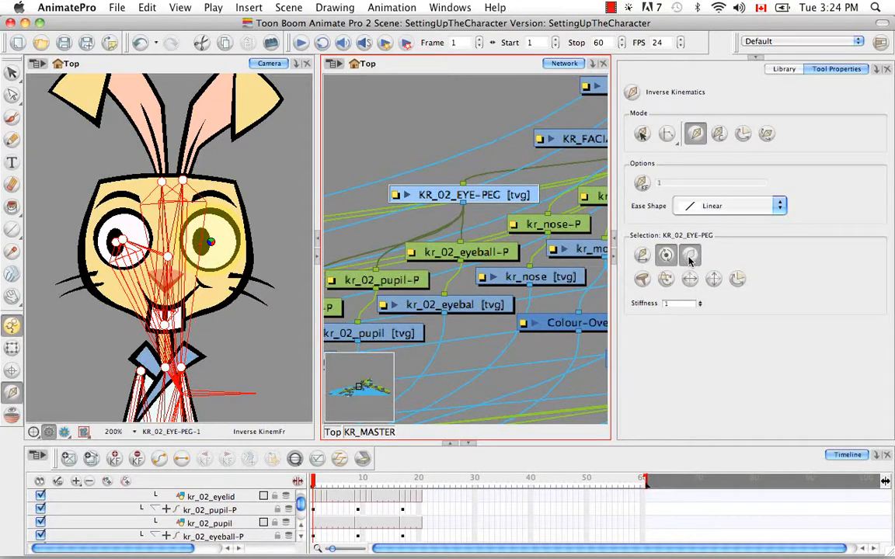
Select the parent of KR_02_EYE-PEG and examine the eyeball and pupil pegs around it in the network
{"action": "key", "text": "b"}
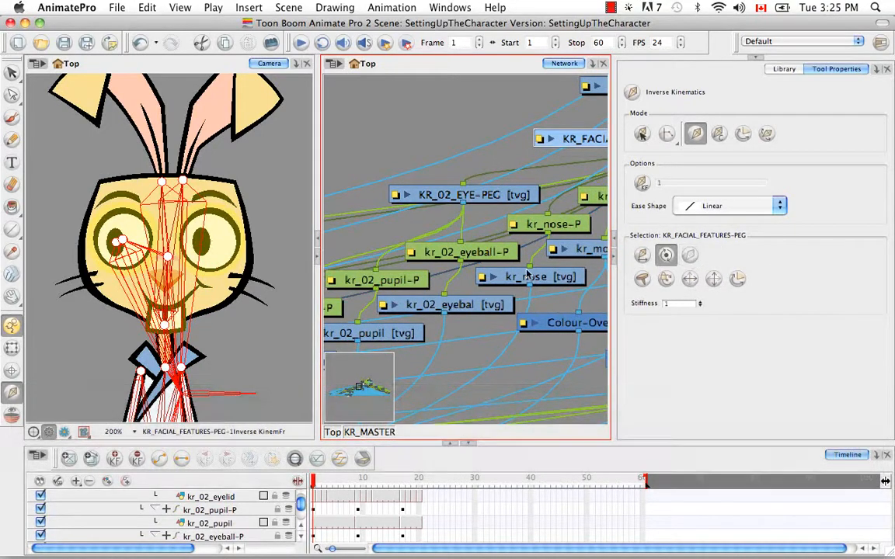
{"action": "key", "text": "space"}
{"action": "left_click_drag", "start_coordinate": [528, 274], "coordinate": [547, 256]}
{"action": "key", "text": "space"}
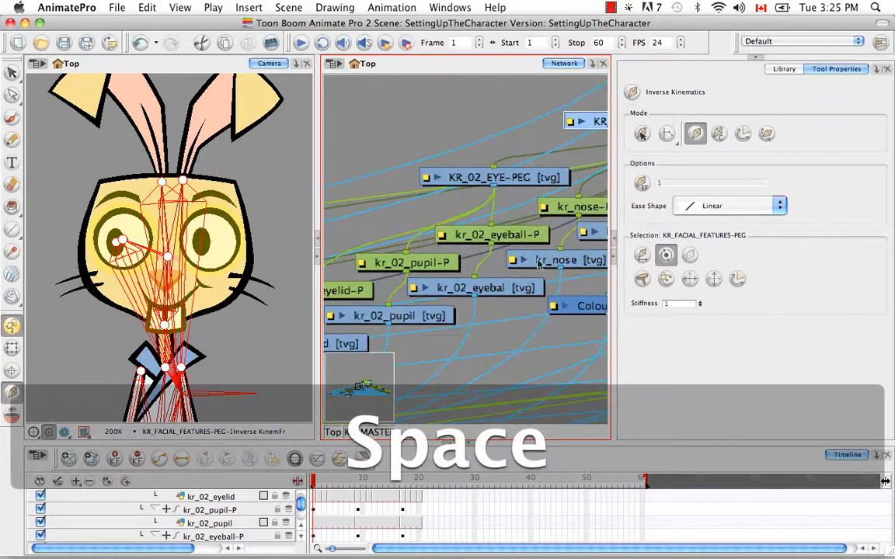
{"action": "left_click_drag", "start_coordinate": [498, 289], "coordinate": [491, 251]}
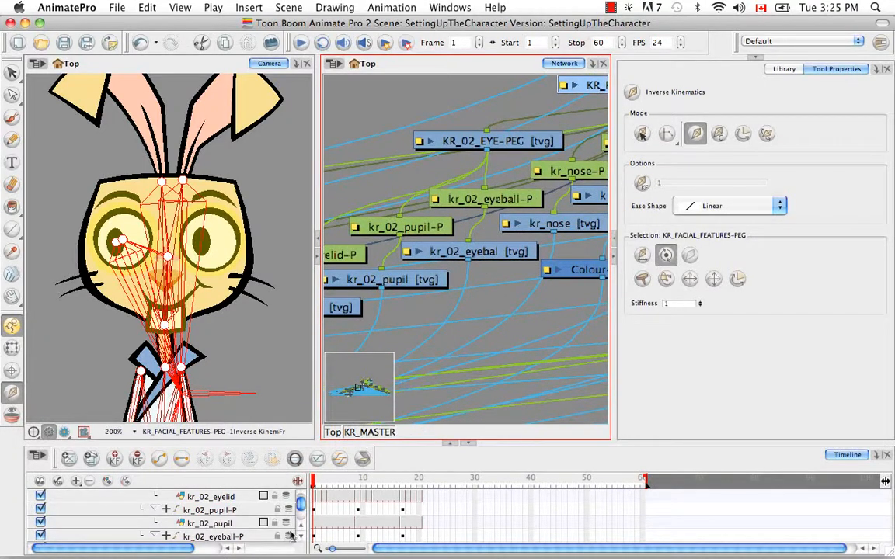
Select the other pupil drawing kr_01_pupil with the Transform tool and locate it and its peg kr_01_pupil-P in the network and timeline
{"action": "left_click", "coordinate": [12, 347]}
{"action": "left_click", "coordinate": [68, 372]}
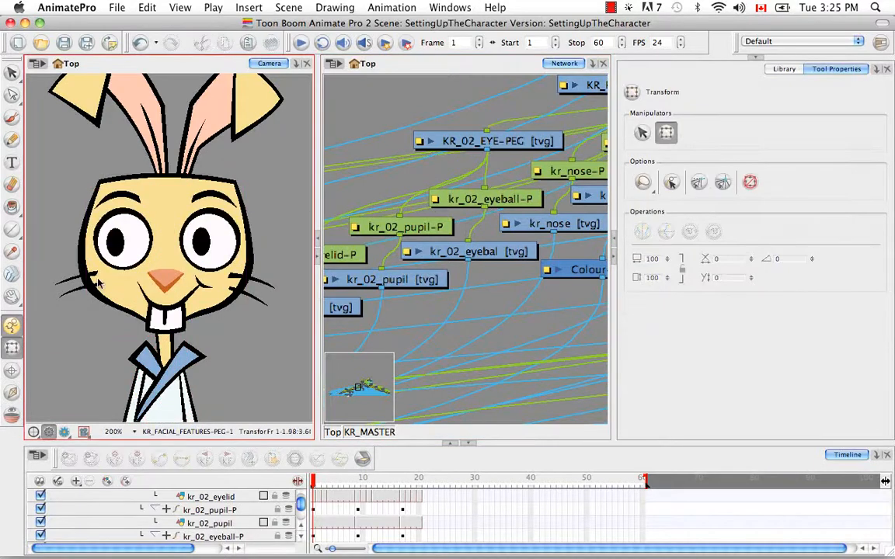
{"action": "left_click", "coordinate": [115, 241]}
{"action": "left_click", "coordinate": [433, 68]}
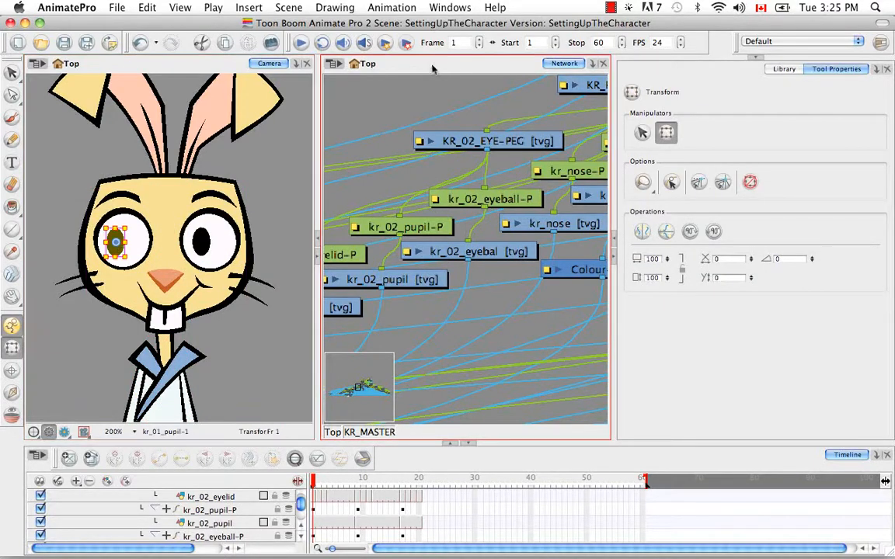
{"action": "key", "text": "o"}
{"action": "left_click", "coordinate": [295, 459]}
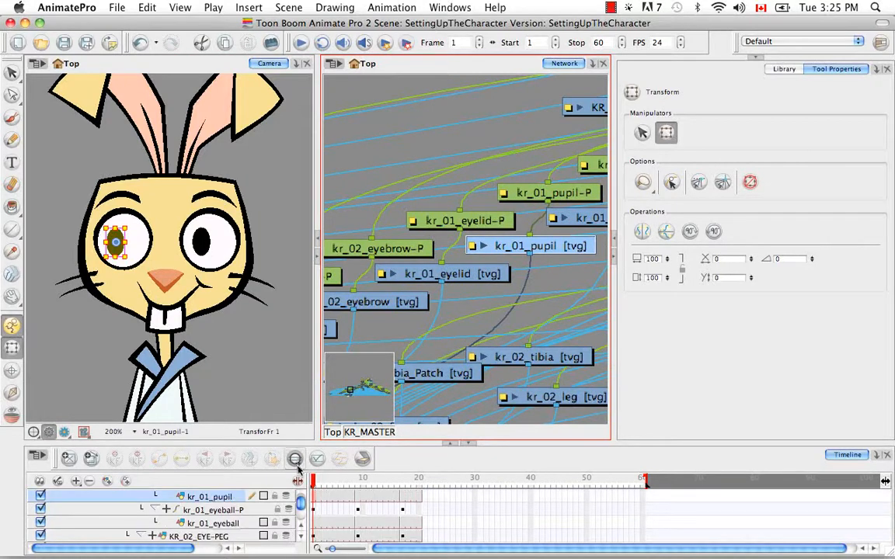
{"action": "left_click", "coordinate": [300, 537]}
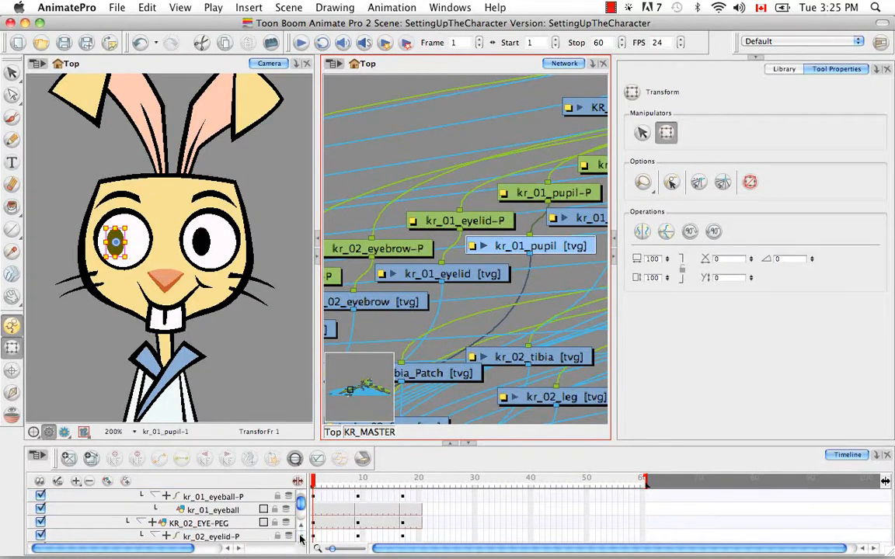
{"action": "left_click", "coordinate": [301, 524]}
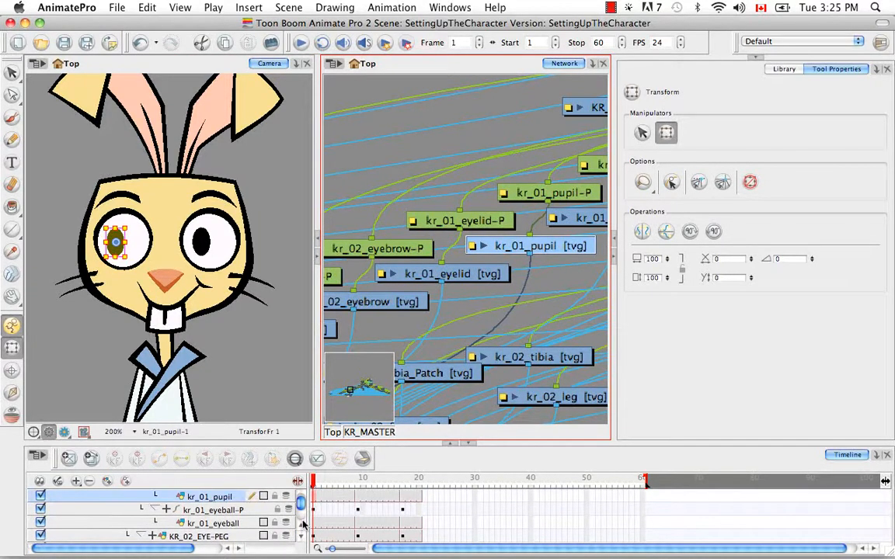
{"action": "left_click", "coordinate": [302, 524]}
{"action": "left_click", "coordinate": [301, 525]}
{"action": "left_click", "coordinate": [302, 525]}
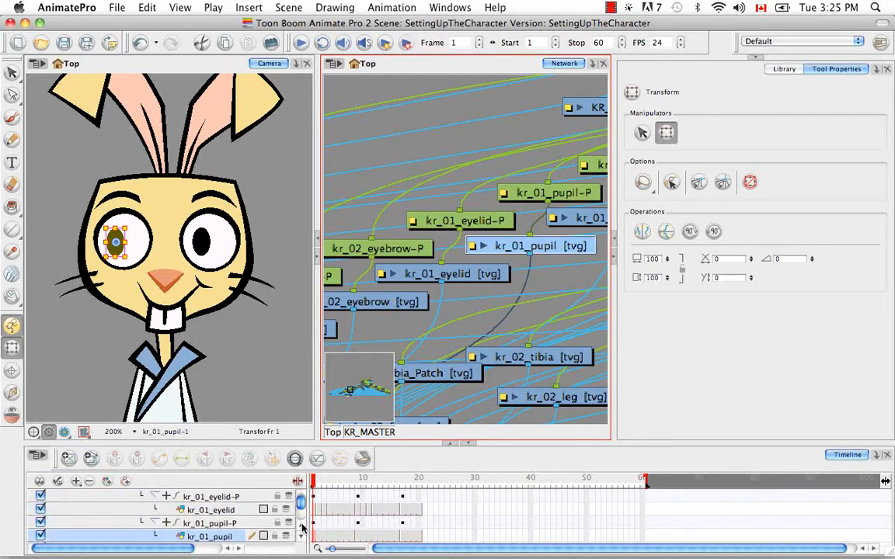
Exclude the pupil drawing kr_01_pupil and its parent peg kr_01_pupil-P from inverse kinematics
{"action": "left_click", "coordinate": [11, 392]}
{"action": "left_click", "coordinate": [689, 258]}
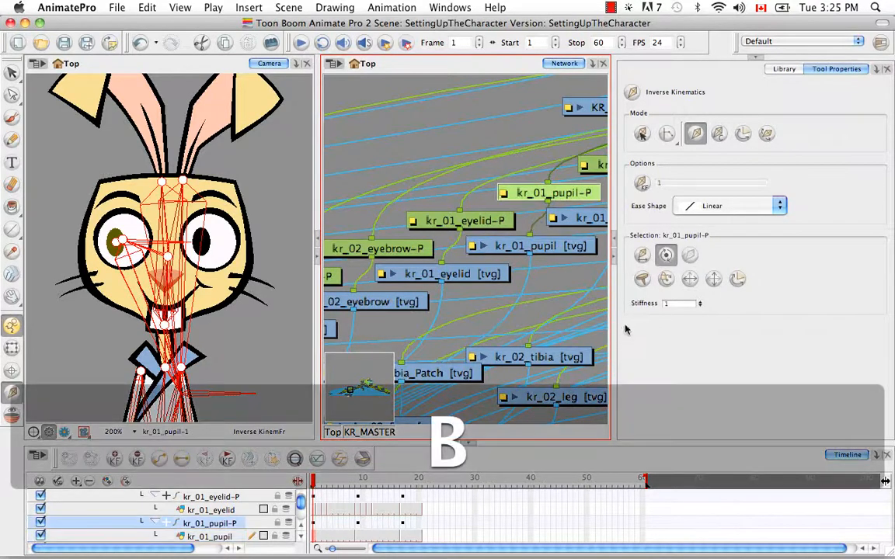
{"action": "left_click", "coordinate": [690, 256]}
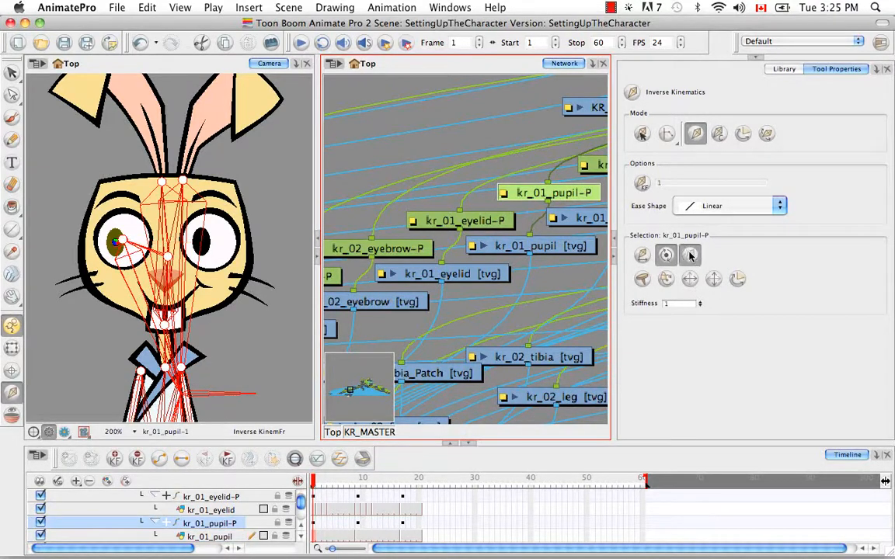
Select KR_01_EYE-PEG, the parent of kr_01_pupil-P, and exclude it from inverse kinematics
{"action": "key", "text": "b"}
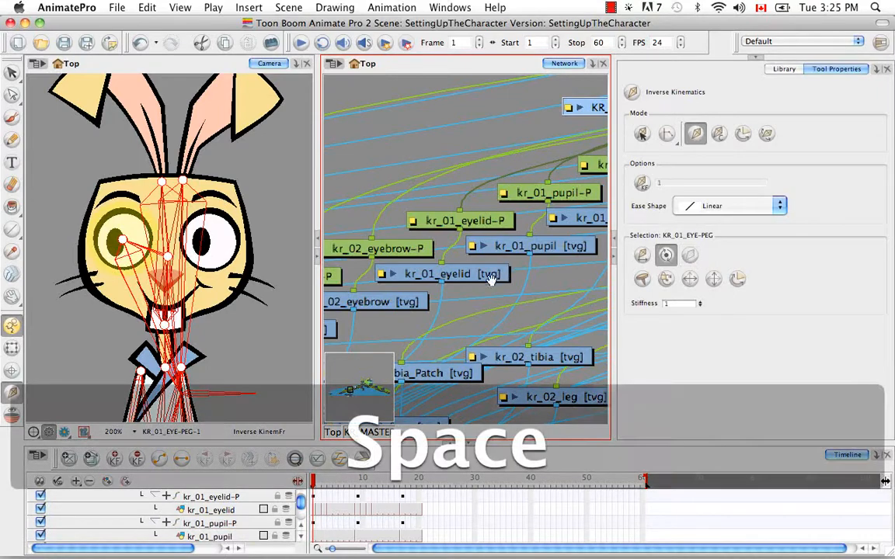
{"action": "left_click_drag", "start_coordinate": [493, 274], "coordinate": [365, 339]}
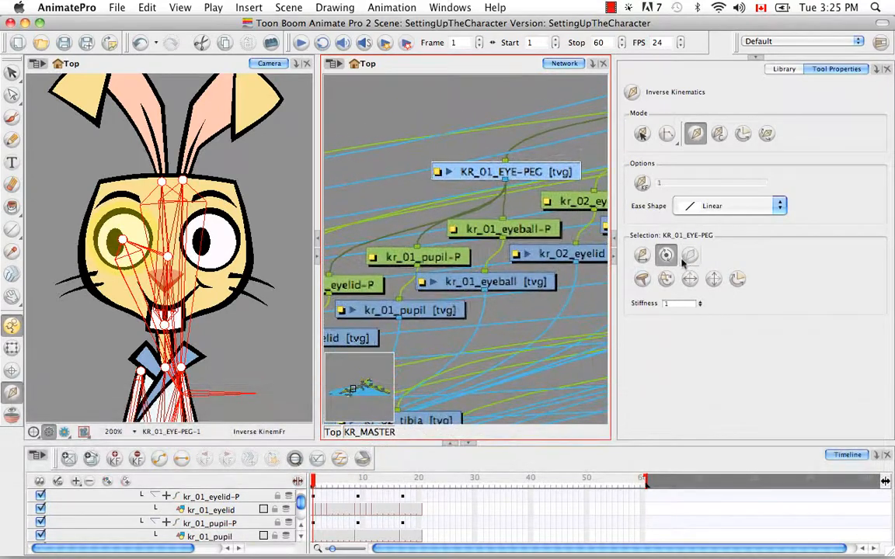
{"action": "left_click_drag", "start_coordinate": [600, 234], "coordinate": [478, 310]}
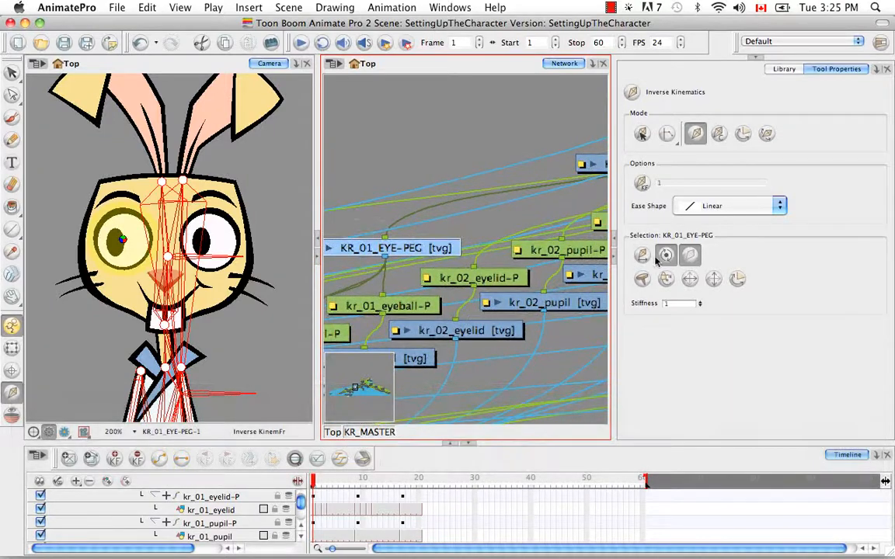
Select KR_FACIAL_FEATURES-PEG, the parent of KR_01_EYE-PEG, and examine the eye and nose pegs beneath it in the network
{"action": "key", "text": "b"}
{"action": "key", "text": "space"}
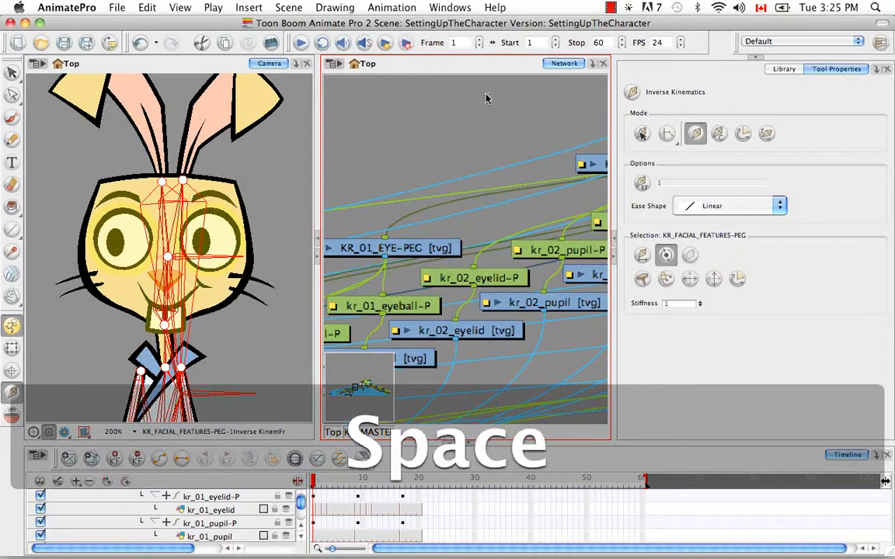
{"action": "key", "text": "o"}
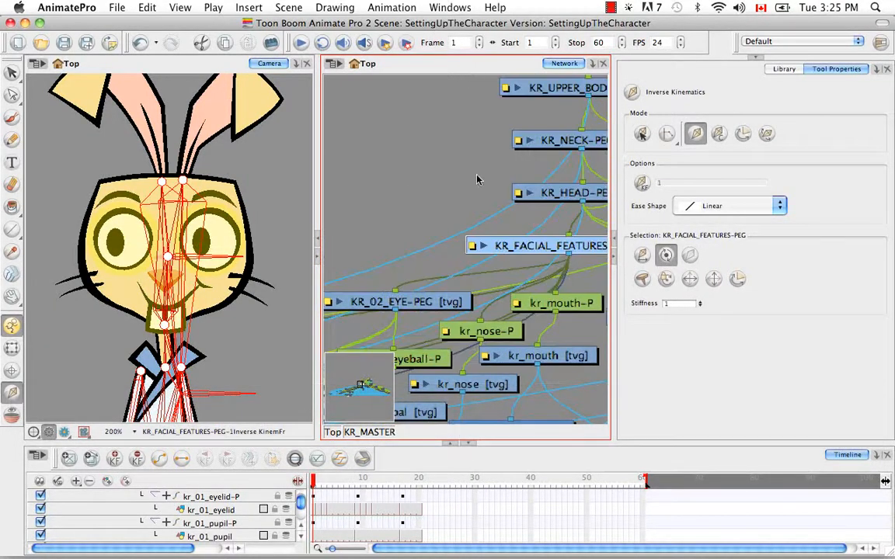
{"action": "left_click_drag", "start_coordinate": [399, 301], "coordinate": [514, 156]}
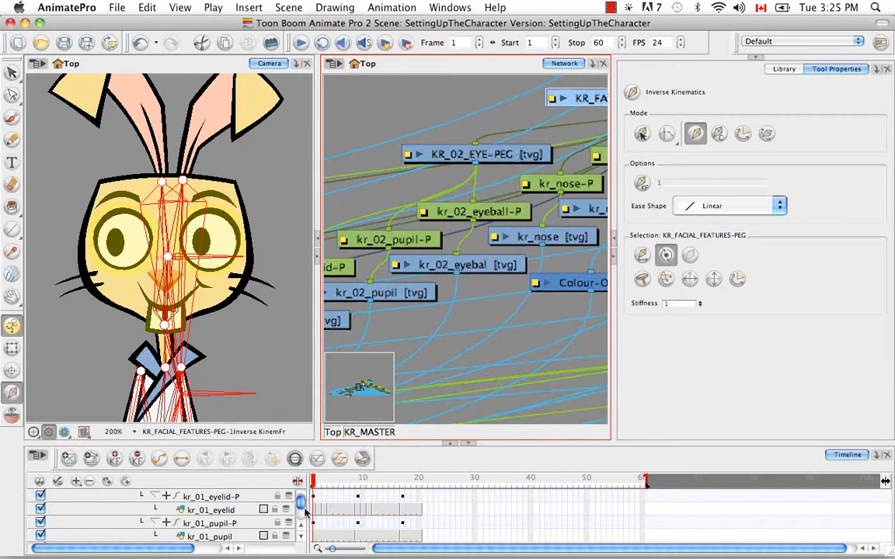
Find the eyelid drawing kr_01_eyelid in the timeline and exclude it and its parent peg kr_01_eyelid-P from inverse kinematics
{"action": "left_click_drag", "start_coordinate": [302, 503], "coordinate": [302, 501]}
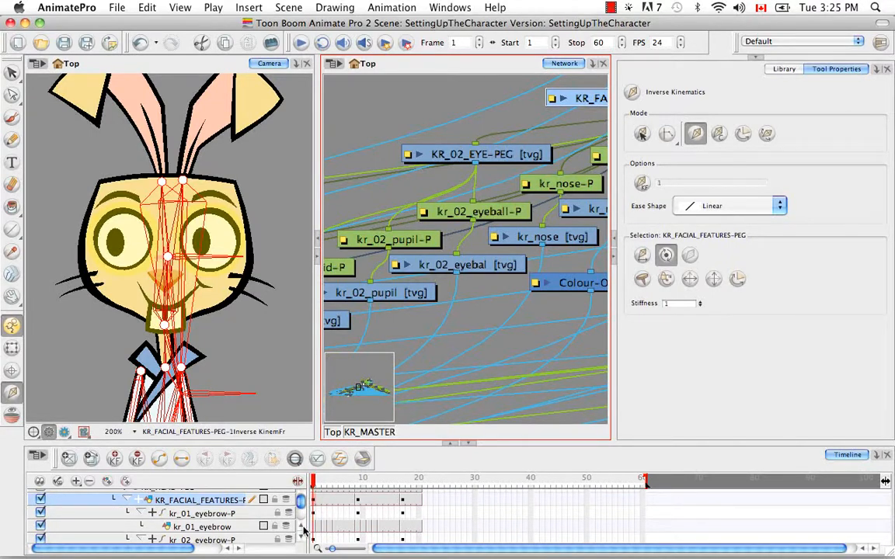
{"action": "scroll", "coordinate": [300, 528], "scroll_direction": "up", "scroll_amount": 2}
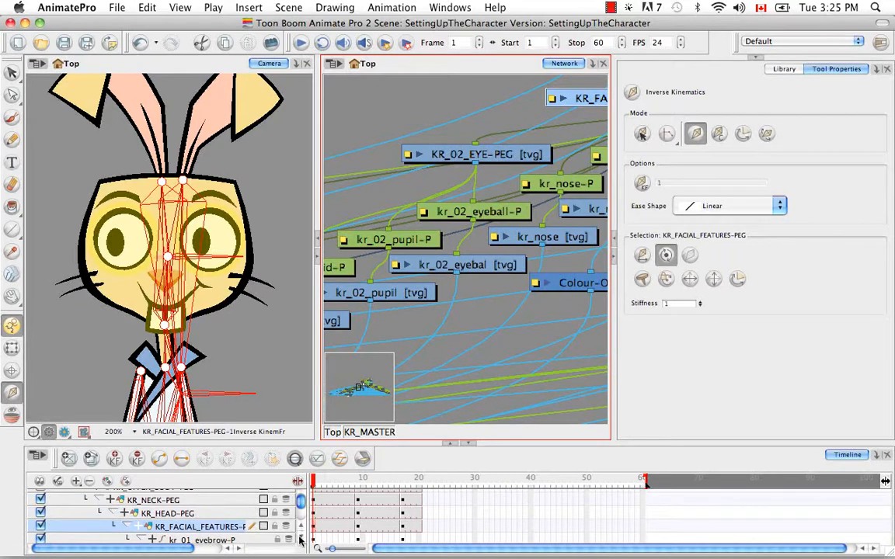
{"action": "scroll", "coordinate": [300, 541], "scroll_direction": "down", "scroll_amount": 1}
{"action": "scroll", "coordinate": [300, 542], "scroll_direction": "down", "scroll_amount": 4}
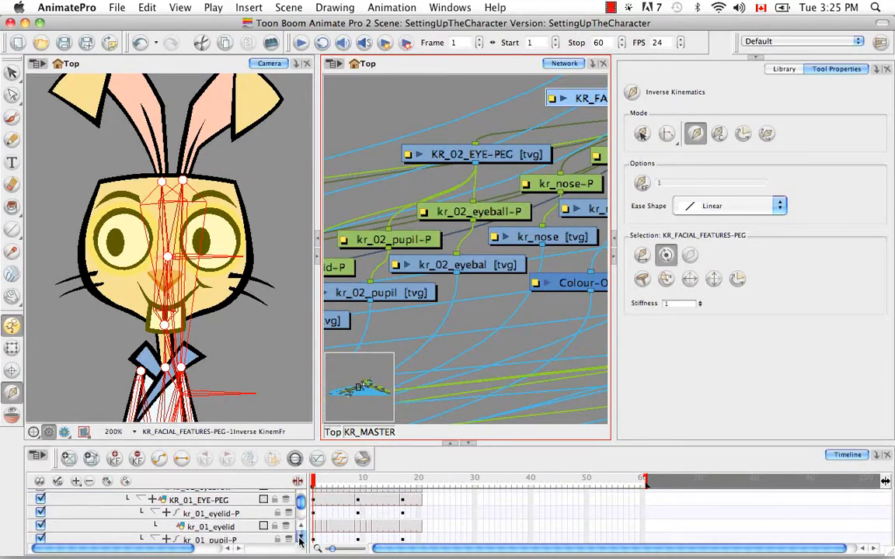
{"action": "left_click", "coordinate": [247, 528]}
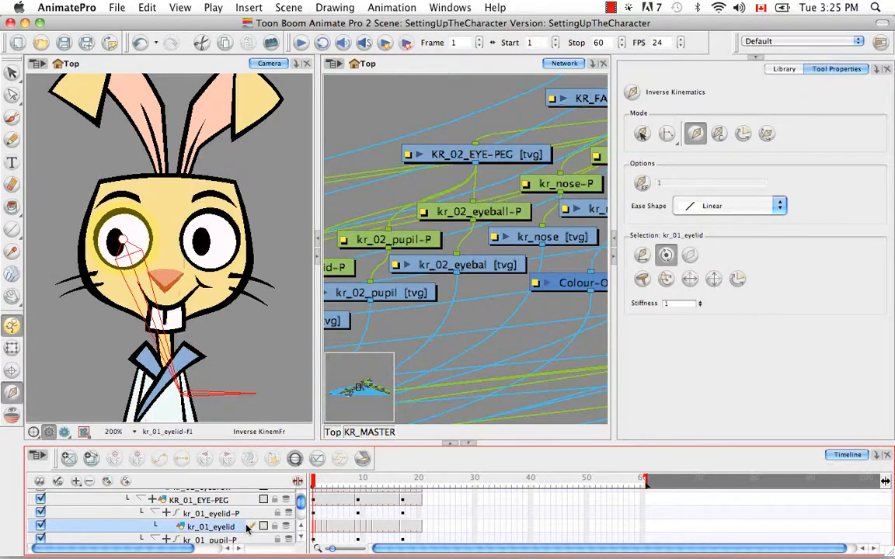
{"action": "left_click", "coordinate": [688, 256]}
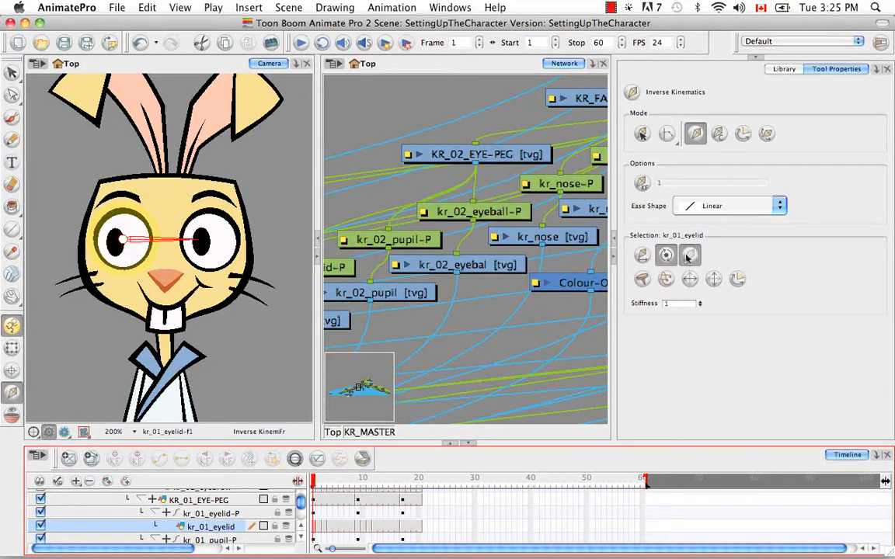
{"action": "key", "text": "b"}
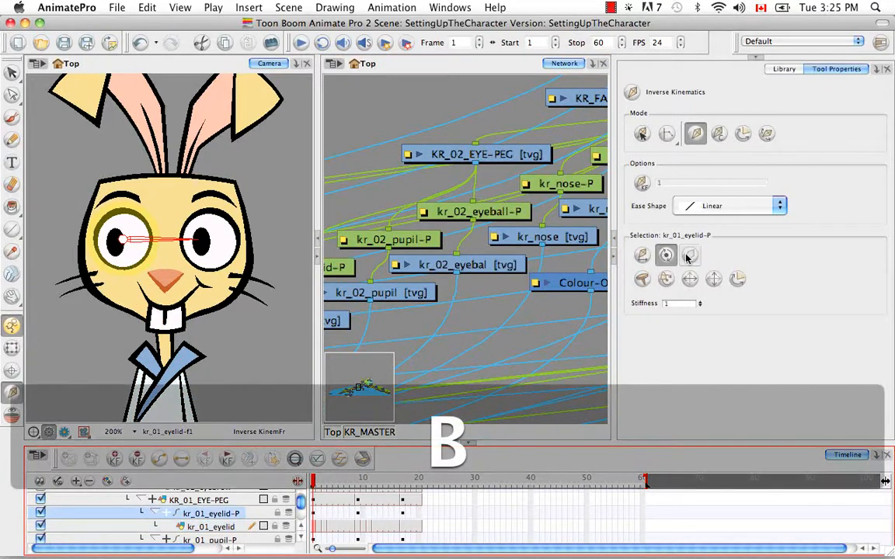
Locate the other eyelid drawing, kr_02_eyelid, in the timeline layers and select it
{"action": "left_click", "coordinate": [302, 542]}
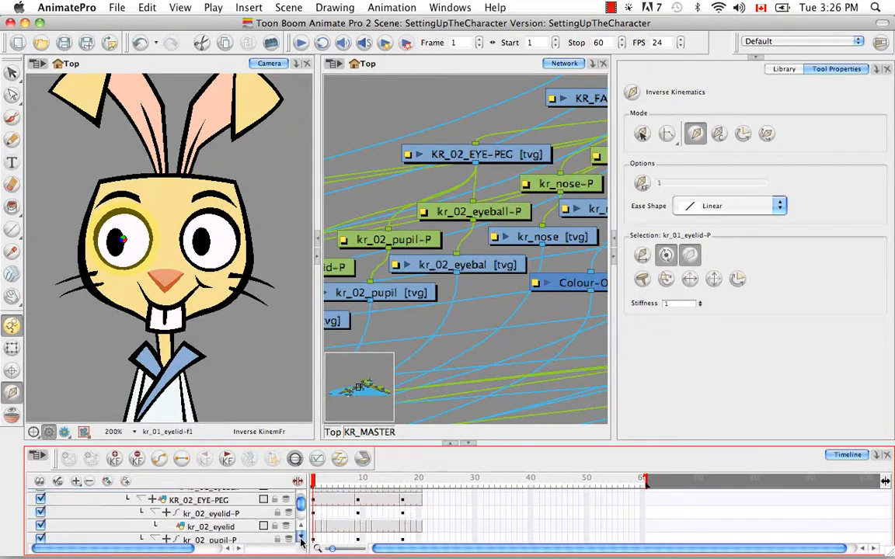
{"action": "left_click", "coordinate": [302, 542]}
{"action": "left_click", "coordinate": [233, 513]}
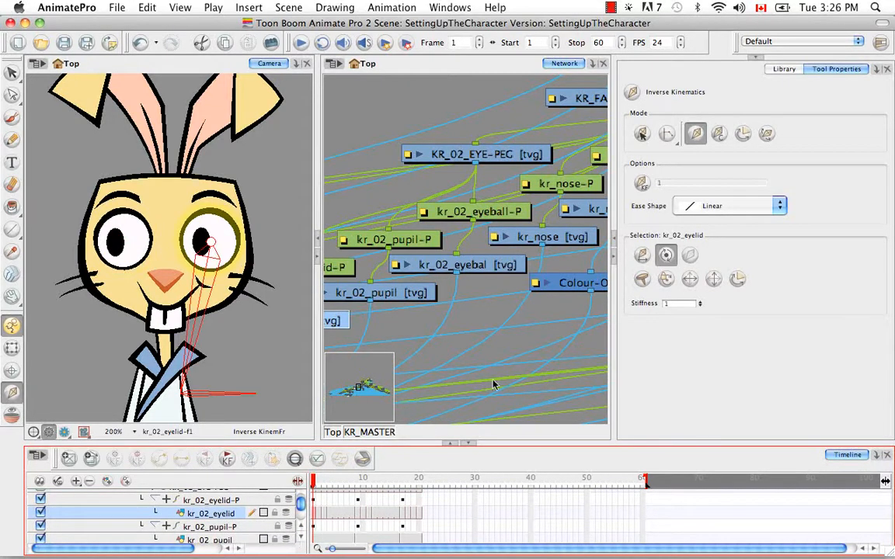
Enable the end-bone option for kr_02_eyelid, and step up through its parents to KR_FACIAL_FEATURES-PEG in the network
{"action": "left_click", "coordinate": [692, 256]}
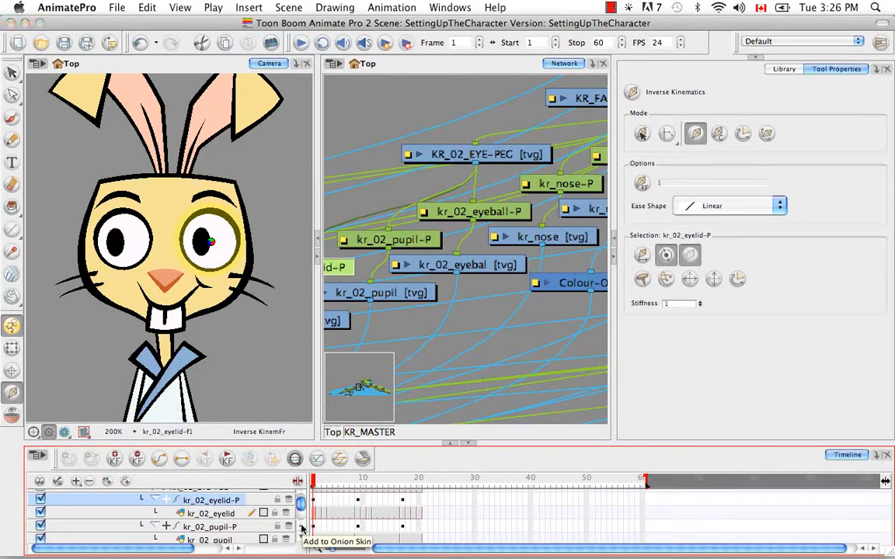
{"action": "key", "text": "b"}
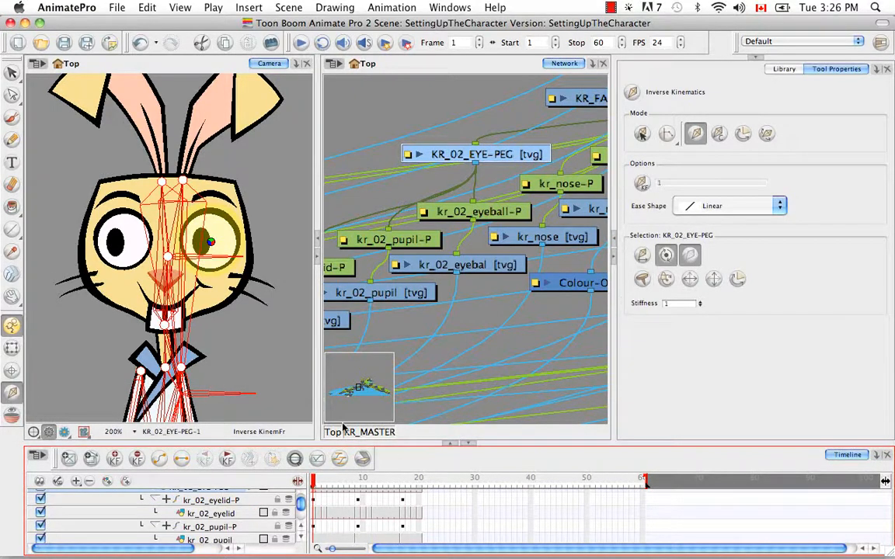
{"action": "key", "text": "b"}
{"action": "key", "text": "space"}
{"action": "left_click_drag", "start_coordinate": [457, 246], "coordinate": [284, 397]}
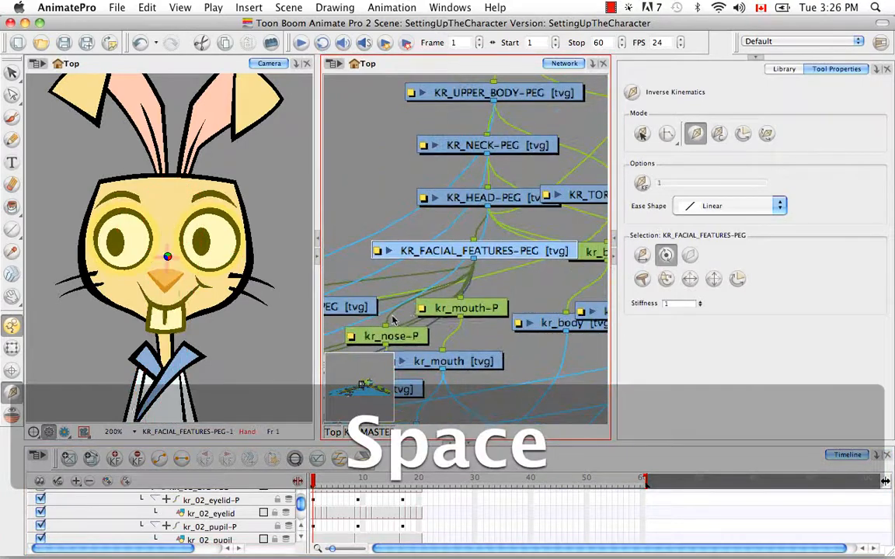
{"action": "left_click_drag", "start_coordinate": [400, 316], "coordinate": [360, 340]}
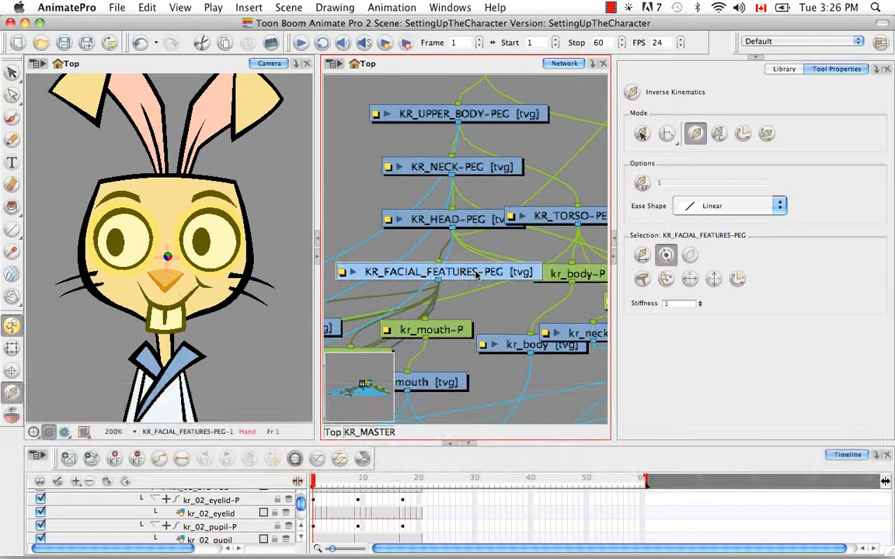
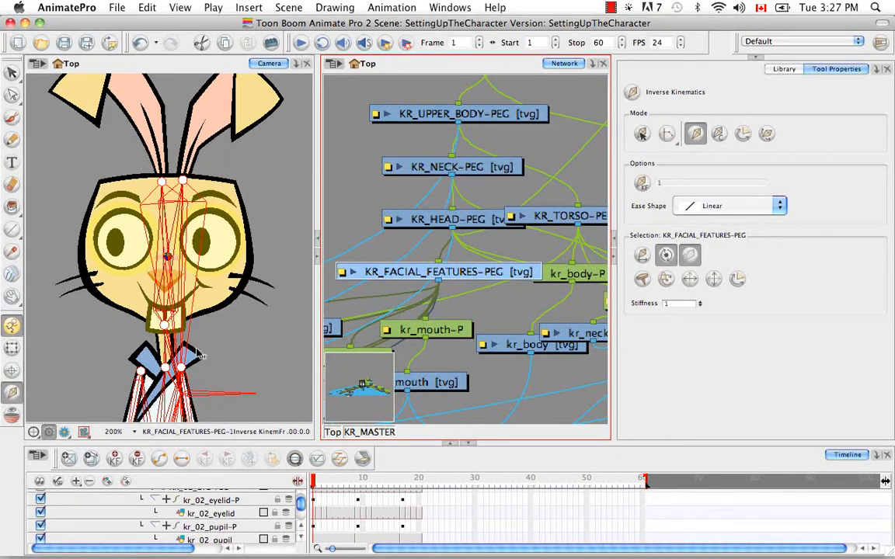
Select the kr_02_ear drawing with the Transform tool and centre the network and timeline on it
{"action": "key", "text": "space"}
{"action": "left_click_drag", "start_coordinate": [194, 340], "coordinate": [201, 277]}
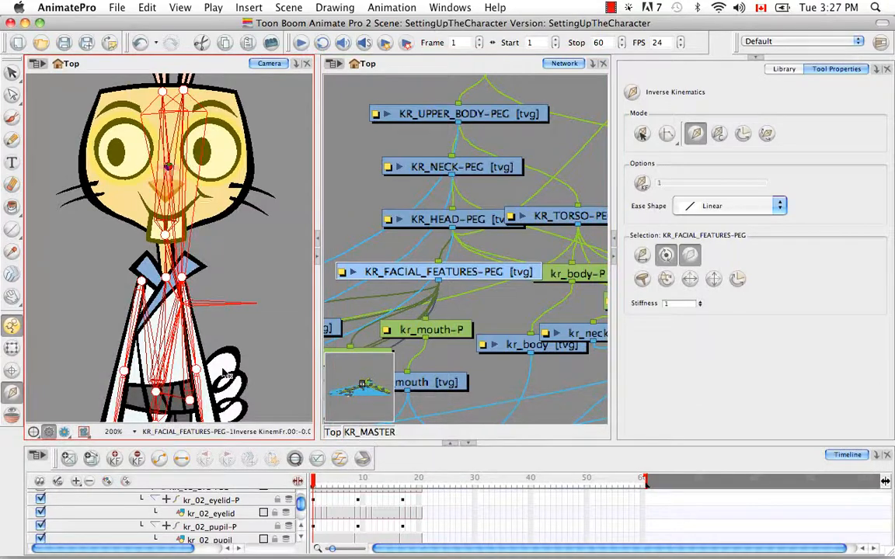
{"action": "left_click", "coordinate": [12, 348]}
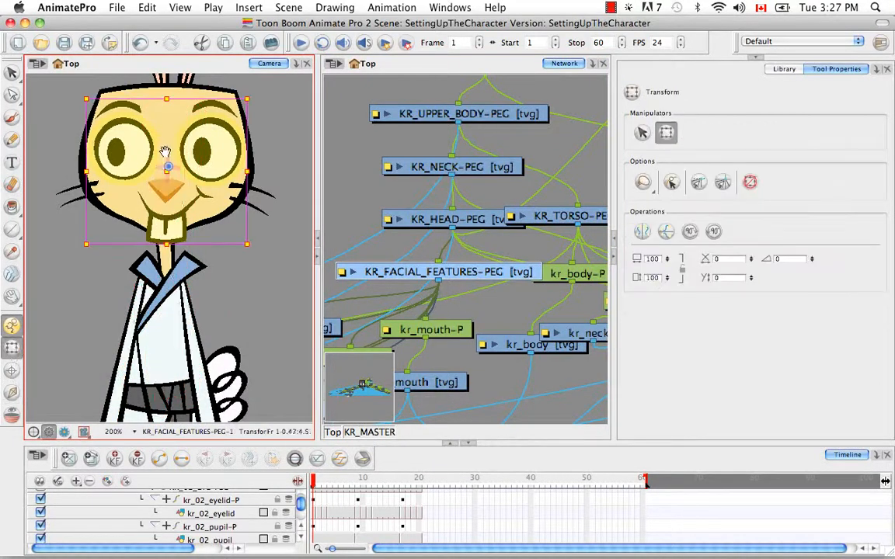
{"action": "key", "text": "space"}
{"action": "left_click_drag", "start_coordinate": [179, 132], "coordinate": [179, 341]}
{"action": "left_click", "coordinate": [235, 214]}
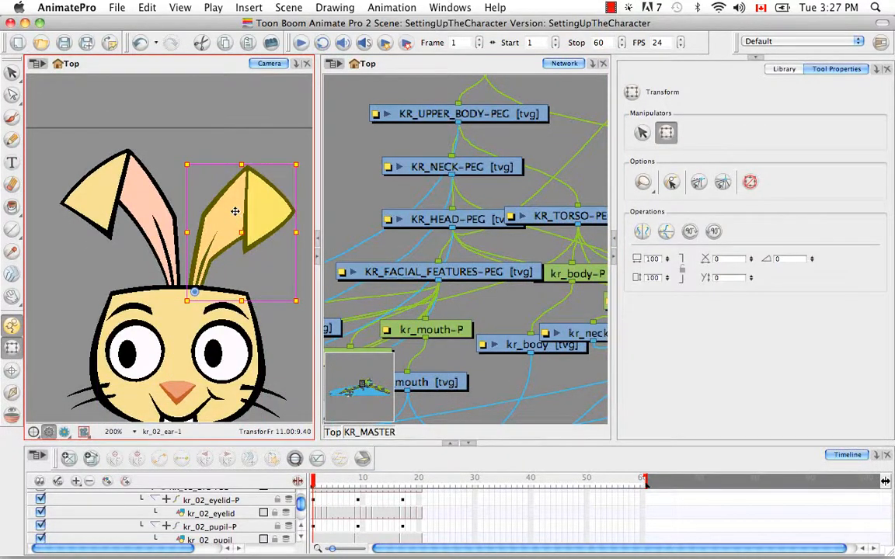
{"action": "left_click", "coordinate": [403, 63]}
{"action": "key", "text": "o"}
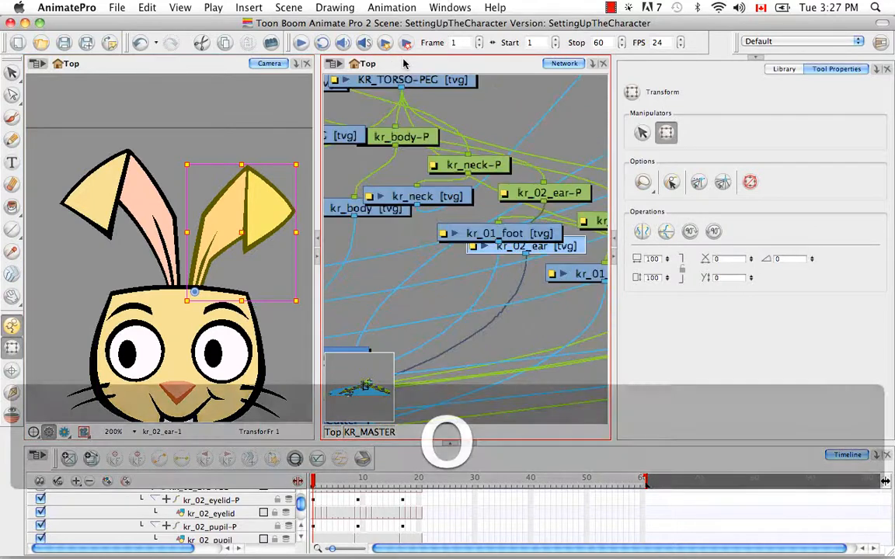
{"action": "left_click", "coordinate": [295, 459]}
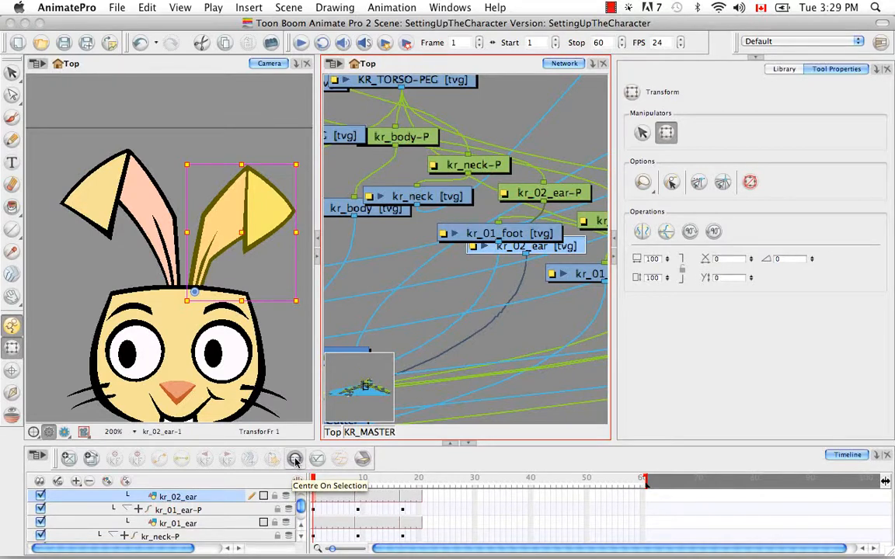
Enable the Inverse Kinematics end-bone option for the two ear drawings, kr_02_ear and kr_01_ear
{"action": "left_click", "coordinate": [12, 392]}
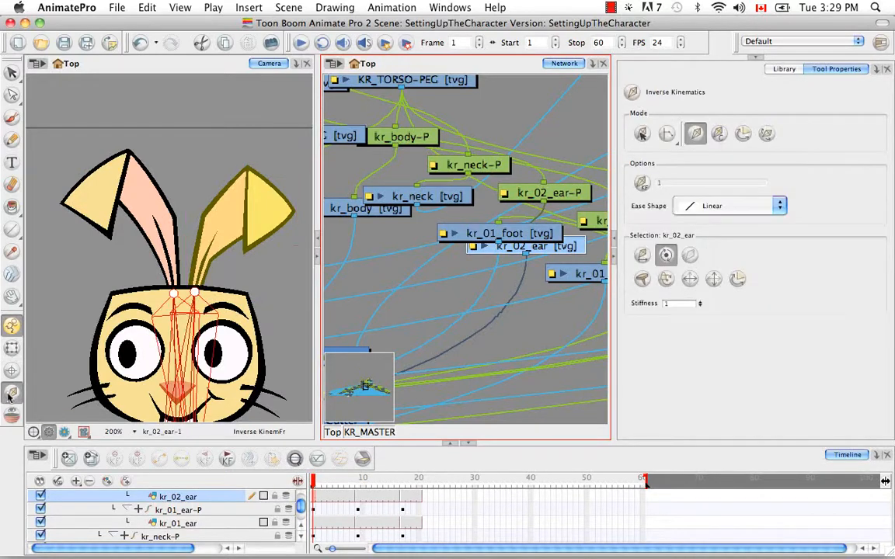
{"action": "left_click", "coordinate": [690, 256]}
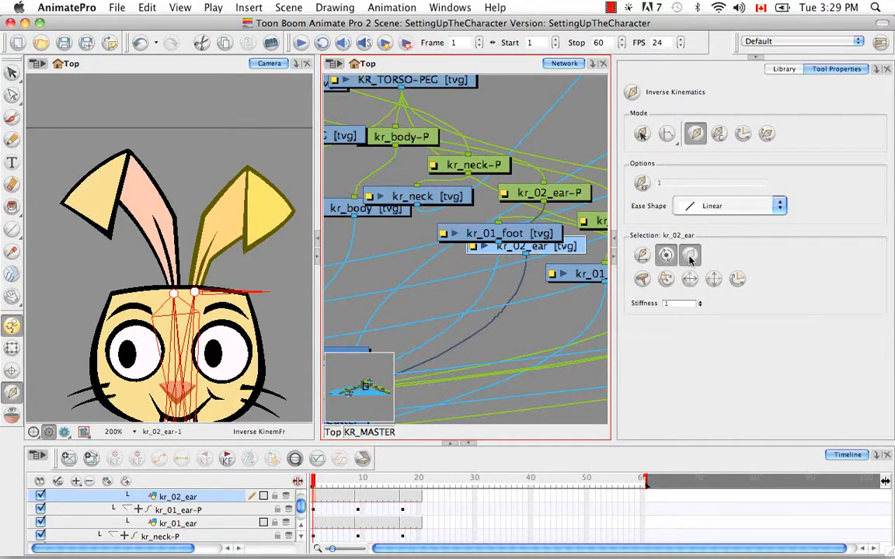
{"action": "left_click", "coordinate": [214, 525]}
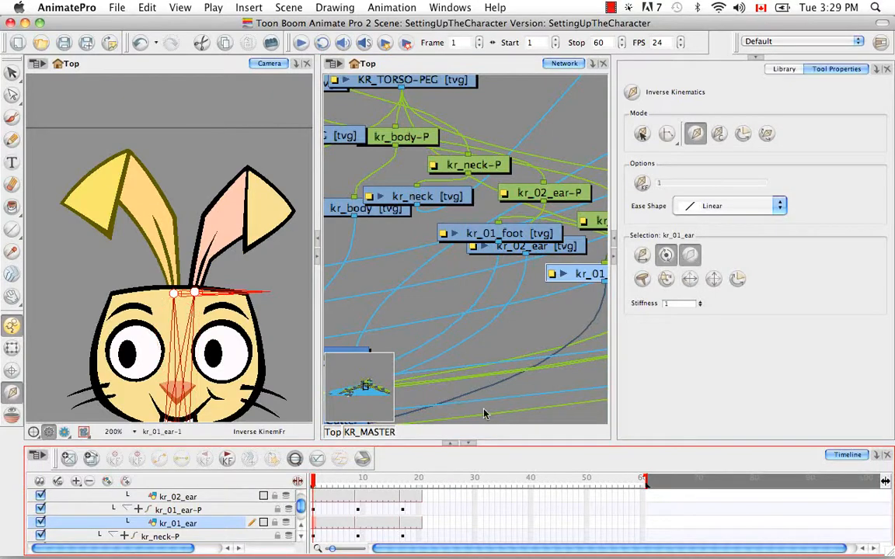
Step up the hierarchy from kr_01_ear to KR_HEAD-PEG and centre the network on that peg
{"action": "key", "text": "b"}
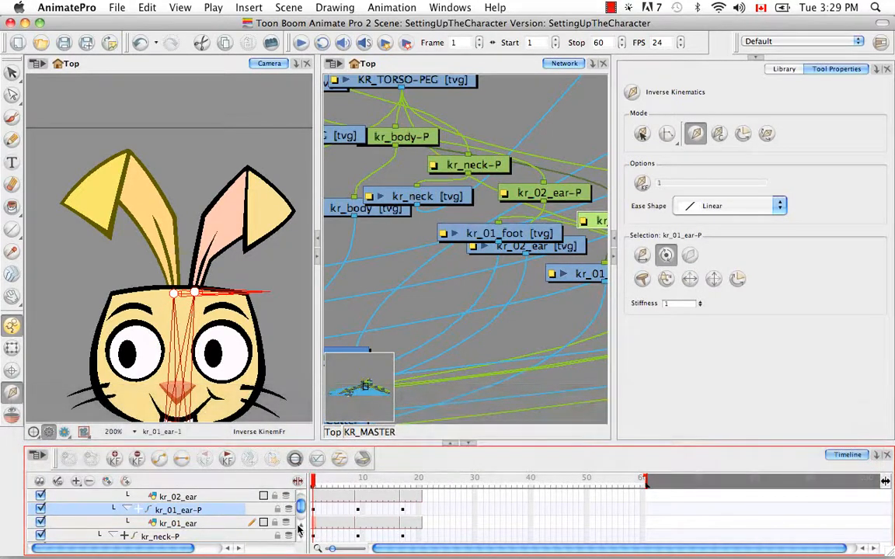
{"action": "key", "text": "b"}
{"action": "left_click", "coordinate": [448, 68]}
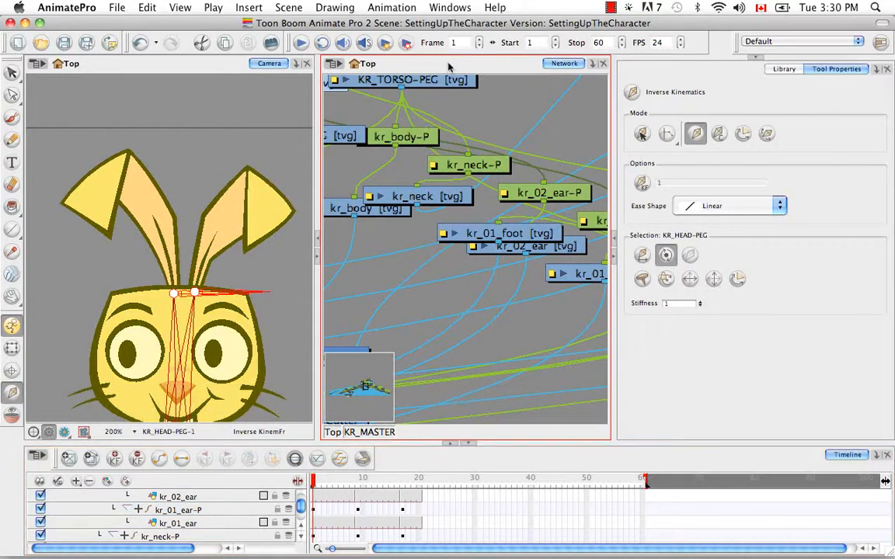
{"action": "key", "text": "o"}
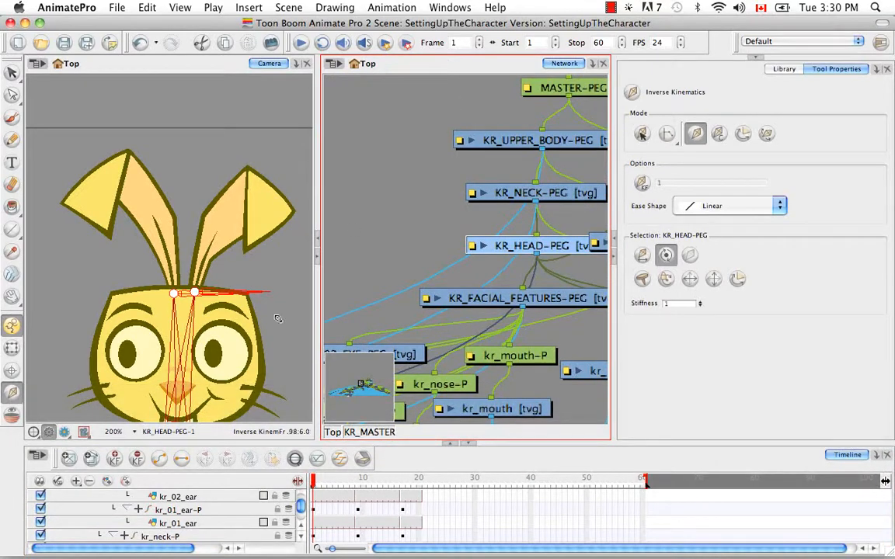
Bring the character's body into view, select KR_NECK-PEG in the network and centre the timeline on it
{"action": "key", "text": "space"}
{"action": "left_click_drag", "start_coordinate": [198, 316], "coordinate": [216, 256]}
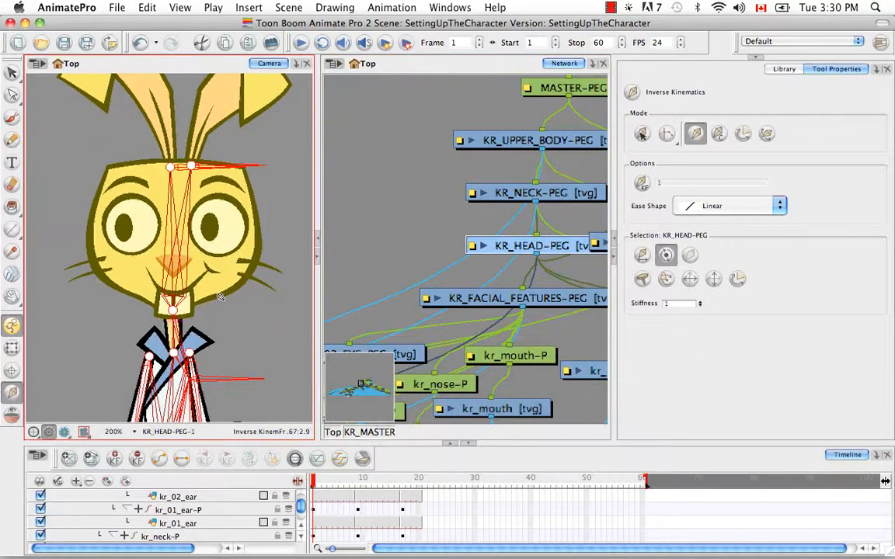
{"action": "key", "text": "space"}
{"action": "left_click_drag", "start_coordinate": [213, 310], "coordinate": [203, 200]}
{"action": "key", "text": "space"}
{"action": "left_click_drag", "start_coordinate": [190, 307], "coordinate": [187, 229]}
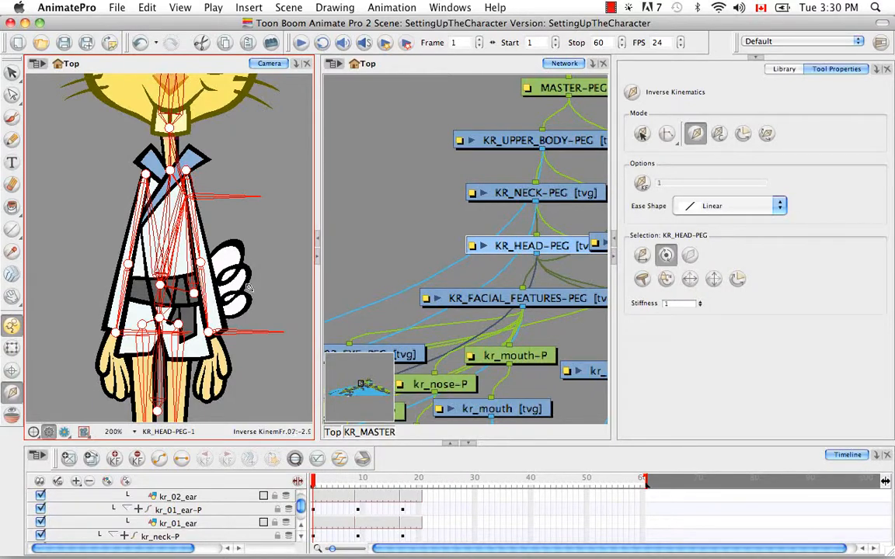
{"action": "left_click", "coordinate": [524, 194]}
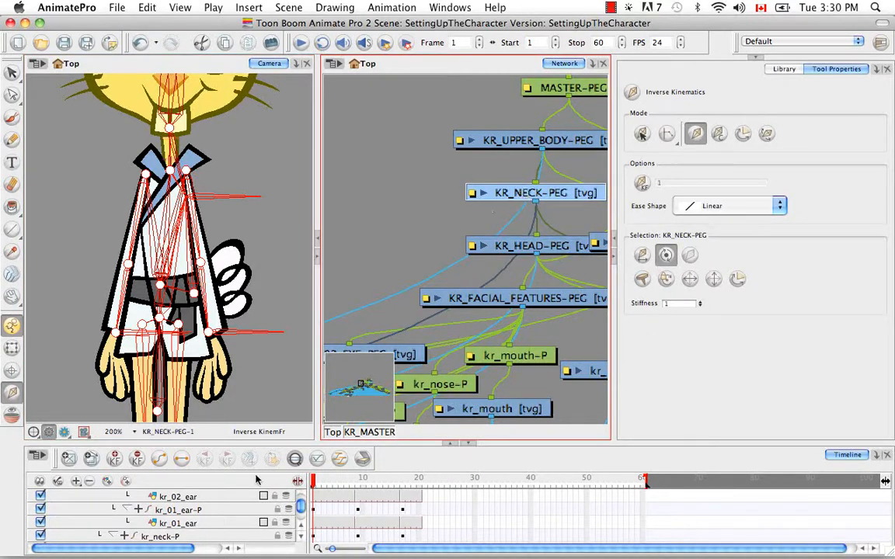
{"action": "left_click", "coordinate": [295, 459]}
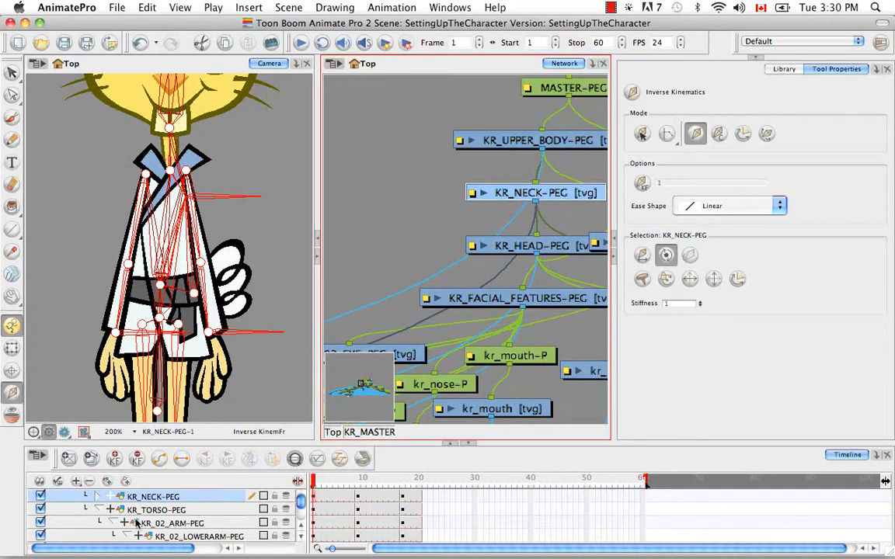
Select the kr_neck drawing on the character with the Transform tool and locate it in the network and timeline
{"action": "left_click", "coordinate": [300, 537]}
{"action": "left_click", "coordinate": [300, 537]}
{"action": "left_click", "coordinate": [300, 536]}
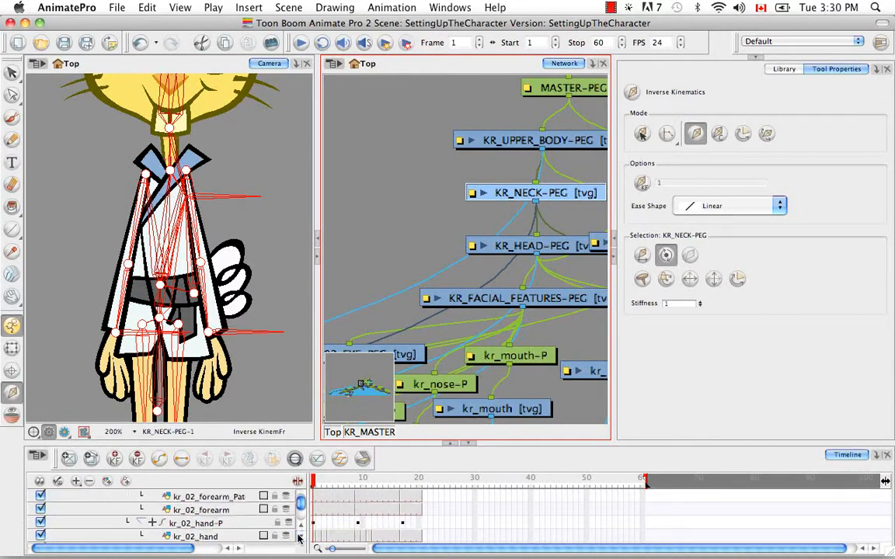
{"action": "left_click", "coordinate": [299, 536]}
{"action": "left_click", "coordinate": [300, 537]}
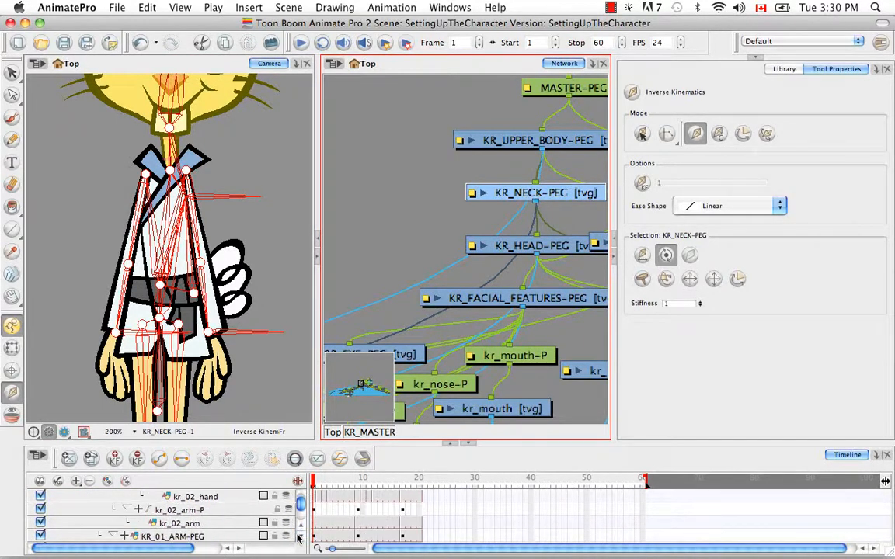
{"action": "left_click", "coordinate": [11, 348]}
{"action": "left_click", "coordinate": [169, 149]}
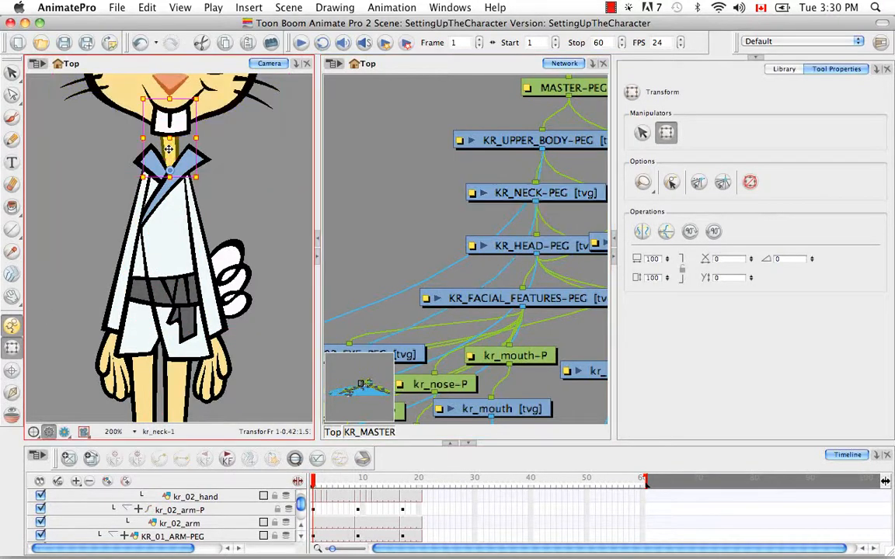
{"action": "left_click", "coordinate": [467, 71]}
{"action": "key", "text": "o"}
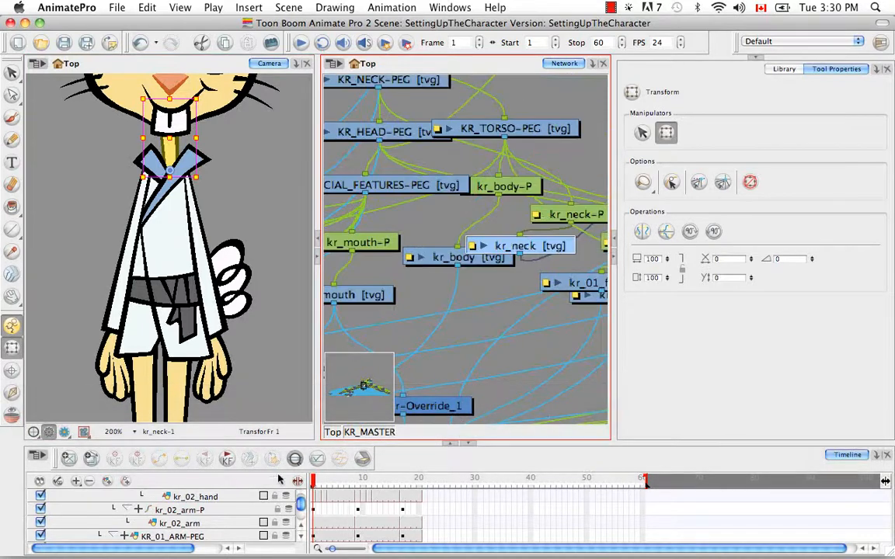
{"action": "scroll", "coordinate": [303, 528], "scroll_direction": "up", "scroll_amount": 2}
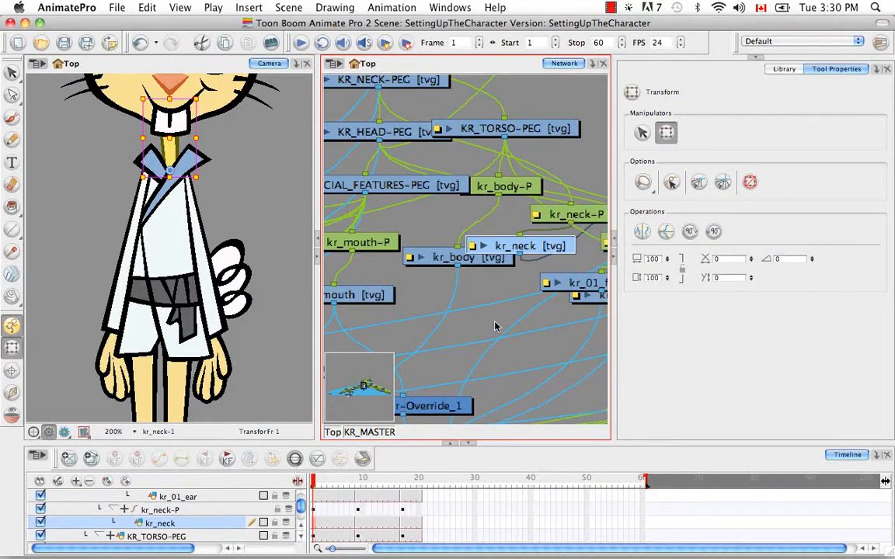
Enable the Inverse Kinematics end-bone option for kr_neck and step up through its parents to KR_NECK-PEG
{"action": "left_click", "coordinate": [12, 392]}
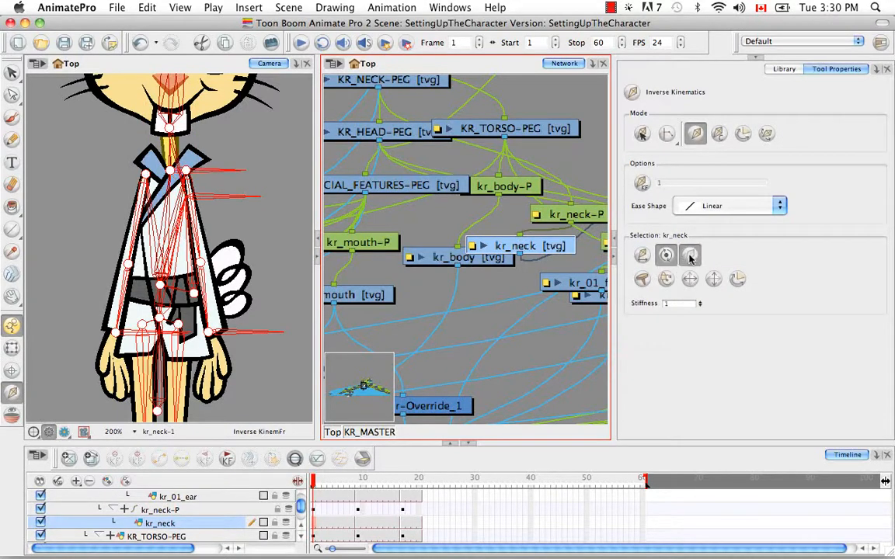
{"action": "key", "text": "b"}
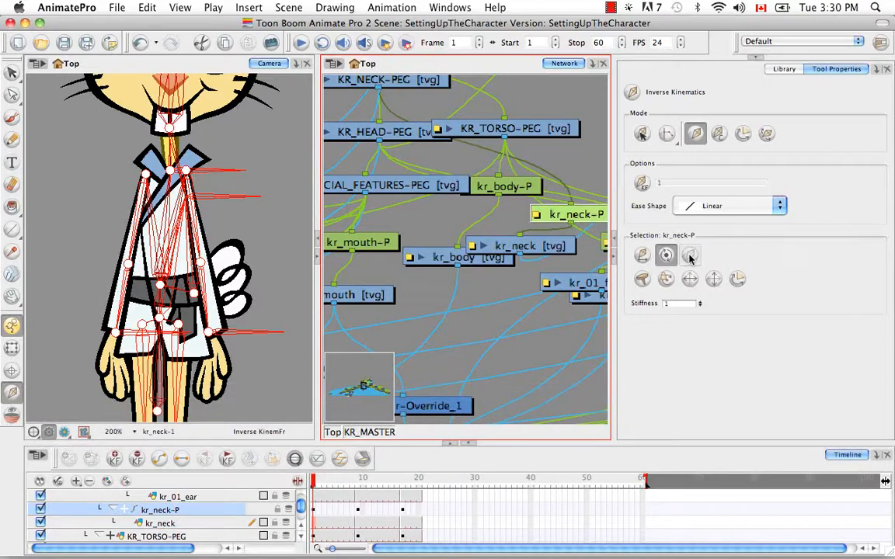
{"action": "key", "text": "b"}
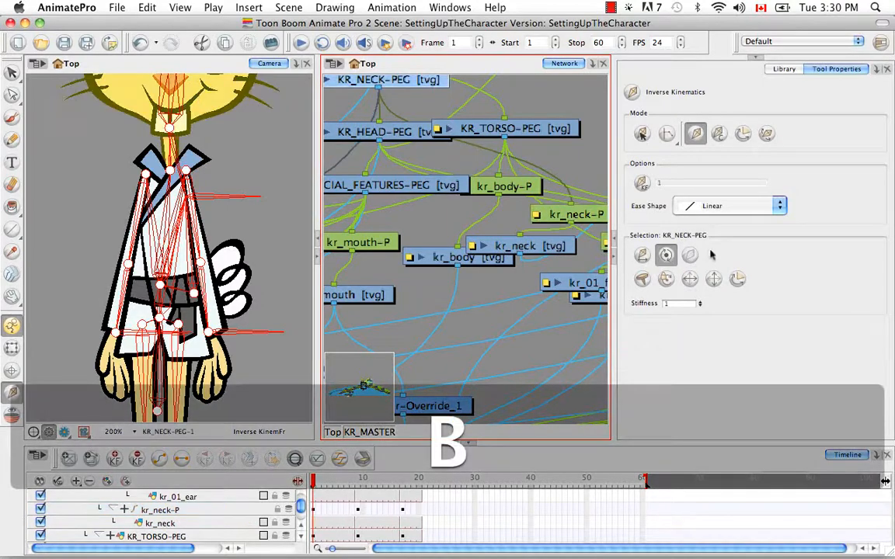
Select the kr_body drawing on the character with the Transform tool and centre the timeline on it
{"action": "key", "text": "space"}
{"action": "left_click_drag", "start_coordinate": [481, 215], "coordinate": [514, 276]}
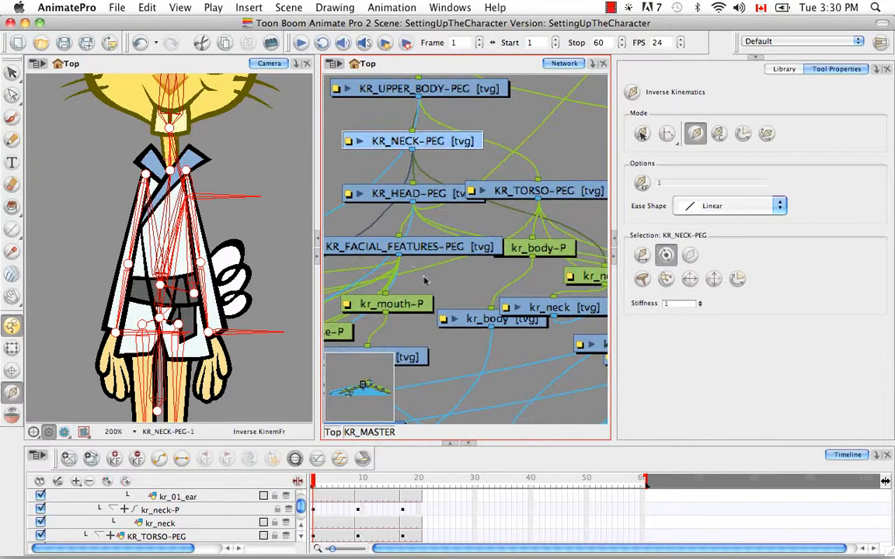
{"action": "key", "text": "space"}
{"action": "left_click_drag", "start_coordinate": [432, 281], "coordinate": [390, 240]}
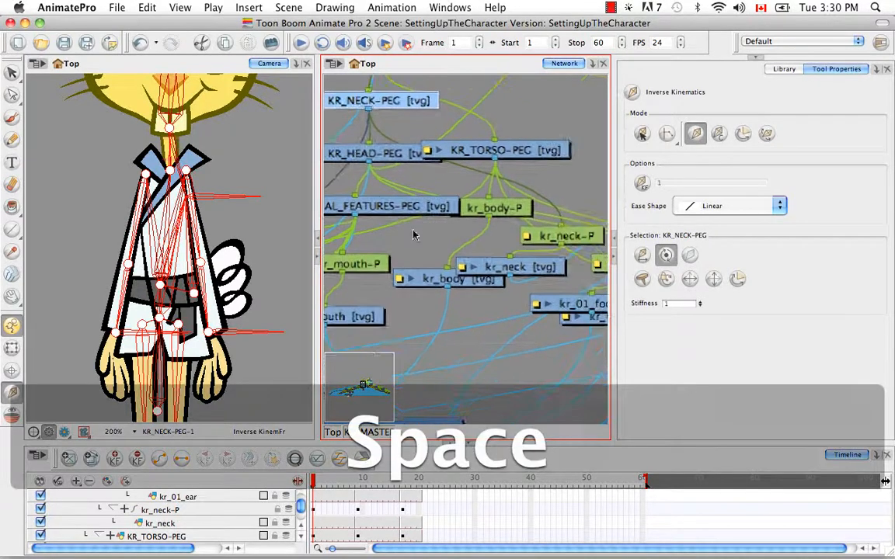
{"action": "left_click", "coordinate": [12, 348]}
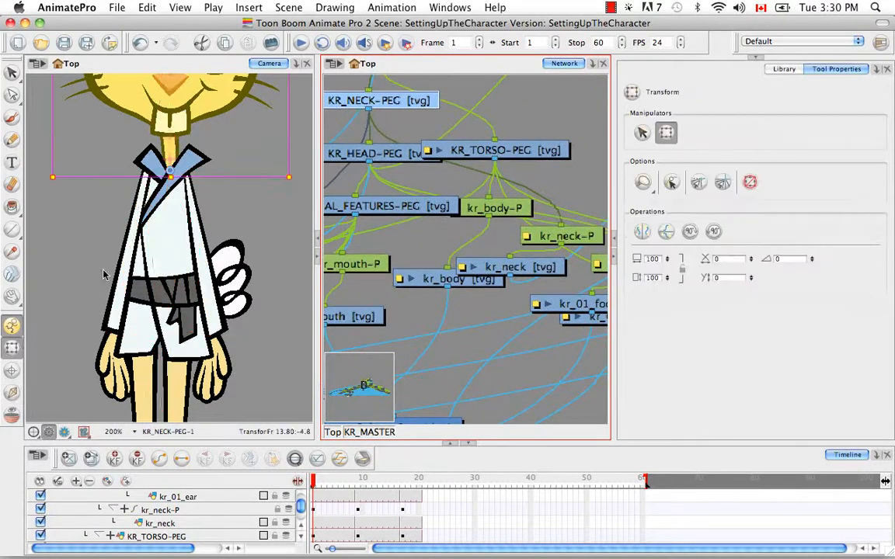
{"action": "left_click", "coordinate": [163, 233]}
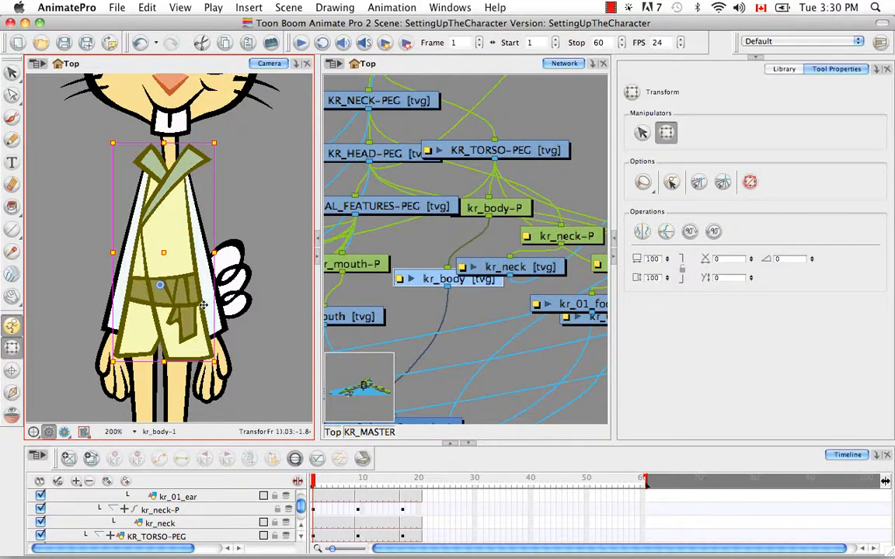
{"action": "left_click", "coordinate": [295, 458]}
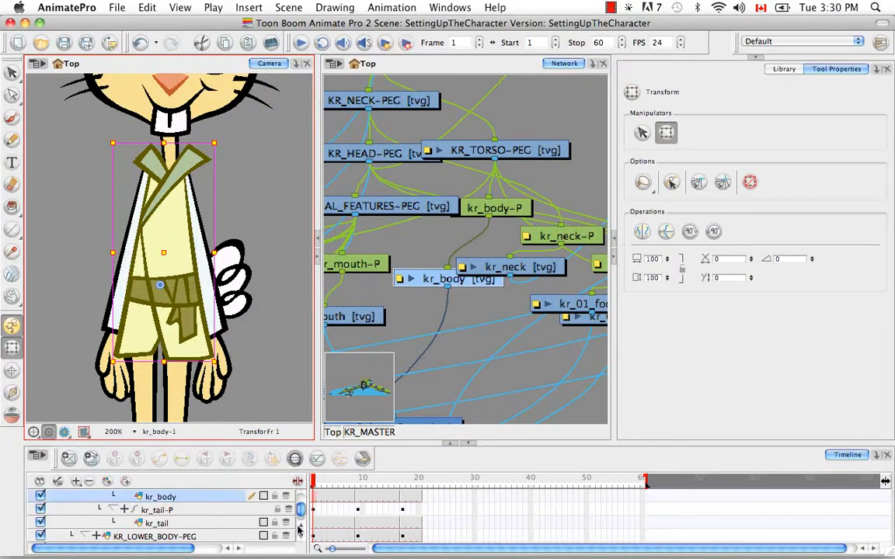
{"action": "scroll", "coordinate": [303, 529], "scroll_direction": "up", "scroll_amount": 1}
{"action": "scroll", "coordinate": [303, 529], "scroll_direction": "up", "scroll_amount": 1}
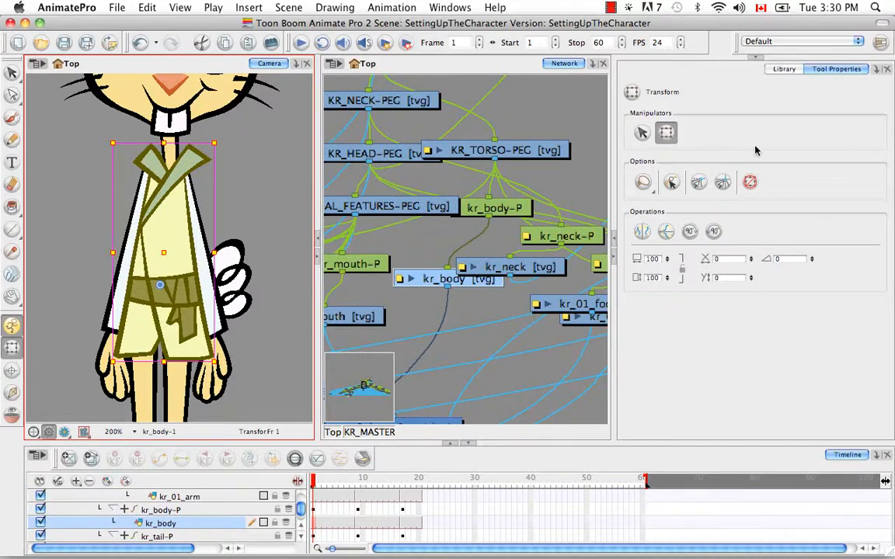
Enable the Inverse Kinematics end-bone option for kr_body, select kr_body-P and step up to its parent KR_TORSO-PEG
{"action": "left_click", "coordinate": [12, 392]}
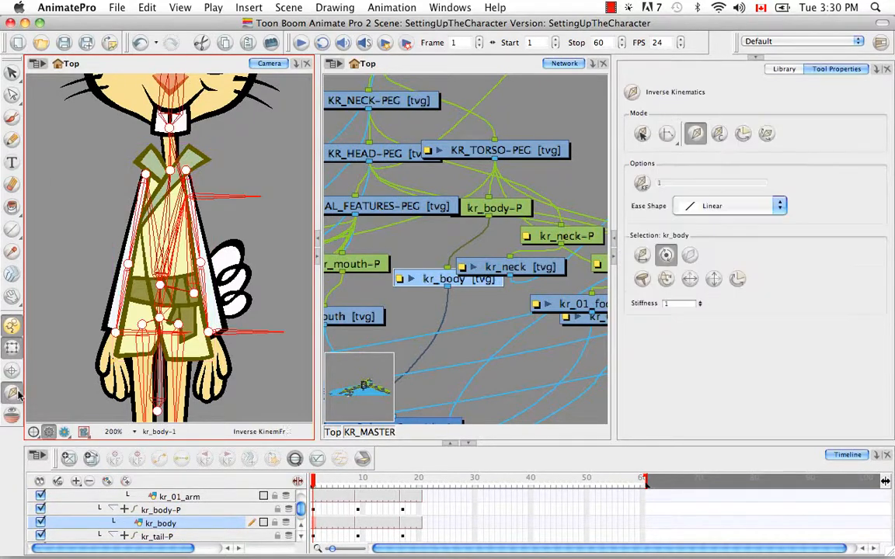
{"action": "left_click", "coordinate": [690, 256]}
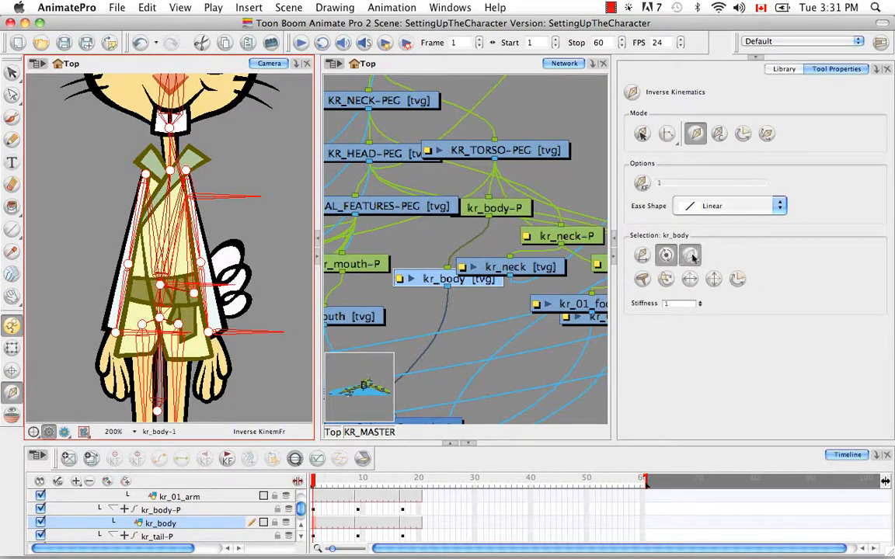
{"action": "left_click", "coordinate": [187, 512]}
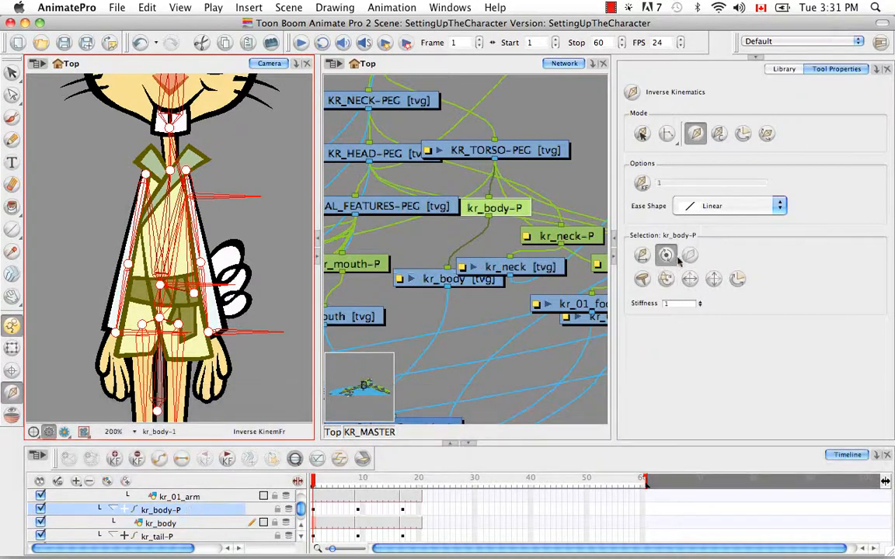
{"action": "key", "text": "b"}
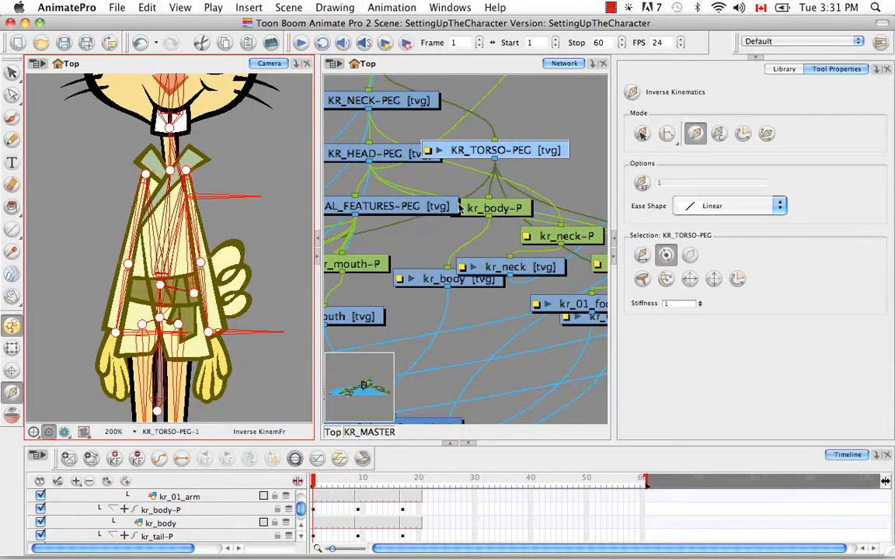
Try the end-bone option on KR_TORSO-PEG and step up to its parent KR_UPPER_BODY-PEG
{"action": "key", "text": "space"}
{"action": "left_click_drag", "start_coordinate": [442, 192], "coordinate": [475, 292]}
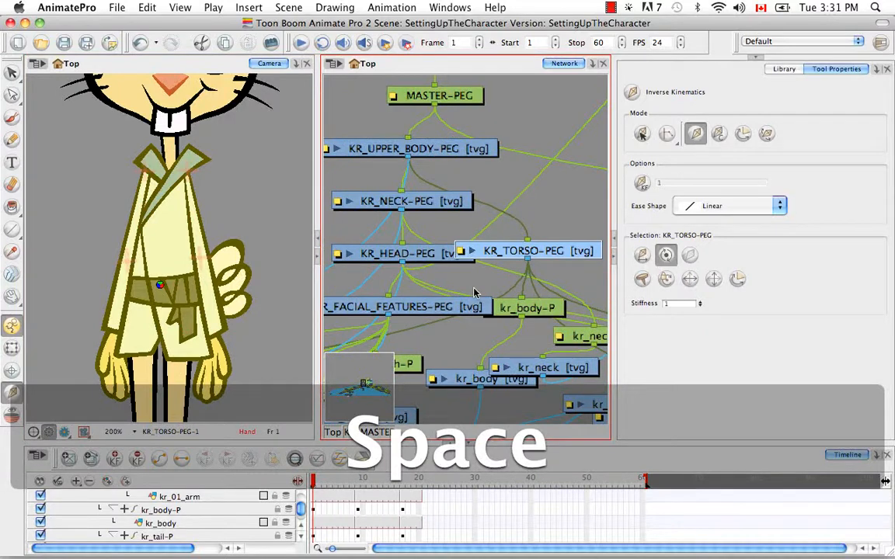
{"action": "left_click_drag", "start_coordinate": [475, 291], "coordinate": [465, 270]}
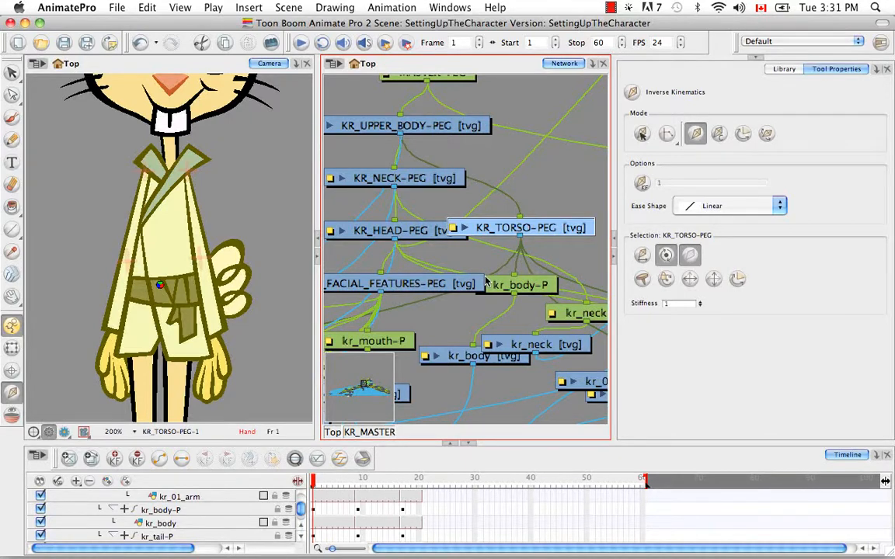
{"action": "key", "text": "b"}
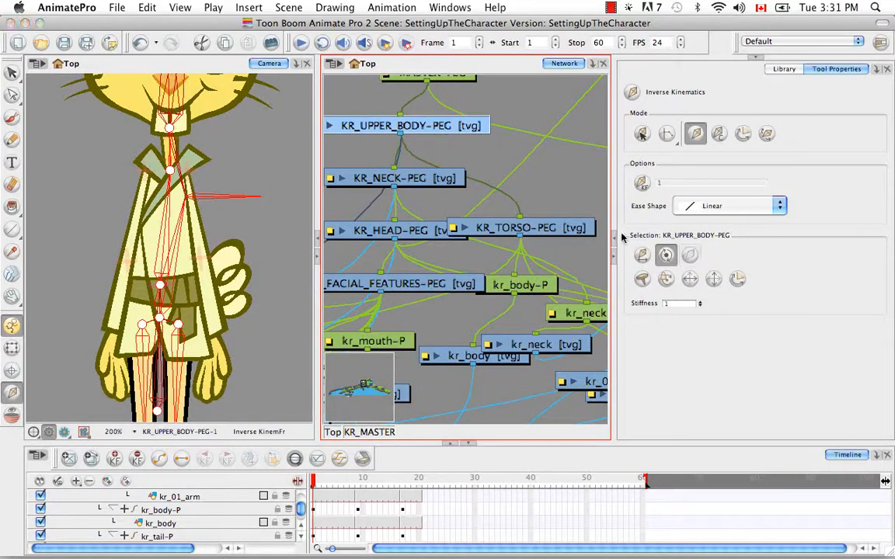
Turn the end-bone option on KR_TORSO-PEG back off and reselect KR_UPPER_BODY-PEG in the network
{"action": "left_click", "coordinate": [509, 228]}
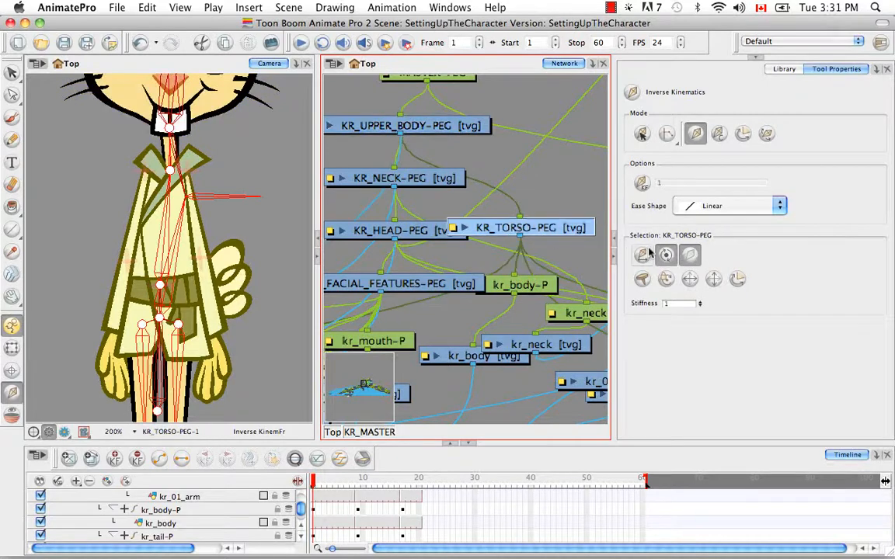
{"action": "left_click", "coordinate": [688, 257]}
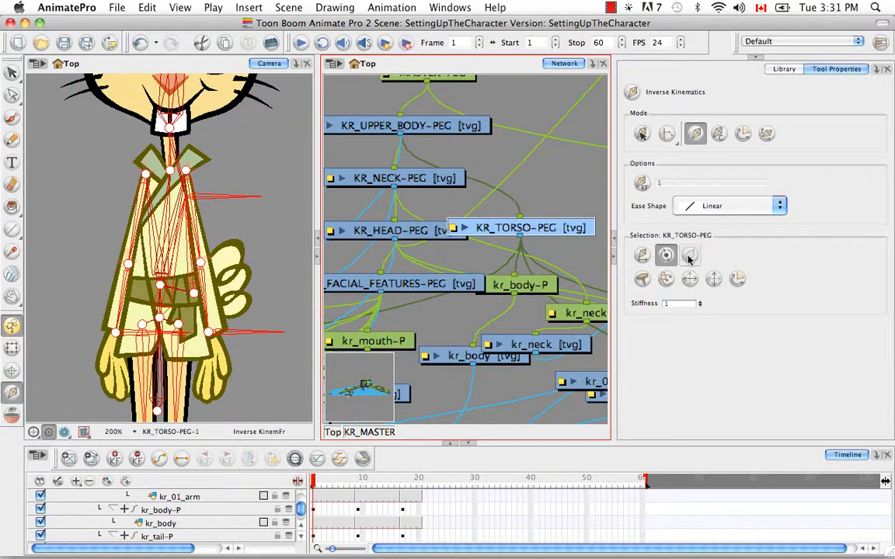
{"action": "left_click", "coordinate": [429, 128]}
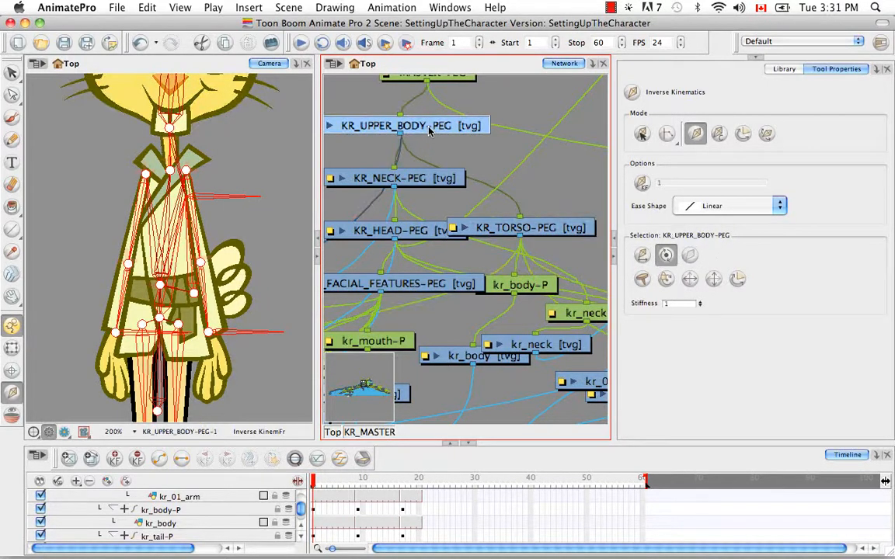
Select the kr_body drawing with the Transform tool and examine the pegs above it in the network
{"action": "key", "text": "space"}
{"action": "left_click_drag", "start_coordinate": [406, 233], "coordinate": [368, 143]}
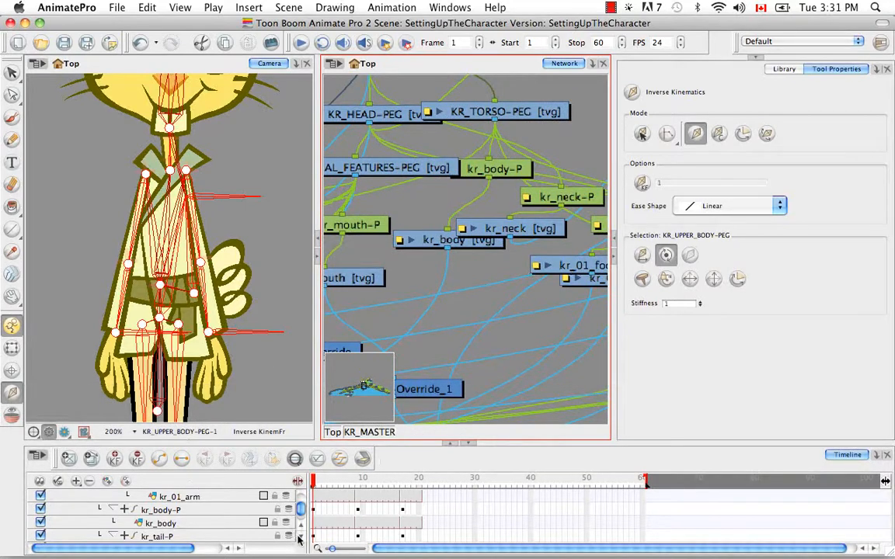
{"action": "left_click", "coordinate": [11, 347]}
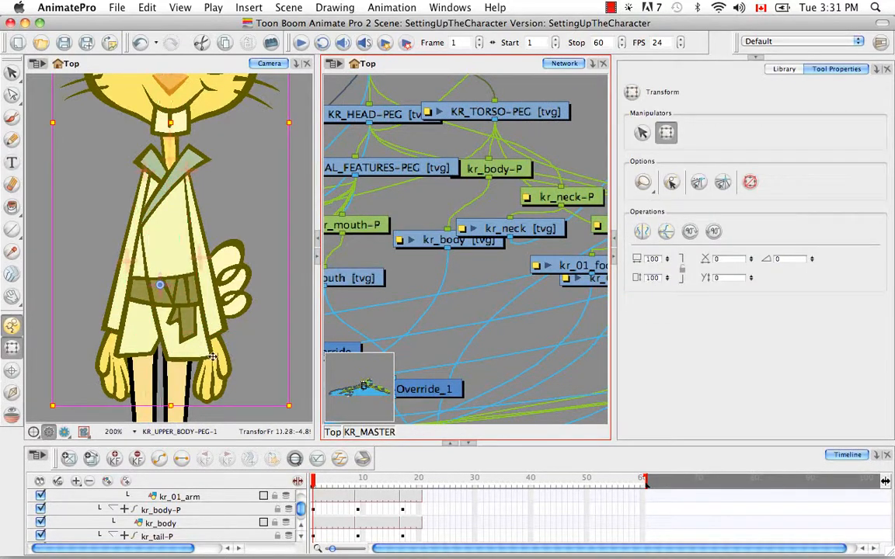
{"action": "left_click", "coordinate": [302, 378]}
{"action": "left_click", "coordinate": [173, 353]}
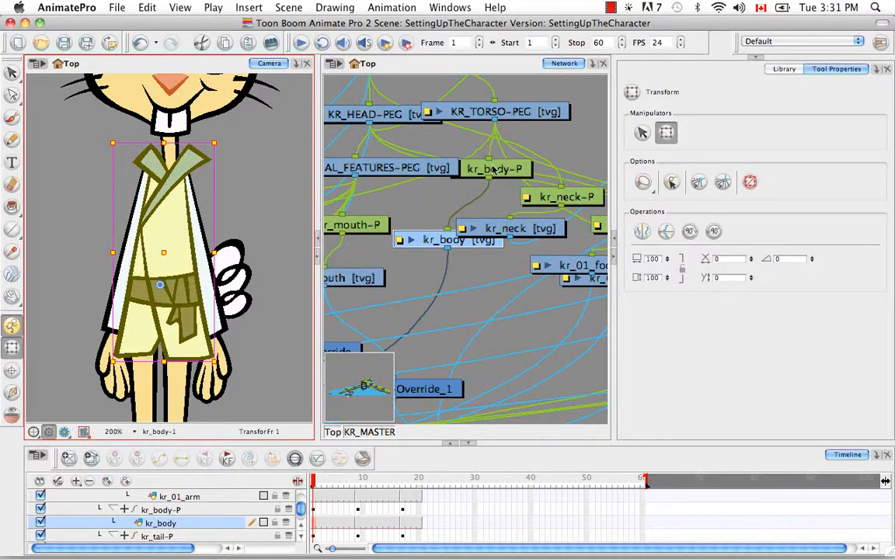
{"action": "key", "text": "space"}
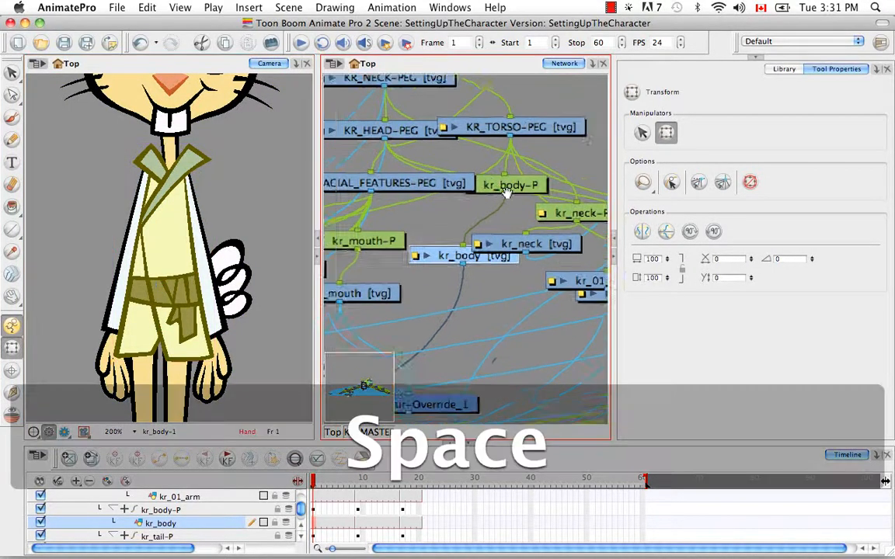
{"action": "left_click_drag", "start_coordinate": [414, 146], "coordinate": [450, 385]}
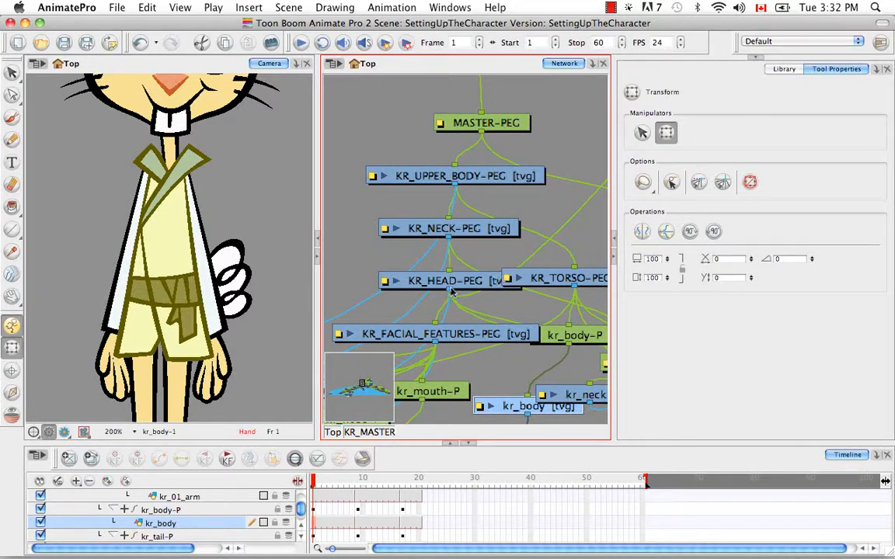
Select KR_LOWER_BODY-PEG in the timeline and centre the network on it, with the character's legs in view
{"action": "scroll", "coordinate": [302, 536], "scroll_direction": "down", "scroll_amount": 3}
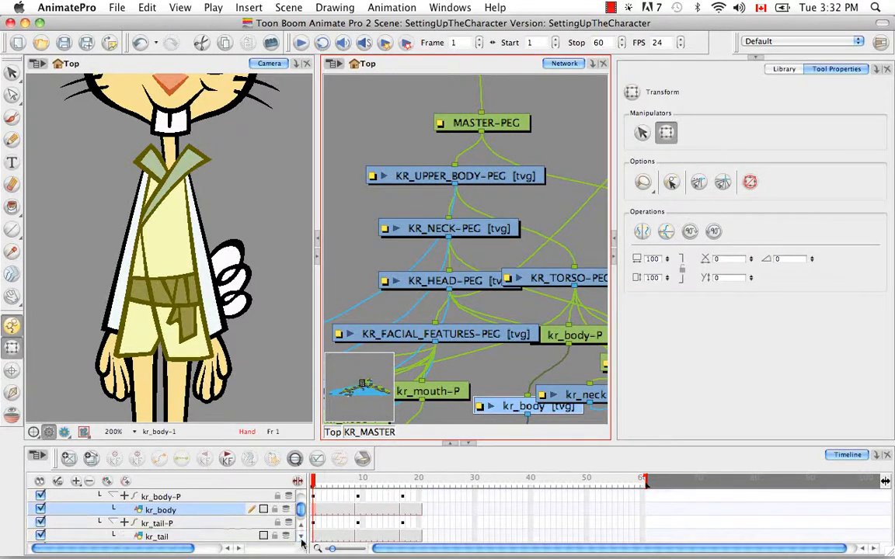
{"action": "scroll", "coordinate": [301, 540], "scroll_direction": "down", "scroll_amount": 2}
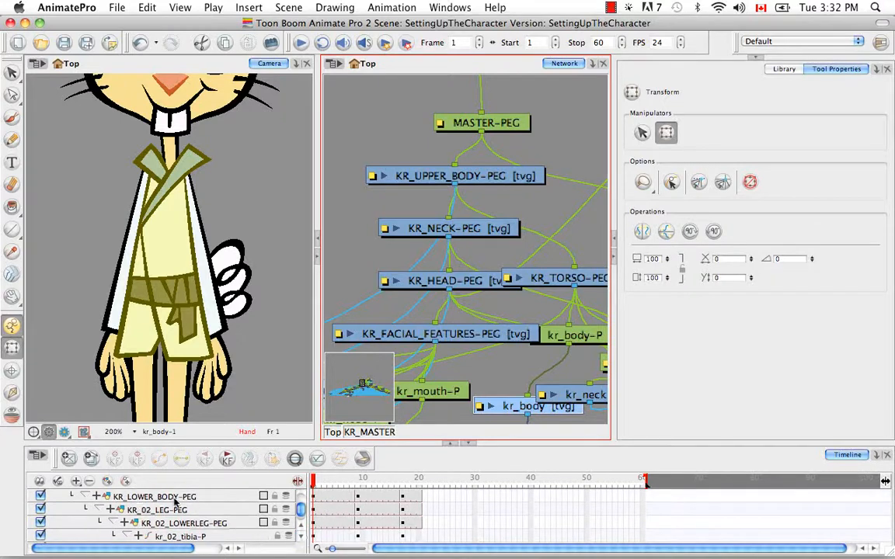
{"action": "left_click", "coordinate": [174, 498]}
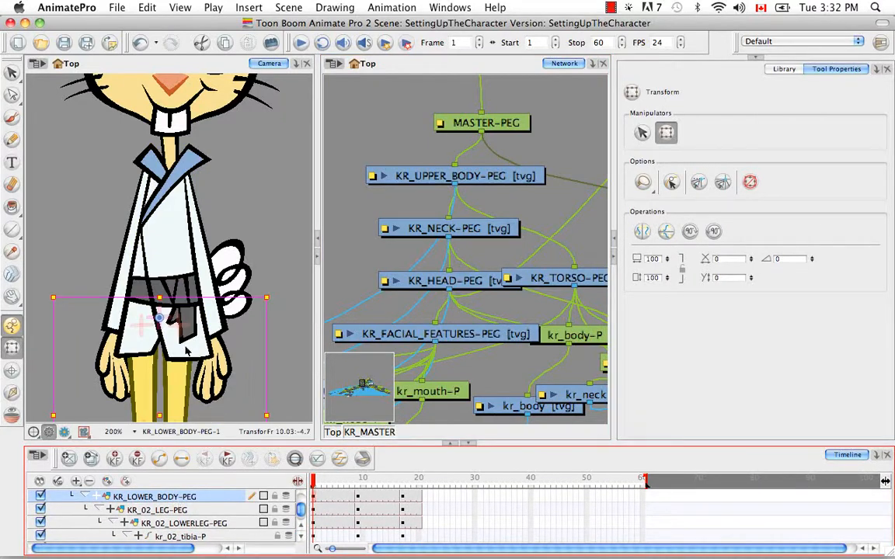
{"action": "key", "text": "space"}
{"action": "left_click_drag", "start_coordinate": [212, 375], "coordinate": [213, 305]}
{"action": "left_click", "coordinate": [480, 66]}
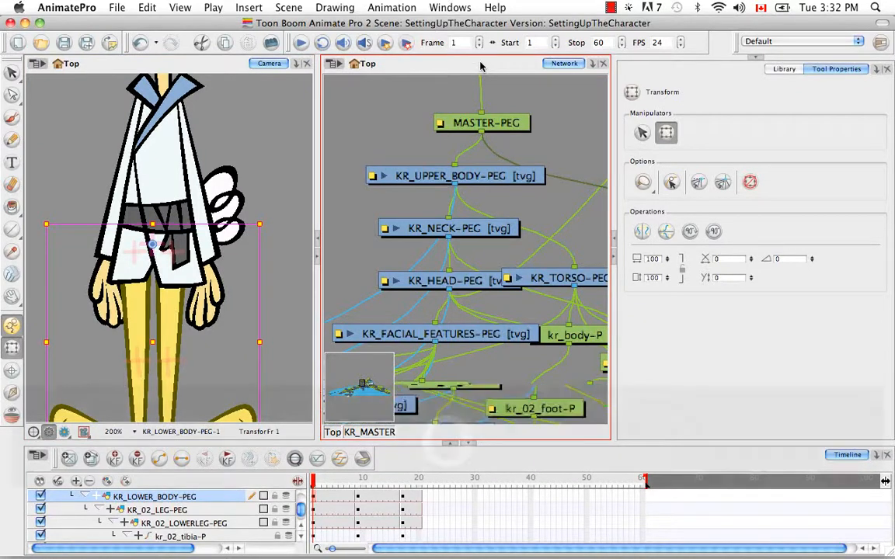
{"action": "key", "text": "o"}
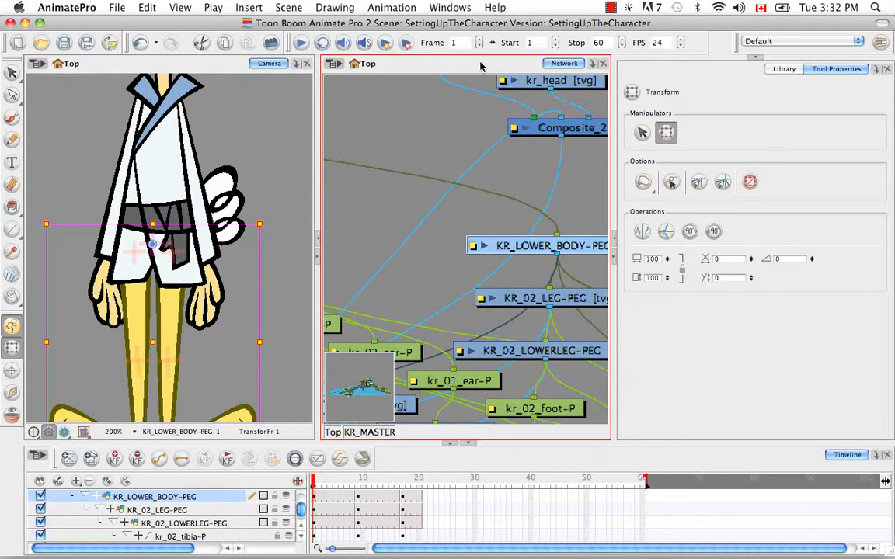
Check the Inverse Kinematics options of KR_LOWER_BODY-PEG and its parent MASTER-PEG, centring the network on MASTER-PEG
{"action": "left_click", "coordinate": [20, 394]}
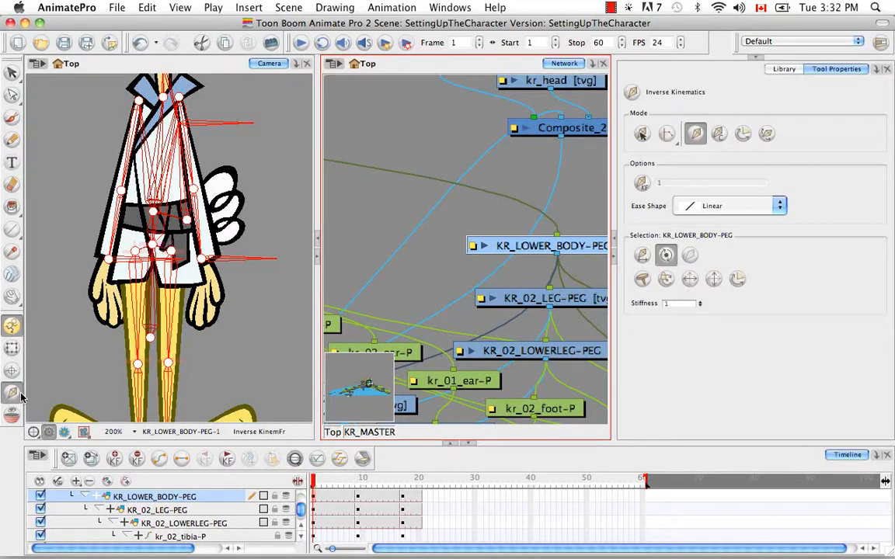
{"action": "key", "text": "b"}
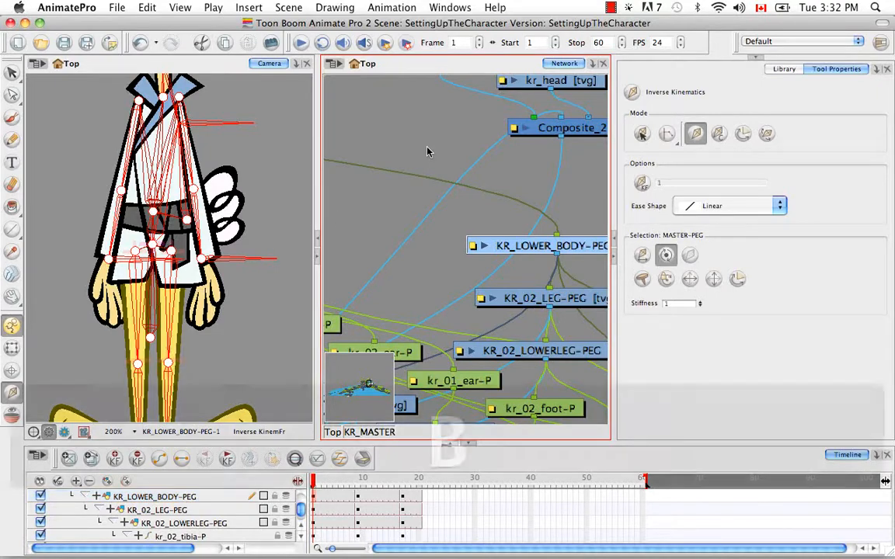
{"action": "key", "text": "o"}
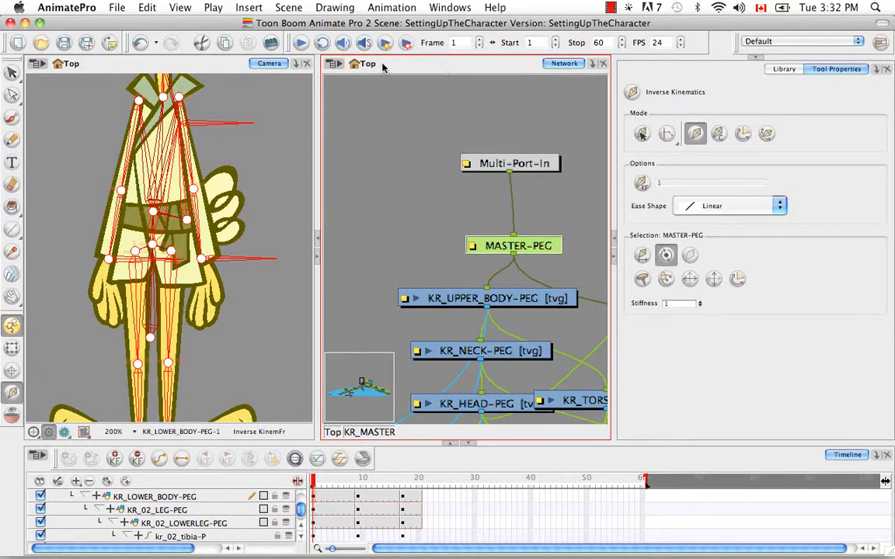
Select the kr_tail drawing with the Transform tool, locate it in the network and enable its Inverse Kinematics end-bone option
{"action": "left_click", "coordinate": [12, 347]}
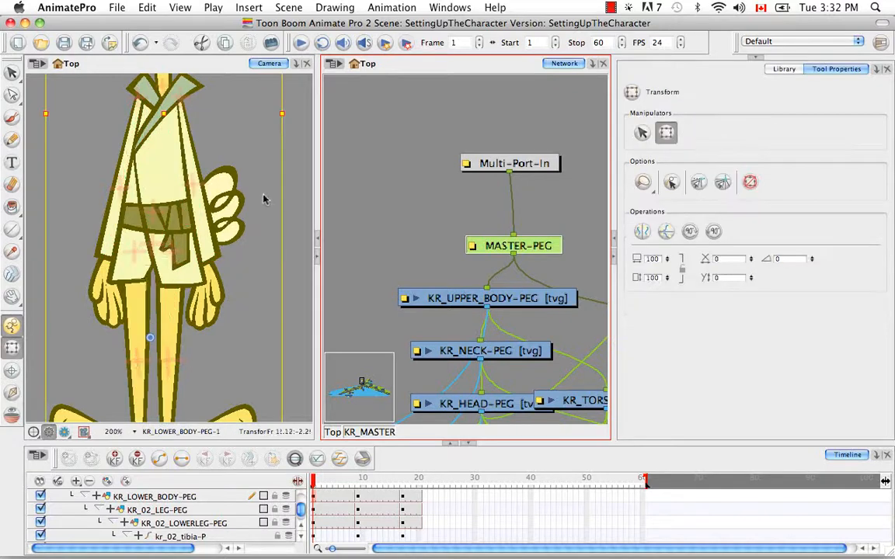
{"action": "left_click", "coordinate": [222, 189]}
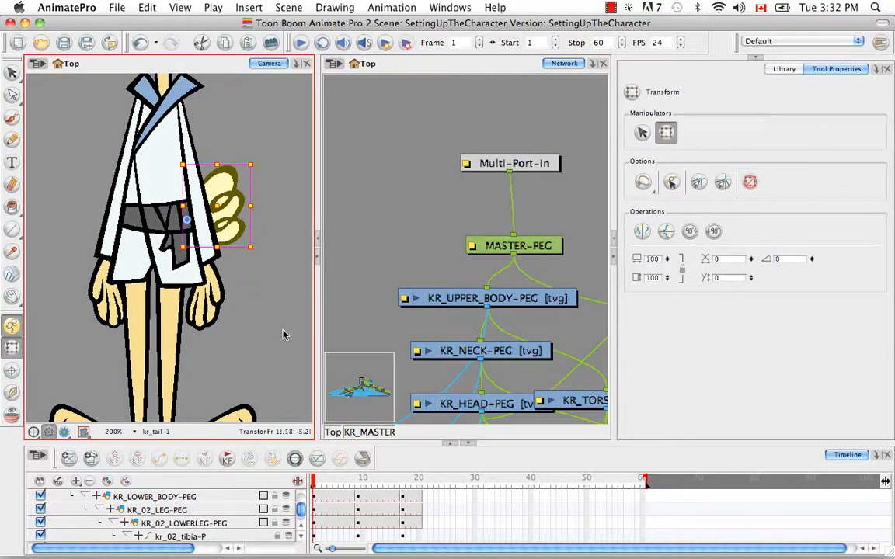
{"action": "left_click", "coordinate": [477, 70]}
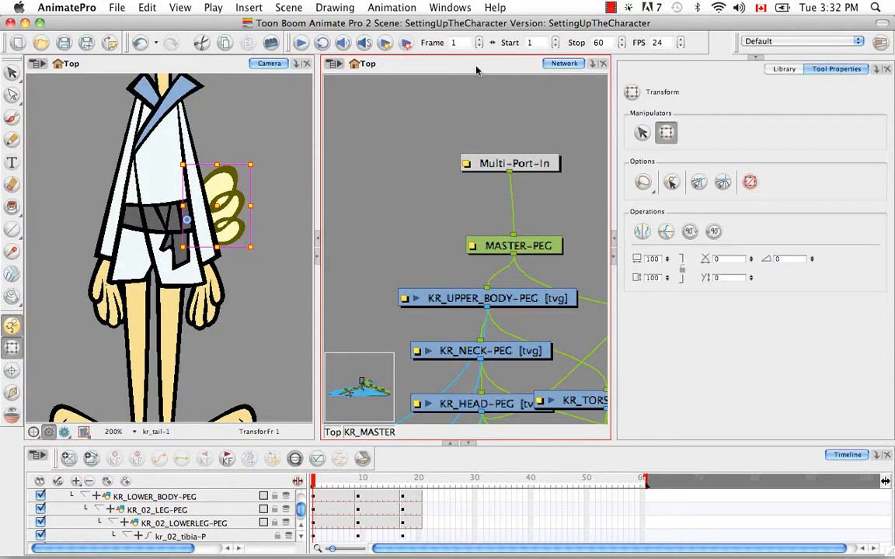
{"action": "key", "text": "o"}
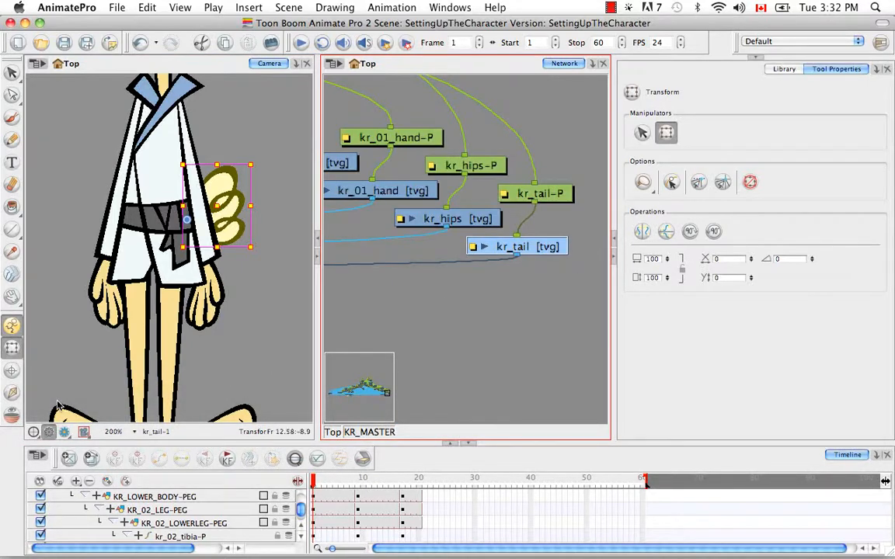
{"action": "left_click", "coordinate": [13, 392]}
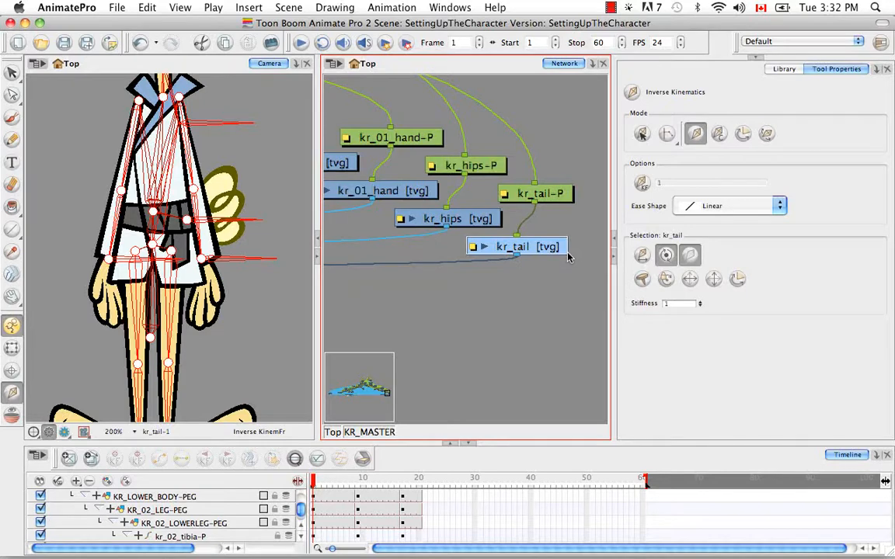
Enable the end-bone option for the kr_hips drawing and for its parent peg kr_hips-P
{"action": "left_click", "coordinate": [462, 222]}
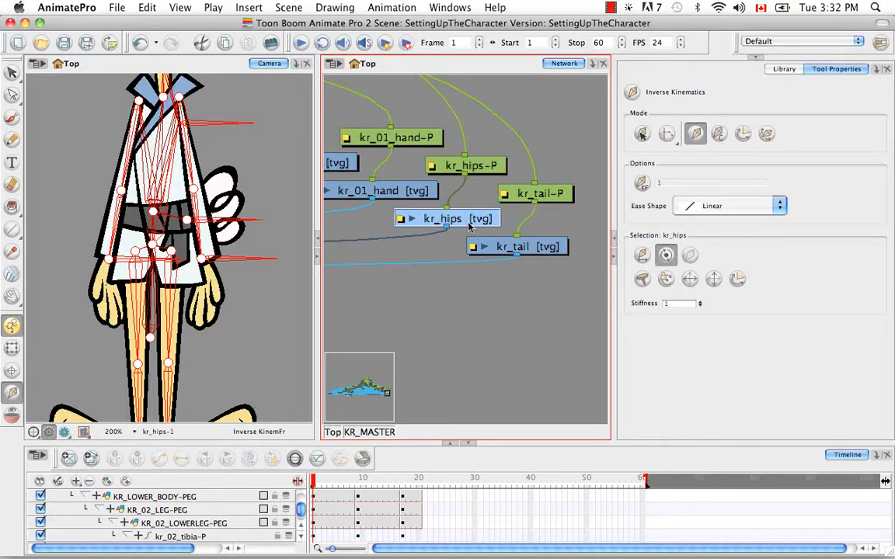
{"action": "left_click", "coordinate": [690, 256]}
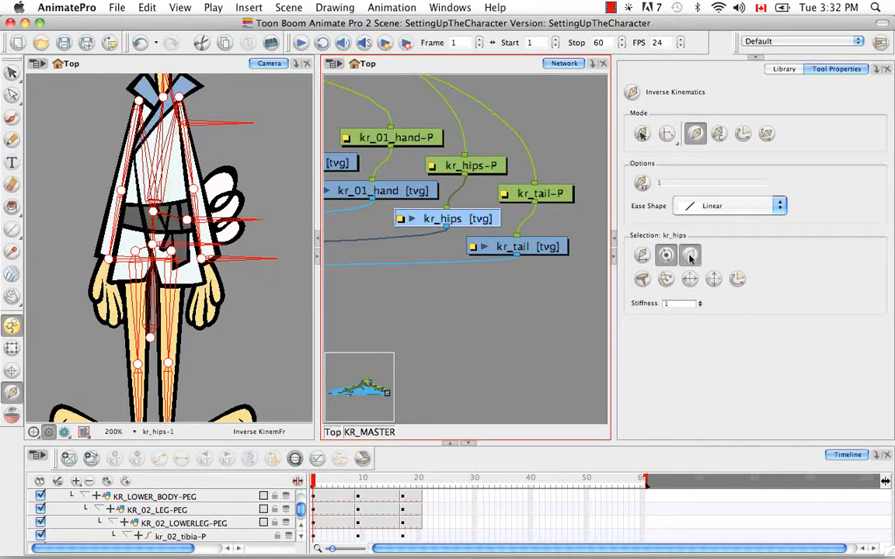
{"action": "key", "text": "b"}
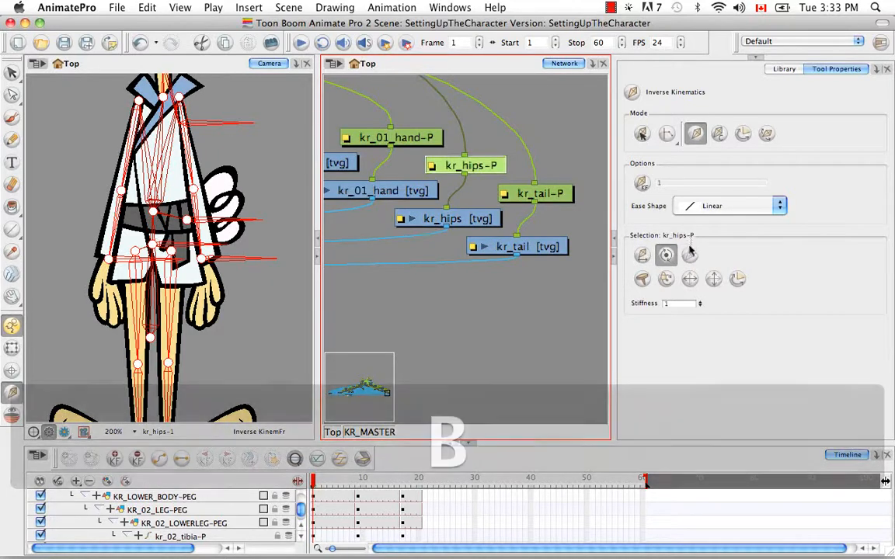
{"action": "left_click", "coordinate": [690, 255]}
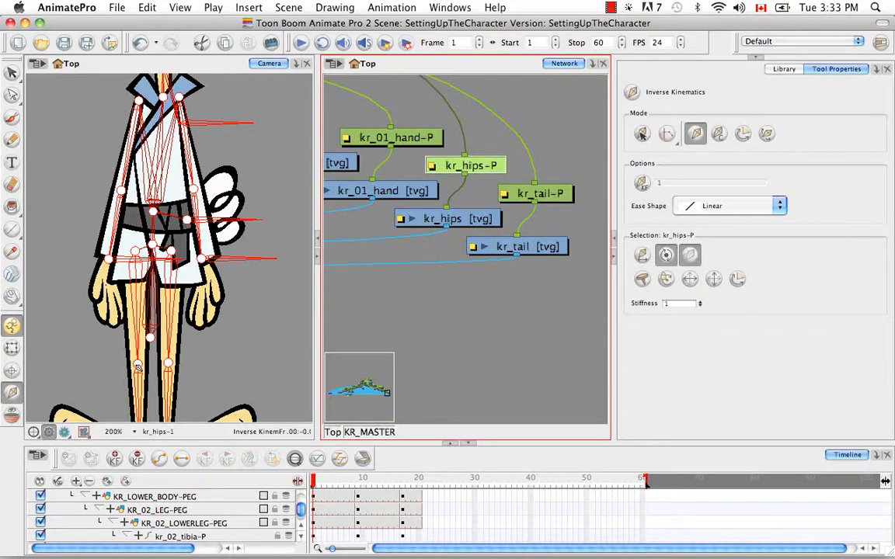
Bring the whole rabbit into view in the Camera view to examine its complete bone chain
{"action": "key", "text": "space"}
{"action": "left_click_drag", "start_coordinate": [185, 197], "coordinate": [186, 273]}
{"action": "key", "text": "space"}
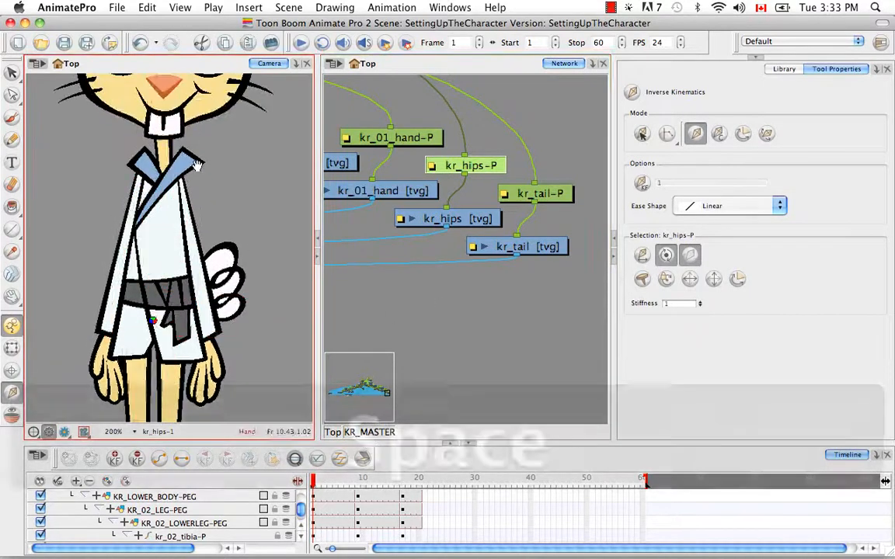
{"action": "left_click_drag", "start_coordinate": [198, 164], "coordinate": [192, 348]}
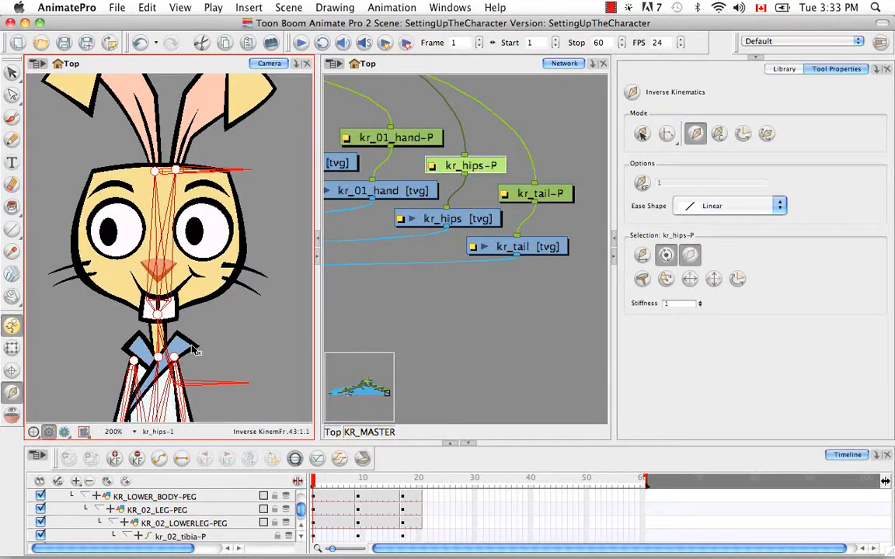
{"action": "key", "text": "super+minus"}
{"action": "key", "text": "super+minus"}
{"action": "key", "text": "super+minus"}
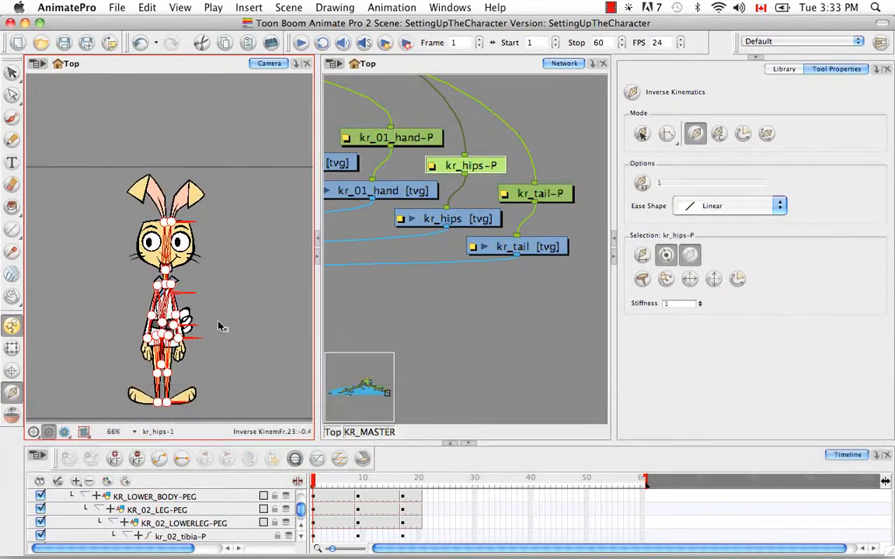
Expand all of the KR_LOWER_BODY-PEG layer's hierarchy in the Timeline
{"action": "key", "text": "space"}
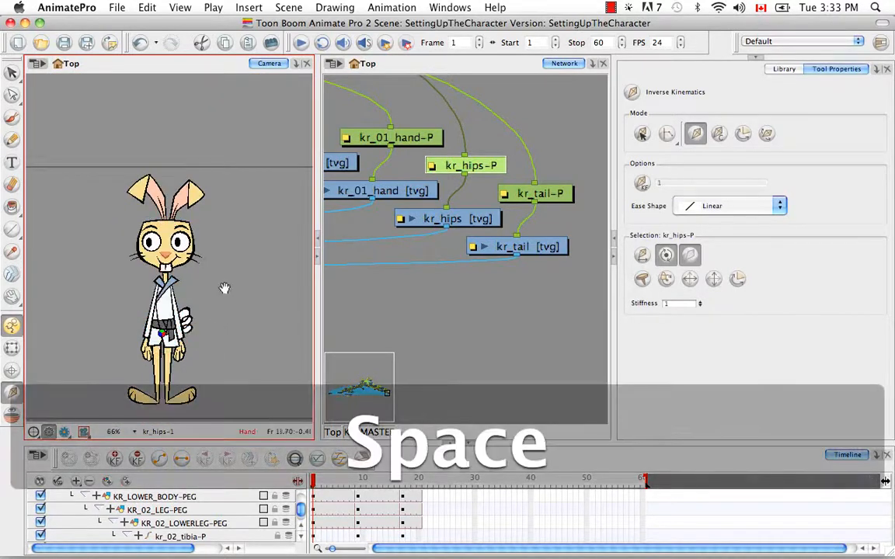
{"action": "left_click_drag", "start_coordinate": [225, 295], "coordinate": [230, 249]}
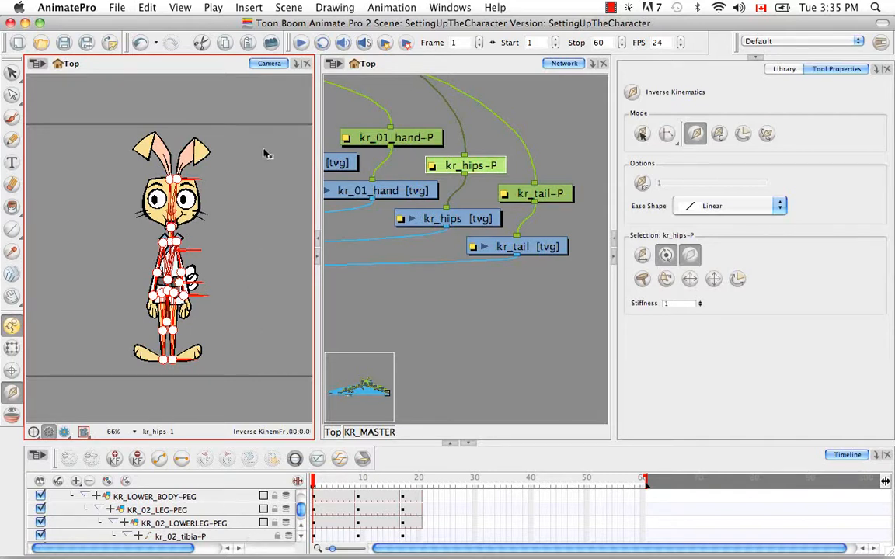
{"action": "left_click", "coordinate": [235, 497]}
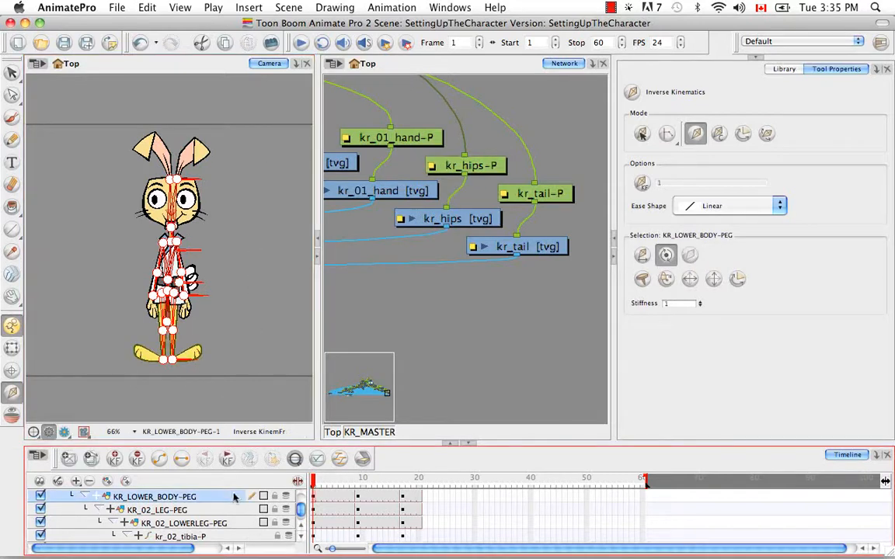
{"action": "right_click", "coordinate": [235, 497]}
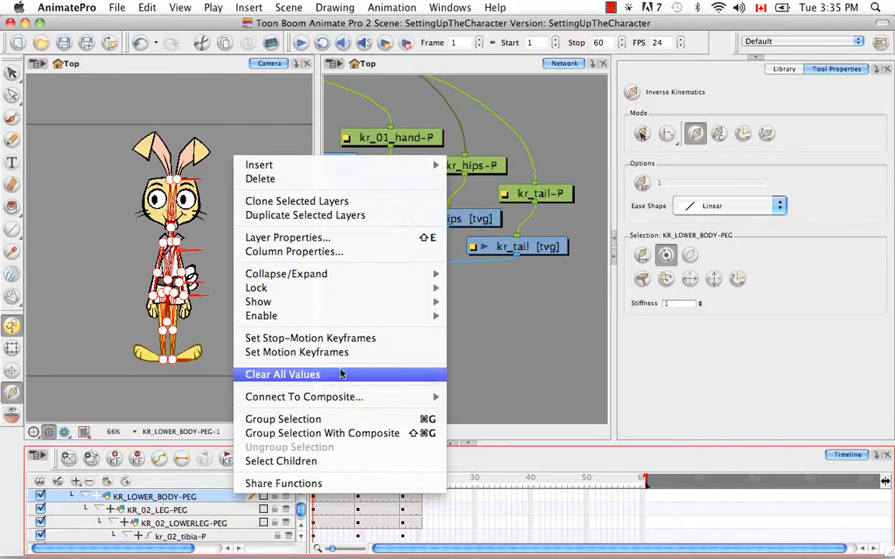
{"action": "mouse_move", "coordinate": [344, 305]}
{"action": "mouse_move", "coordinate": [354, 273]}
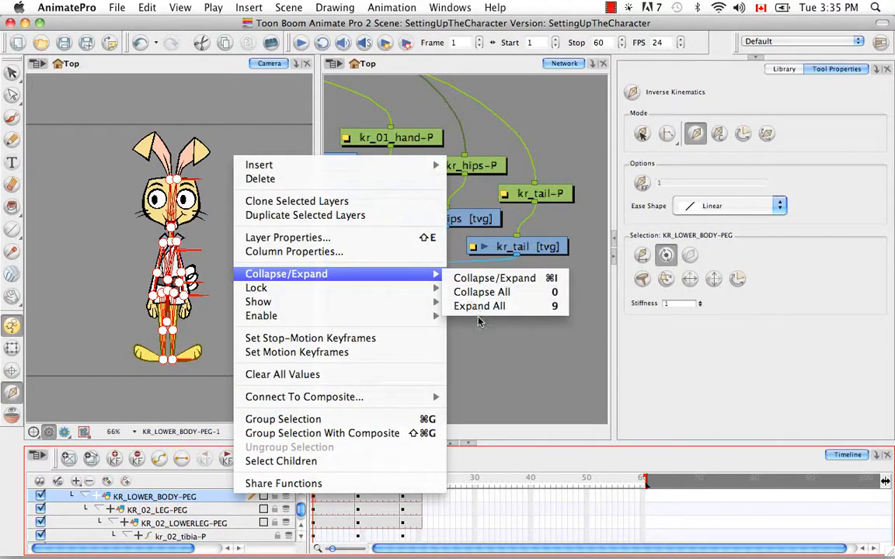
{"action": "left_click", "coordinate": [482, 307]}
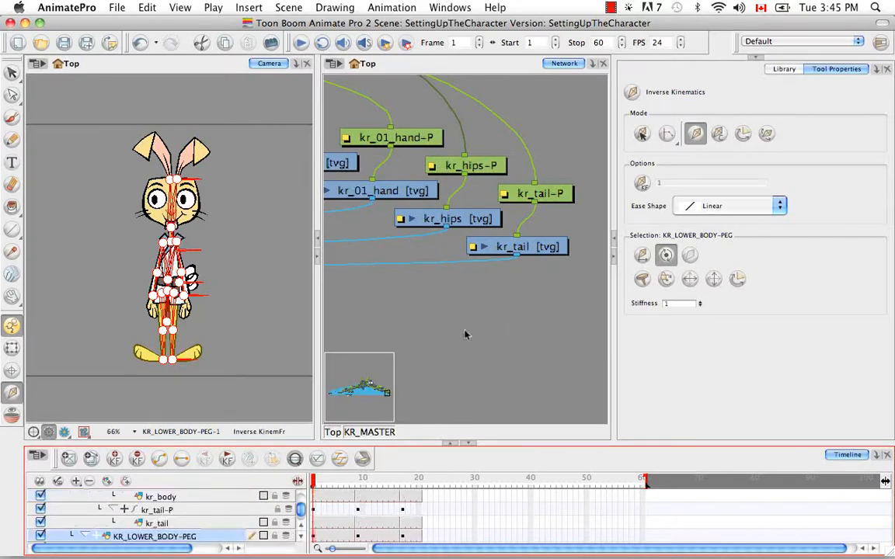
Enlarge the Timeline to review the expanded layer hierarchy, and restore the previous workspace layout
{"action": "left_click", "coordinate": [452, 444]}
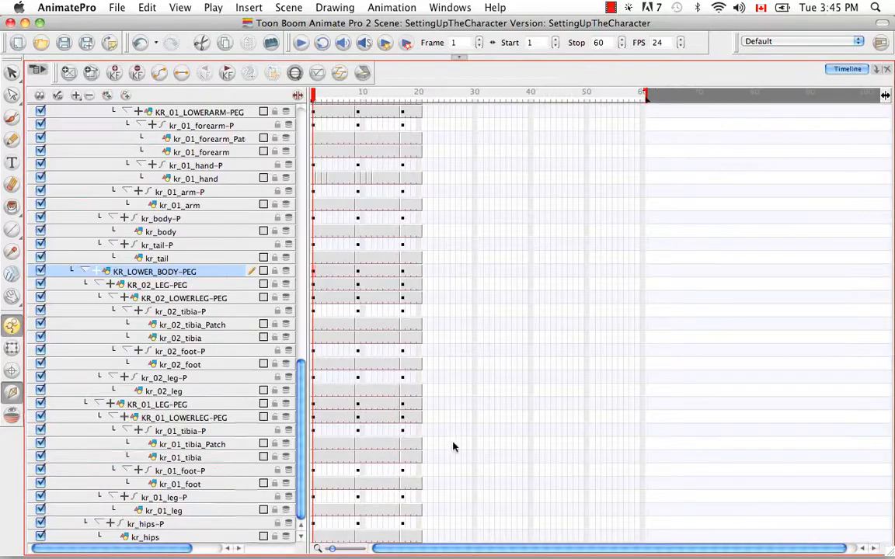
{"action": "left_click_drag", "start_coordinate": [304, 392], "coordinate": [305, 440]}
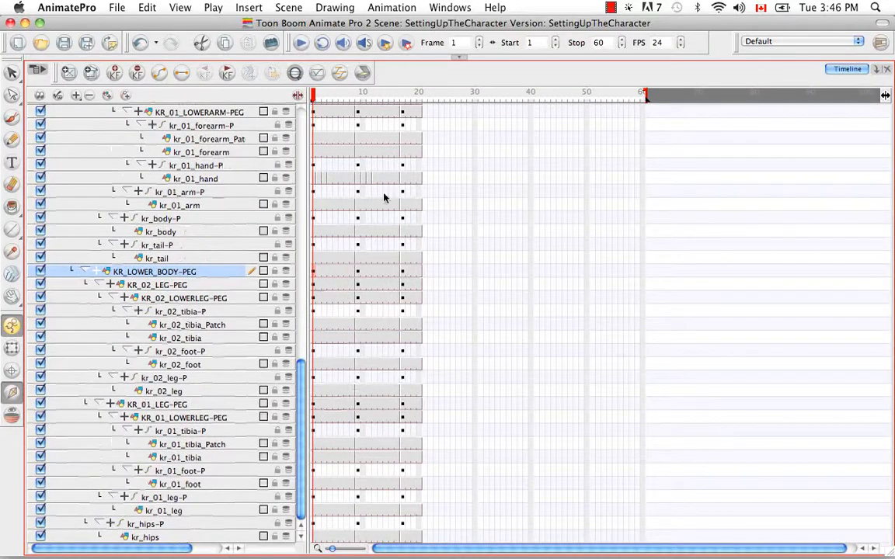
{"action": "left_click", "coordinate": [458, 58]}
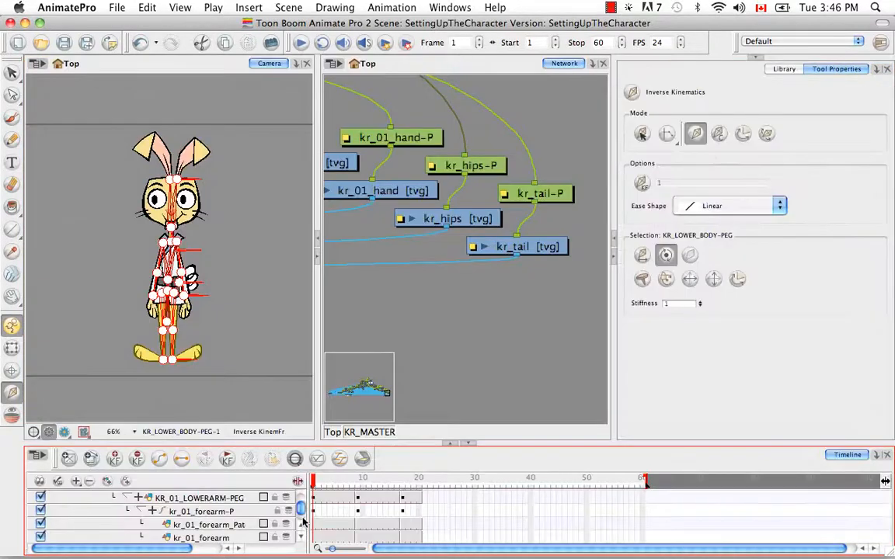
Check the Inverse Kinematics options of MASTER-PEG, KR_UPPER_BODY-PEG and KR_NECK-PEG by selecting each in the Timeline
{"action": "left_click_drag", "start_coordinate": [303, 513], "coordinate": [300, 490]}
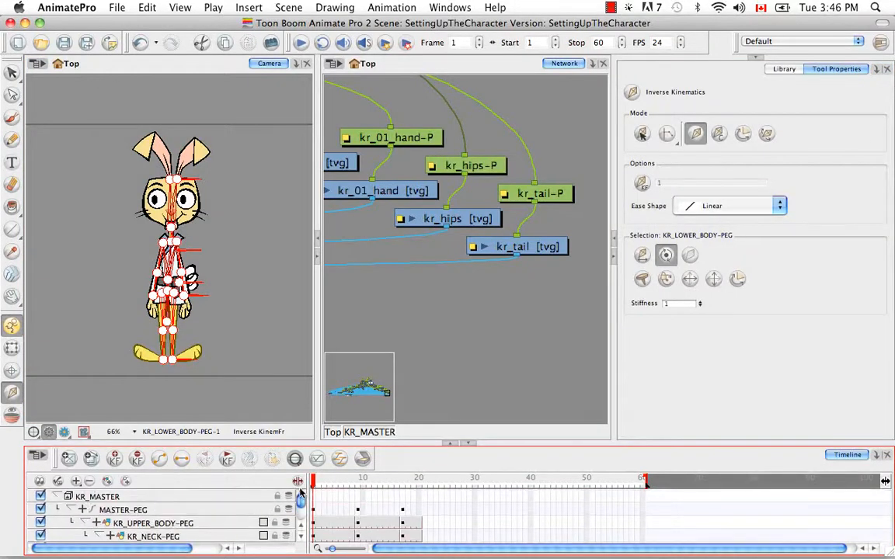
{"action": "left_click", "coordinate": [126, 509]}
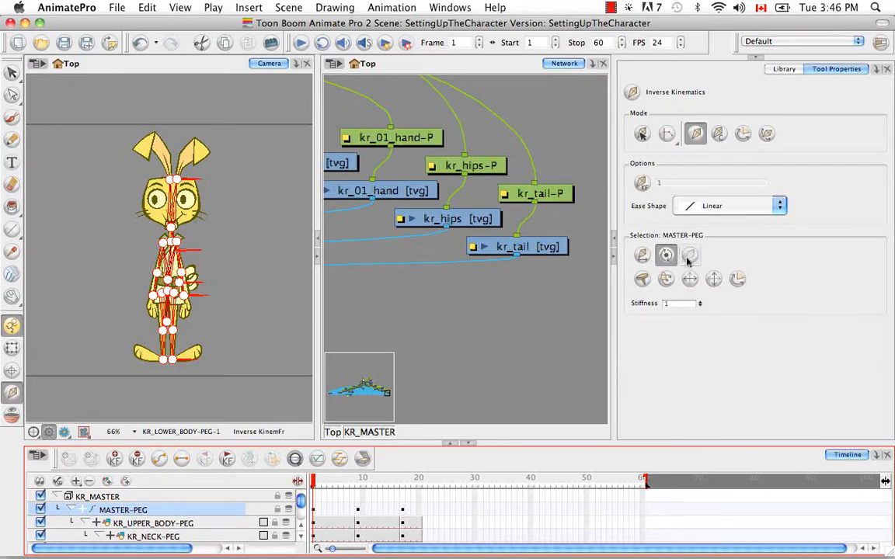
{"action": "left_click", "coordinate": [166, 525]}
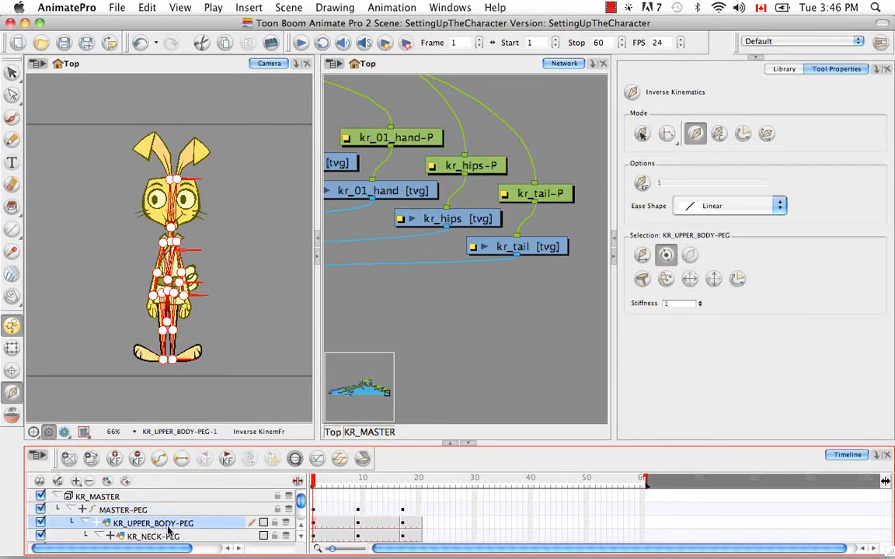
{"action": "left_click", "coordinate": [171, 534]}
{"action": "left_click", "coordinate": [301, 536]}
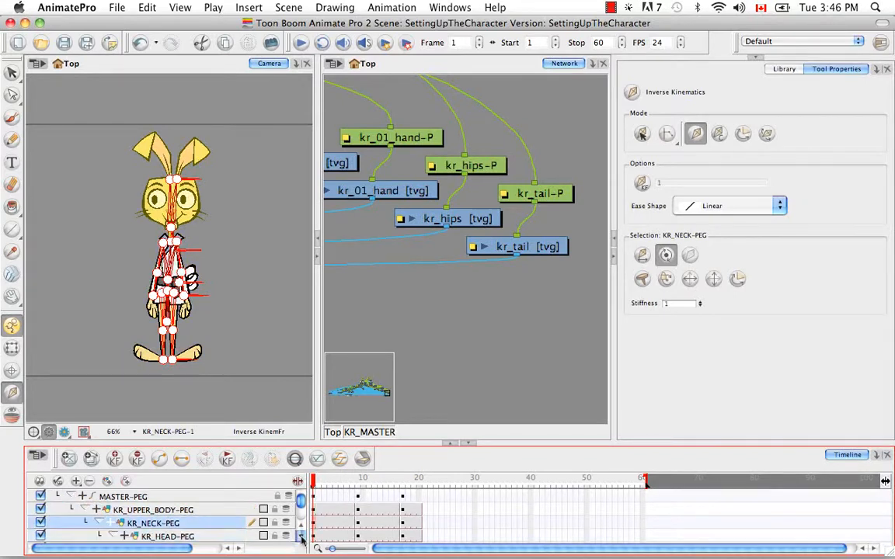
{"action": "left_click", "coordinate": [301, 537]}
{"action": "left_click", "coordinate": [300, 537]}
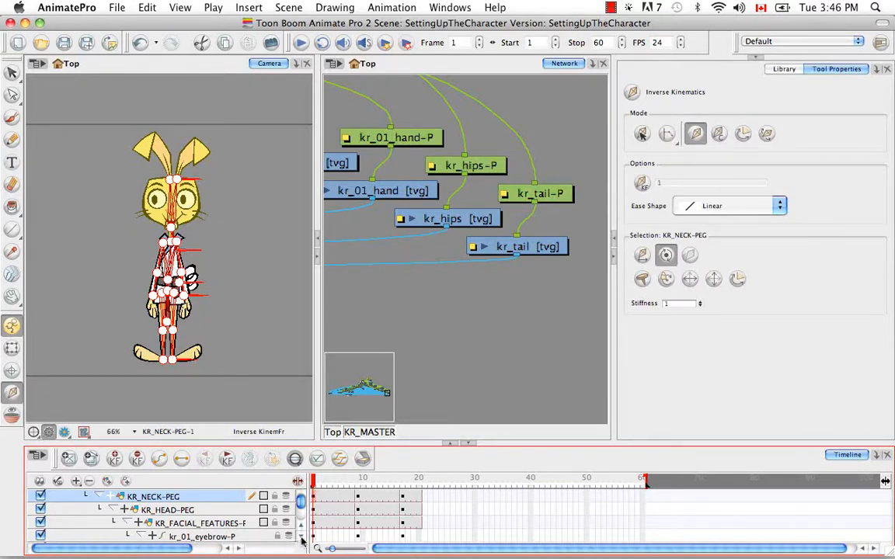
Check the Inverse Kinematics options of the eyebrow pegs kr_01_eyebrow-P and kr_02_eyebrow-P
{"action": "scroll", "coordinate": [267, 497], "scroll_direction": "down", "scroll_amount": 2}
{"action": "left_click", "coordinate": [258, 509]}
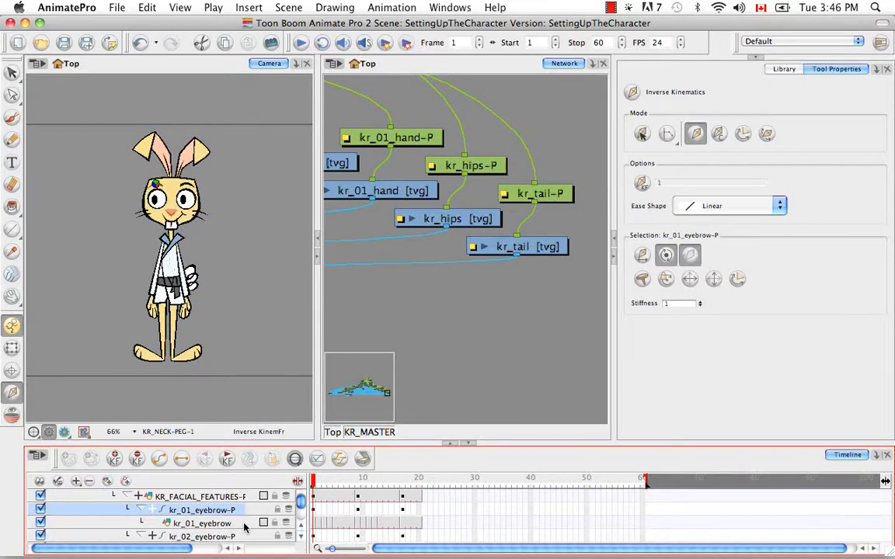
{"action": "left_click", "coordinate": [256, 536]}
{"action": "left_click", "coordinate": [301, 539]}
{"action": "left_click", "coordinate": [300, 539]}
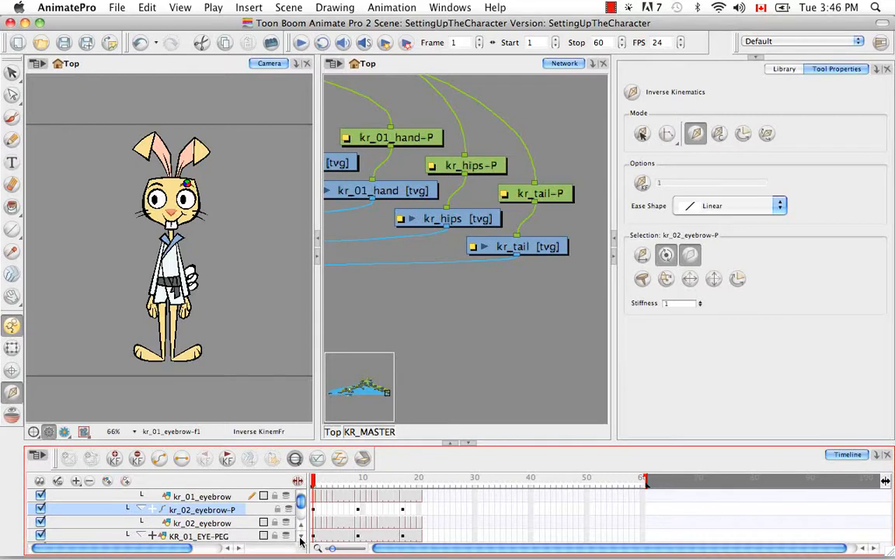
Select KR_UPPER_BODY-PEG and show its bones at 300% in a widened Camera view
{"action": "scroll", "coordinate": [302, 507], "scroll_direction": "up", "scroll_amount": 5}
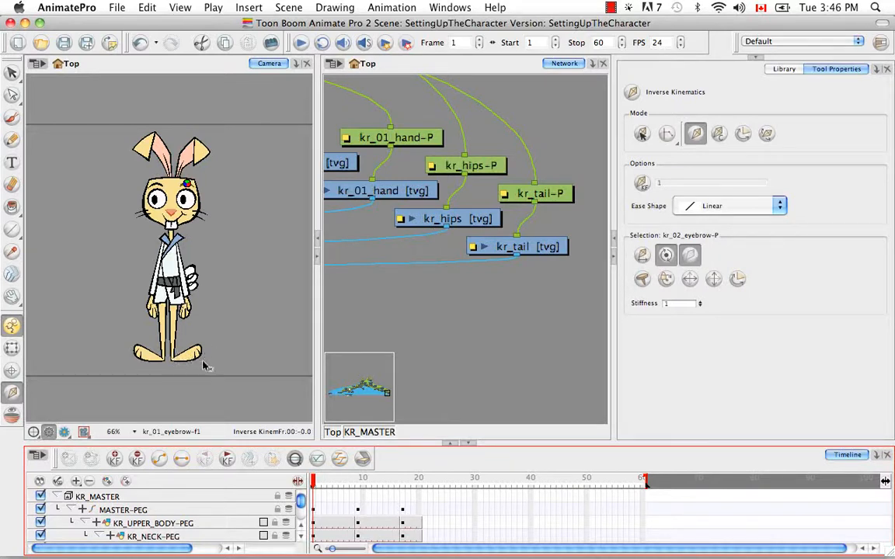
{"action": "left_click", "coordinate": [198, 512]}
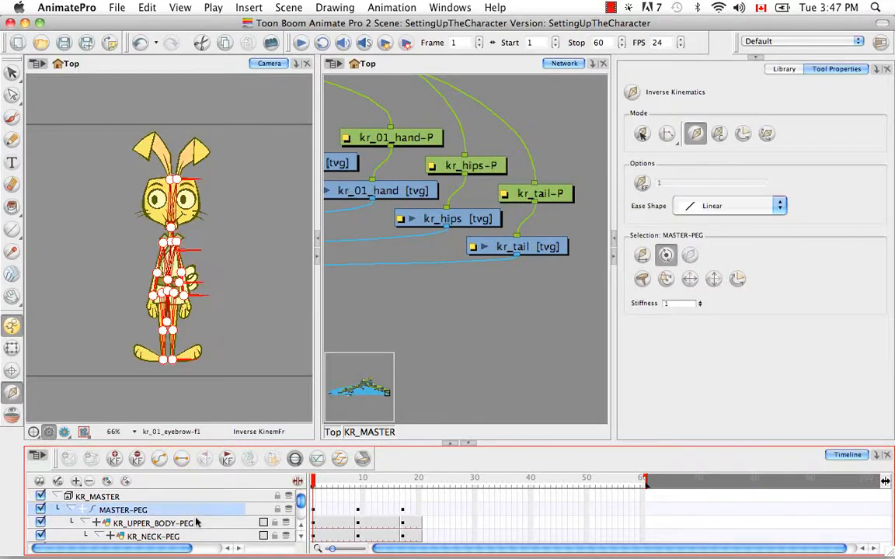
{"action": "left_click", "coordinate": [198, 526]}
{"action": "left_click", "coordinate": [219, 319]}
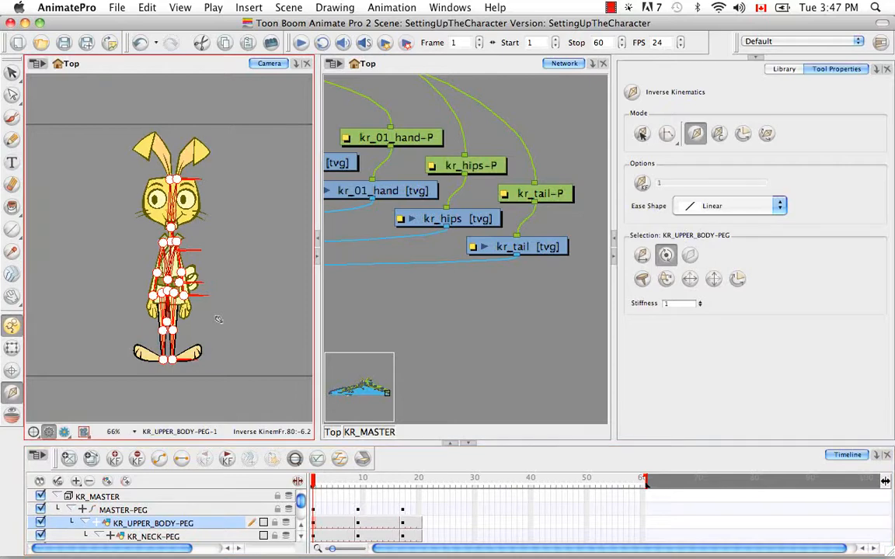
{"action": "key", "text": "super+equal"}
{"action": "key", "text": "super+equal"}
{"action": "key", "text": "super+equal"}
{"action": "key", "text": "super+equal"}
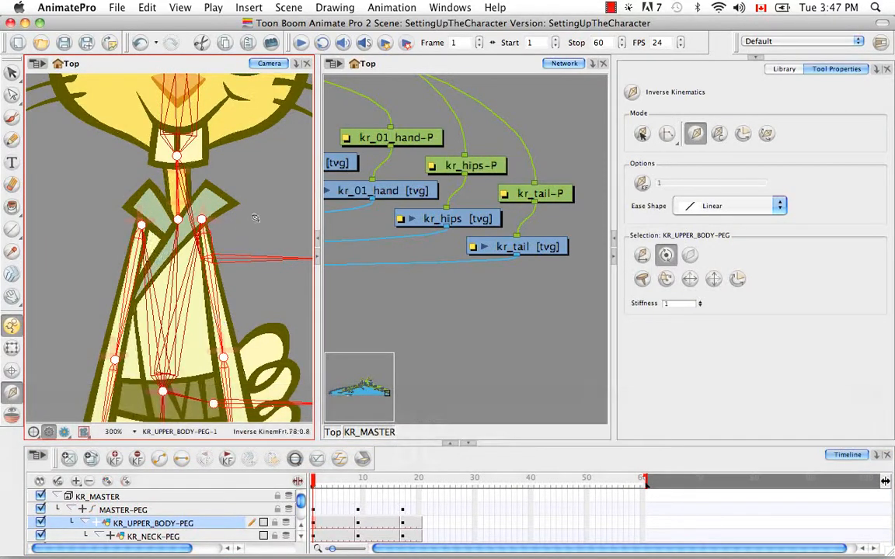
{"action": "left_click", "coordinate": [317, 256]}
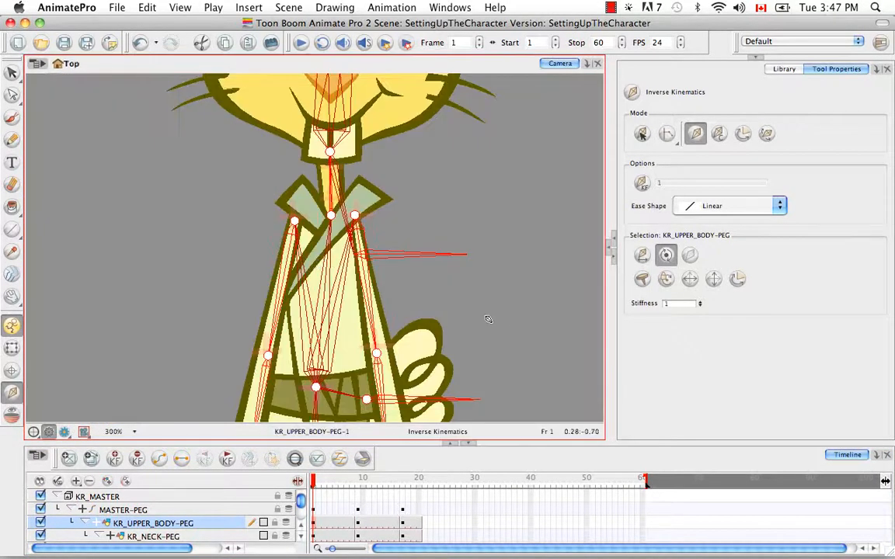
Activate the Inverse Kinematics bone-editing mode, select the kr_02_ear drawing with the Transform tool and locate it in the Timeline
{"action": "key", "text": "space"}
{"action": "left_click_drag", "start_coordinate": [506, 153], "coordinate": [430, 292]}
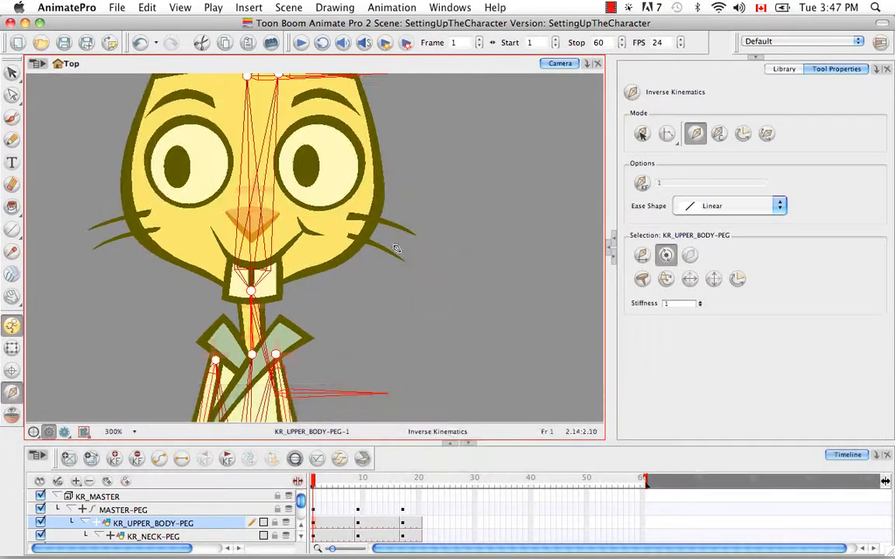
{"action": "key", "text": "space"}
{"action": "left_click_drag", "start_coordinate": [392, 78], "coordinate": [432, 302]}
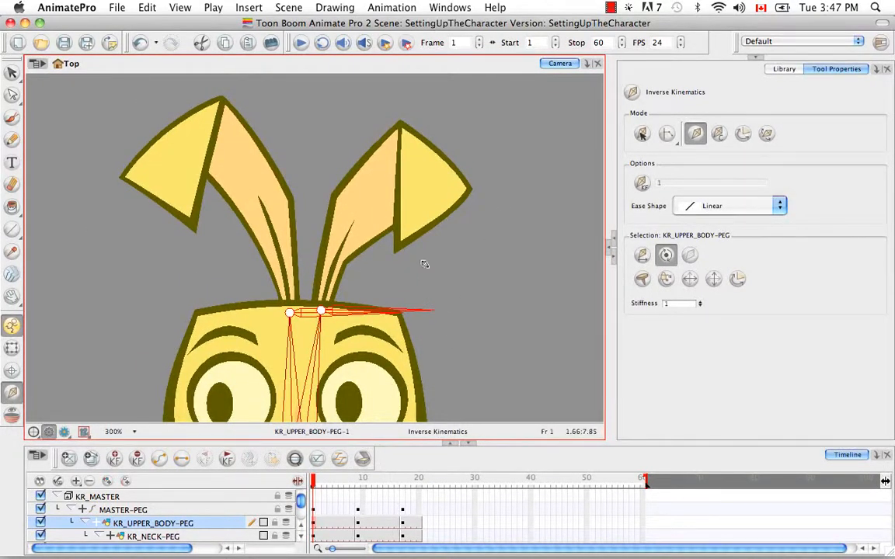
{"action": "left_click", "coordinate": [767, 134]}
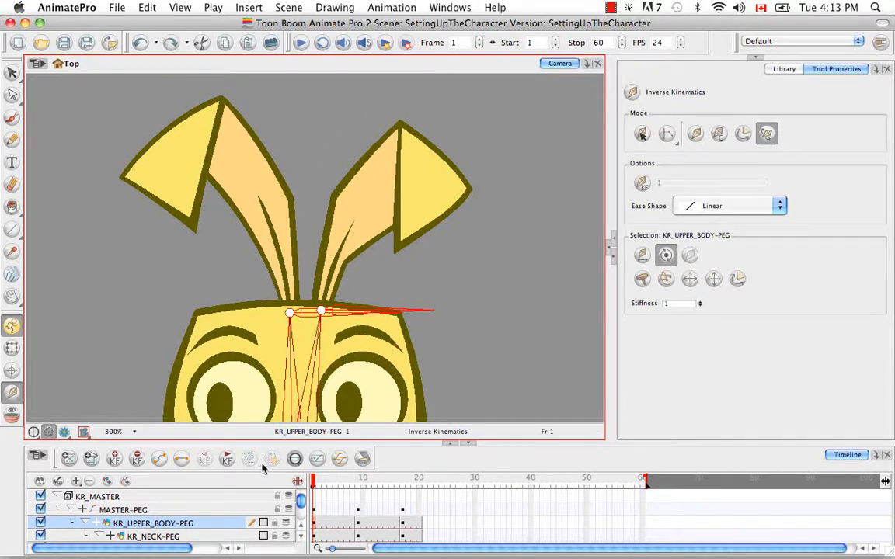
{"action": "left_click", "coordinate": [14, 350]}
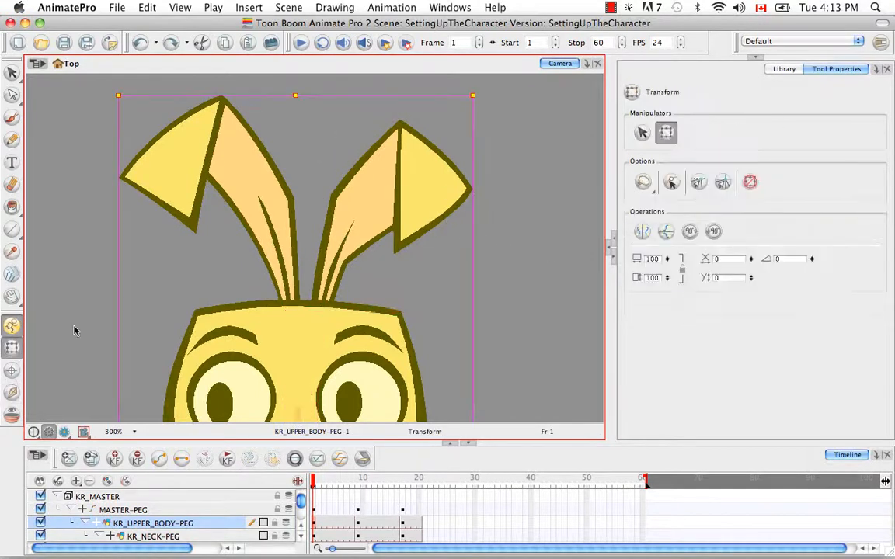
{"action": "left_click", "coordinate": [387, 222]}
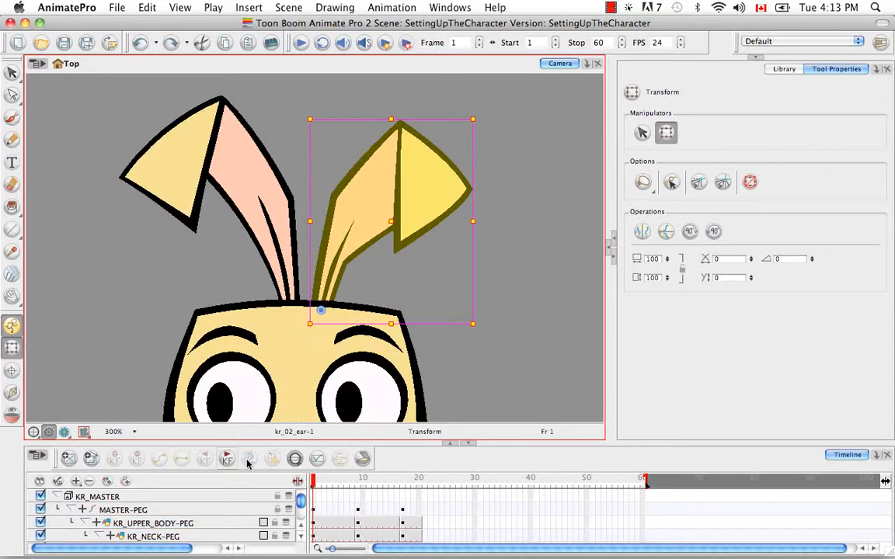
{"action": "left_click", "coordinate": [295, 459]}
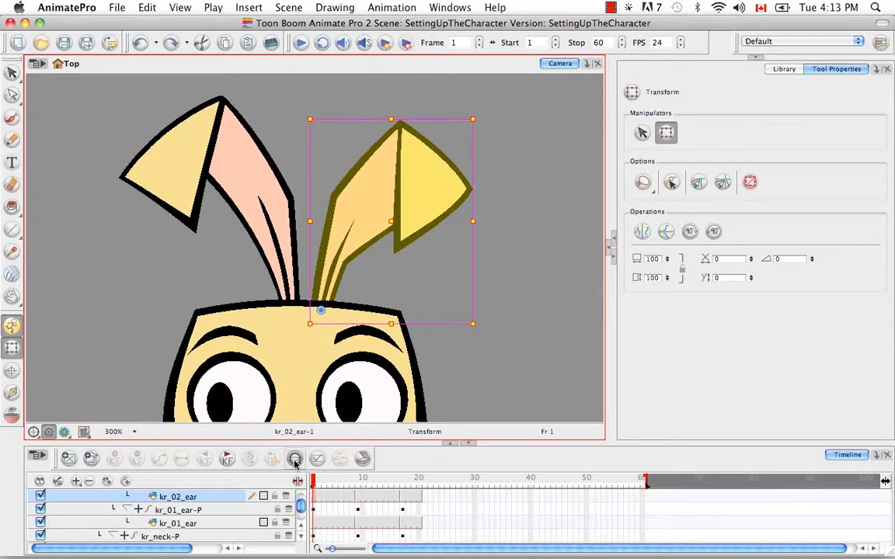
{"action": "left_click", "coordinate": [301, 527]}
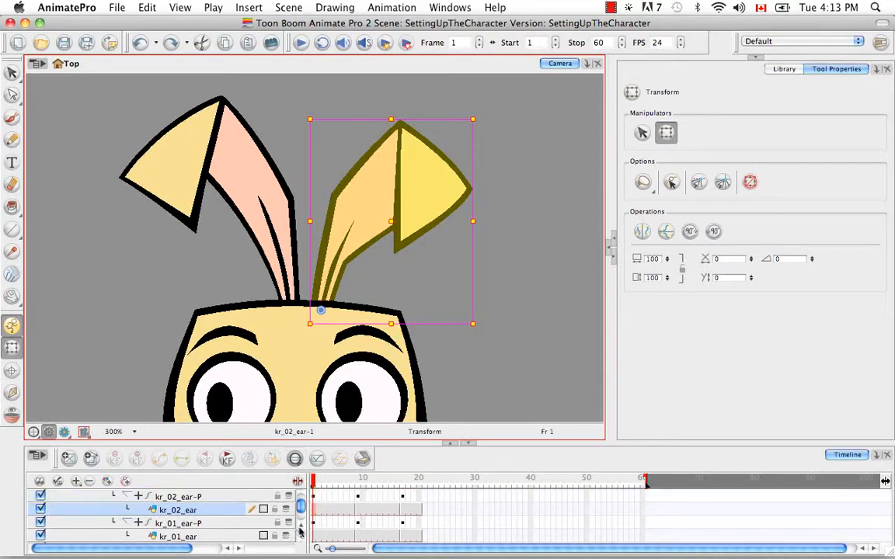
Reorient the bones of kr_02_ear-P and kr_01_ear-P so each runs from the ear's base to the outer edge of its folded tip
{"action": "left_click", "coordinate": [201, 497]}
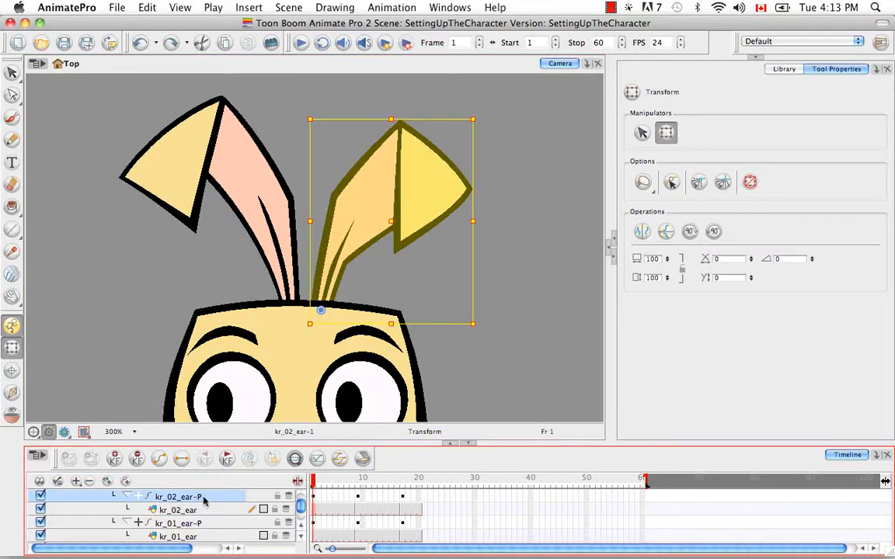
{"action": "left_click", "coordinate": [13, 393]}
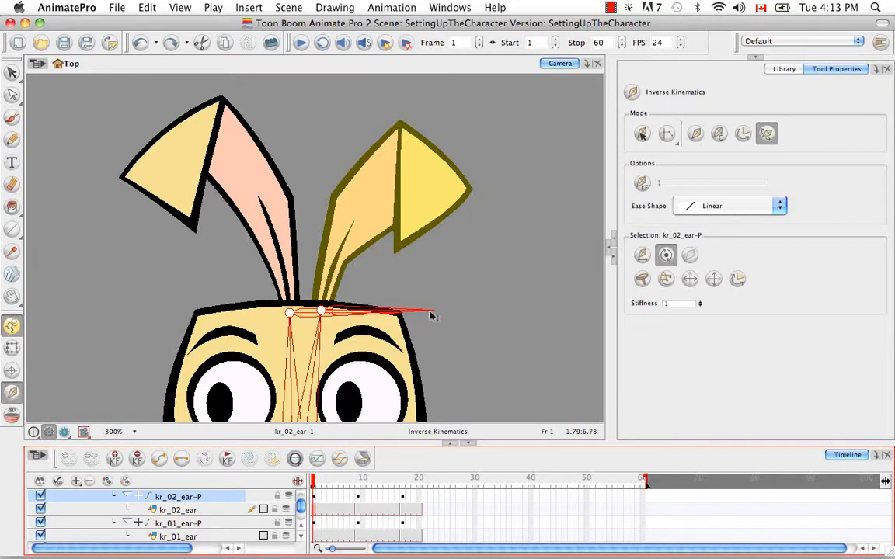
{"action": "left_click_drag", "start_coordinate": [432, 316], "coordinate": [451, 253]}
{"action": "left_click_drag", "start_coordinate": [453, 212], "coordinate": [439, 153]}
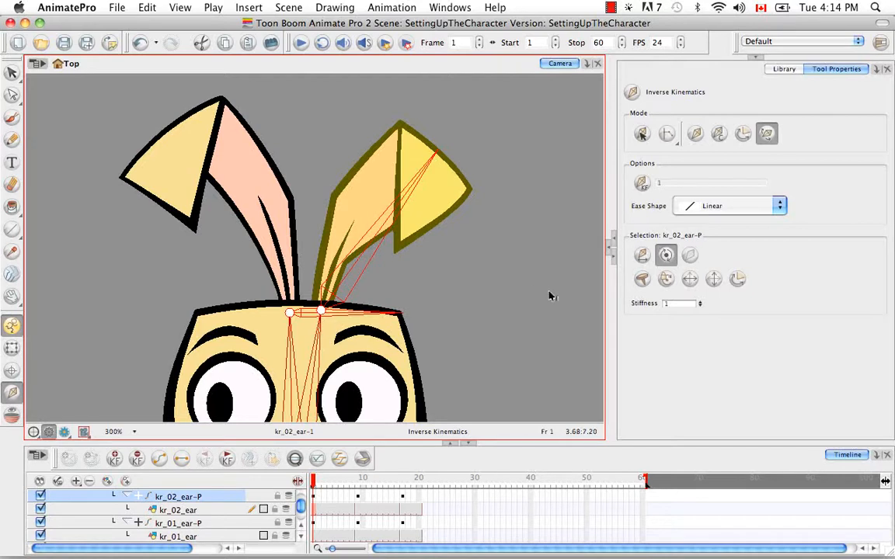
{"action": "left_click", "coordinate": [215, 521]}
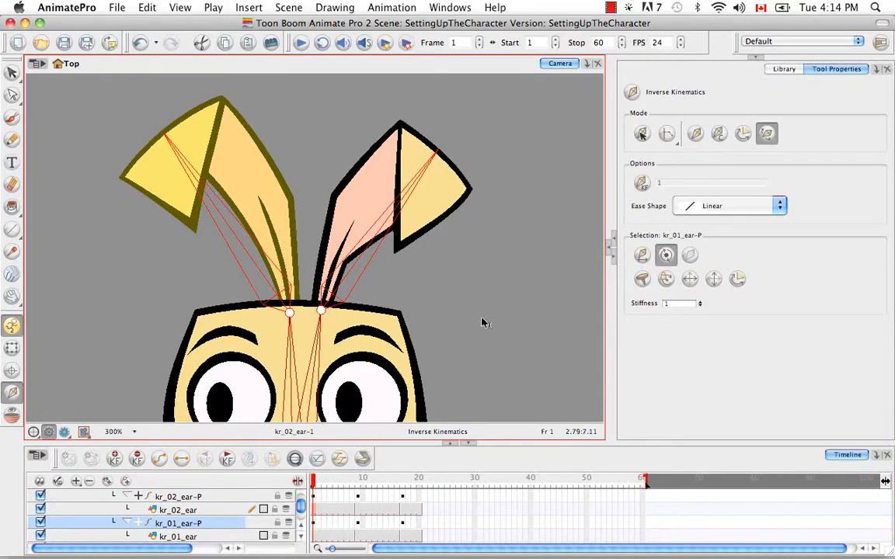
Reorient the bone of kr_tail-P so it runs from the tail's base to the outer edge of the middle tuft
{"action": "key", "text": "space"}
{"action": "left_click_drag", "start_coordinate": [464, 356], "coordinate": [478, 136]}
{"action": "left_click_drag", "start_coordinate": [474, 307], "coordinate": [493, 120]}
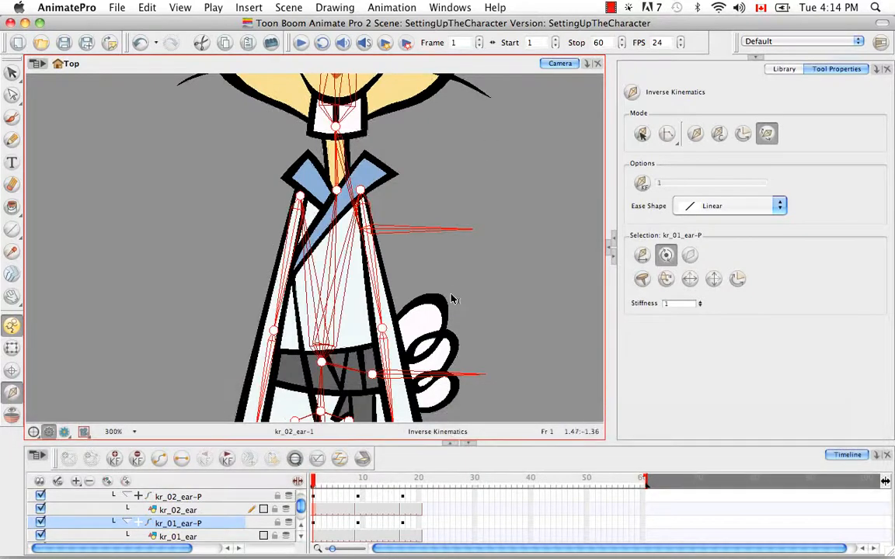
{"action": "key", "text": "space"}
{"action": "left_click_drag", "start_coordinate": [449, 299], "coordinate": [443, 236]}
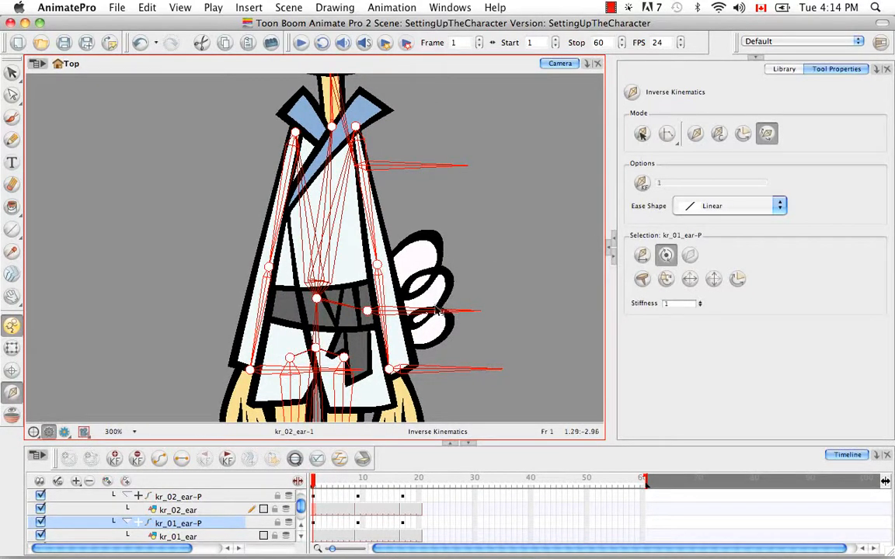
{"action": "left_click", "coordinate": [12, 348]}
{"action": "left_click", "coordinate": [439, 306]}
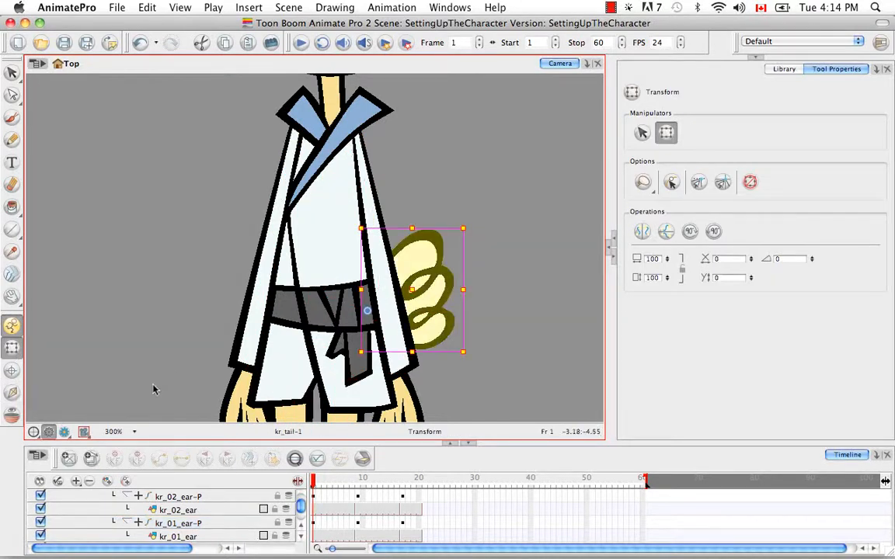
{"action": "left_click", "coordinate": [295, 458]}
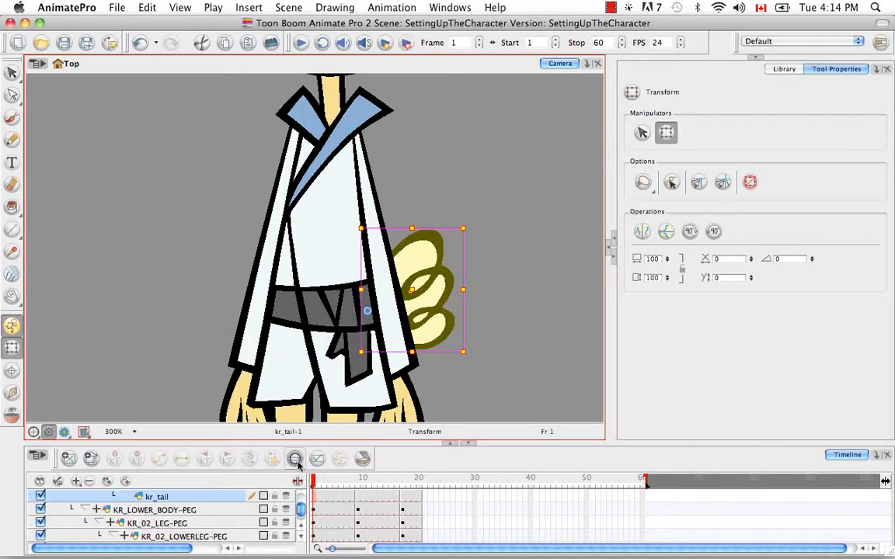
{"action": "left_click", "coordinate": [300, 526]}
{"action": "key", "text": "b"}
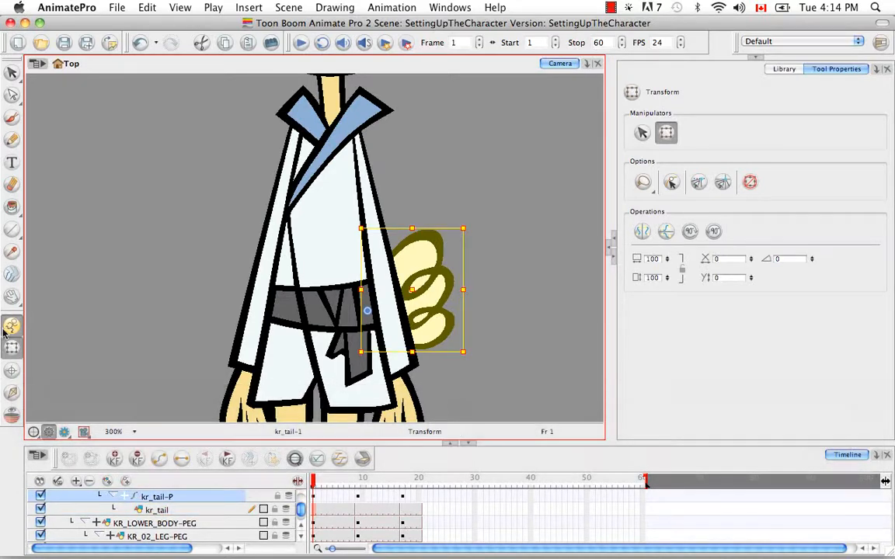
{"action": "left_click", "coordinate": [11, 393]}
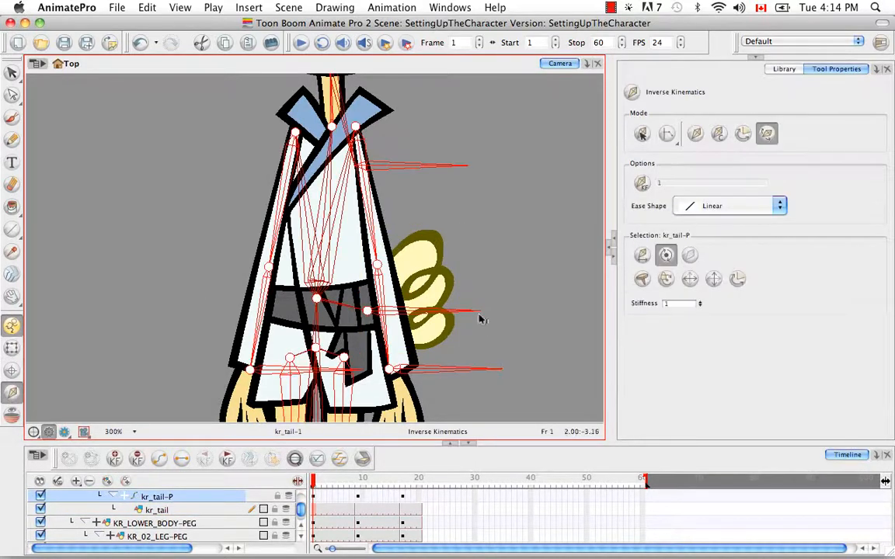
{"action": "left_click_drag", "start_coordinate": [475, 313], "coordinate": [454, 280]}
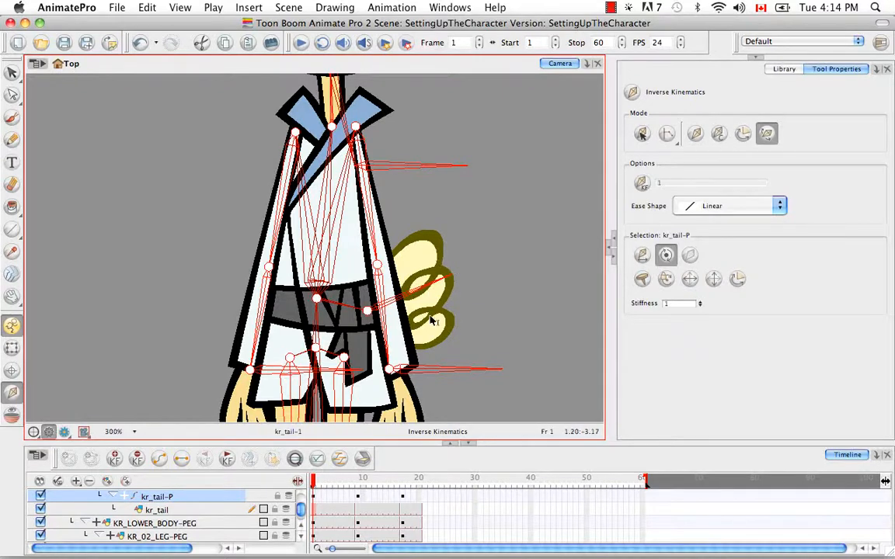
Reorient the bone of kr_01_hand-P so it runs from the wrist down to the fingertips
{"action": "left_click_drag", "start_coordinate": [420, 361], "coordinate": [401, 266]}
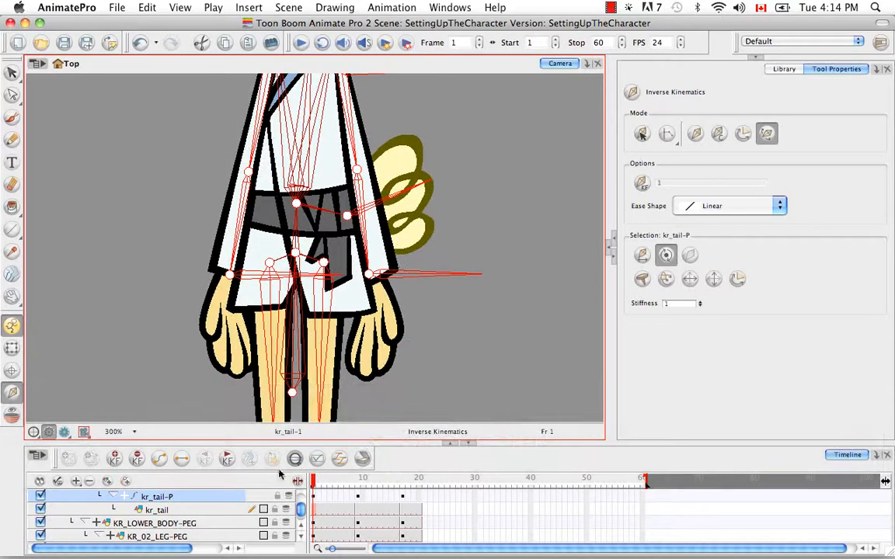
{"action": "left_click", "coordinate": [12, 348]}
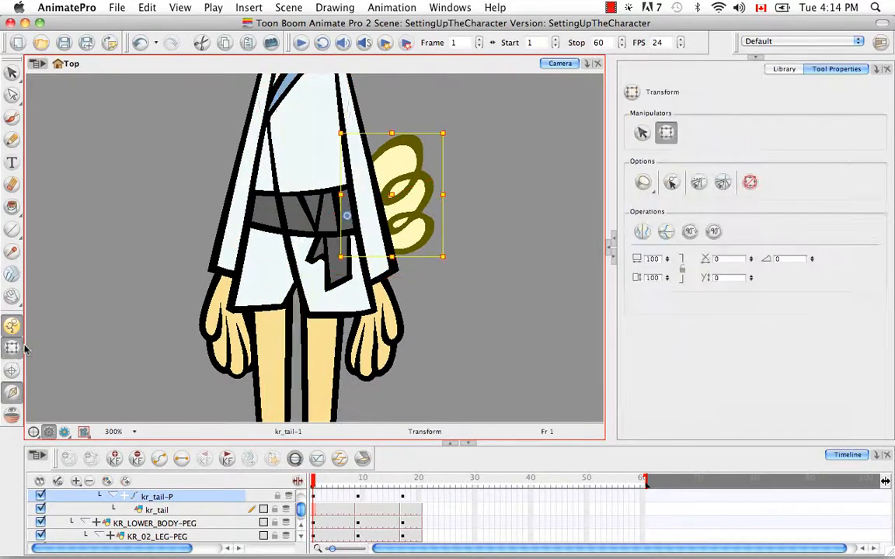
{"action": "left_click", "coordinate": [222, 314]}
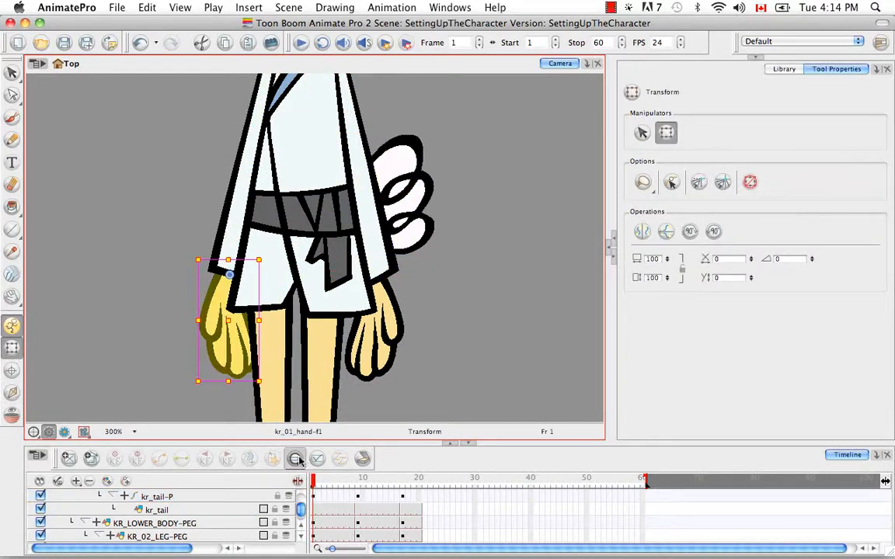
{"action": "left_click", "coordinate": [295, 460]}
{"action": "left_click", "coordinate": [301, 525]}
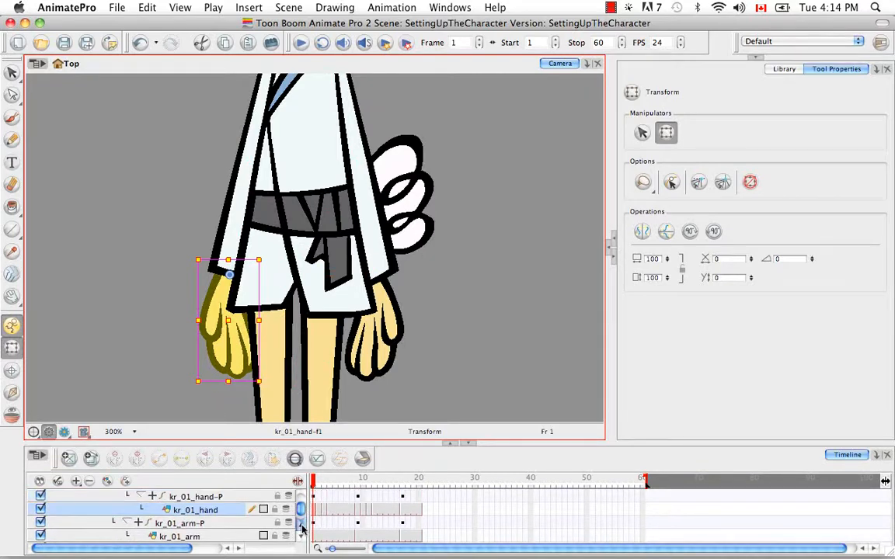
{"action": "left_click", "coordinate": [301, 524]}
{"action": "left_click", "coordinate": [251, 510]}
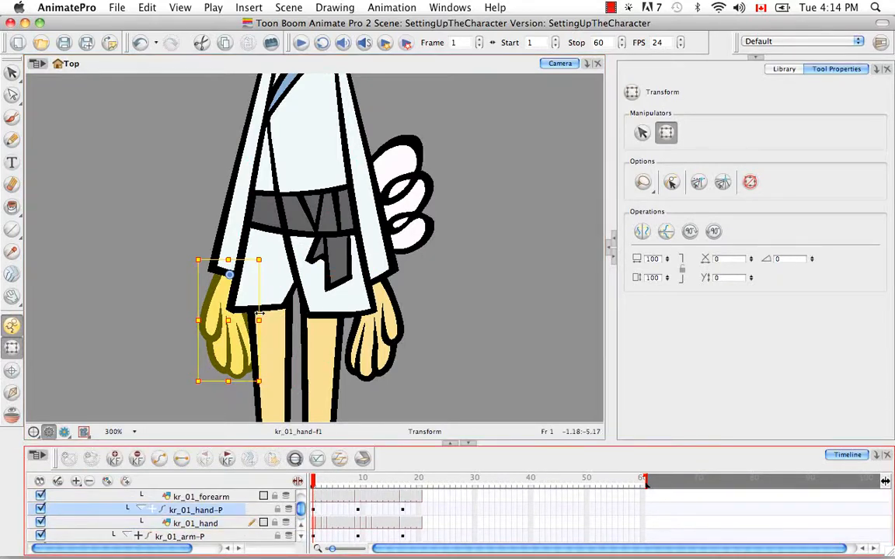
{"action": "left_click", "coordinate": [11, 392]}
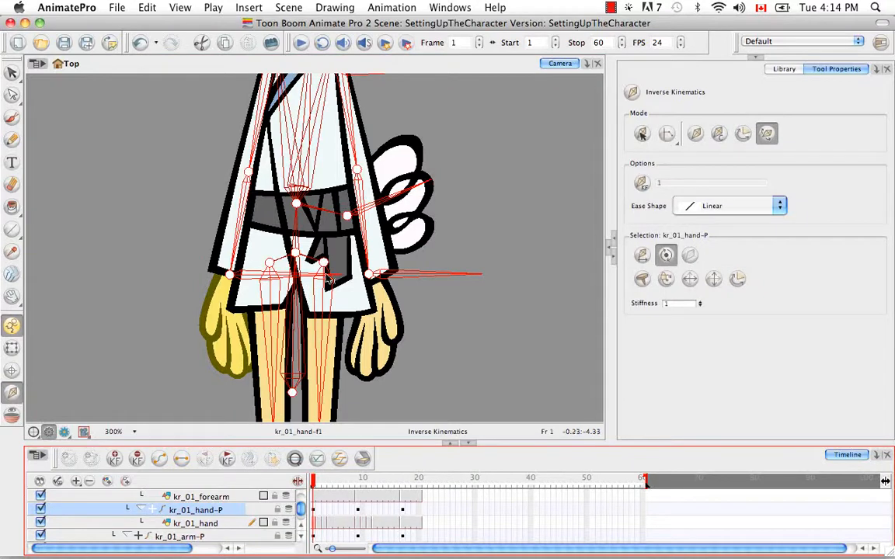
{"action": "left_click_drag", "start_coordinate": [339, 277], "coordinate": [238, 381]}
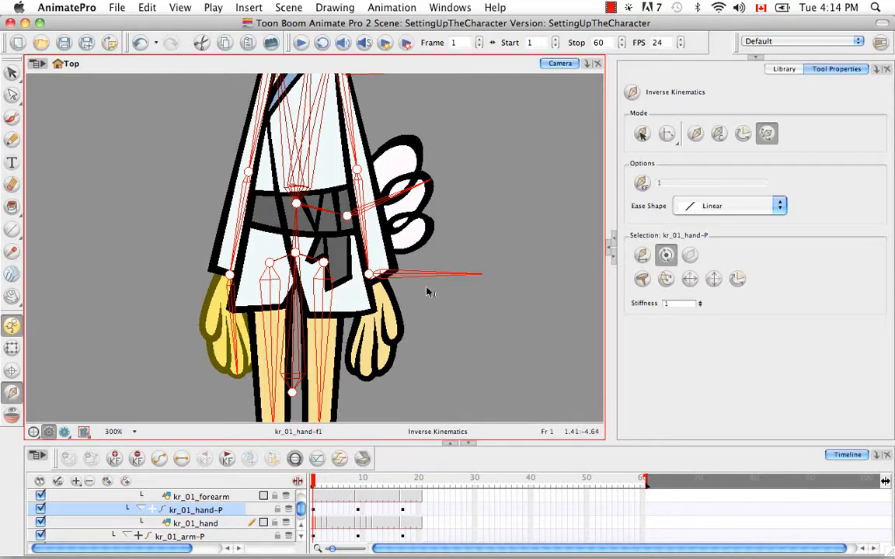
{"action": "left_click_drag", "start_coordinate": [441, 277], "coordinate": [441, 286]}
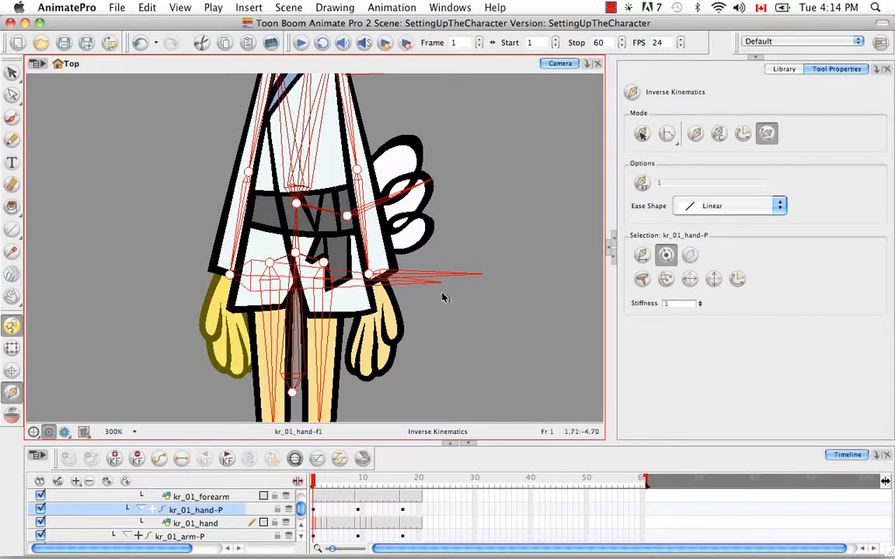
{"action": "key", "text": "super"}
{"action": "key", "text": "super+z"}
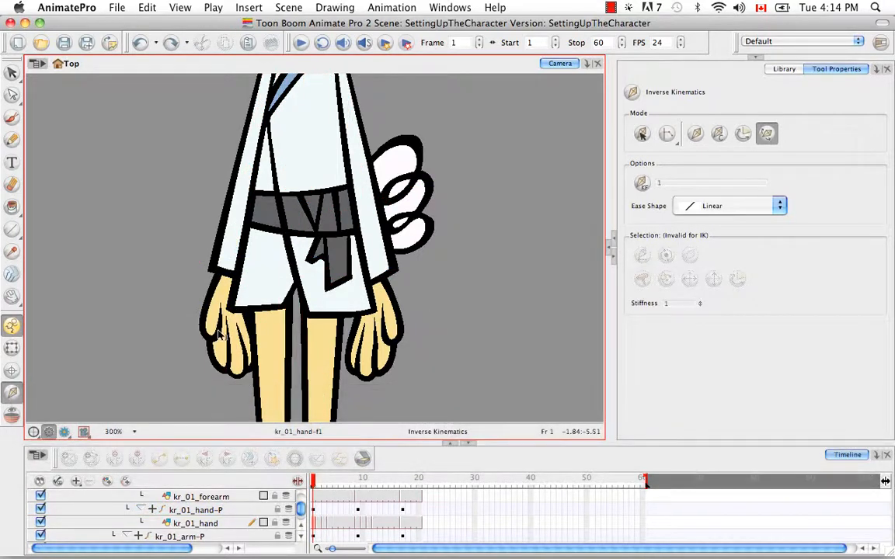
{"action": "left_click", "coordinate": [225, 511]}
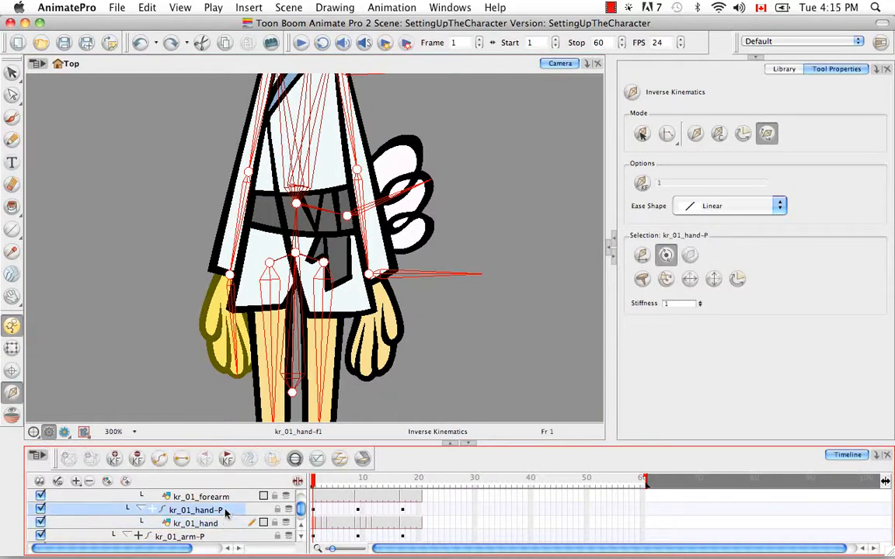
Reorient the bone of kr_02_hand-P so it runs from the wrist down to the fingertips
{"action": "left_click", "coordinate": [11, 348]}
{"action": "left_click", "coordinate": [396, 330]}
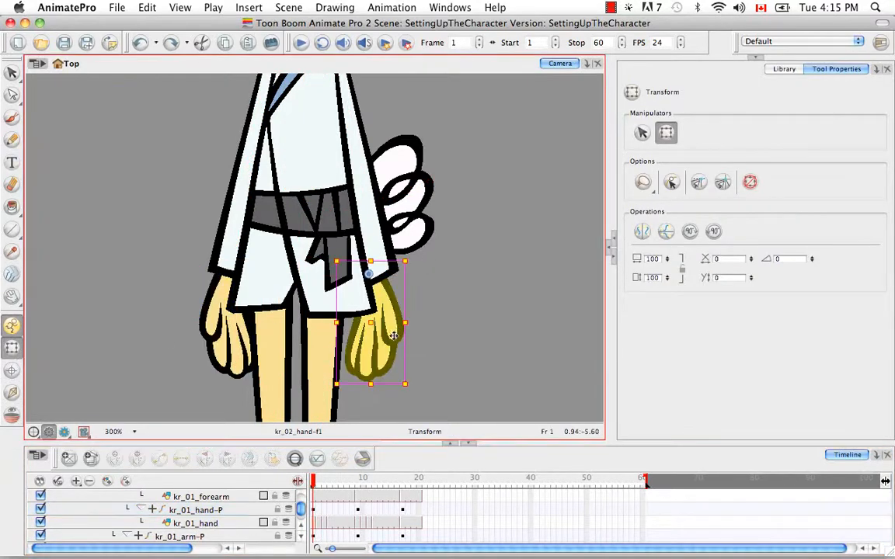
{"action": "left_click", "coordinate": [294, 460]}
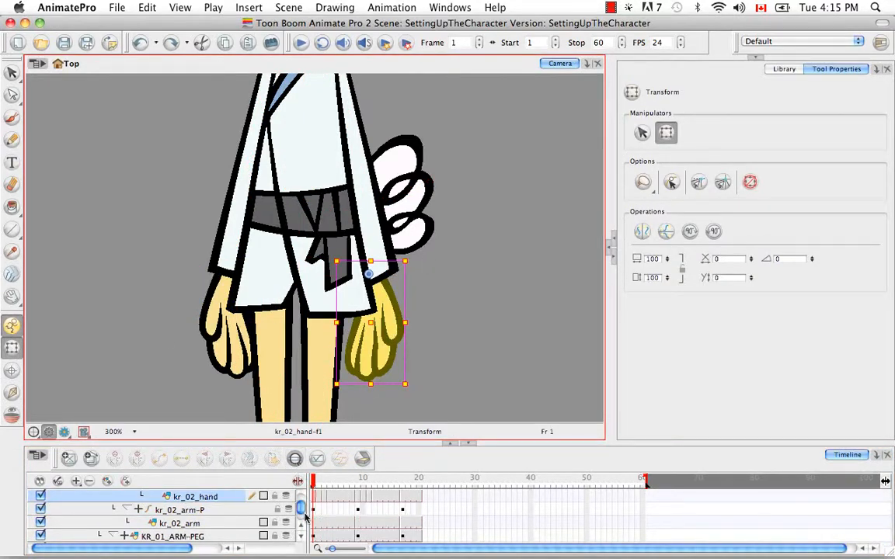
{"action": "scroll", "coordinate": [303, 522], "scroll_direction": "up", "scroll_amount": 2}
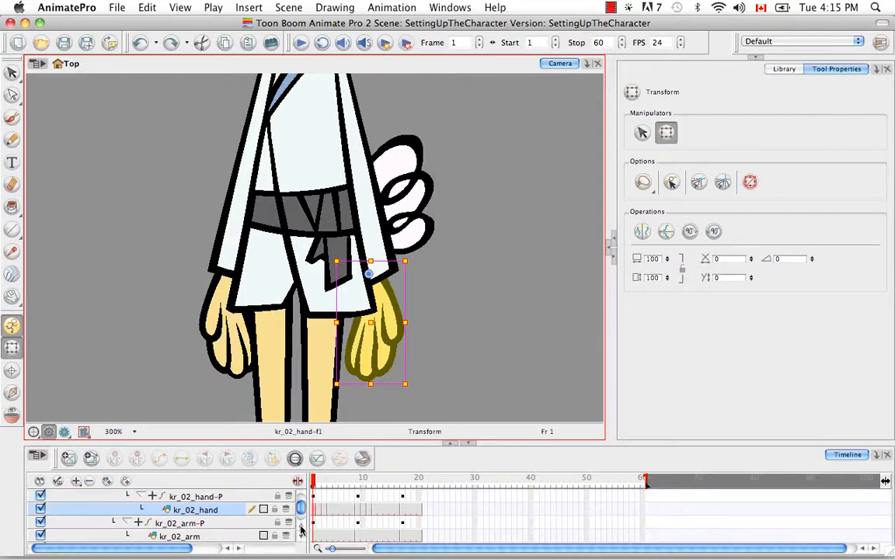
{"action": "left_click", "coordinate": [233, 509]}
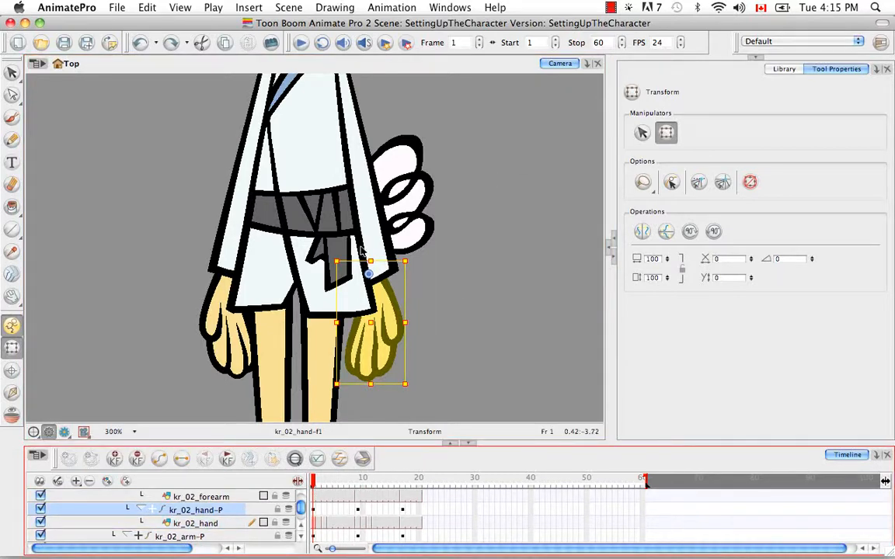
{"action": "left_click", "coordinate": [12, 392]}
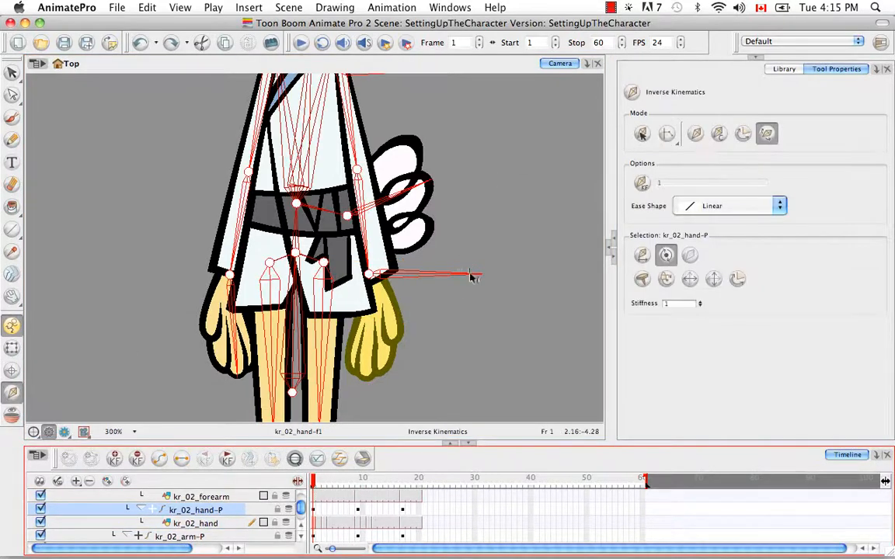
{"action": "left_click_drag", "start_coordinate": [471, 278], "coordinate": [366, 384]}
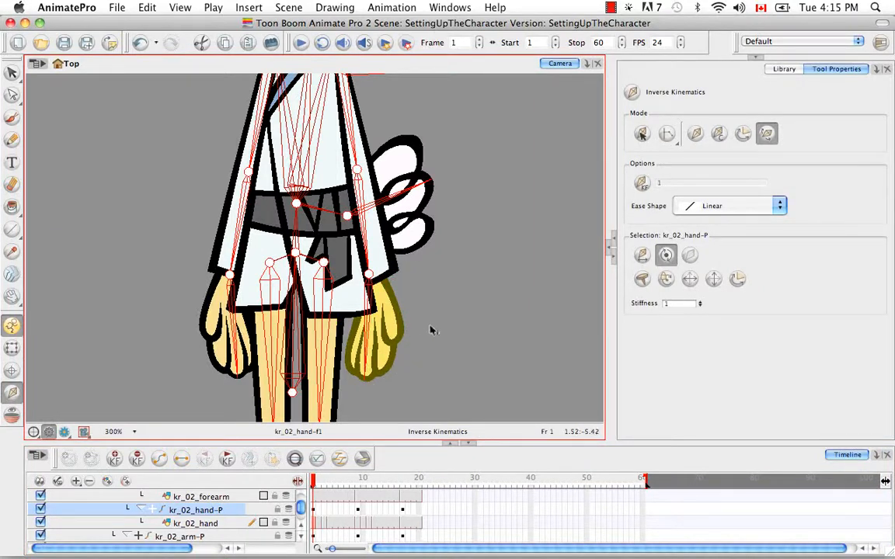
Reorient the bone of kr_02_foot-P so it runs from the ankle to the outer edge of the toes
{"action": "key", "text": "space"}
{"action": "left_click_drag", "start_coordinate": [409, 329], "coordinate": [418, 182]}
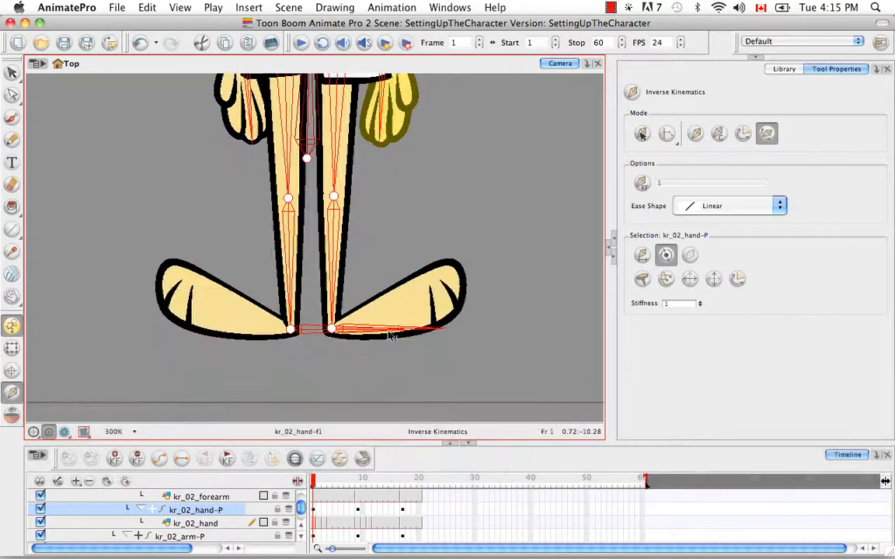
{"action": "key", "text": "shift+t"}
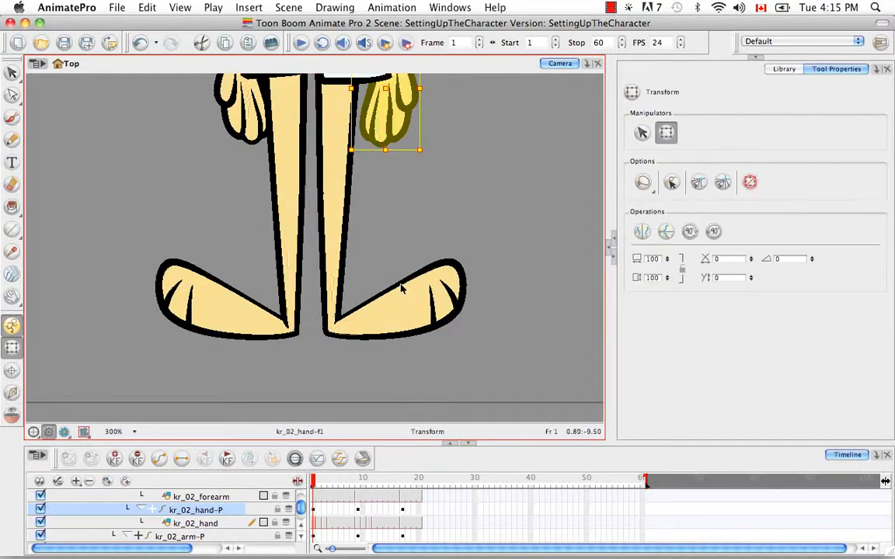
{"action": "left_click", "coordinate": [415, 304]}
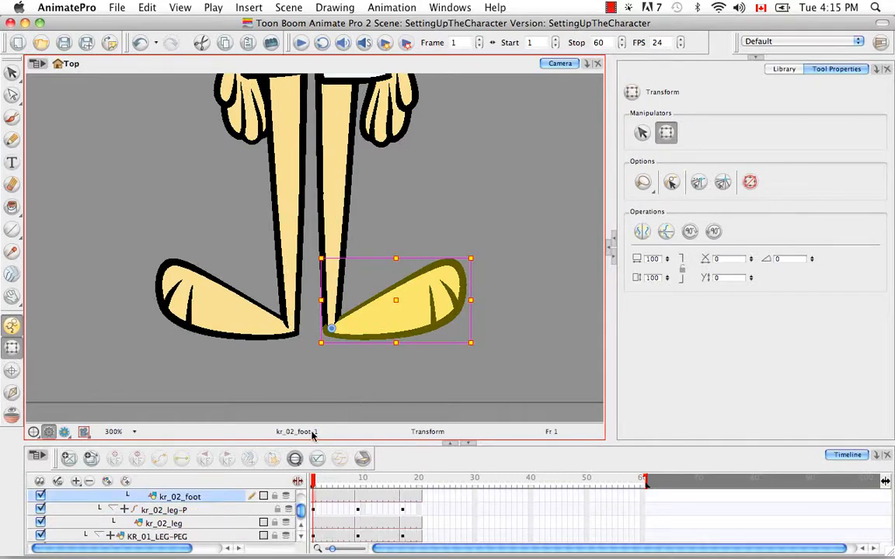
{"action": "left_click", "coordinate": [303, 530]}
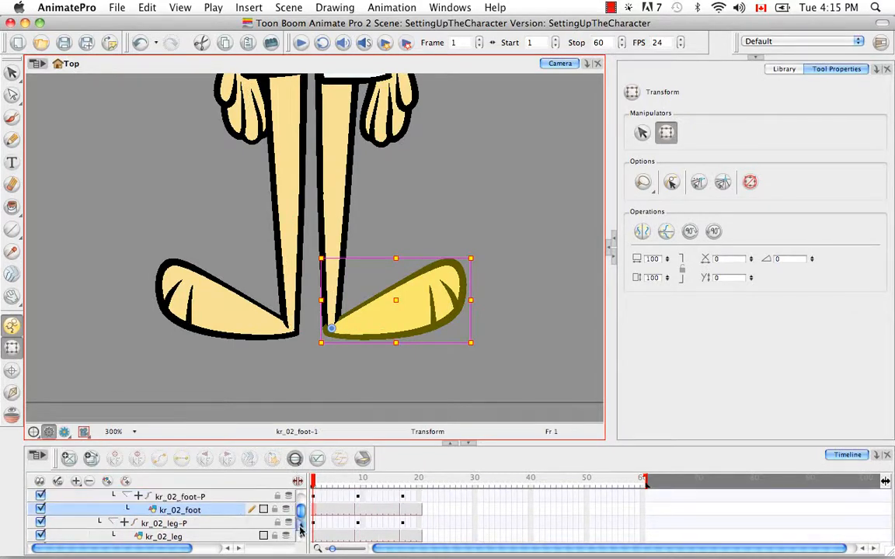
{"action": "left_click", "coordinate": [220, 496]}
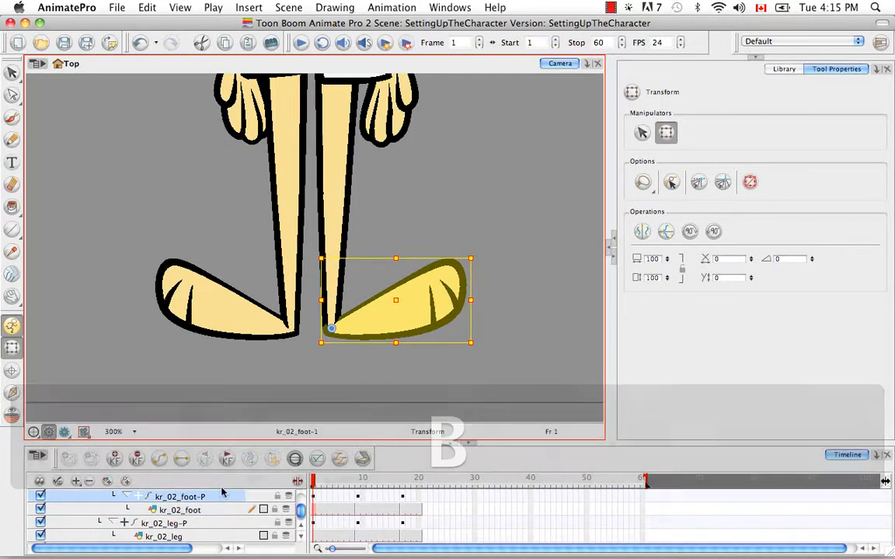
{"action": "left_click", "coordinate": [11, 392]}
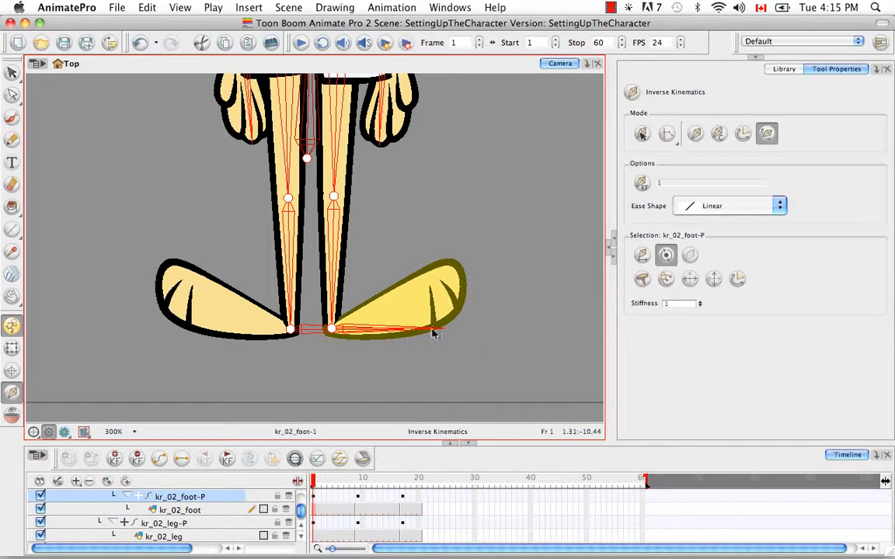
{"action": "left_click_drag", "start_coordinate": [435, 329], "coordinate": [466, 282]}
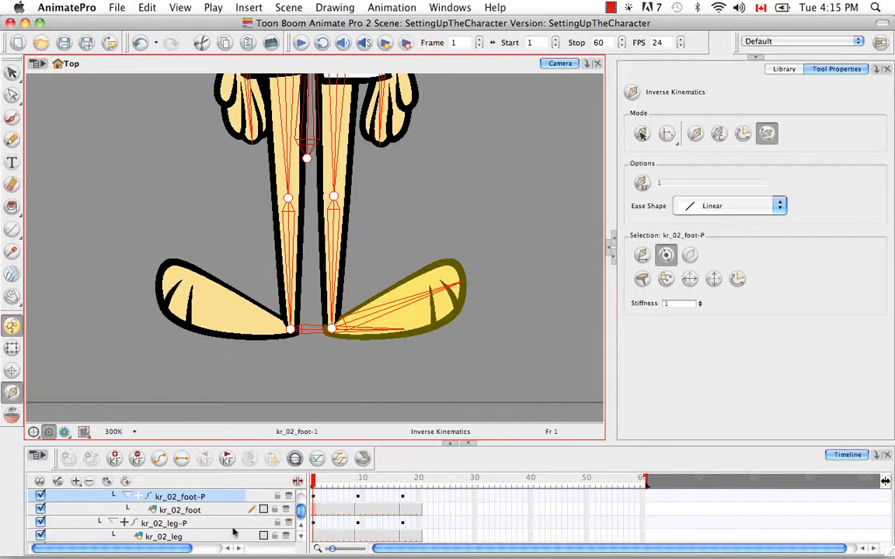
Reorient the bone of kr_01_foot-P so it runs from the ankle to the outer edge of the toes
{"action": "left_click", "coordinate": [12, 347]}
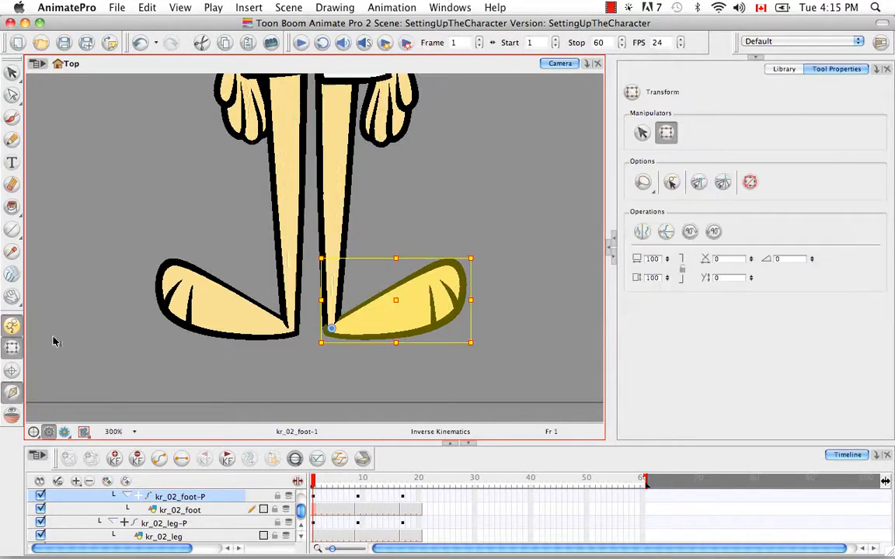
{"action": "left_click", "coordinate": [232, 306]}
{"action": "scroll", "coordinate": [300, 505], "scroll_direction": "down", "scroll_amount": 3}
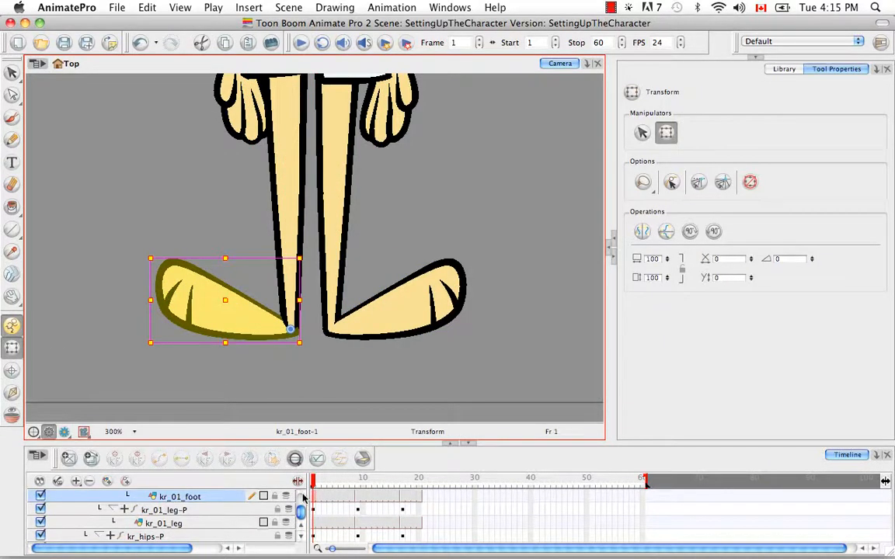
{"action": "scroll", "coordinate": [301, 531], "scroll_direction": "up", "scroll_amount": 1}
{"action": "key", "text": "b"}
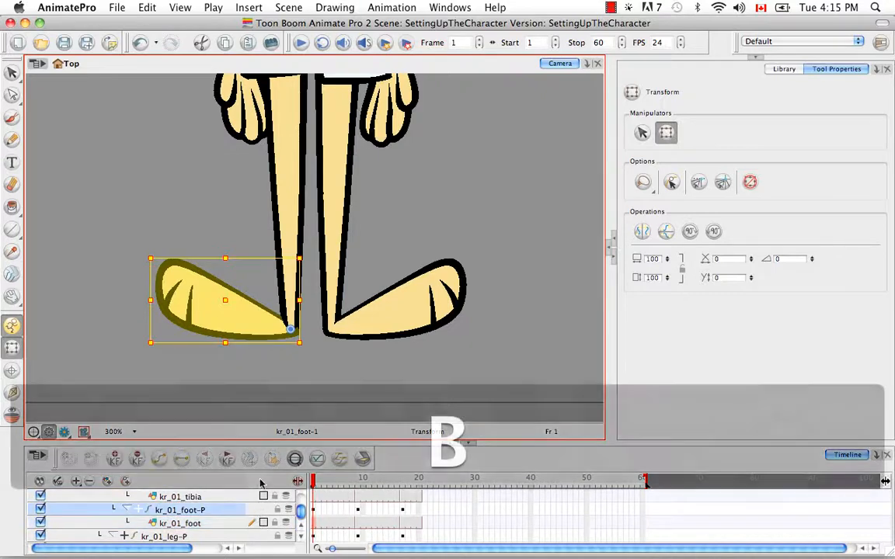
{"action": "left_click", "coordinate": [11, 392]}
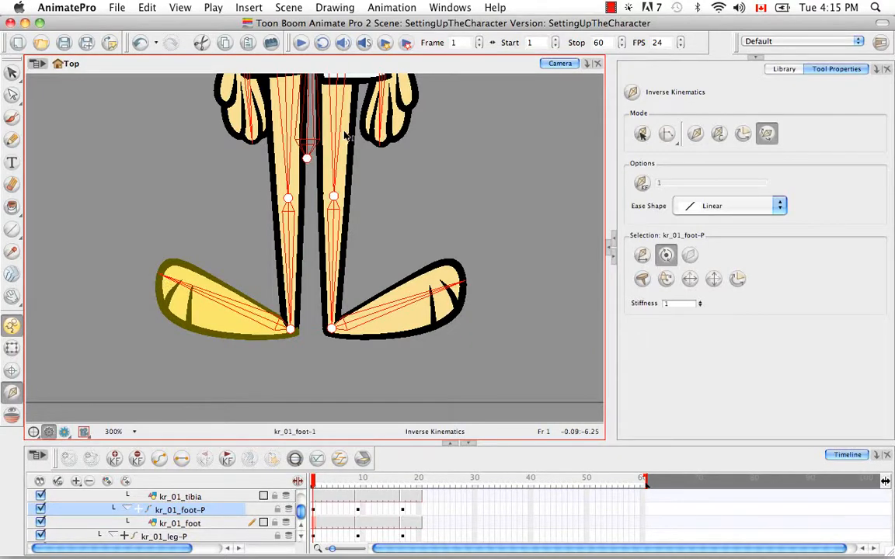
{"action": "key", "text": "space"}
{"action": "left_click_drag", "start_coordinate": [305, 155], "coordinate": [324, 361]}
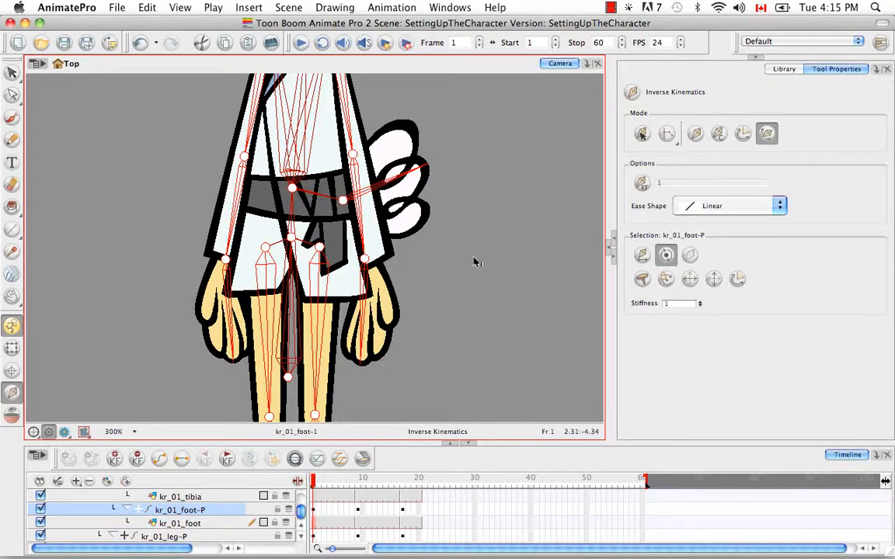
Examine whether the mouth layer's Colour-Override and Cutter effects can take part in the inverse kinematics chain
{"action": "key", "text": "space"}
{"action": "left_click_drag", "start_coordinate": [460, 219], "coordinate": [455, 259]}
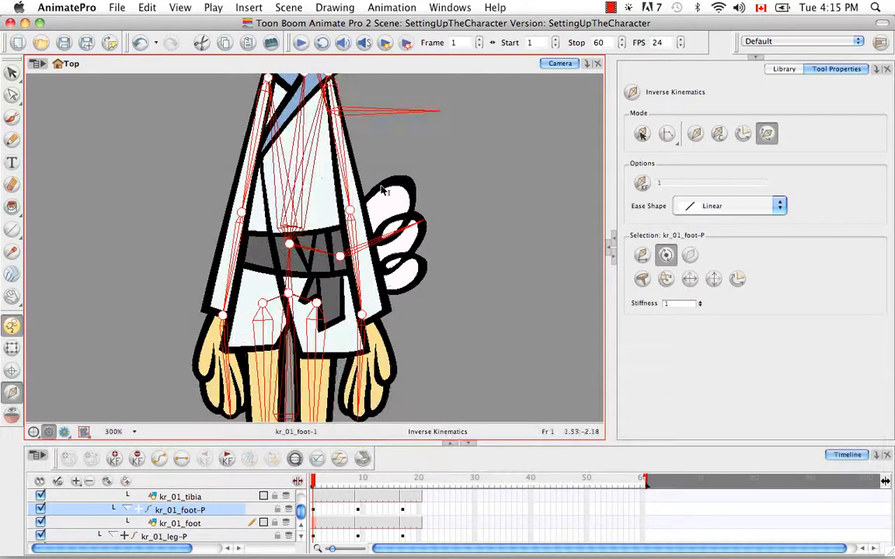
{"action": "key", "text": "space"}
{"action": "left_click_drag", "start_coordinate": [376, 158], "coordinate": [363, 315]}
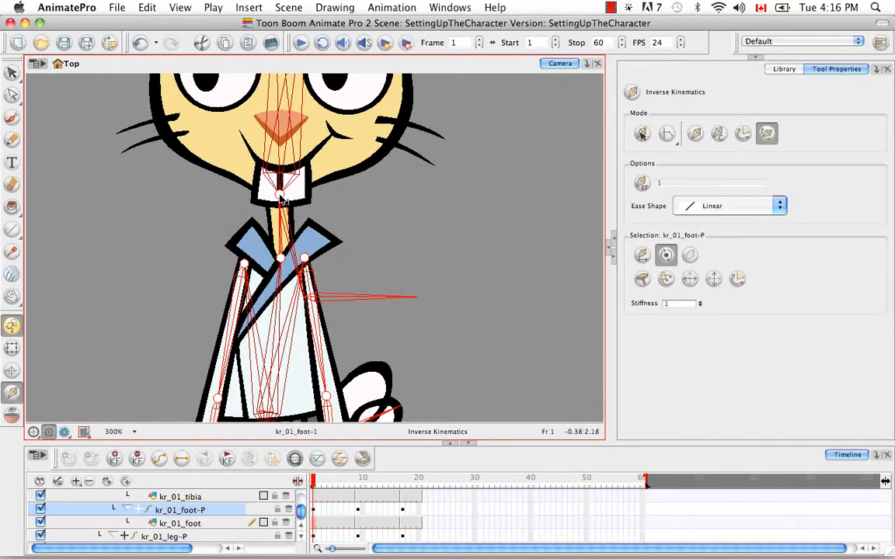
{"action": "left_click", "coordinate": [11, 347]}
{"action": "left_click", "coordinate": [303, 198]}
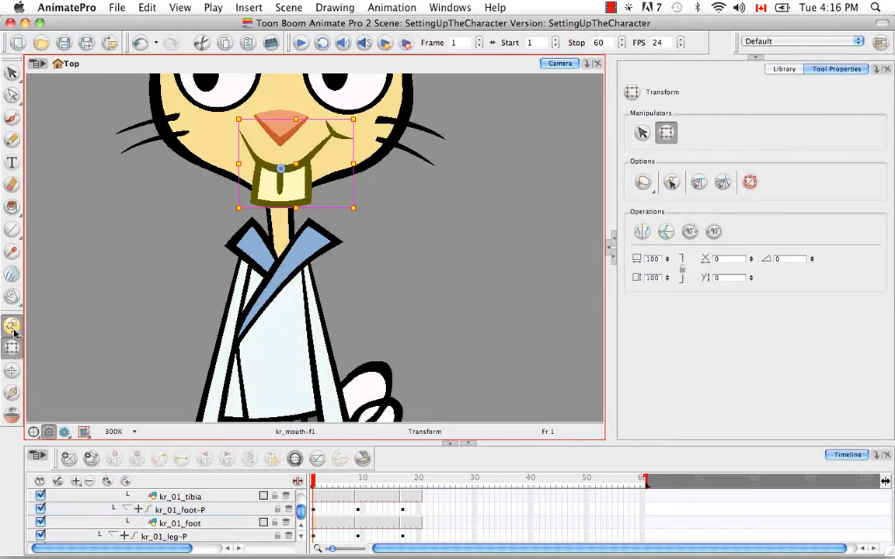
{"action": "left_click", "coordinate": [295, 459]}
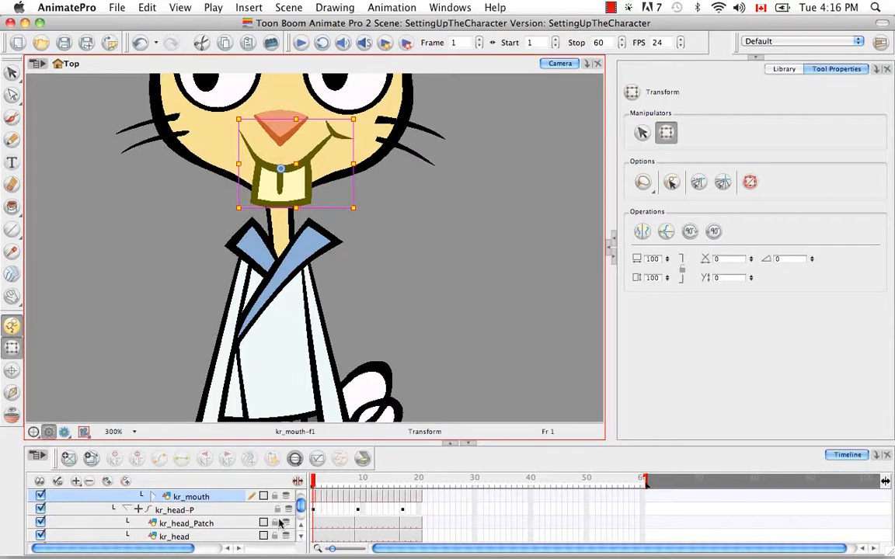
{"action": "left_click", "coordinate": [153, 499]}
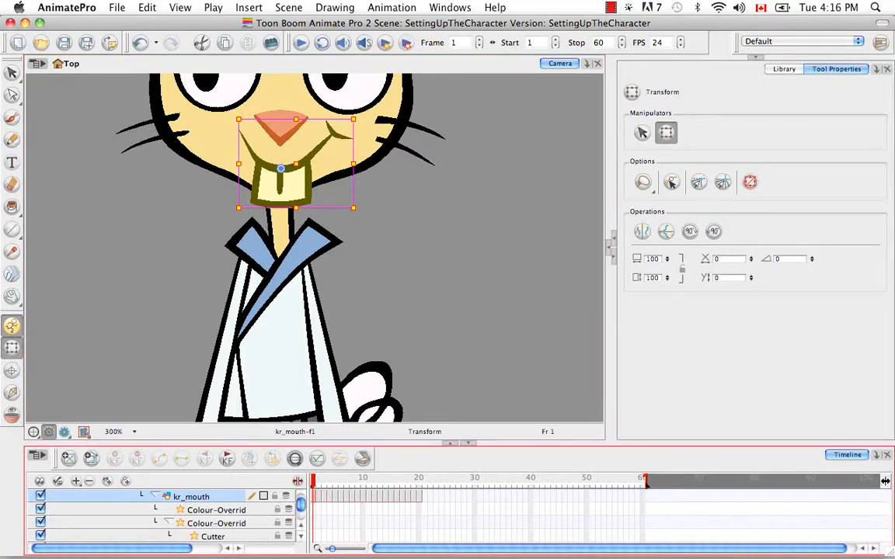
{"action": "left_click", "coordinate": [257, 510]}
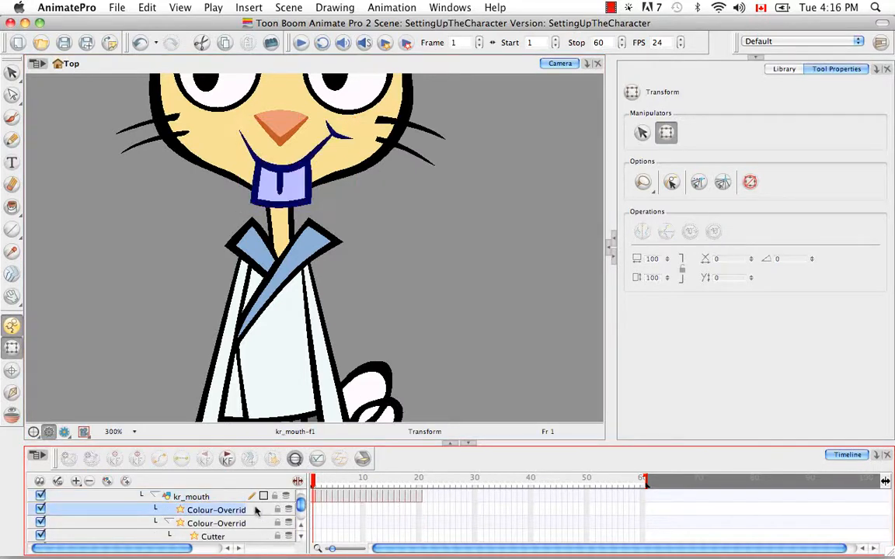
{"action": "left_click", "coordinate": [11, 392]}
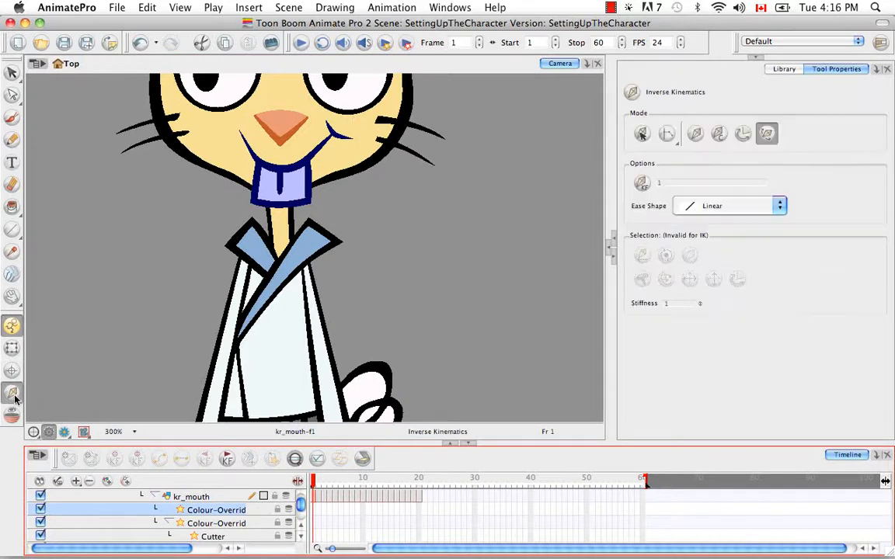
{"action": "left_click", "coordinate": [217, 524]}
{"action": "left_click", "coordinate": [218, 538]}
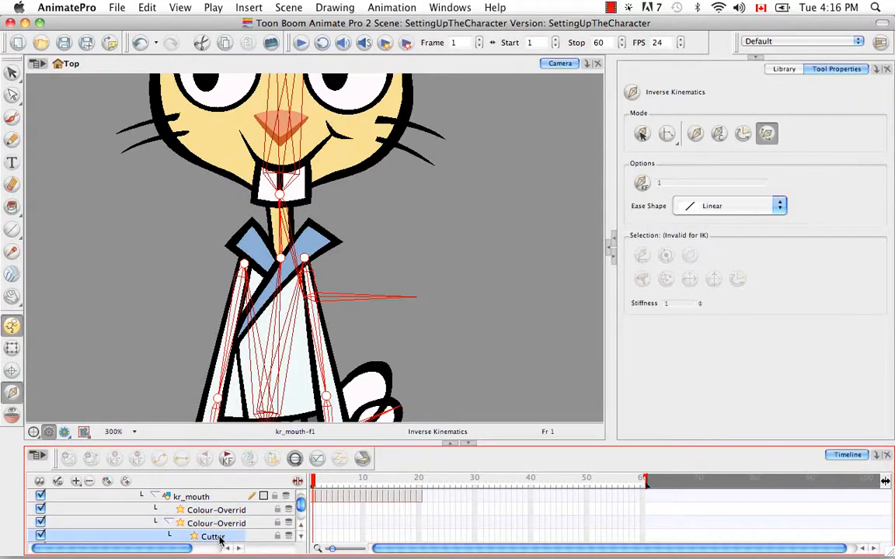
Review the inverse kinematics options of kr_mouth-P, kr_nose, kr_nose-P and the kr_02 eyeball layer
{"action": "left_click", "coordinate": [299, 538]}
{"action": "left_click", "coordinate": [300, 538]}
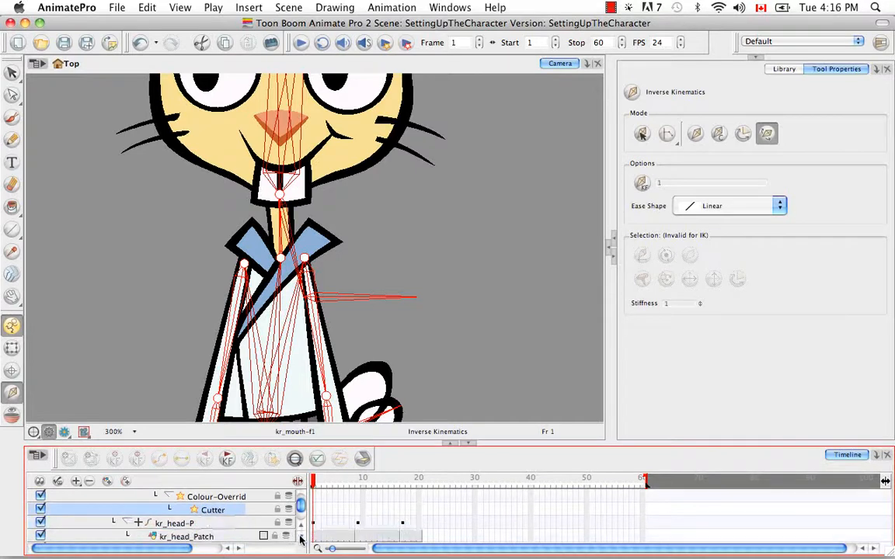
{"action": "left_click", "coordinate": [301, 527]}
{"action": "left_click", "coordinate": [301, 526]}
{"action": "left_click", "coordinate": [300, 527]}
{"action": "left_click", "coordinate": [300, 526]}
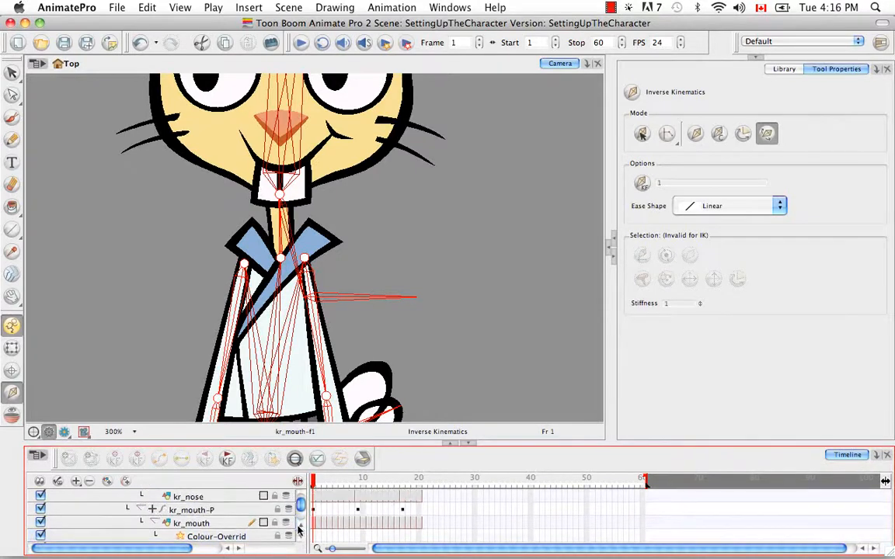
{"action": "left_click", "coordinate": [190, 523]}
{"action": "left_click", "coordinate": [209, 510]}
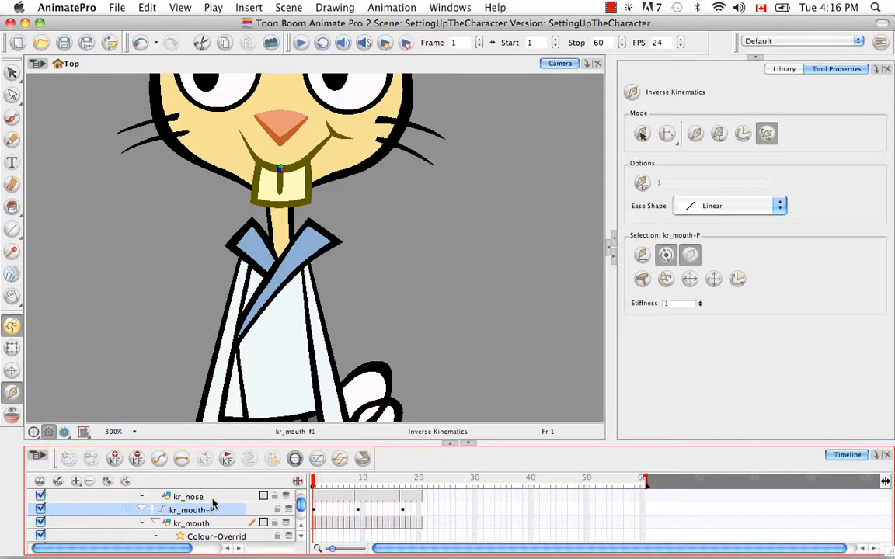
{"action": "left_click", "coordinate": [222, 498]}
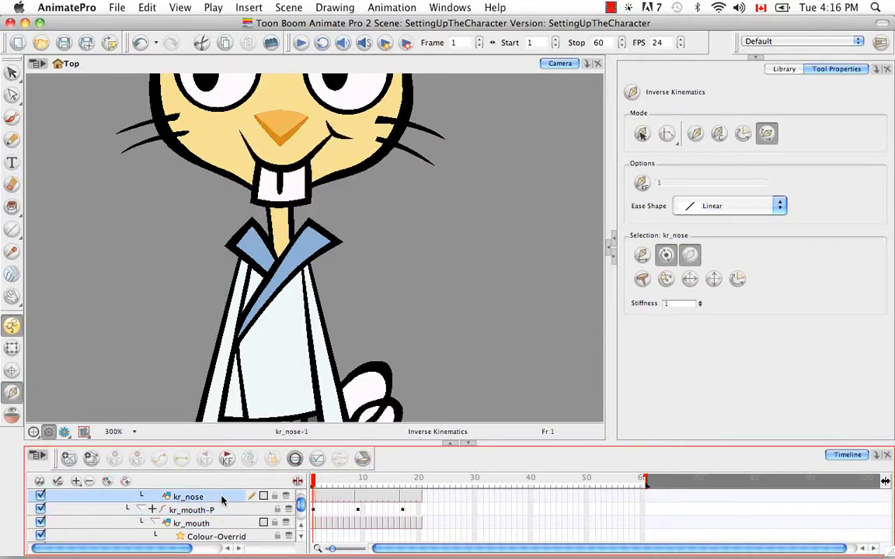
{"action": "left_click", "coordinate": [300, 528]}
{"action": "left_click", "coordinate": [300, 528]}
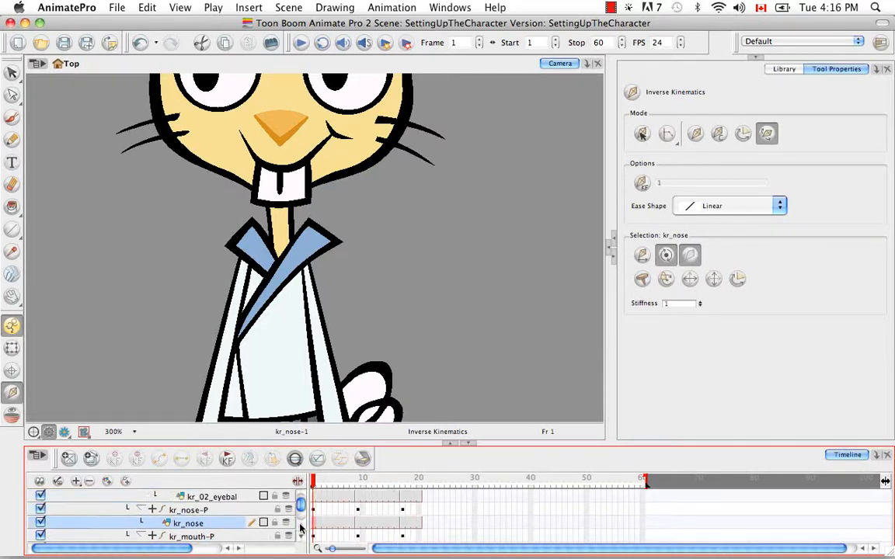
{"action": "left_click", "coordinate": [196, 510]}
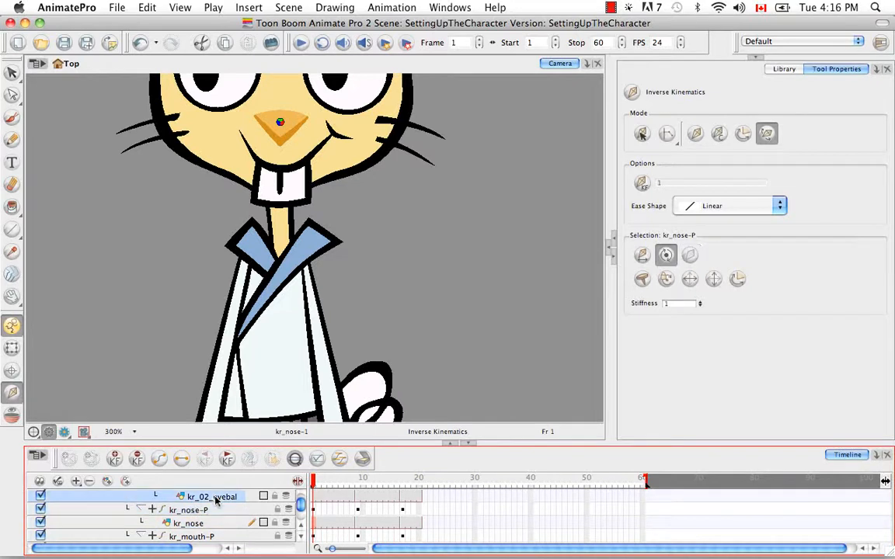
{"action": "left_click", "coordinate": [221, 497]}
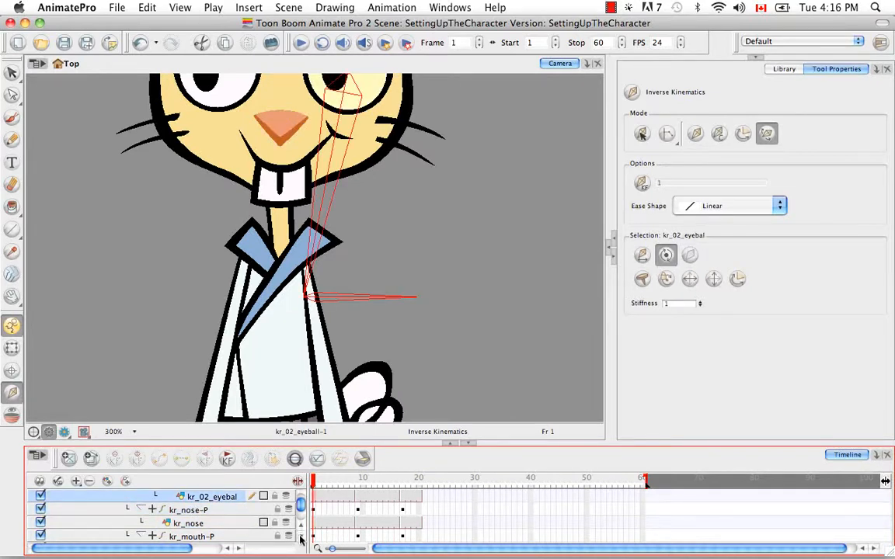
Exclude kr_head_Patch and kr_head-P from inverse kinematics
{"action": "left_click", "coordinate": [302, 538]}
{"action": "left_click", "coordinate": [301, 538]}
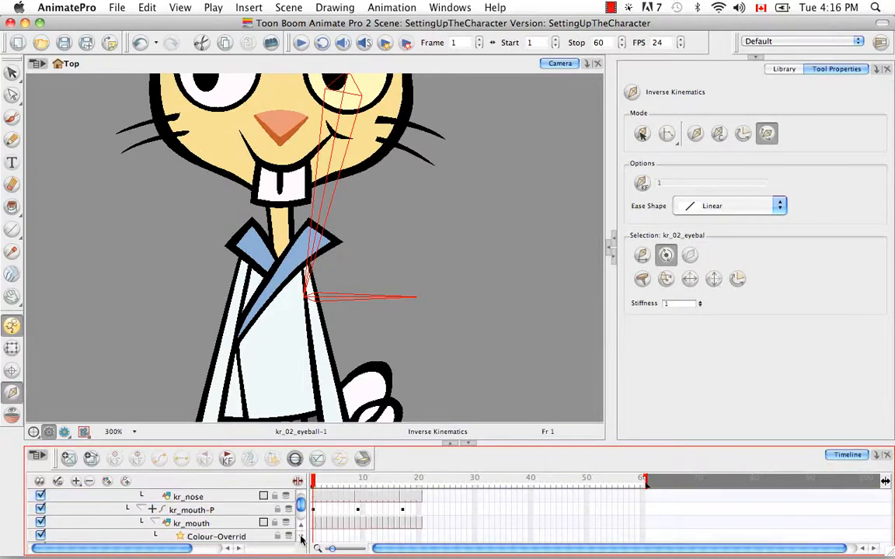
{"action": "left_click", "coordinate": [302, 538]}
{"action": "left_click", "coordinate": [302, 538]}
{"action": "left_click", "coordinate": [302, 538]}
{"action": "left_click", "coordinate": [301, 538]}
{"action": "left_click", "coordinate": [301, 538]}
{"action": "left_click", "coordinate": [301, 538]}
{"action": "left_click", "coordinate": [301, 538]}
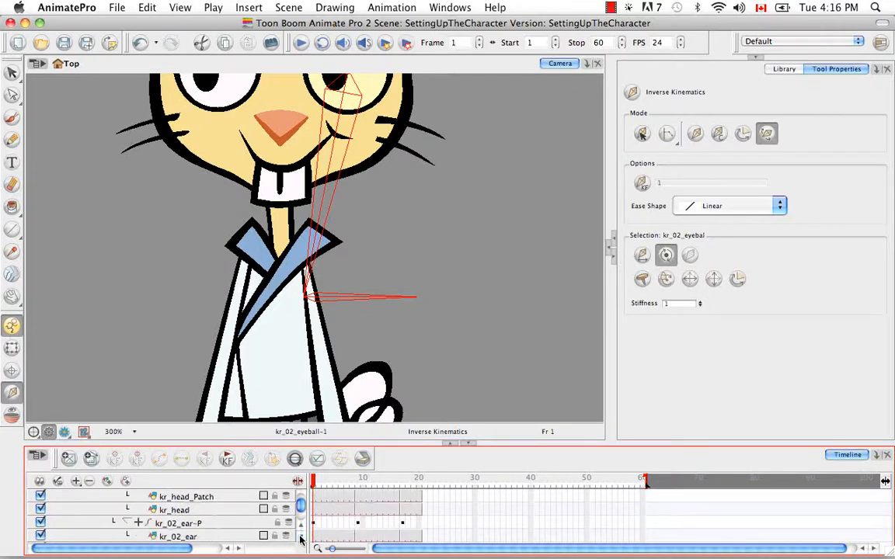
{"action": "left_click", "coordinate": [196, 511]}
{"action": "left_click", "coordinate": [198, 499]}
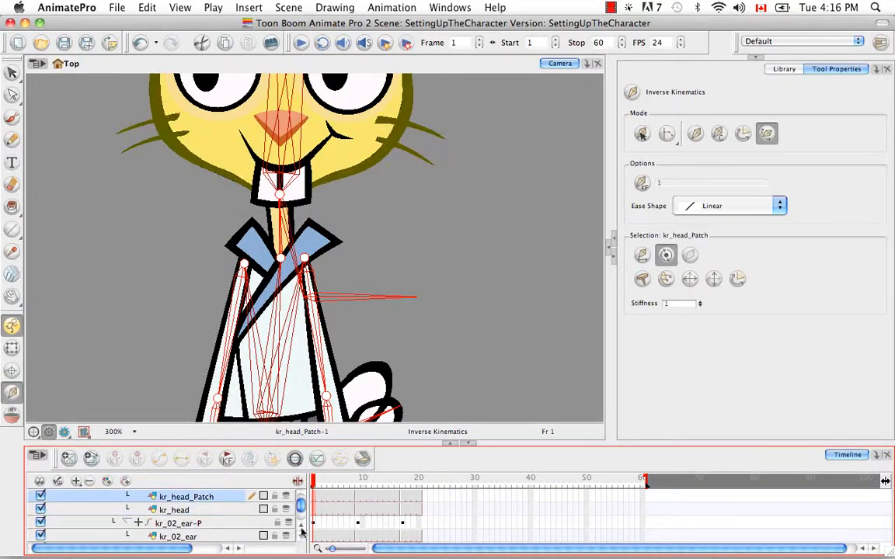
{"action": "left_click", "coordinate": [302, 528]}
{"action": "left_click", "coordinate": [302, 528]}
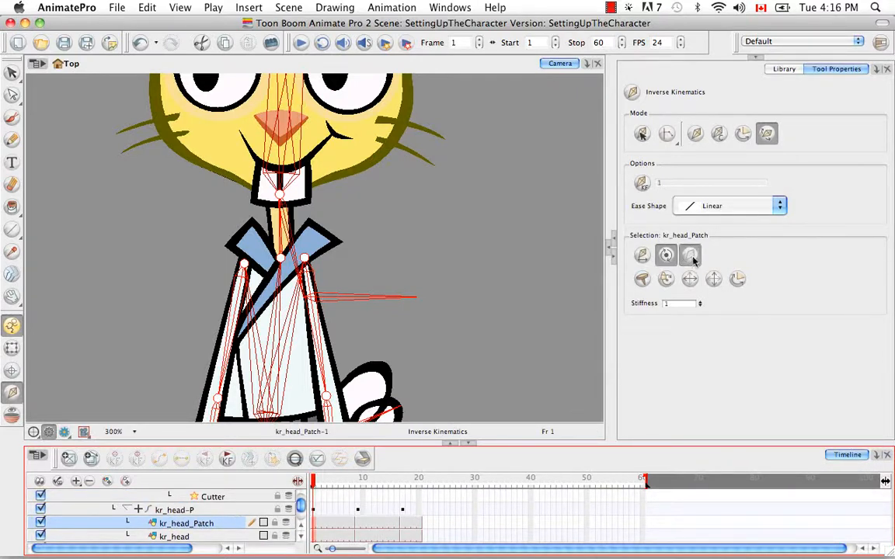
{"action": "left_click", "coordinate": [204, 510]}
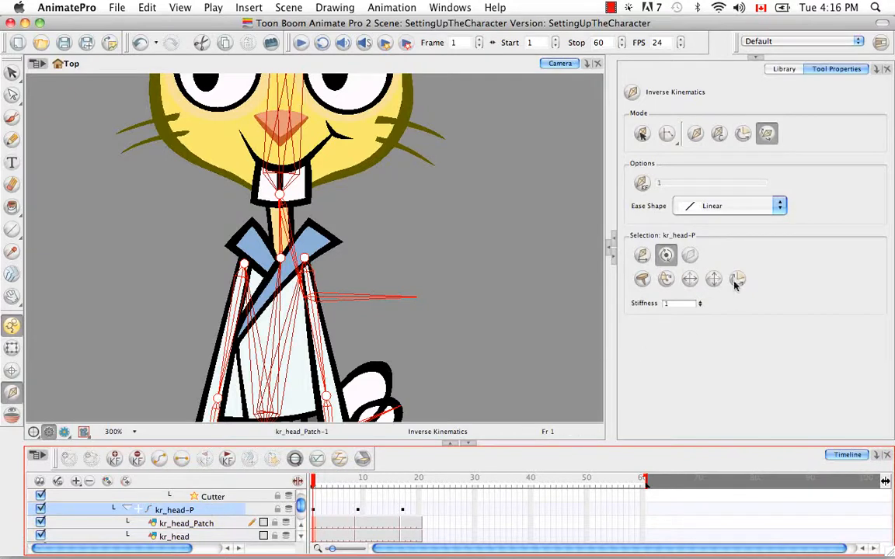
{"action": "left_click", "coordinate": [690, 255]}
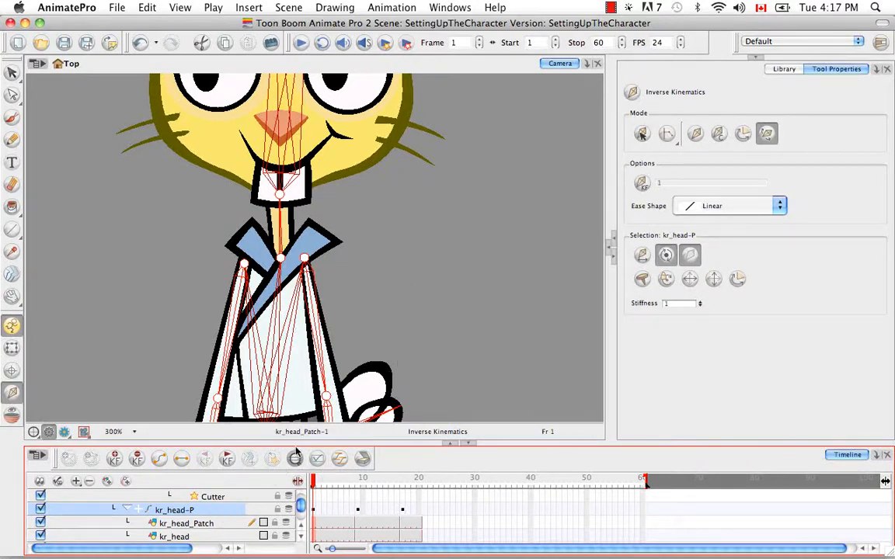
Inspect the bone chain over the whole character, from the ears down to the feet
{"action": "key", "text": "space"}
{"action": "left_click_drag", "start_coordinate": [337, 253], "coordinate": [397, 114]}
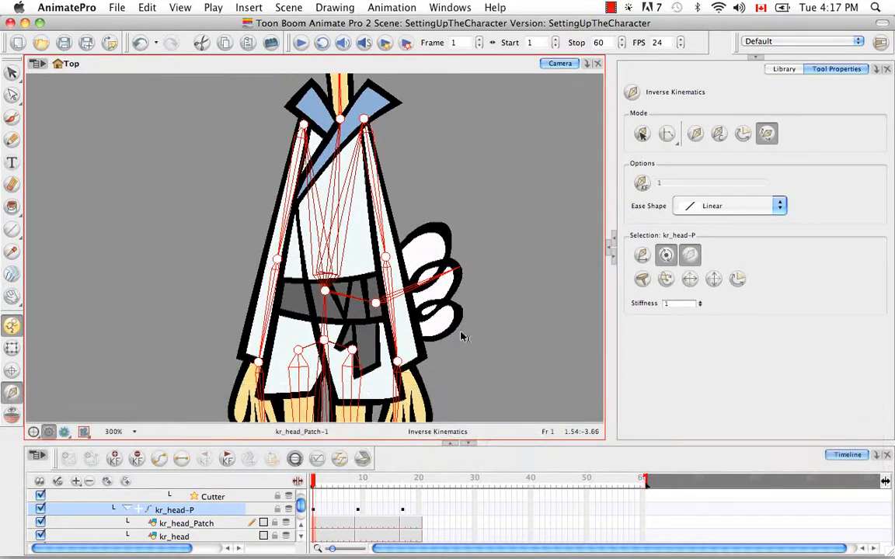
{"action": "key", "text": "super+minus"}
{"action": "key", "text": "super+minus"}
{"action": "key", "text": "super+minus"}
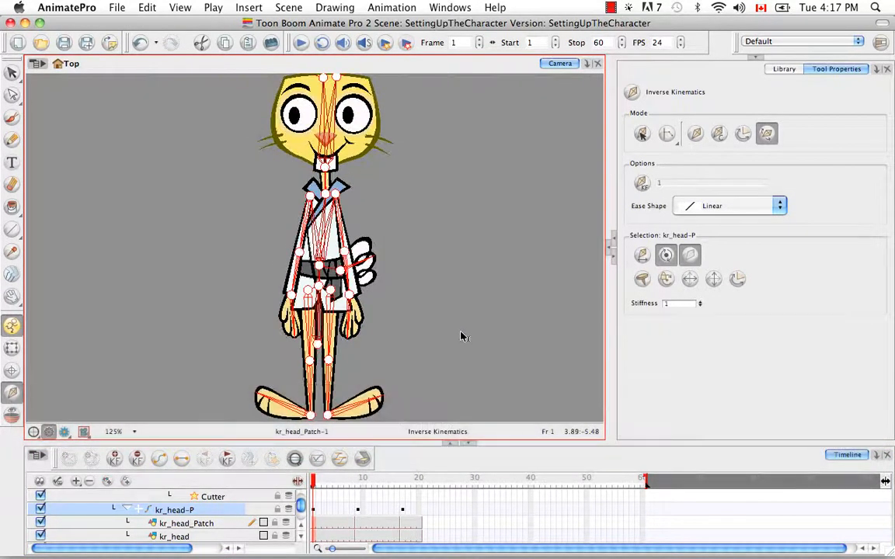
{"action": "key", "text": "space"}
{"action": "left_click_drag", "start_coordinate": [453, 282], "coordinate": [434, 346]}
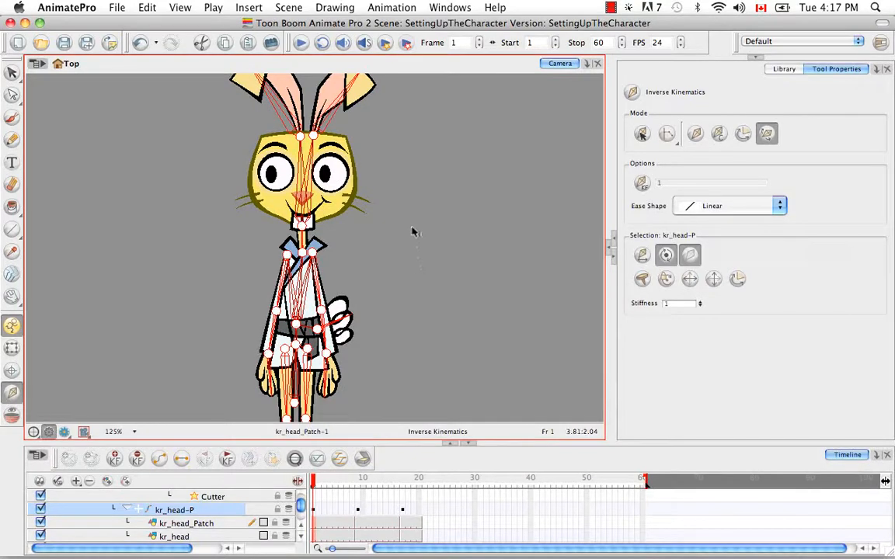
{"action": "key", "text": "space"}
{"action": "left_click_drag", "start_coordinate": [405, 310], "coordinate": [406, 250]}
{"action": "key", "text": "super+equal"}
{"action": "key", "text": "super+equal"}
{"action": "key", "text": "super+equal"}
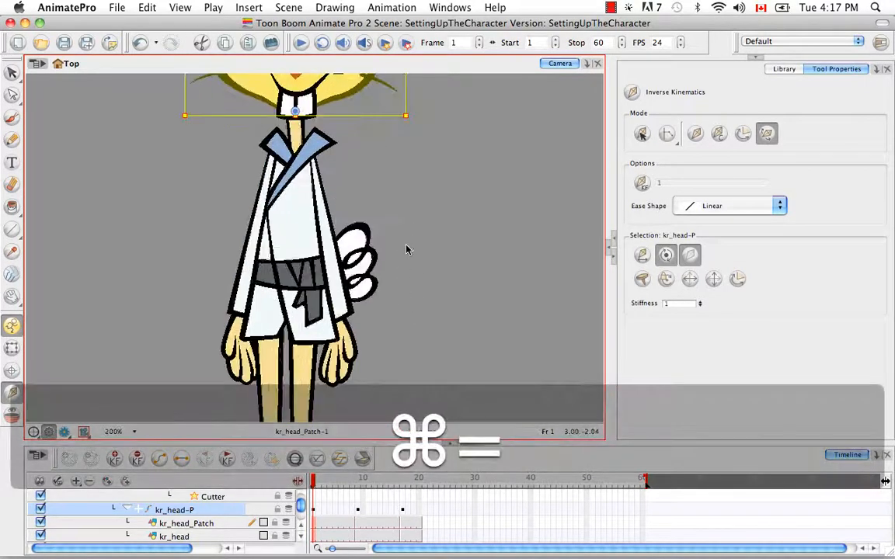
Enable translation at the top of the hierarchy for MASTER-PEG
{"action": "key", "text": "space"}
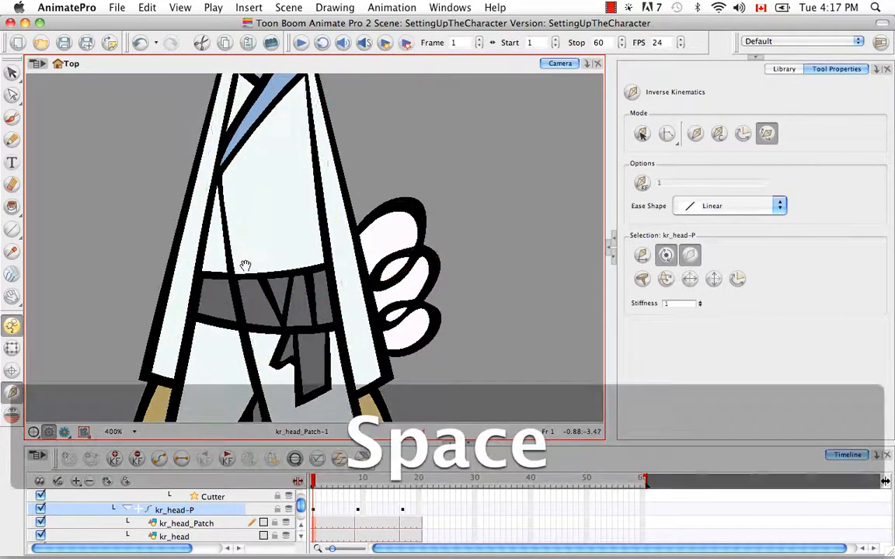
{"action": "left_click_drag", "start_coordinate": [245, 265], "coordinate": [278, 131]}
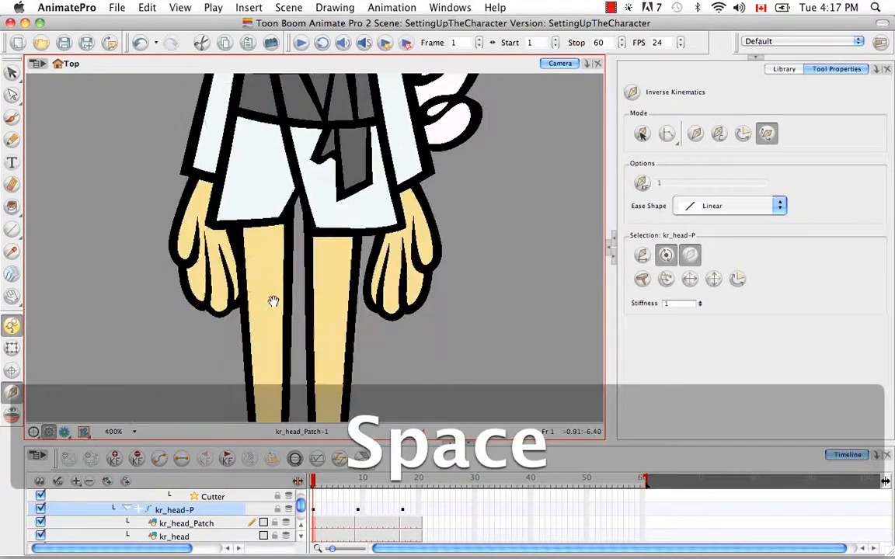
{"action": "left_click_drag", "start_coordinate": [276, 303], "coordinate": [269, 347]}
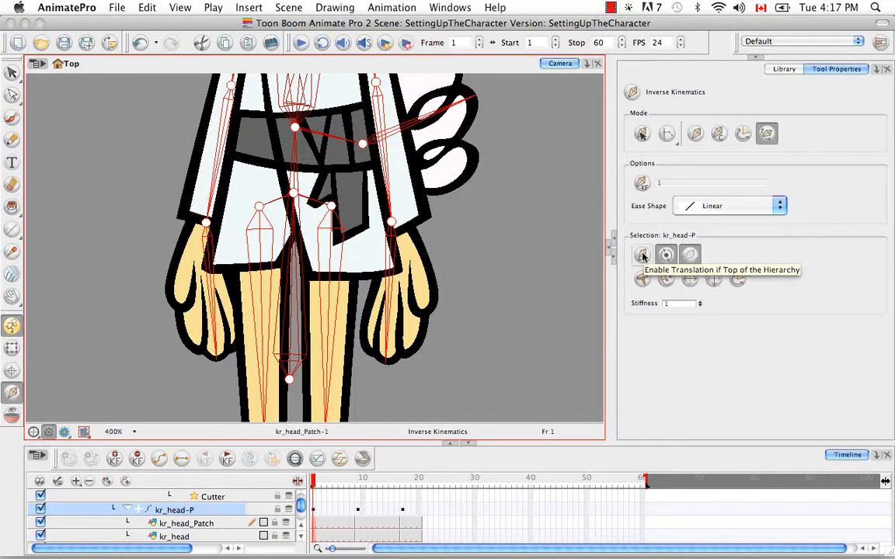
{"action": "left_click_drag", "start_coordinate": [302, 508], "coordinate": [303, 495]}
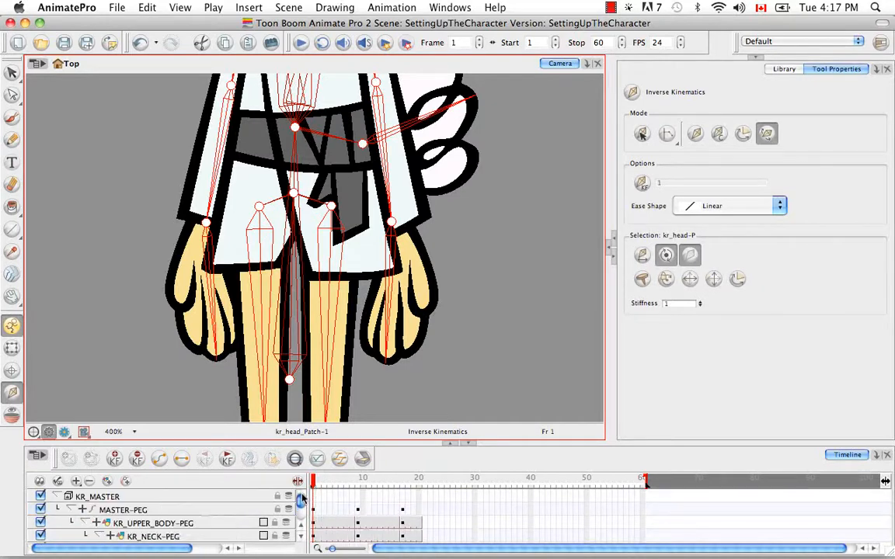
{"action": "left_click", "coordinate": [204, 510]}
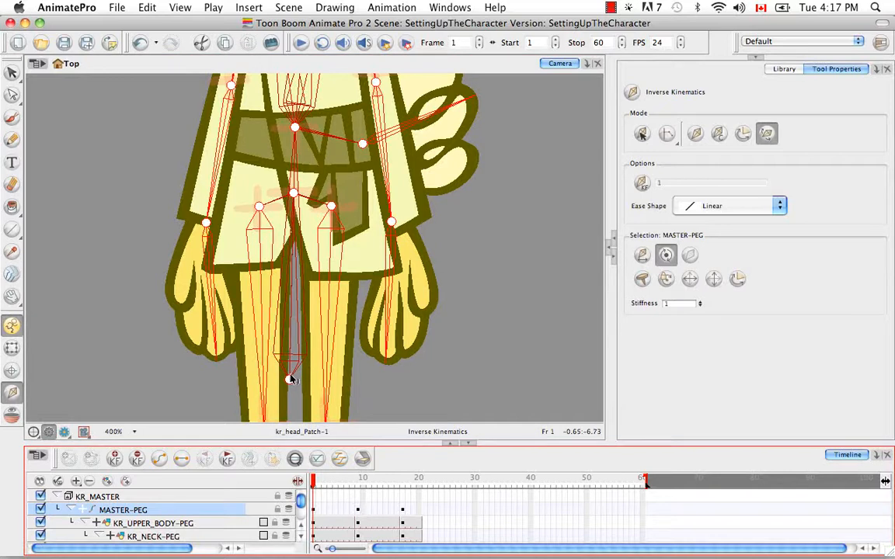
{"action": "left_click", "coordinate": [641, 256]}
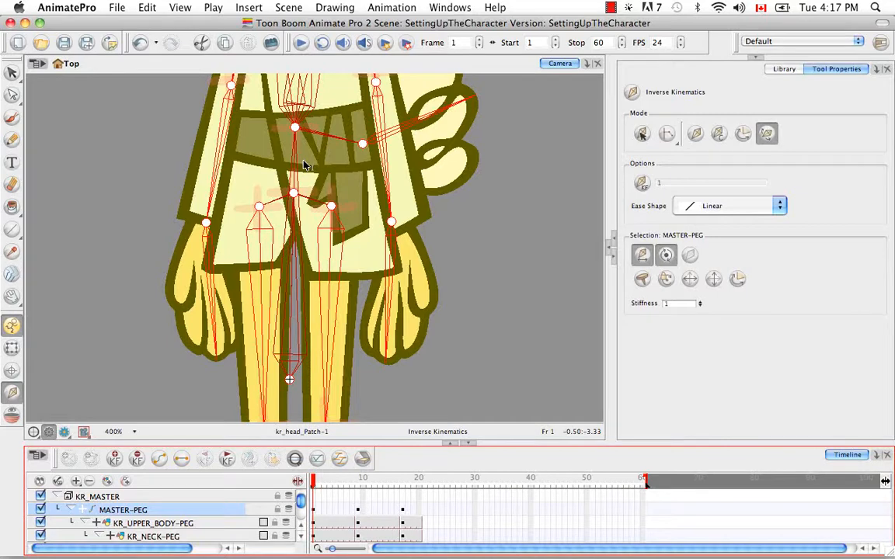
Switch the Inverse Kinematics tool from bone editing to Apply IK mode with the whole rabbit in view
{"action": "key", "text": "space"}
{"action": "left_click_drag", "start_coordinate": [392, 196], "coordinate": [411, 346]}
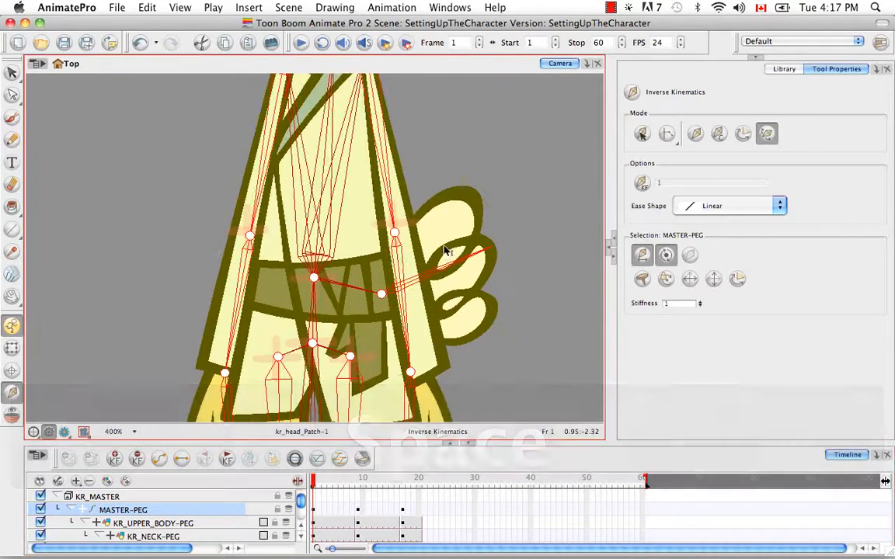
{"action": "key", "text": "super+minus"}
{"action": "key", "text": "super+minus"}
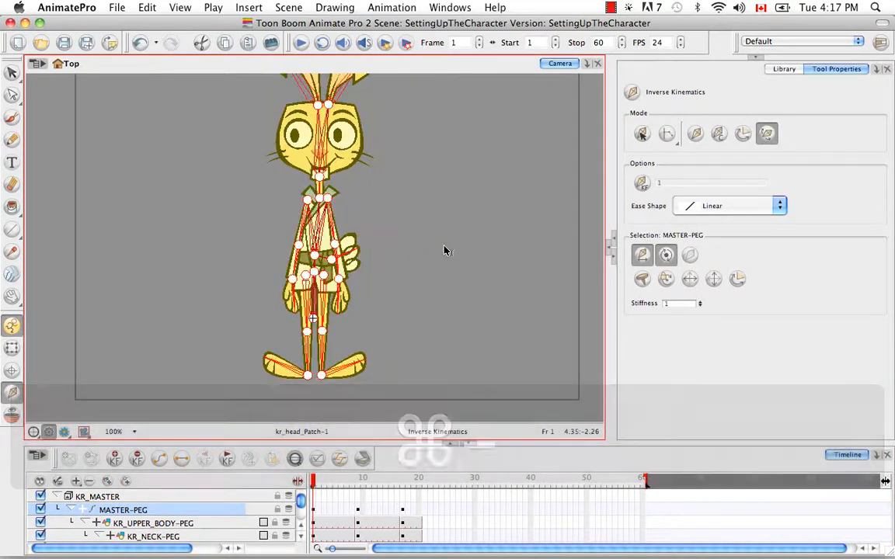
{"action": "key", "text": "space"}
{"action": "left_click_drag", "start_coordinate": [444, 251], "coordinate": [427, 283]}
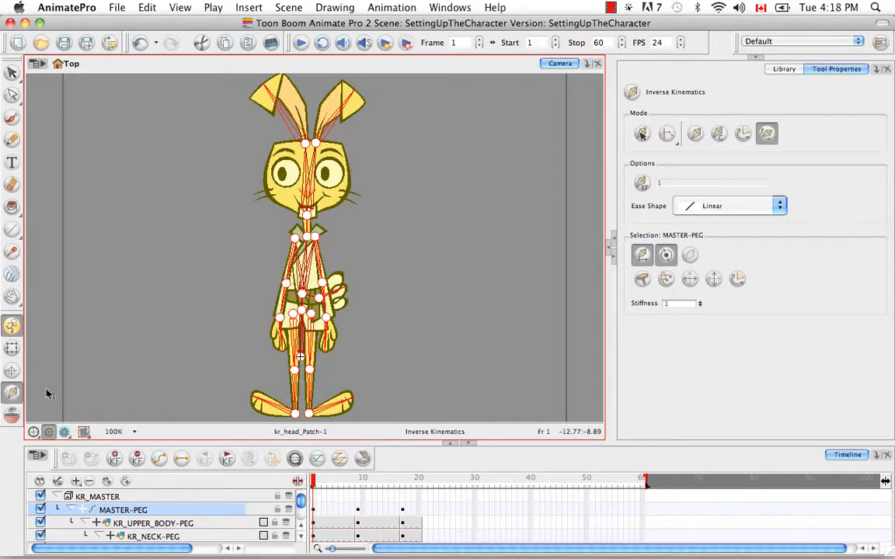
{"action": "left_click", "coordinate": [695, 133]}
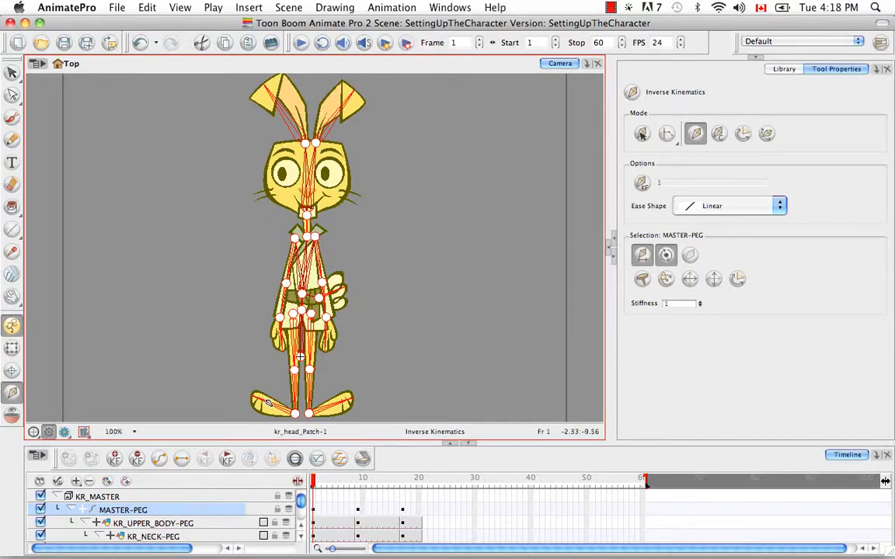
Pull kr_01_foot up and outward at frame 1 so the leg bends, and compare the rig at frames 9, 17, 18 and 6
{"action": "left_click", "coordinate": [269, 404], "text": "super"}
{"action": "left_click_drag", "start_coordinate": [269, 404], "coordinate": [225, 372]}
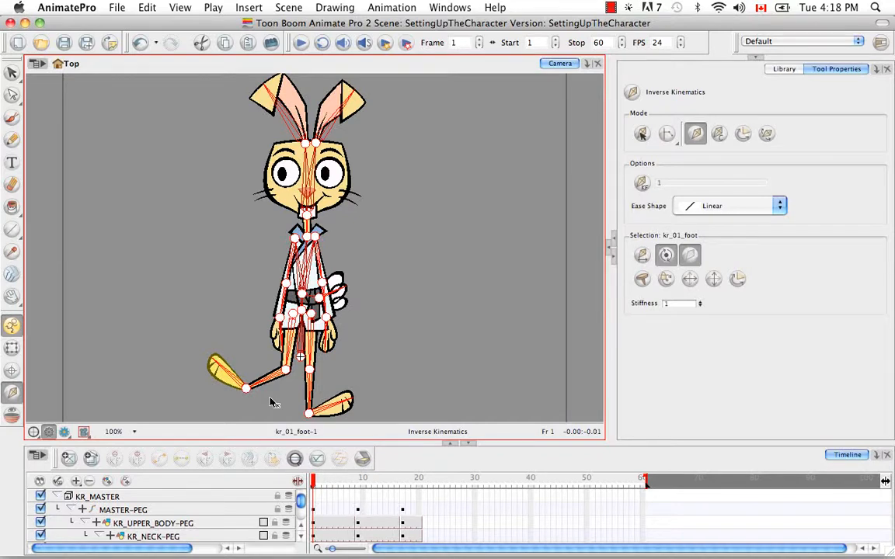
{"action": "left_click_drag", "start_coordinate": [315, 481], "coordinate": [358, 488]}
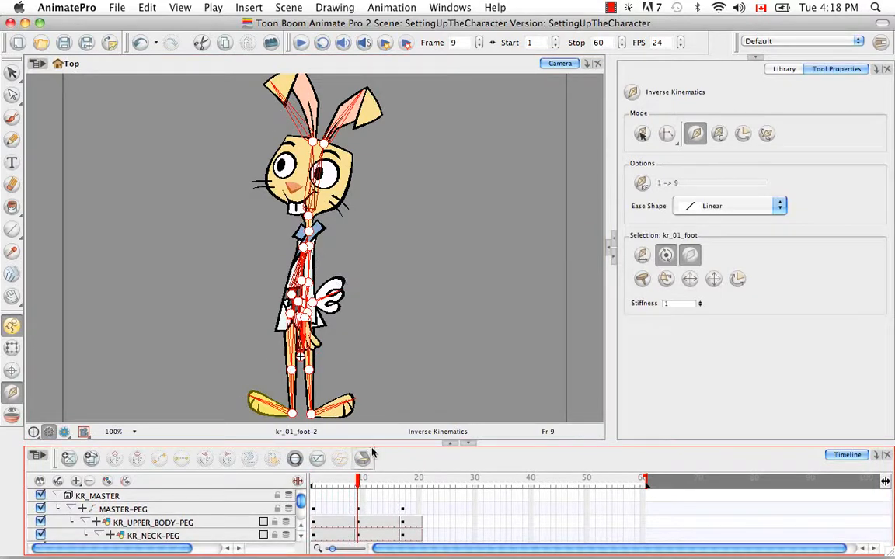
{"action": "left_click_drag", "start_coordinate": [358, 483], "coordinate": [404, 483]}
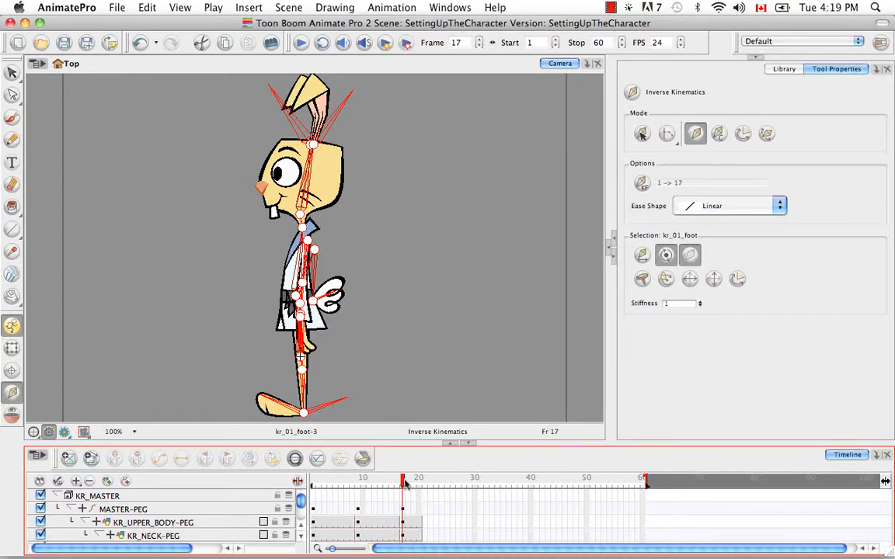
{"action": "mouse_move", "coordinate": [404, 484]}
{"action": "left_mouse_down"}
{"action": "mouse_move", "coordinate": [329, 483]}
{"action": "mouse_move", "coordinate": [408, 490]}
{"action": "left_mouse_up"}
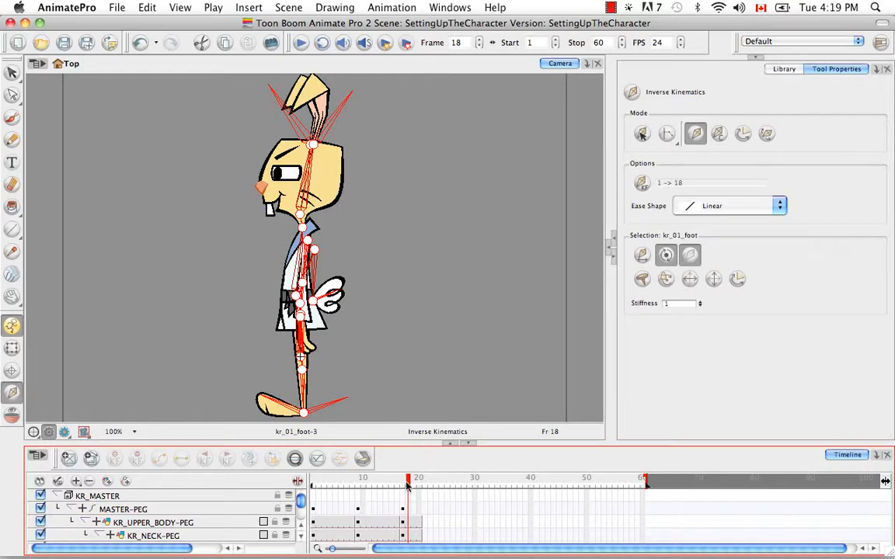
{"action": "left_click_drag", "start_coordinate": [407, 484], "coordinate": [340, 484]}
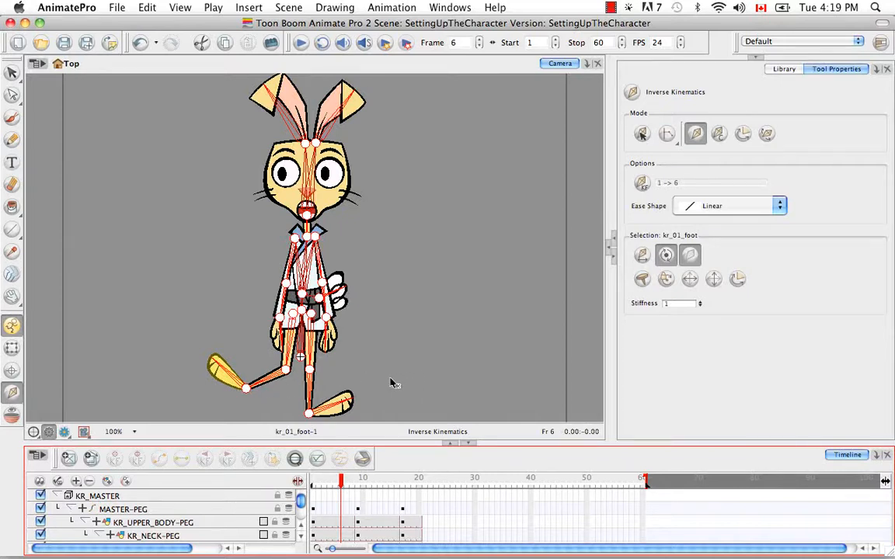
Switch the Inverse Kinematics tool to Edit Min/Max Angle mode with the rabbit's legs shown close up
{"action": "left_click", "coordinate": [273, 426]}
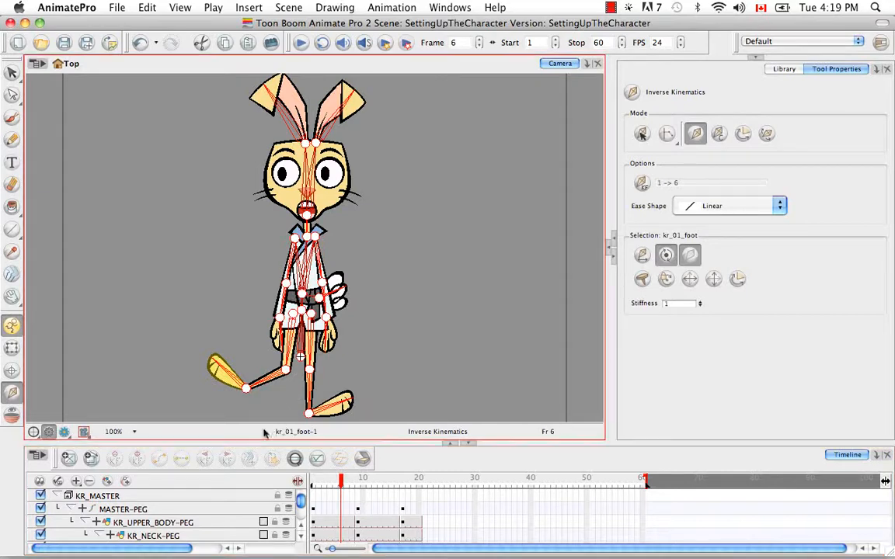
{"action": "key", "text": "super+equal"}
{"action": "key", "text": "super+equal"}
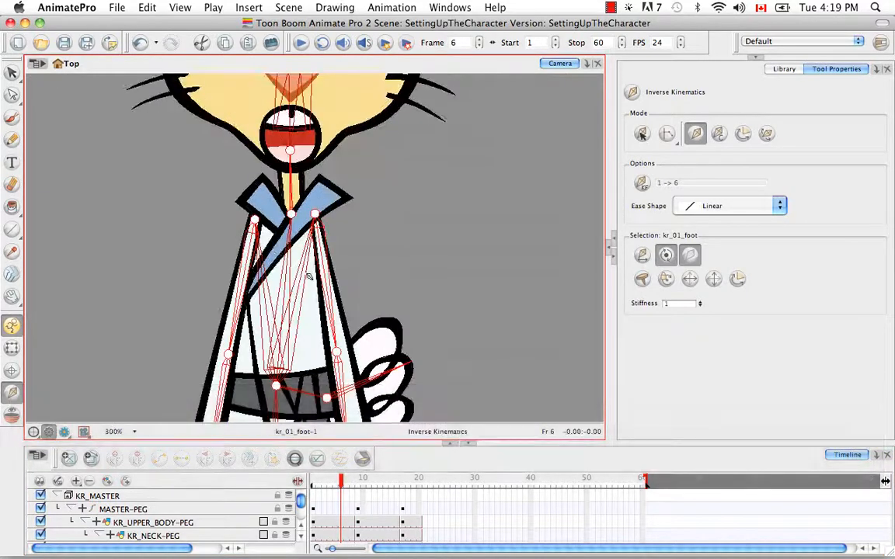
{"action": "key", "text": "space"}
{"action": "left_click_drag", "start_coordinate": [319, 271], "coordinate": [345, 84]}
{"action": "left_click_drag", "start_coordinate": [329, 289], "coordinate": [399, 81]}
{"action": "left_click_drag", "start_coordinate": [398, 233], "coordinate": [385, 304]}
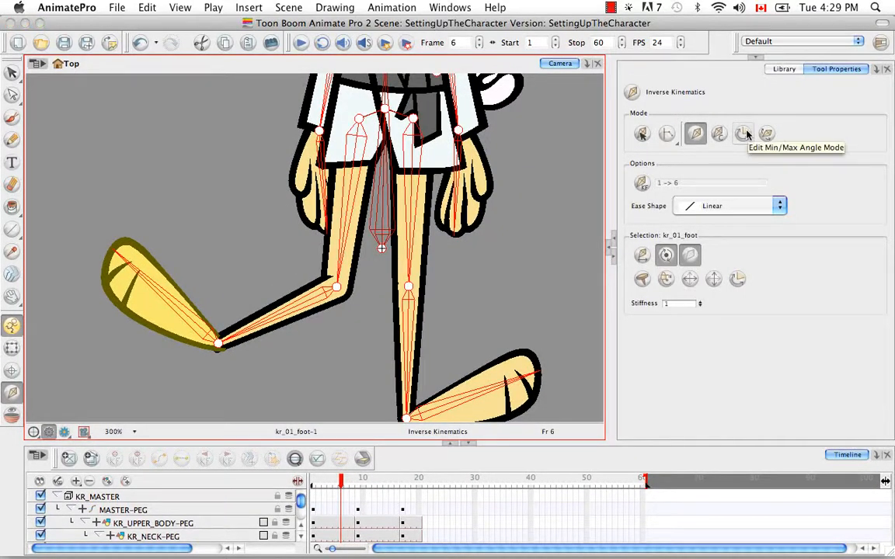
{"action": "left_click", "coordinate": [743, 135]}
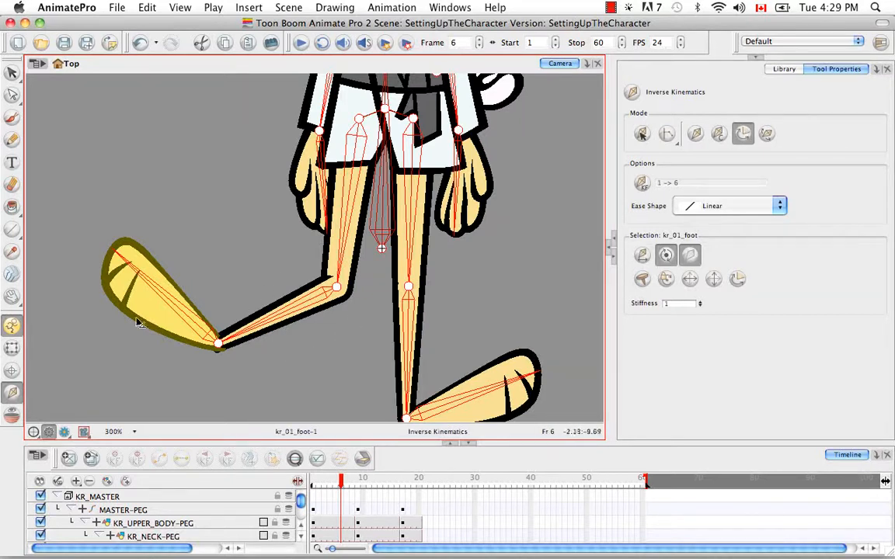
Select the bent leg's KR_01_LOWERLEG-PEG by picking its tibia artwork and moving up the layer hierarchy
{"action": "left_click", "coordinate": [12, 349]}
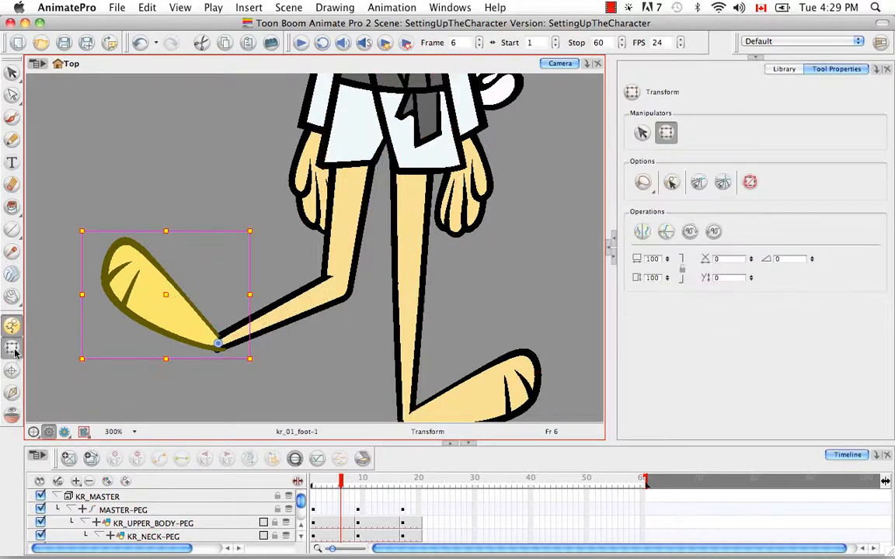
{"action": "left_click", "coordinate": [284, 312]}
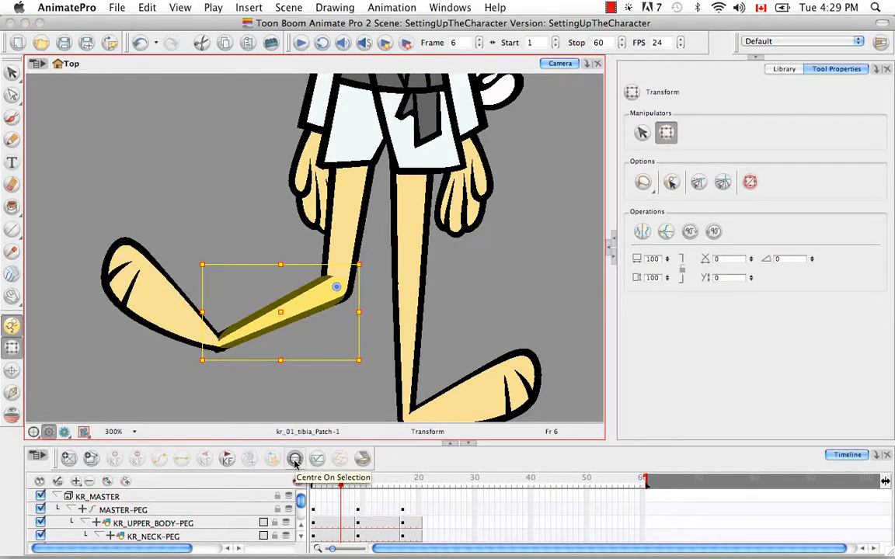
{"action": "left_click", "coordinate": [294, 459]}
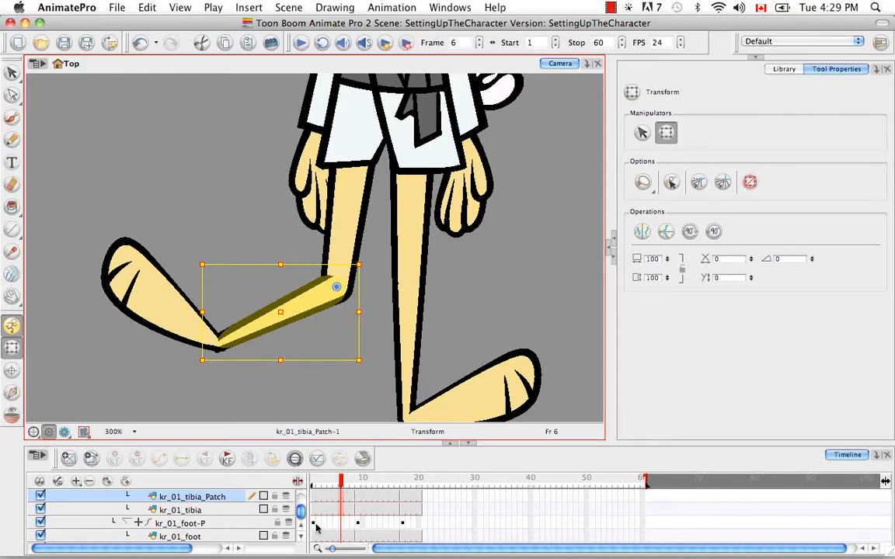
{"action": "scroll", "coordinate": [302, 528], "scroll_direction": "up", "scroll_amount": 2}
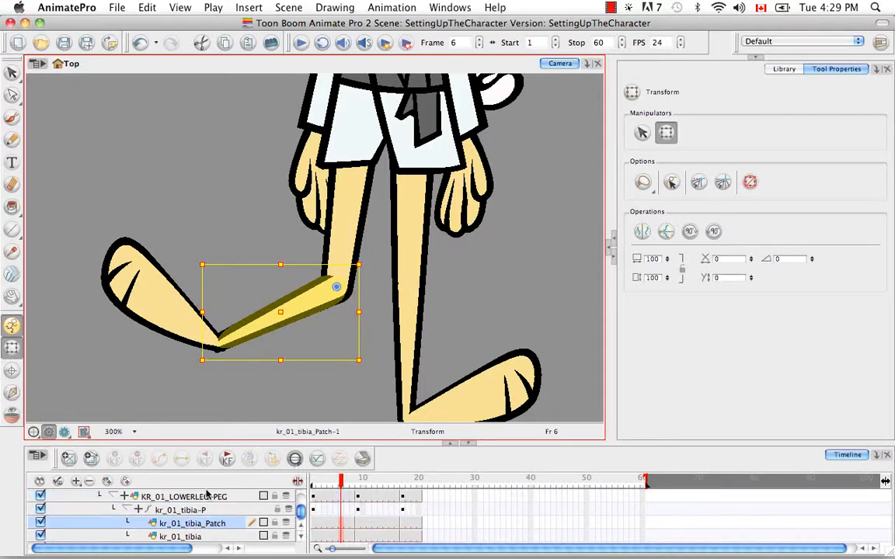
{"action": "key", "text": "b"}
{"action": "key", "text": "b"}
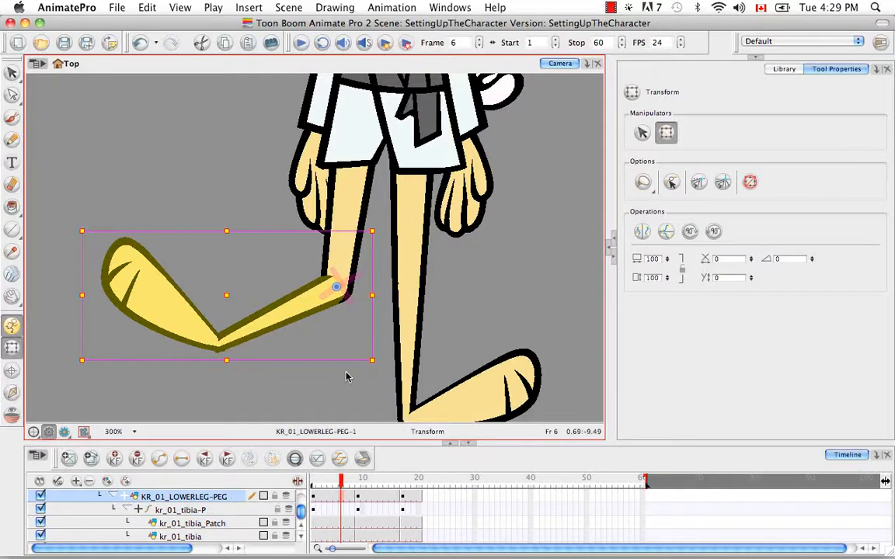
Enable the min/max angle constraint on KR_01_LOWERLEG-PEG and test the knee by moving the foot in Apply IK mode
{"action": "left_click", "coordinate": [12, 392]}
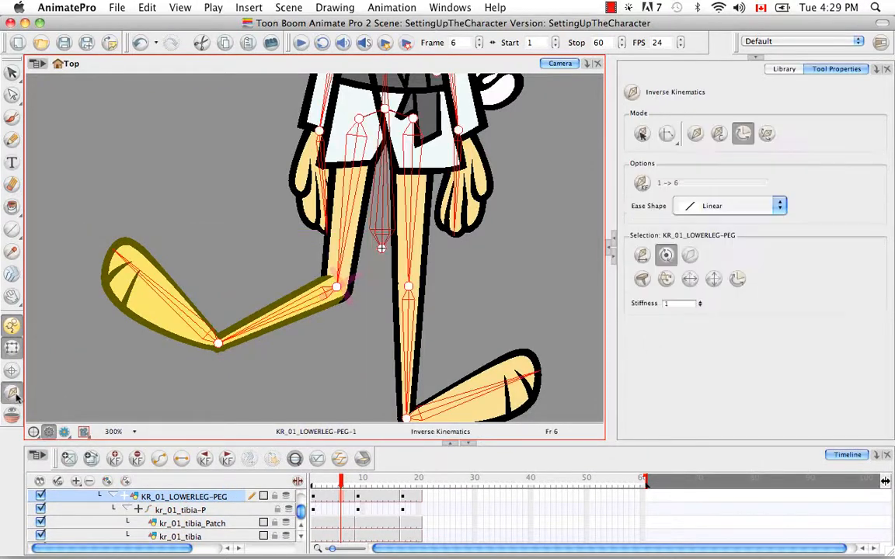
{"action": "left_click", "coordinate": [737, 280]}
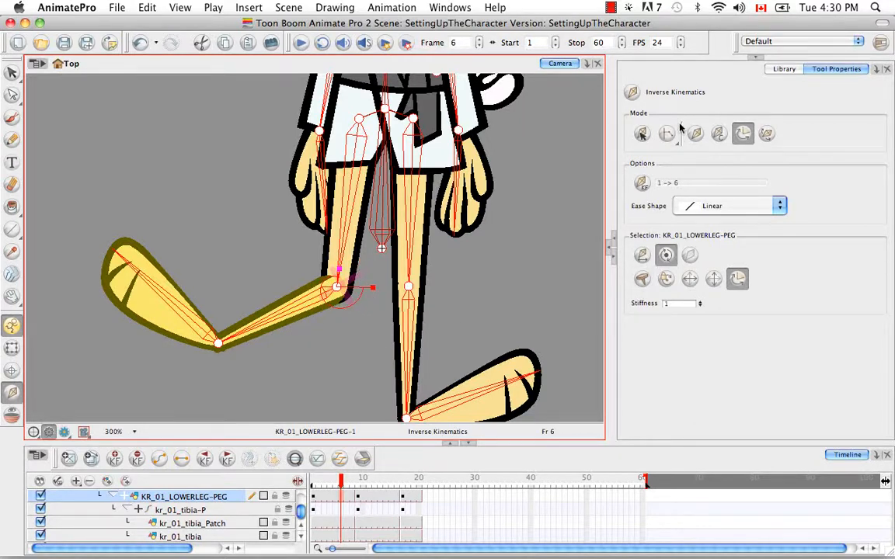
{"action": "left_click", "coordinate": [702, 135]}
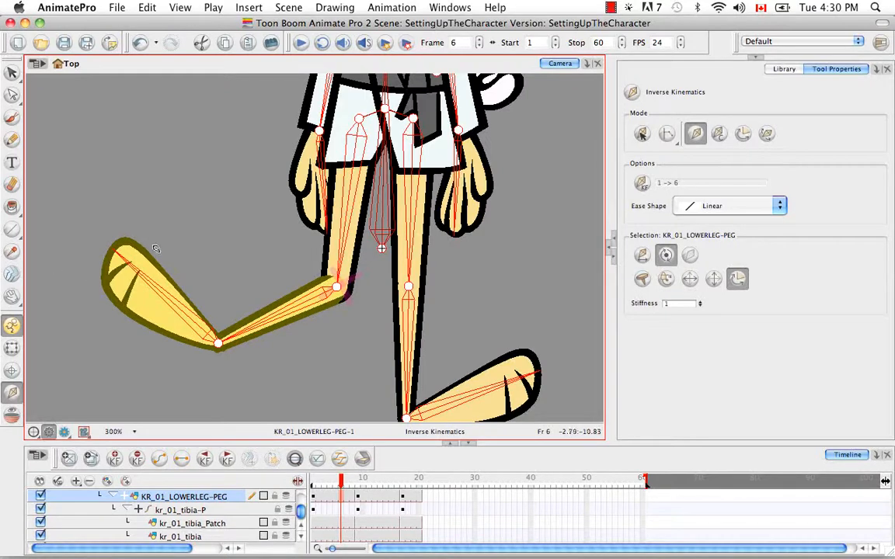
{"action": "mouse_move", "coordinate": [156, 300]}
{"action": "left_mouse_down"}
{"action": "mouse_move", "coordinate": [194, 342]}
{"action": "mouse_move", "coordinate": [543, 349]}
{"action": "mouse_move", "coordinate": [512, 194]}
{"action": "mouse_move", "coordinate": [431, 170]}
{"action": "mouse_move", "coordinate": [225, 233]}
{"action": "mouse_move", "coordinate": [249, 132]}
{"action": "mouse_move", "coordinate": [464, 216]}
{"action": "mouse_move", "coordinate": [206, 410]}
{"action": "mouse_move", "coordinate": [74, 376]}
{"action": "mouse_move", "coordinate": [31, 306]}
{"action": "mouse_move", "coordinate": [58, 78]}
{"action": "mouse_move", "coordinate": [257, 104]}
{"action": "mouse_move", "coordinate": [300, 90]}
{"action": "mouse_move", "coordinate": [279, 319]}
{"action": "mouse_move", "coordinate": [120, 319]}
{"action": "mouse_move", "coordinate": [160, 310]}
{"action": "left_mouse_up"}
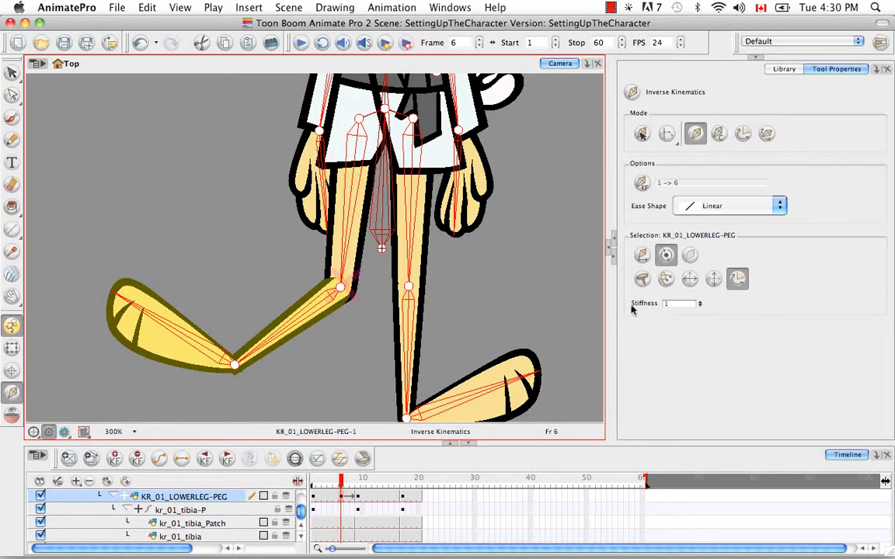
Swing the knee's angle limit to the outer side of the leg and test the bend by moving the foot with Apply IK
{"action": "left_click", "coordinate": [742, 133]}
{"action": "left_click_drag", "start_coordinate": [380, 292], "coordinate": [289, 270]}
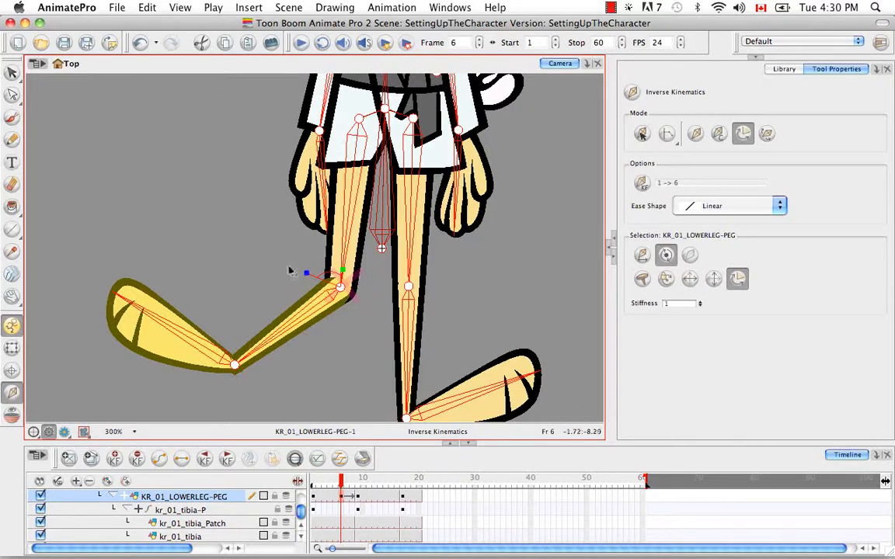
{"action": "left_click", "coordinate": [695, 133]}
{"action": "left_click_drag", "start_coordinate": [248, 396], "coordinate": [245, 264]}
{"action": "left_click_drag", "start_coordinate": [168, 296], "coordinate": [156, 396]}
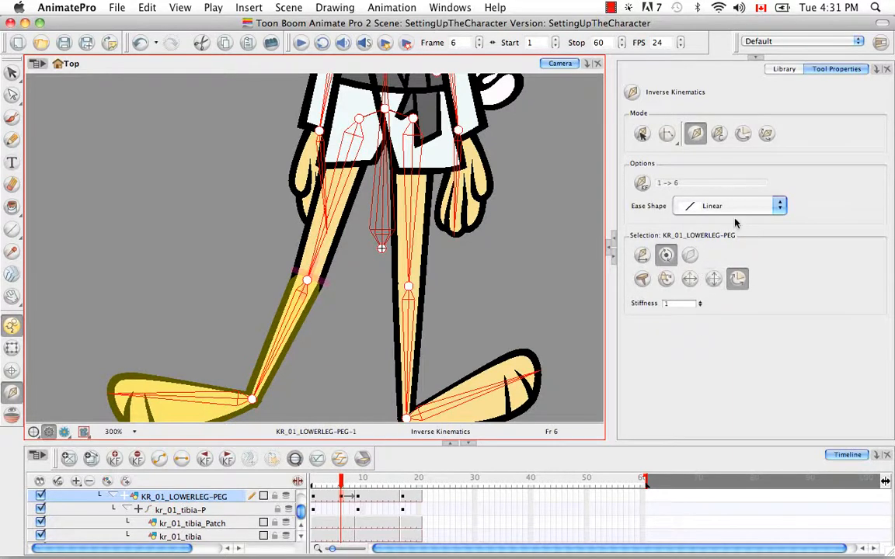
Readjust both knee angle limits of KR_01_LOWERLEG-PEG and test the range by moving the foot up, across and back down
{"action": "left_click", "coordinate": [742, 134]}
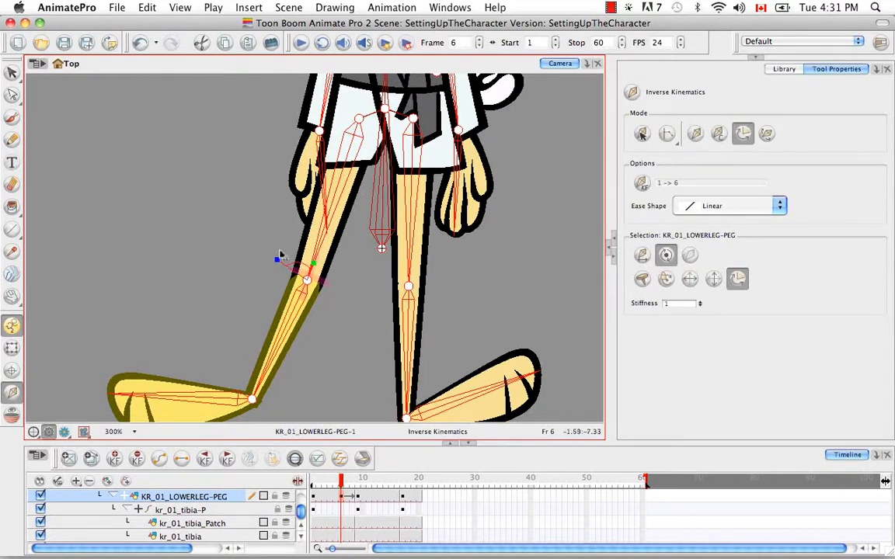
{"action": "left_click_drag", "start_coordinate": [277, 261], "coordinate": [312, 315]}
{"action": "left_click_drag", "start_coordinate": [319, 261], "coordinate": [301, 306]}
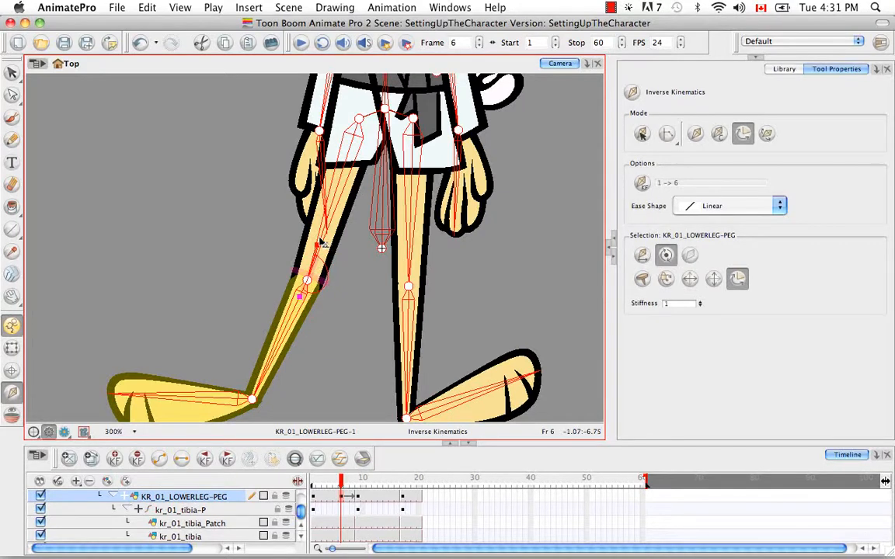
{"action": "left_click", "coordinate": [696, 135]}
{"action": "left_click_drag", "start_coordinate": [171, 368], "coordinate": [113, 263]}
{"action": "left_click_drag", "start_coordinate": [48, 254], "coordinate": [354, 438]}
{"action": "left_click_drag", "start_coordinate": [340, 376], "coordinate": [343, 426]}
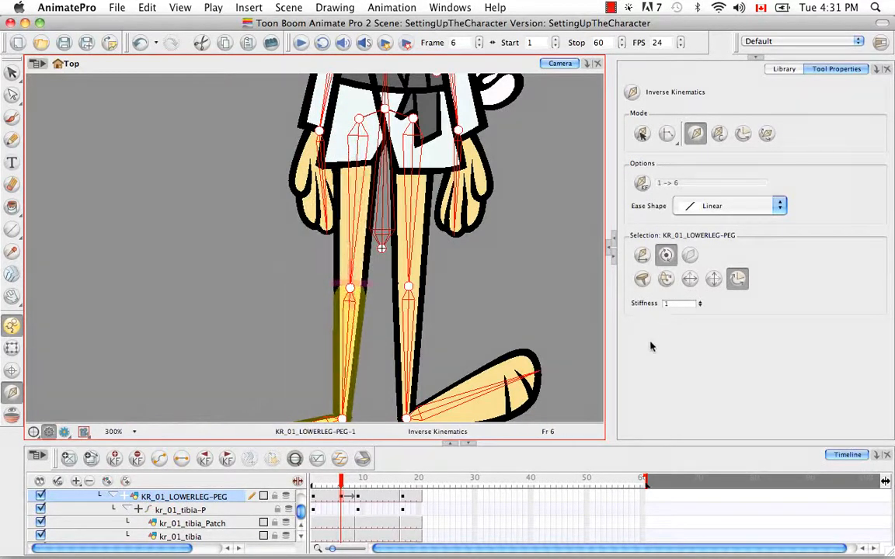
Return to Edit Min/Max Angle mode and delete the KR_01_LOWERLEG-PEG keyframe at frame 6
{"action": "left_click", "coordinate": [743, 133]}
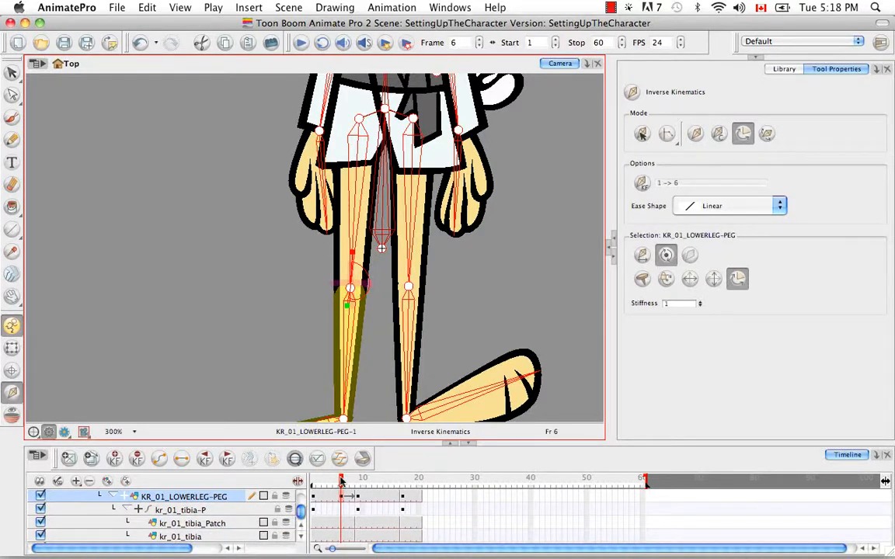
{"action": "right_click", "coordinate": [343, 501]}
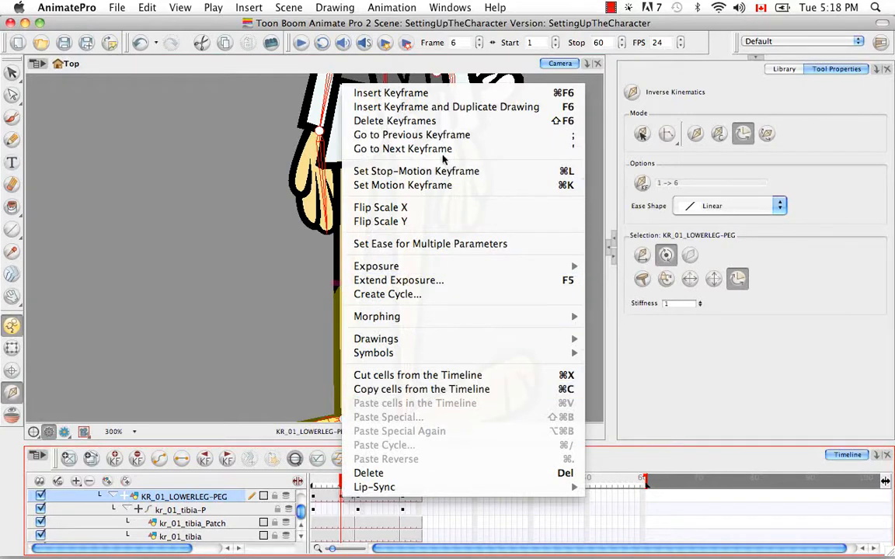
{"action": "left_click", "coordinate": [433, 122]}
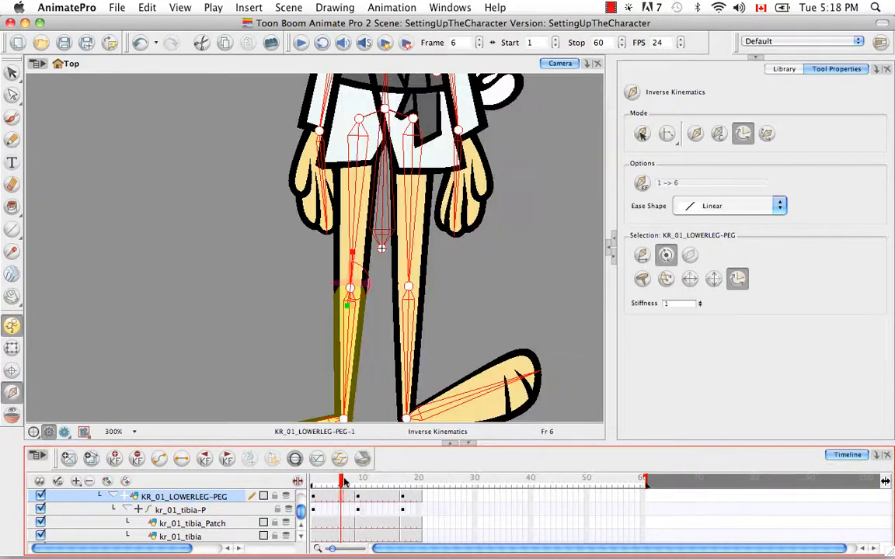
Go back to frame 1 and reactivate the Inverse Kinematics tool with the whole rabbit in view
{"action": "left_click_drag", "start_coordinate": [342, 481], "coordinate": [313, 480]}
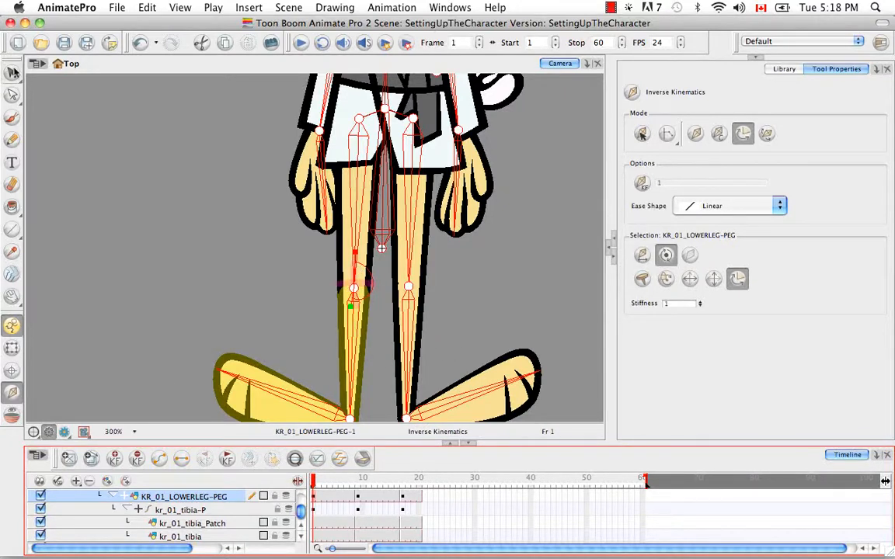
{"action": "left_click", "coordinate": [12, 72]}
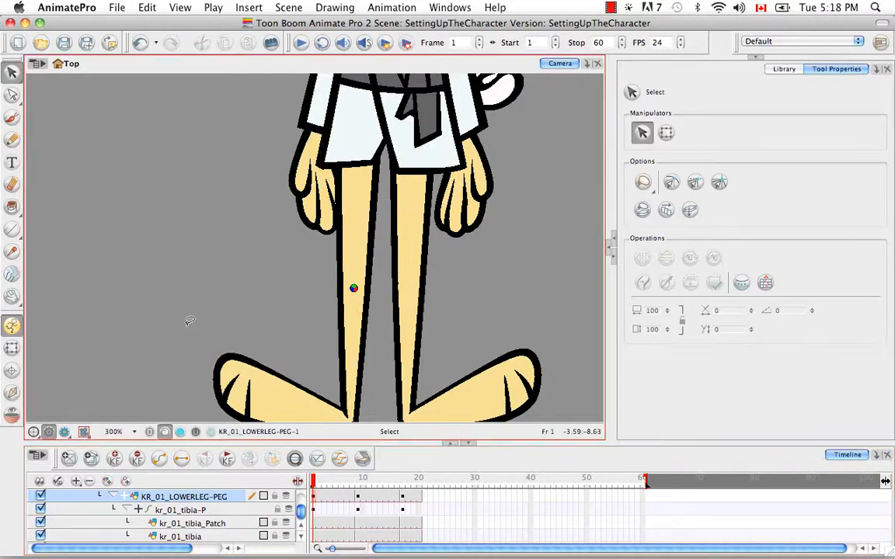
{"action": "key", "text": "super+minus"}
{"action": "key", "text": "super+minus"}
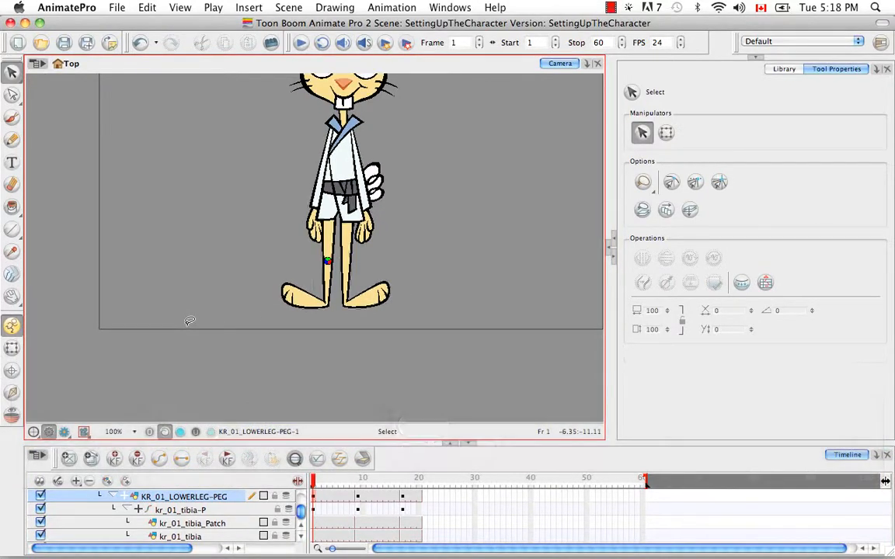
{"action": "key", "text": "shift+m"}
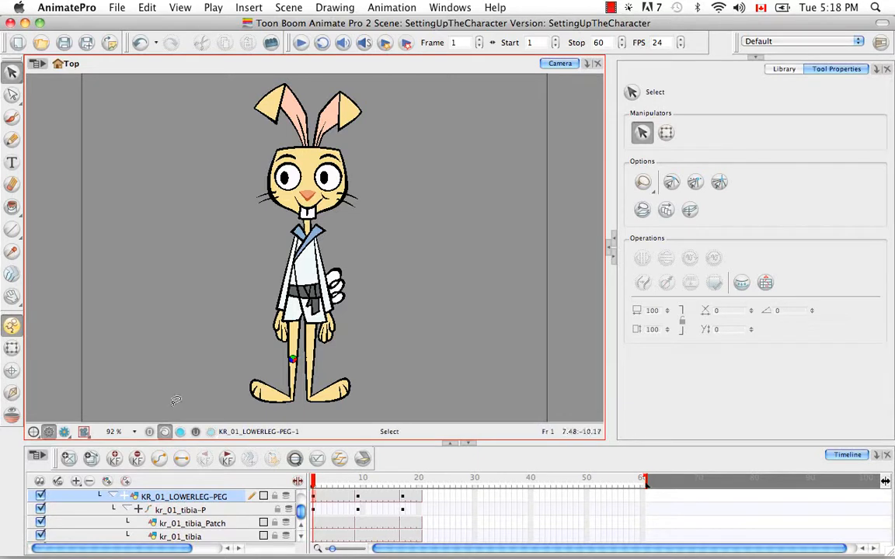
{"action": "left_click", "coordinate": [12, 392]}
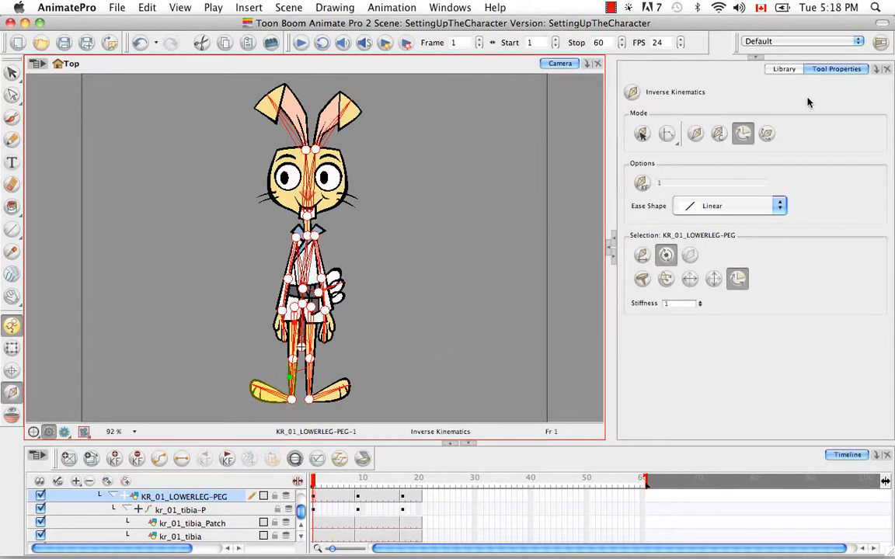
Obtain the right to modify the KarateRabbit folder in the library
{"action": "left_click", "coordinate": [785, 70]}
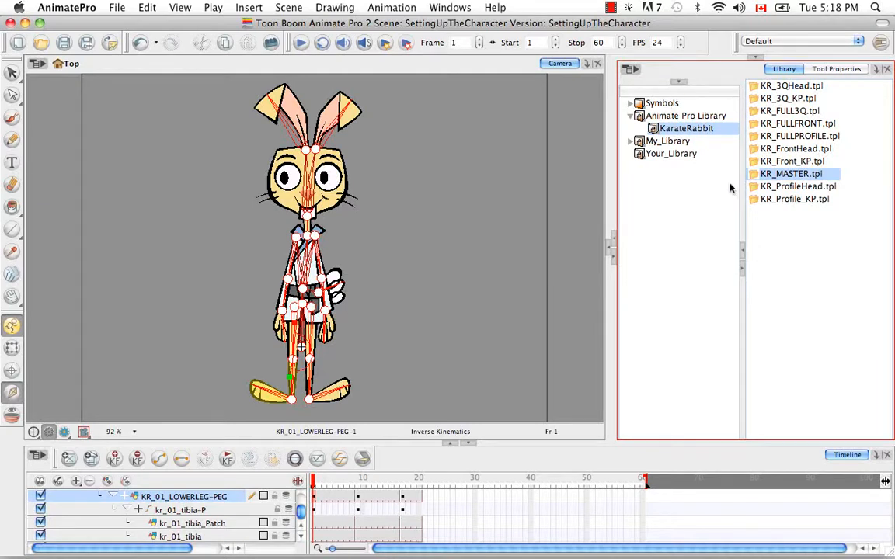
{"action": "right_click", "coordinate": [683, 134]}
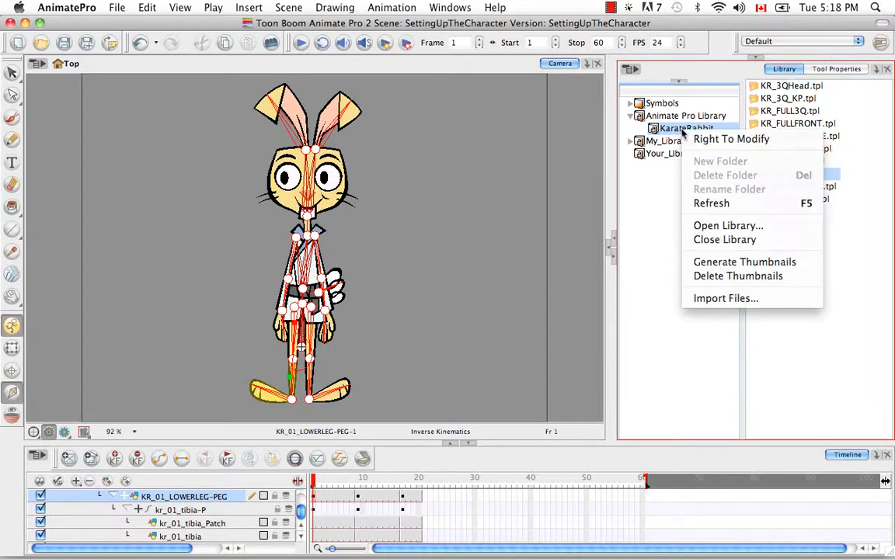
{"action": "left_click", "coordinate": [690, 142]}
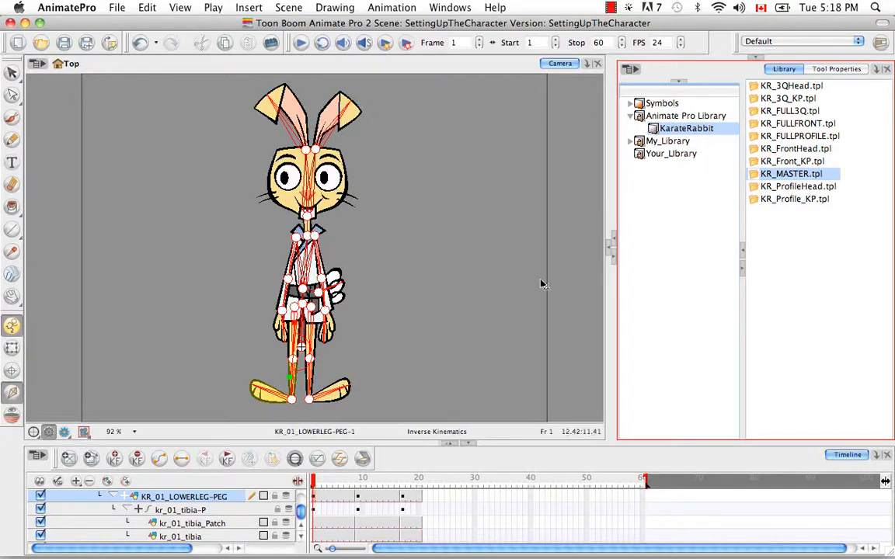
Collapse all timeline layers and rename the KR_MASTER group to KR_MASTER_IK
{"action": "right_click", "coordinate": [231, 499]}
{"action": "mouse_move", "coordinate": [326, 278]}
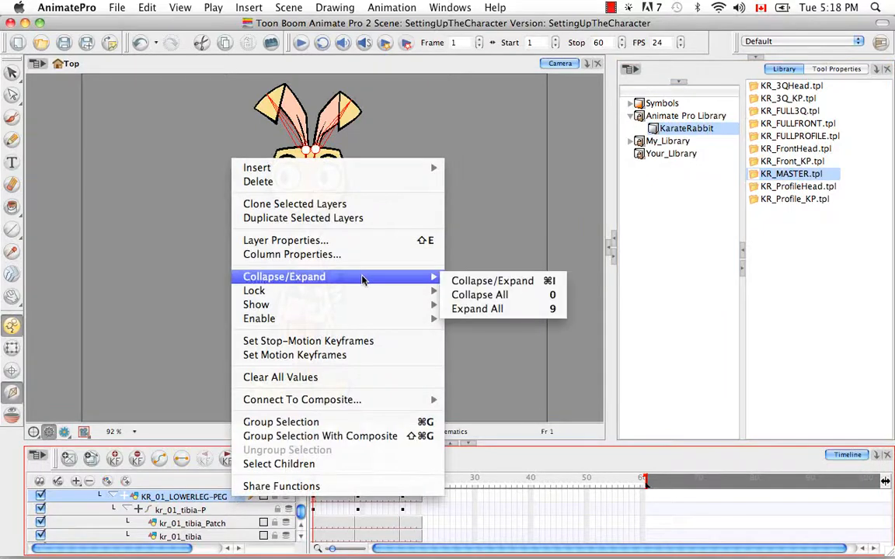
{"action": "left_click", "coordinate": [465, 296]}
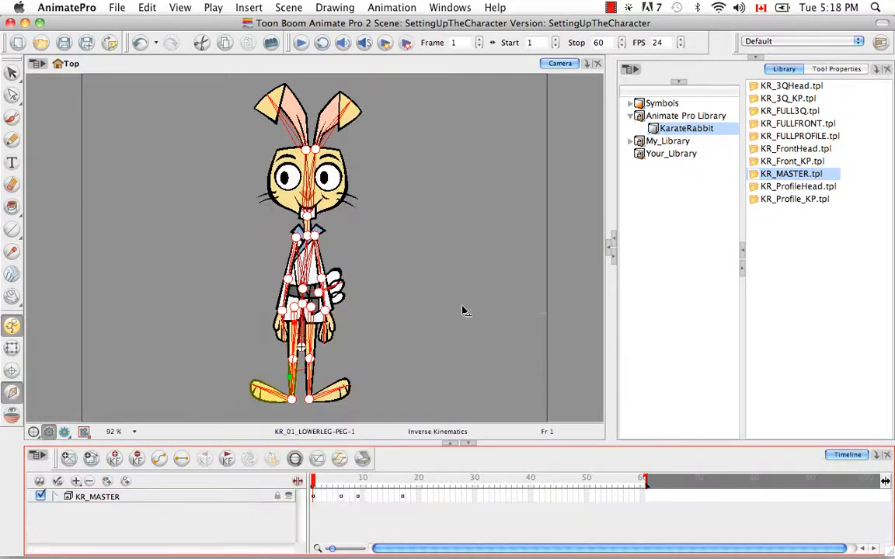
{"action": "left_click", "coordinate": [112, 501]}
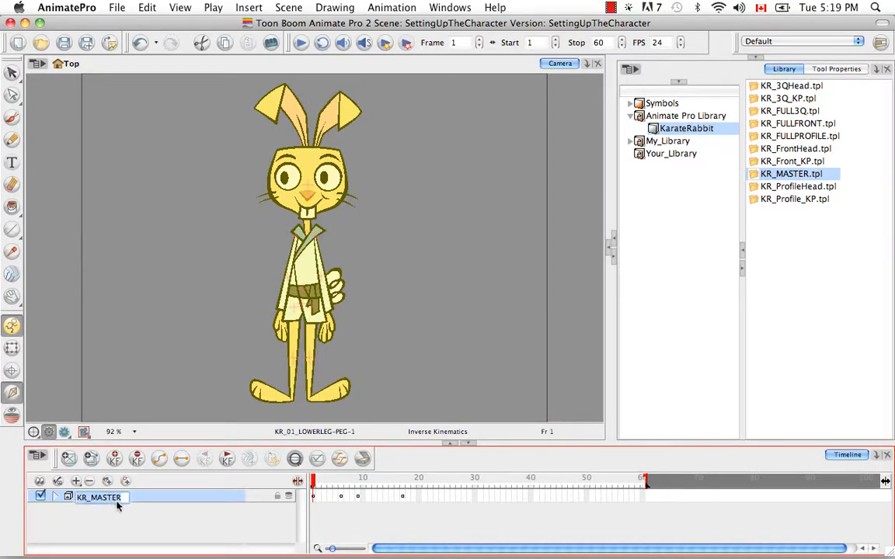
{"action": "double_click", "coordinate": [114, 497]}
{"action": "type", "text": "_IK"}
{"action": "left_click", "coordinate": [167, 509]}
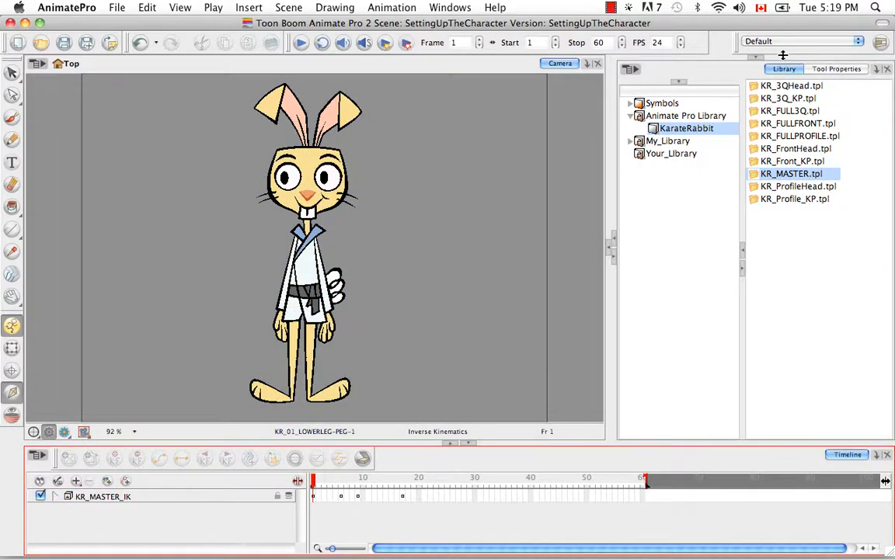
Reveal the hidden Colour view area above the library and add a Network view to it
{"action": "left_click", "coordinate": [756, 56]}
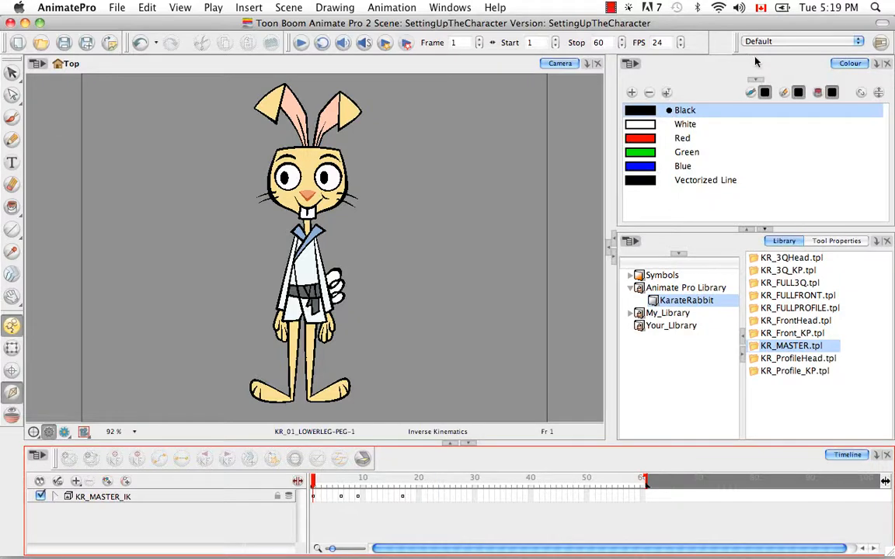
{"action": "left_click", "coordinate": [876, 63]}
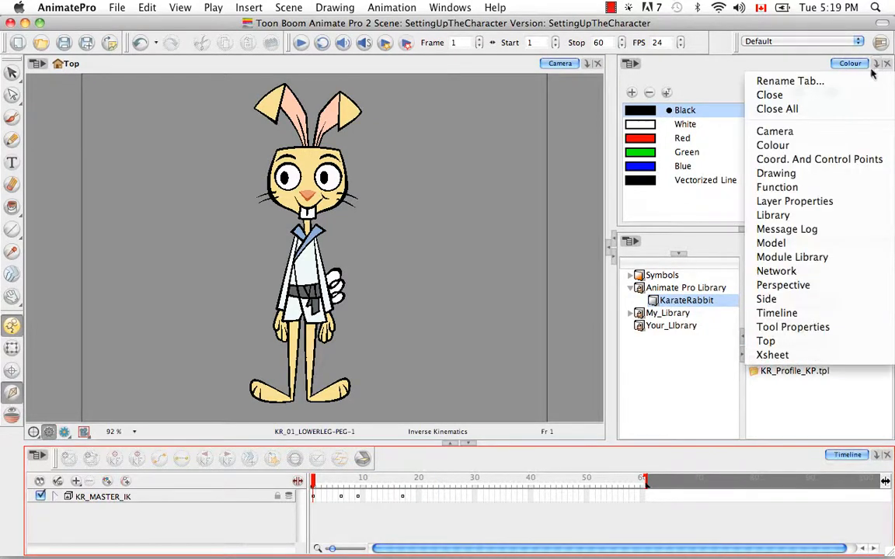
{"action": "left_click", "coordinate": [807, 273]}
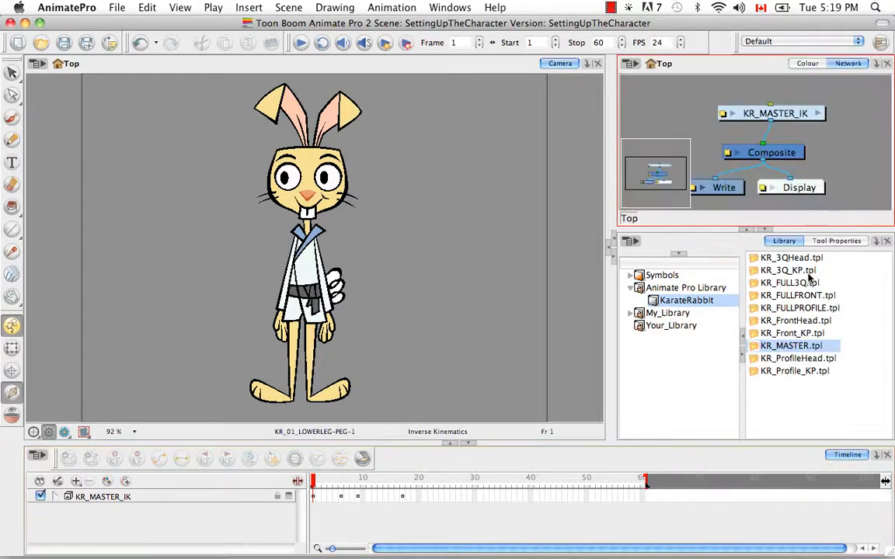
Copy the KR_MASTER_IK module from the network and paste it as a template into the KarateRabbit library folder
{"action": "left_click", "coordinate": [783, 115]}
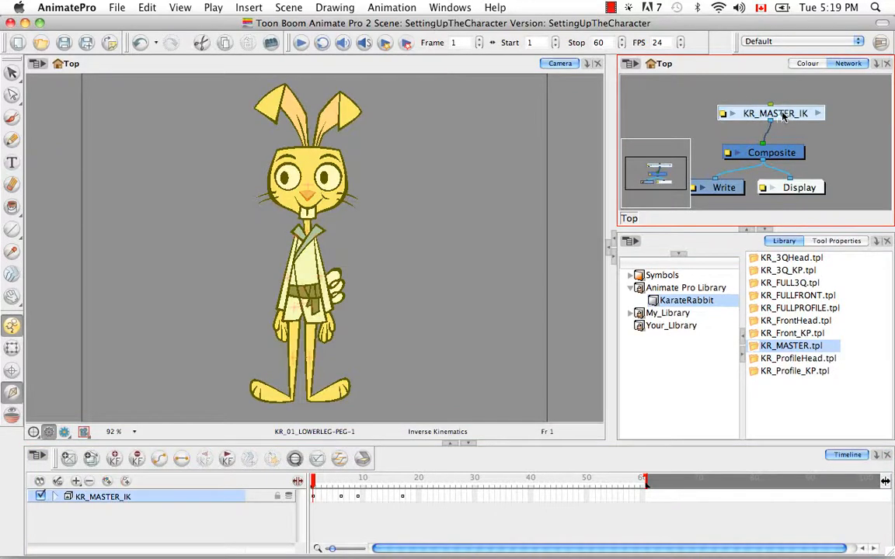
{"action": "right_click", "coordinate": [783, 114]}
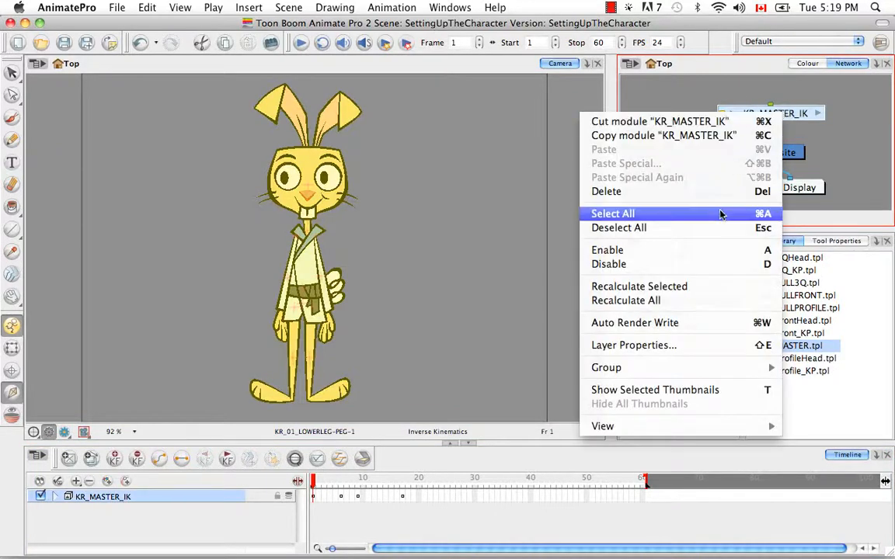
{"action": "left_click", "coordinate": [704, 138]}
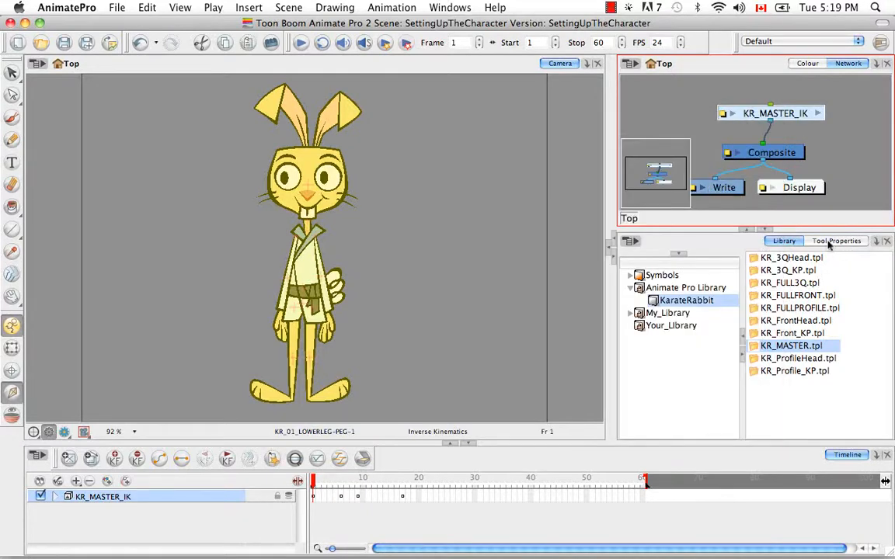
{"action": "right_click", "coordinate": [800, 400]}
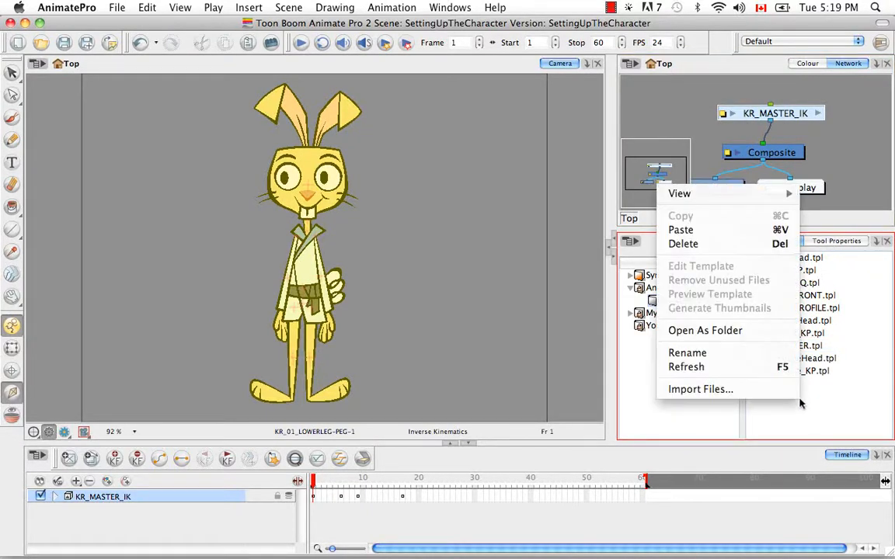
{"action": "left_click", "coordinate": [745, 233]}
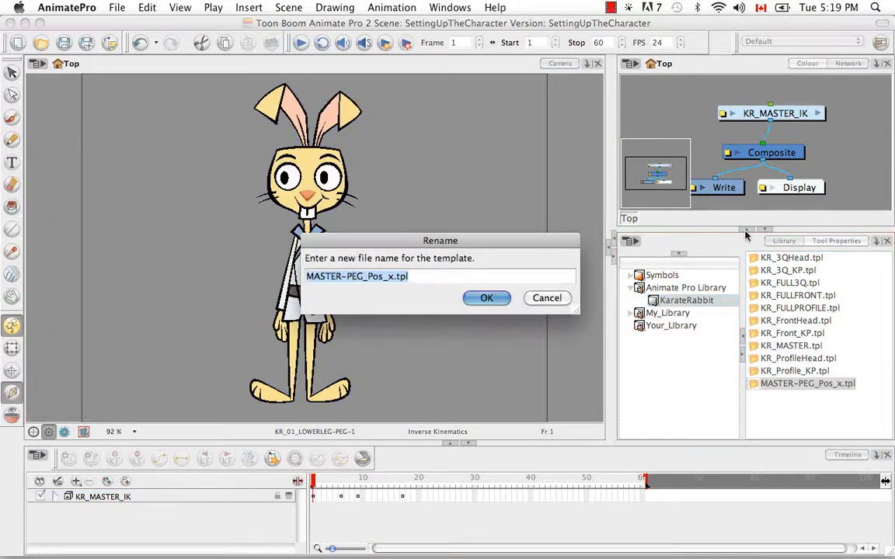
Name the pasted template KR_MASTER_IK.tpl and select it in the KarateRabbit folder
{"action": "left_click", "coordinate": [399, 277]}
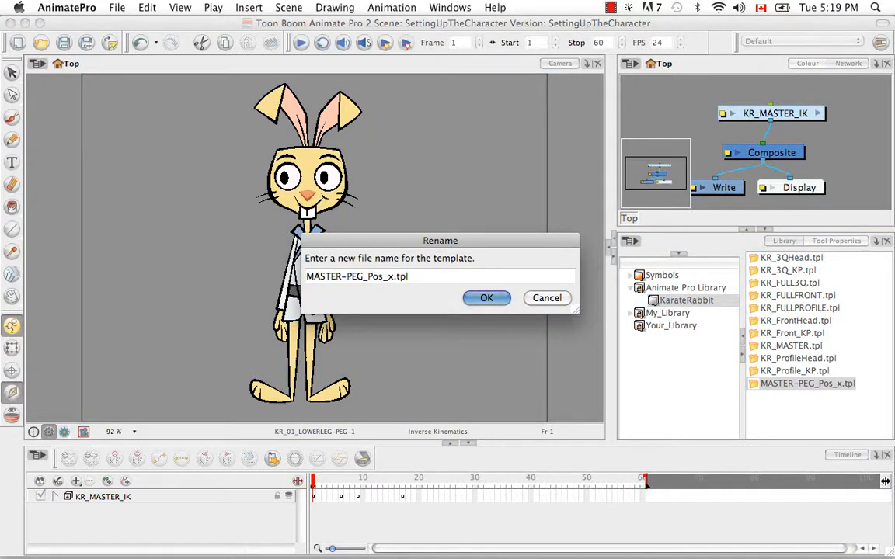
{"action": "key", "text": "BackSpace"}
{"action": "key", "text": "BackSpace"}
{"action": "key", "text": "BackSpace"}
{"action": "key", "text": "BackSpace"}
{"action": "key", "text": "BackSpace"}
{"action": "type", "text": "IK"}
{"action": "key", "text": "Left"}
{"action": "key", "text": "Left"}
{"action": "key", "text": "Left"}
{"action": "key", "text": "BackSpace"}
{"action": "key", "text": "BackSpace"}
{"action": "key", "text": "BackSpace"}
{"action": "key", "text": "BackSpace"}
{"action": "key", "text": "BackSpace"}
{"action": "key", "text": "BackSpace"}
{"action": "key", "text": "BackSpace"}
{"action": "key", "text": "BackSpace"}
{"action": "key", "text": "BackSpace"}
{"action": "key", "text": "BackSpace"}
{"action": "type", "text": "KR_M"}
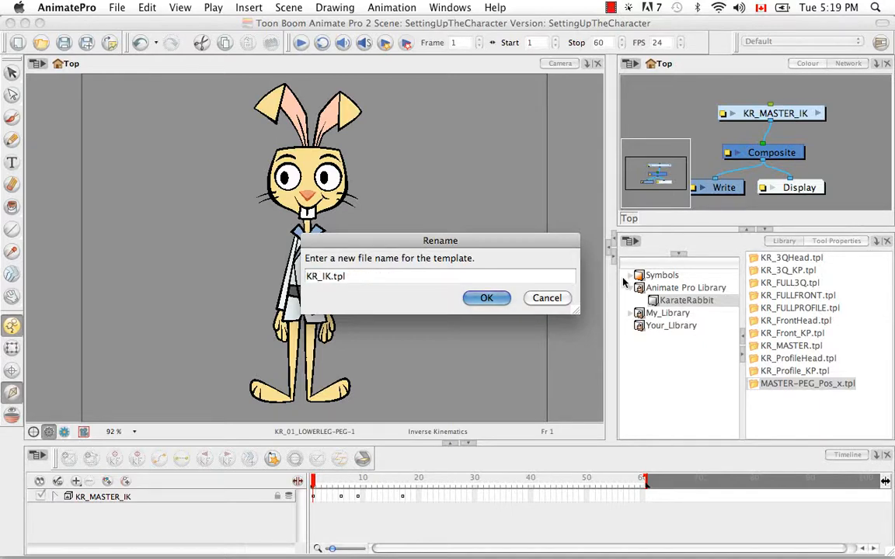
{"action": "type", "text": "ASTER"}
{"action": "left_click", "coordinate": [498, 300]}
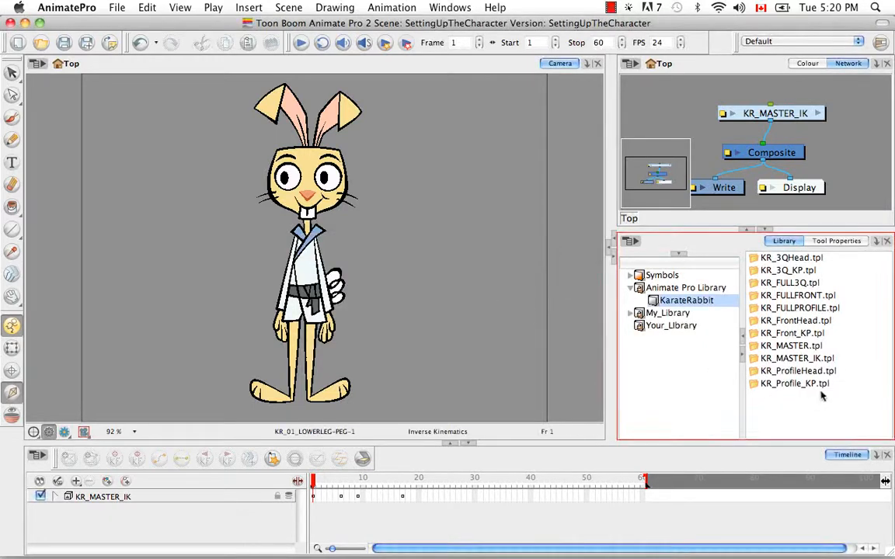
{"action": "left_click", "coordinate": [759, 359]}
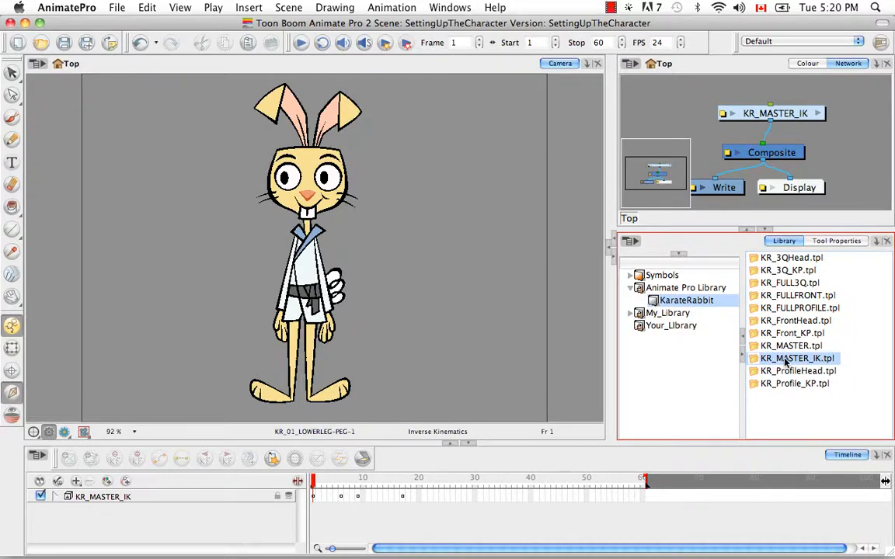